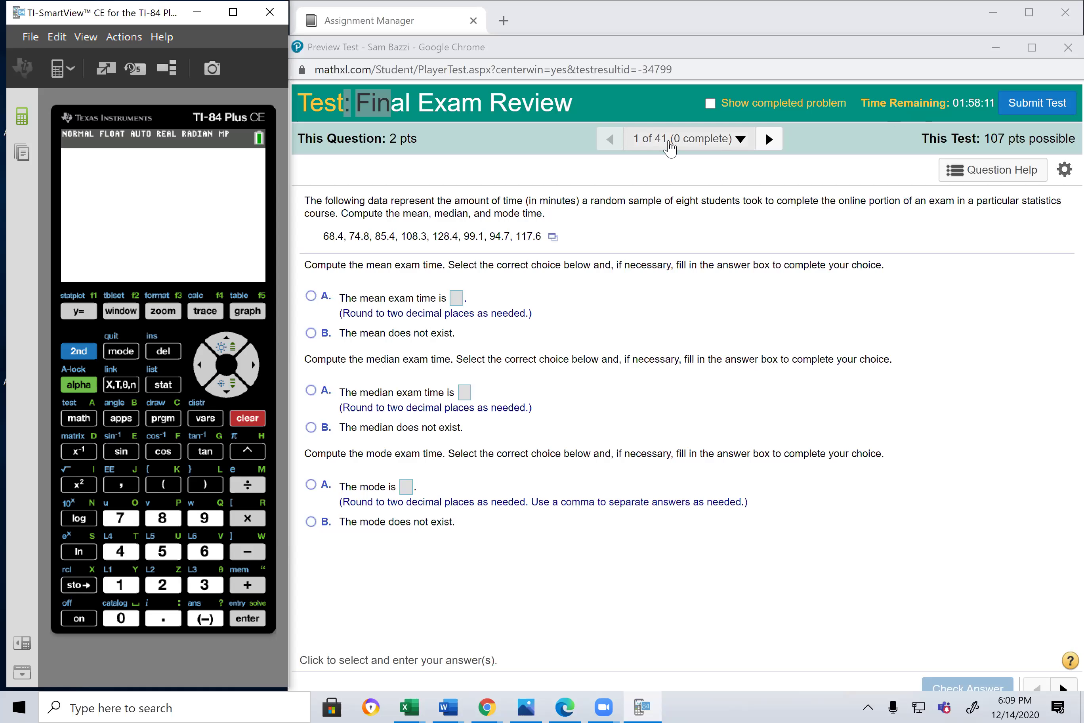
- Open the exam-time data set of question 1 in StatCrunch and reposition its window over the test
{"action": "left_click", "coordinate": [552, 239]}
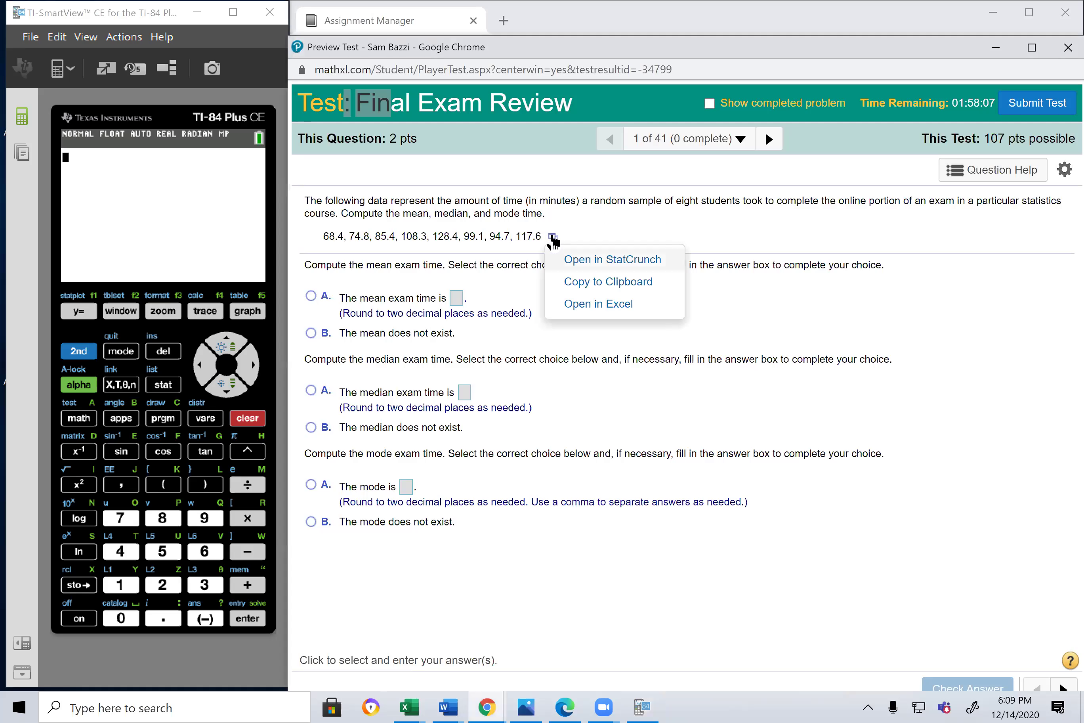
{"action": "left_click", "coordinate": [581, 259]}
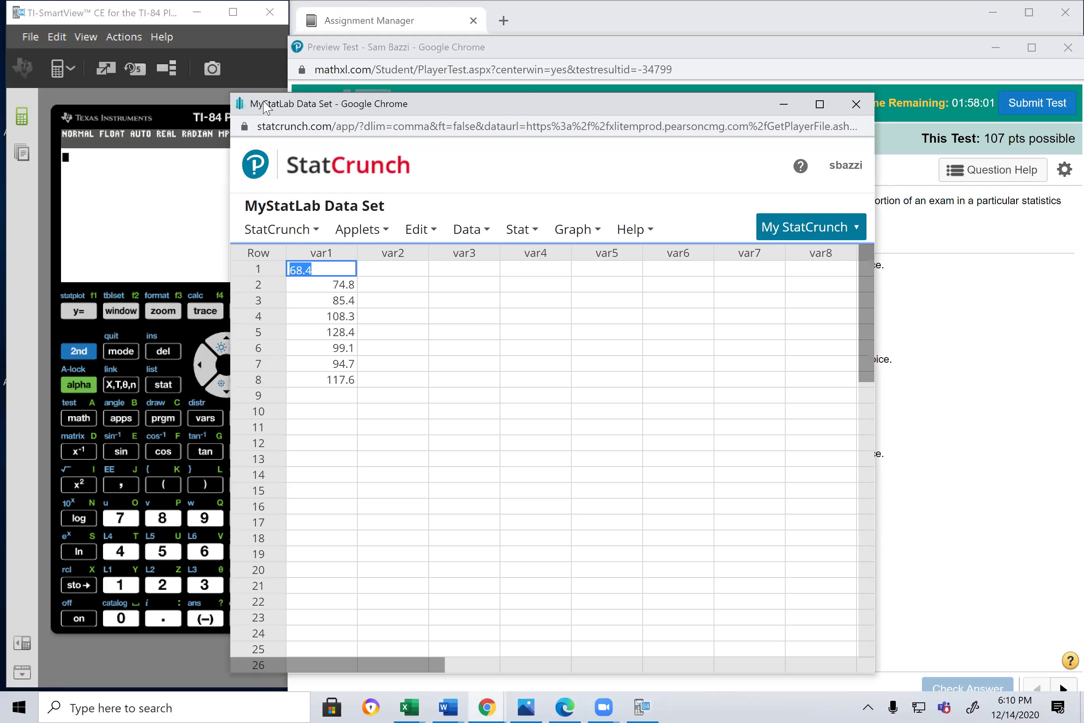
{"action": "left_click_drag", "start_coordinate": [264, 106], "coordinate": [372, 130]}
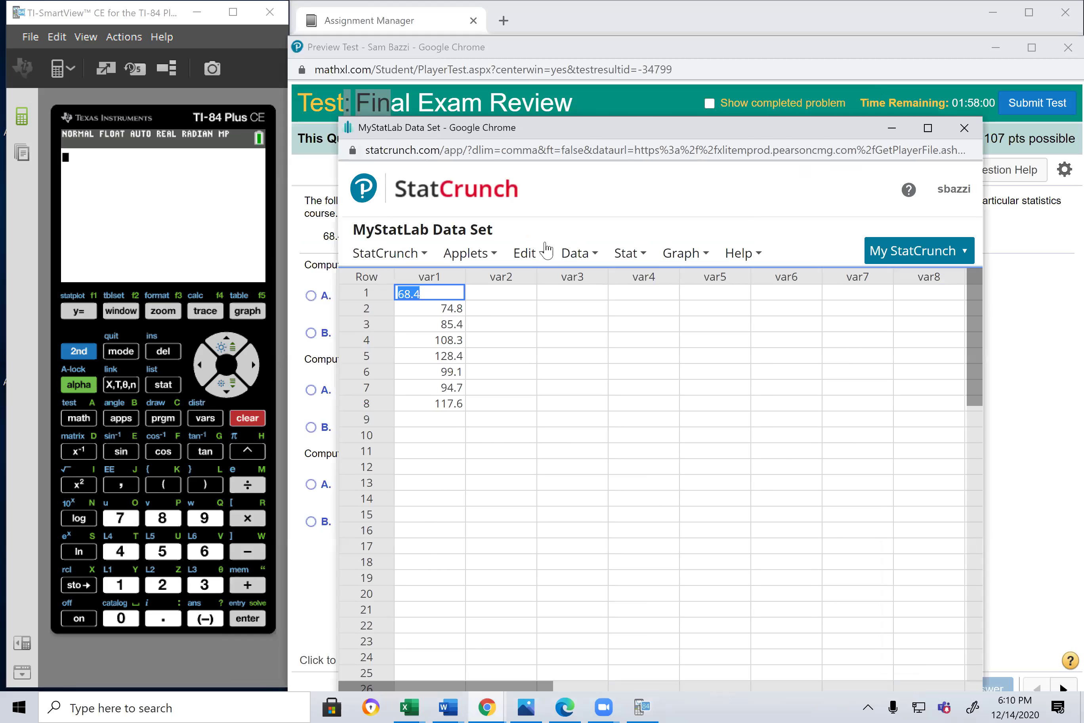
- Compute the column summary statistics for var1 and move the results below the first data rows
{"action": "left_click", "coordinate": [635, 254]}
{"action": "mouse_move", "coordinate": [654, 306]}
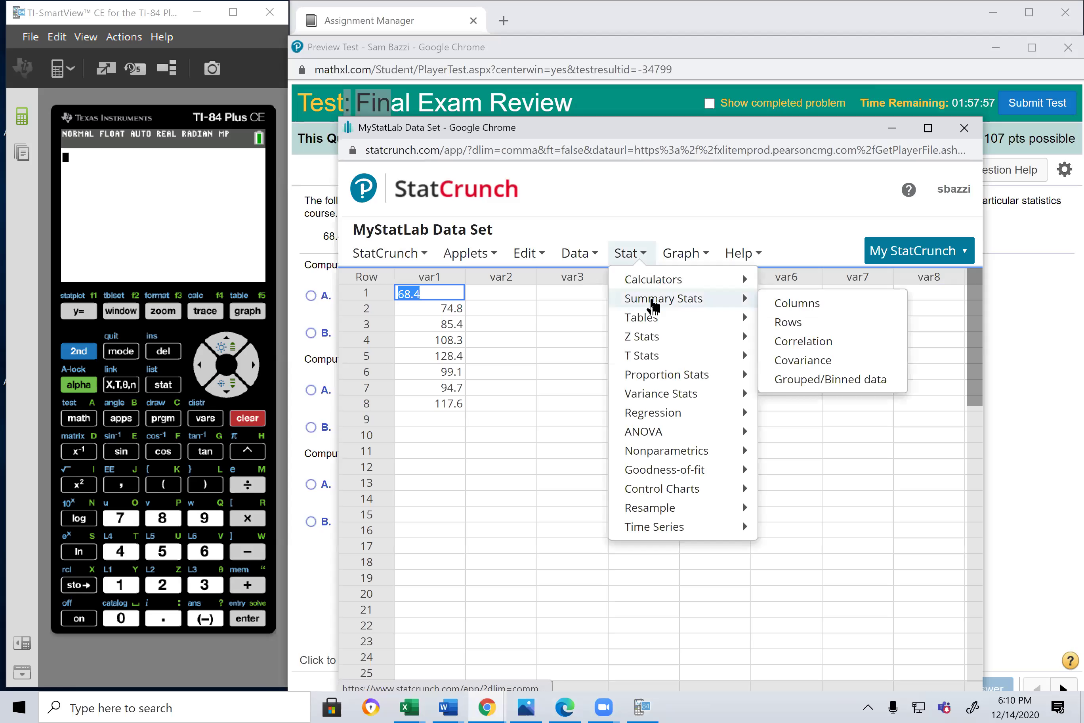
{"action": "left_click", "coordinate": [797, 304]}
{"action": "left_click", "coordinate": [483, 239]}
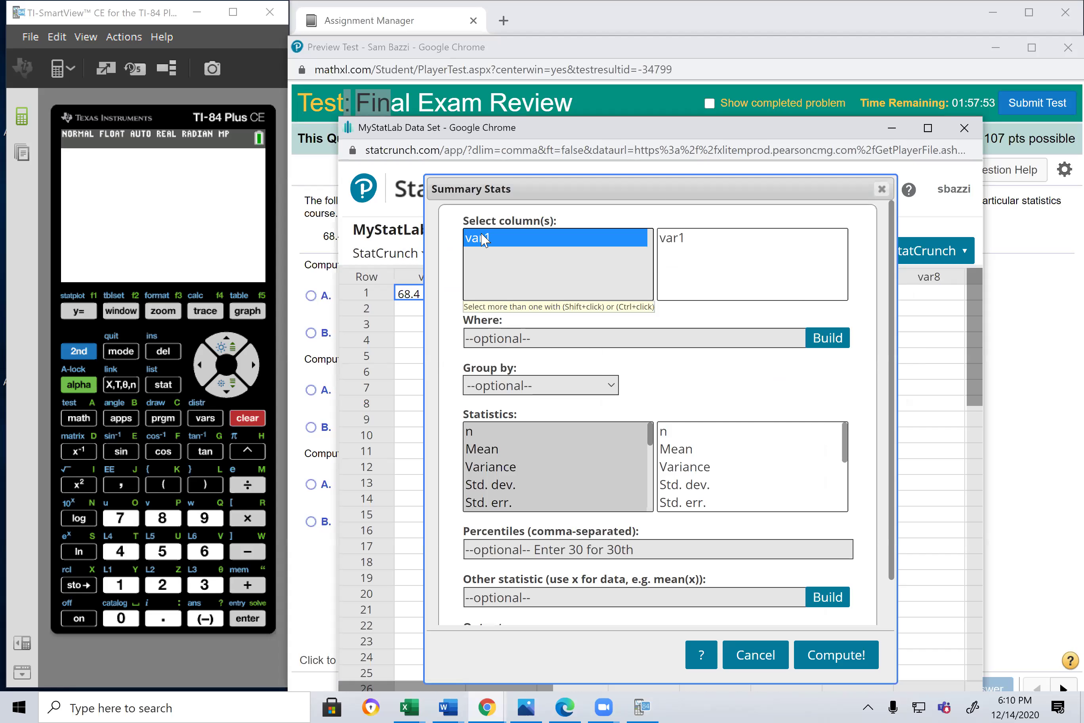
{"action": "left_click", "coordinate": [816, 659]}
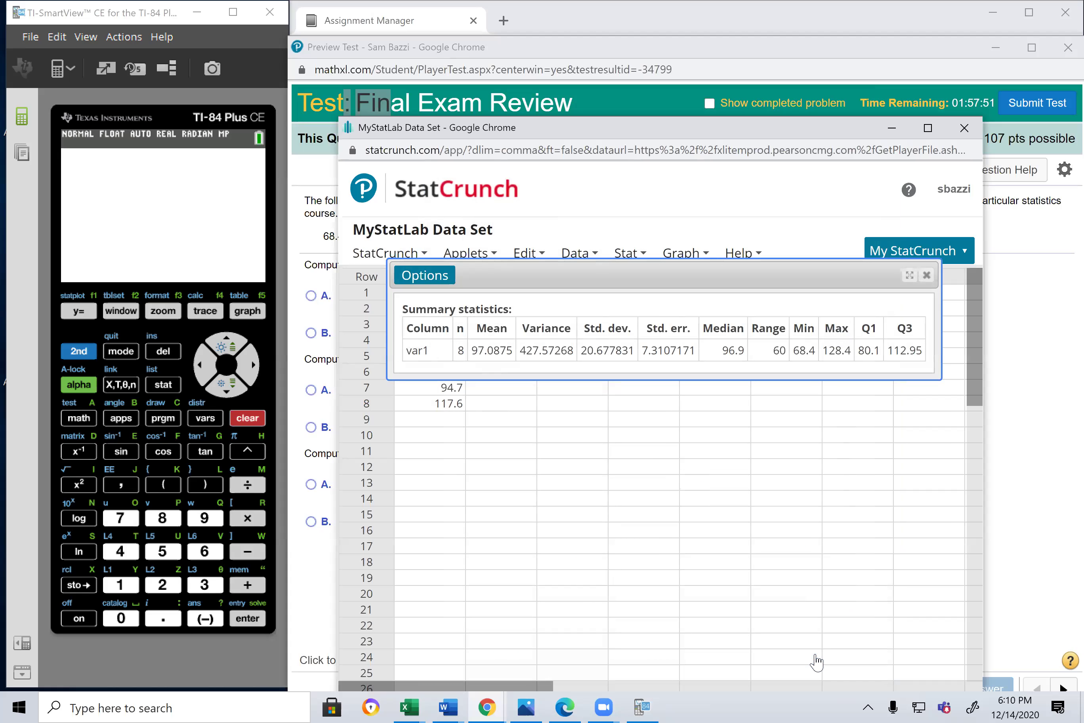
{"action": "left_click_drag", "start_coordinate": [602, 292], "coordinate": [606, 350]}
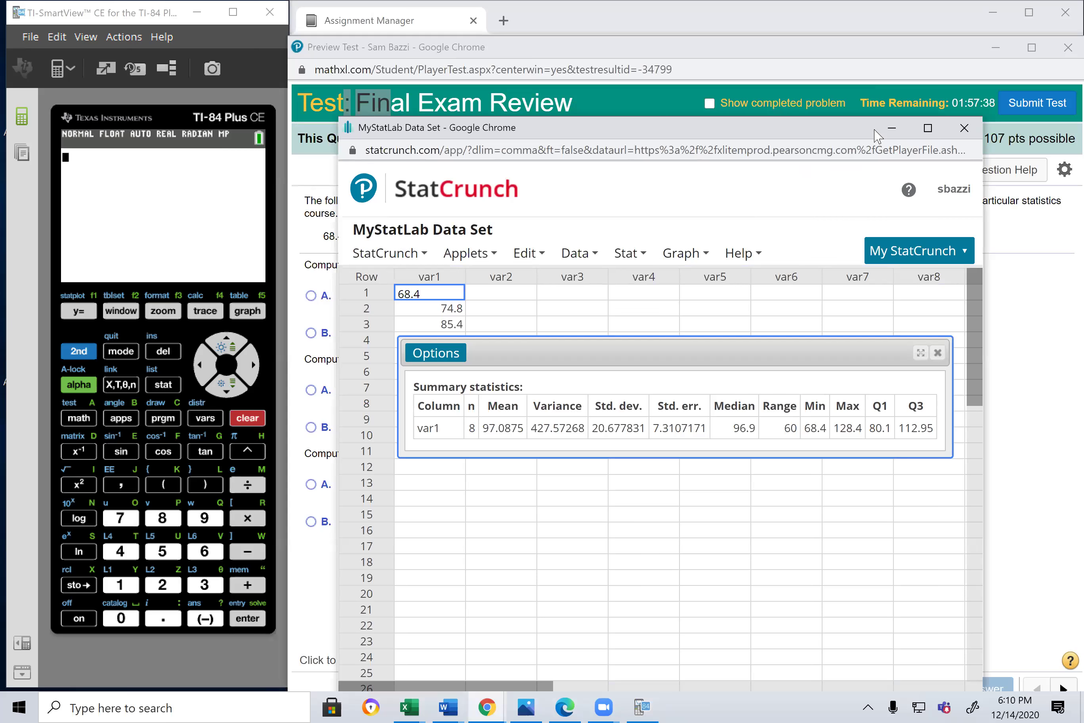
- Return to the test and answer the mean exam time with choice A, entering 98.09
{"action": "left_click_drag", "start_coordinate": [877, 135], "coordinate": [861, 324]}
{"action": "left_click", "coordinate": [458, 299]}
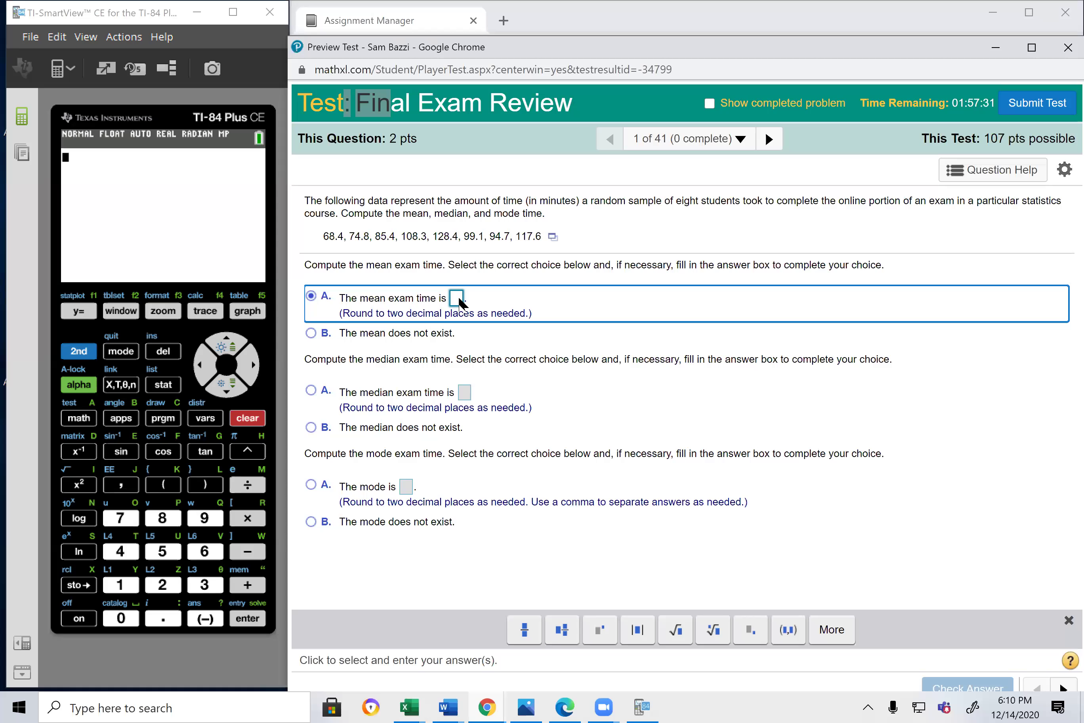
{"action": "type", "text": "98.09"}
- Bring the StatCrunch summary statistics back up to check the median, and minimize the window when done
{"action": "left_click", "coordinate": [492, 702]}
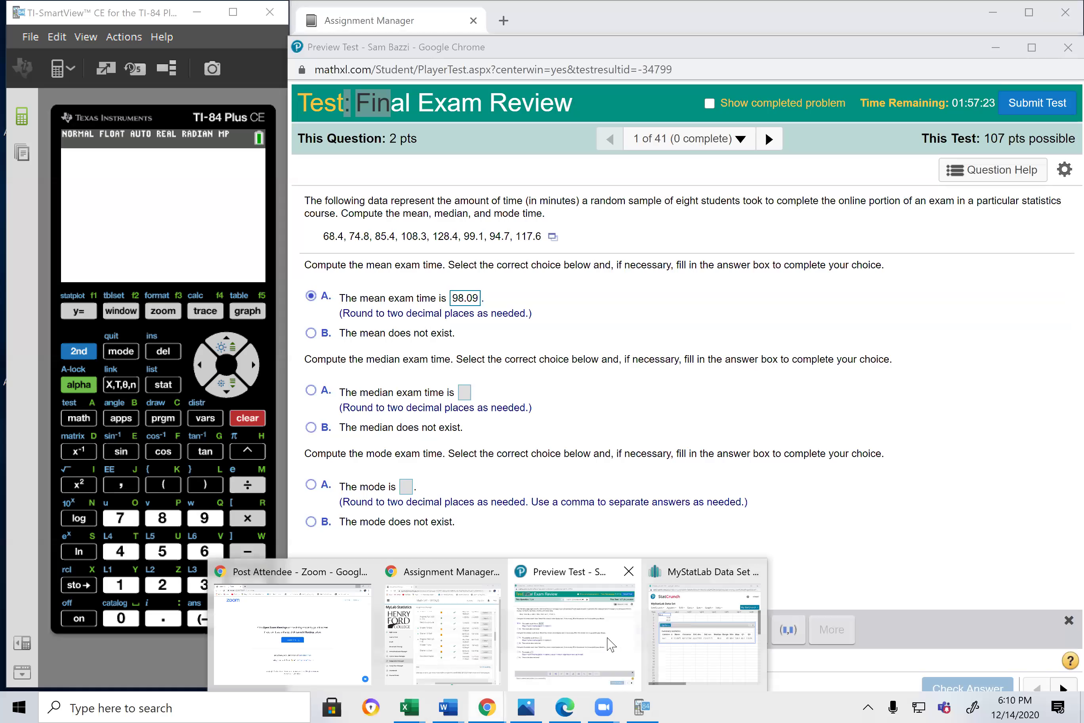
{"action": "left_click", "coordinate": [682, 640]}
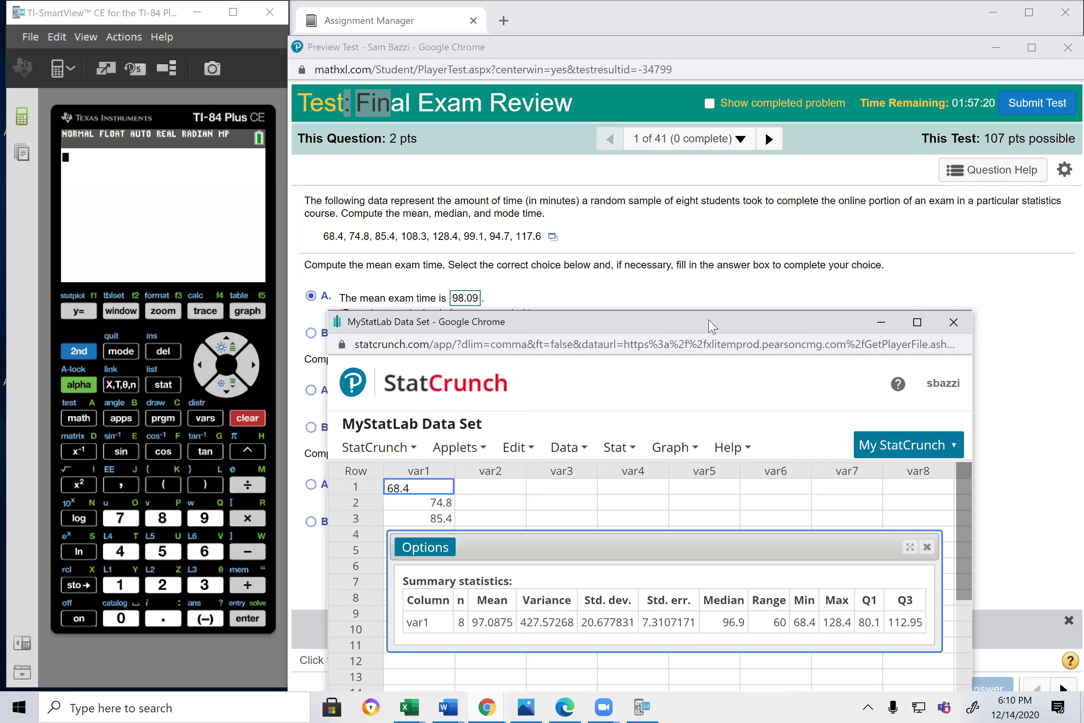
{"action": "left_click_drag", "start_coordinate": [712, 327], "coordinate": [779, 247]}
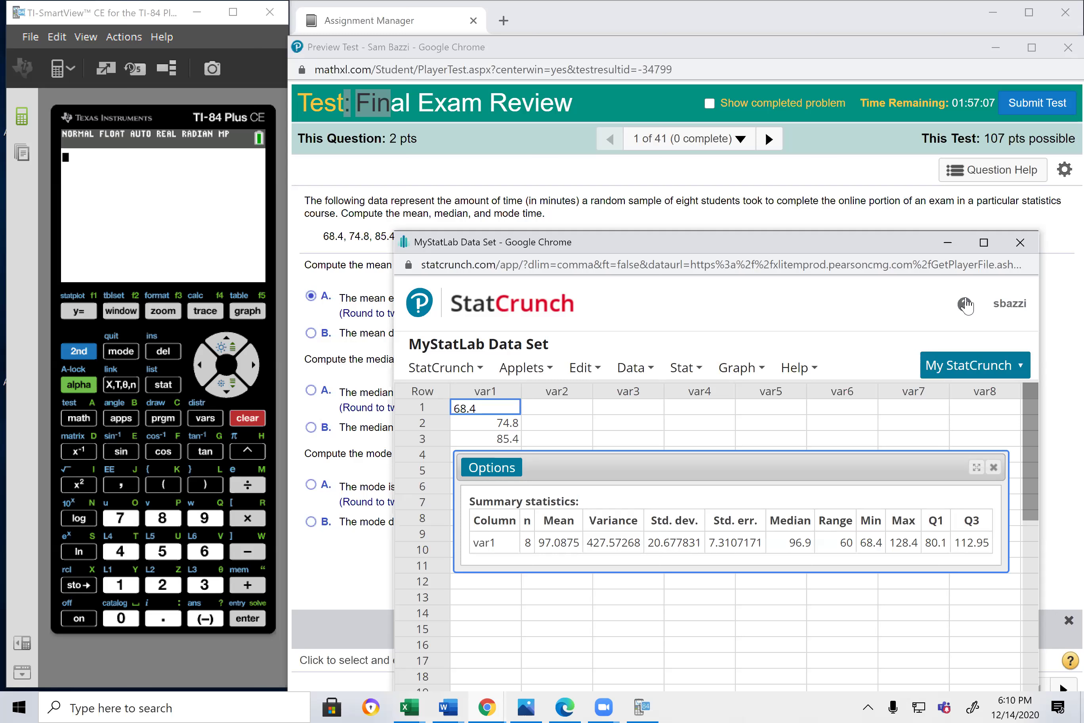
{"action": "left_click", "coordinate": [948, 242]}
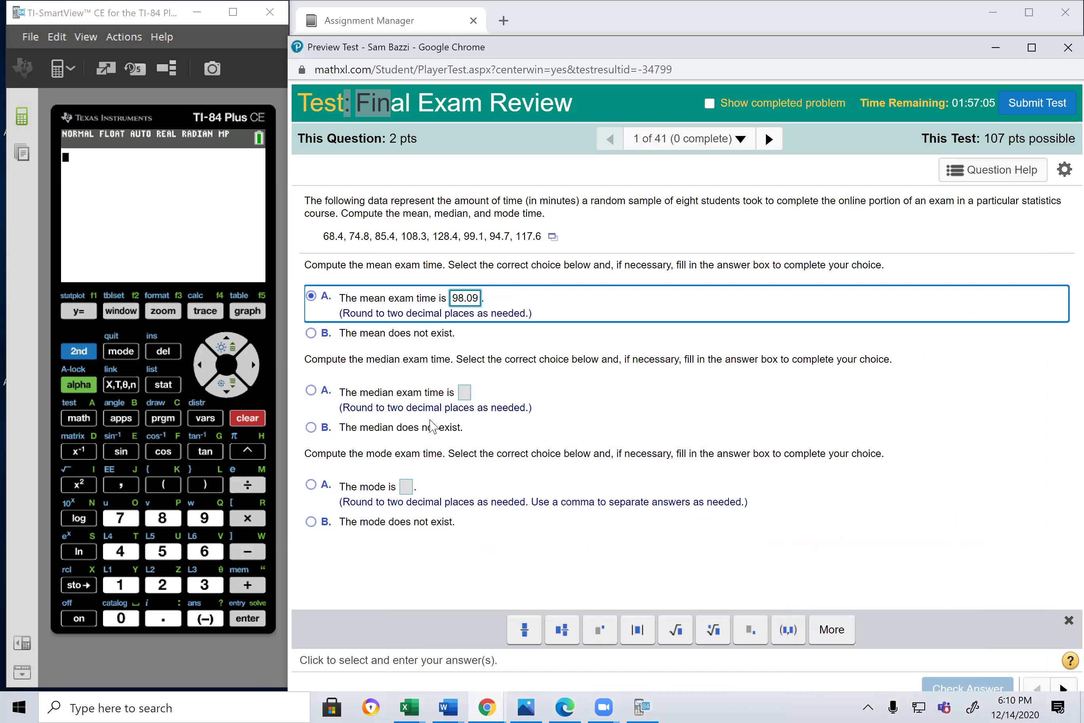
- Enter 96.9 as the median exam time, choose that the mode does not exist, and continue to question 2
{"action": "left_click", "coordinate": [464, 393]}
{"action": "type", "text": "96.9"}
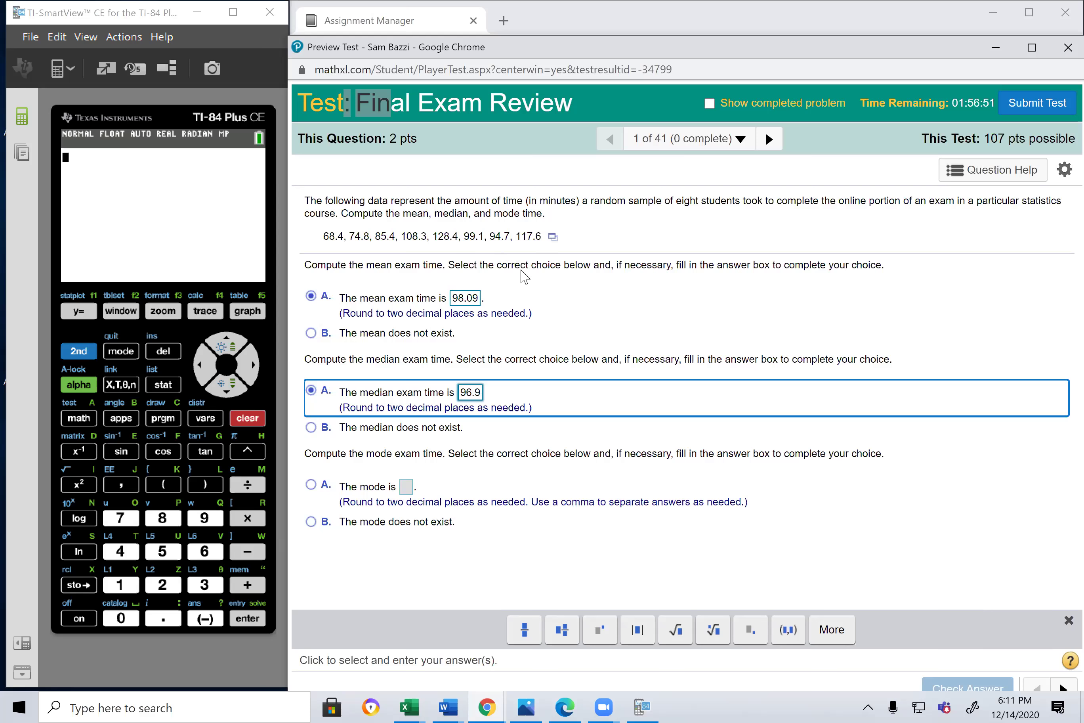
{"action": "left_click", "coordinate": [311, 521]}
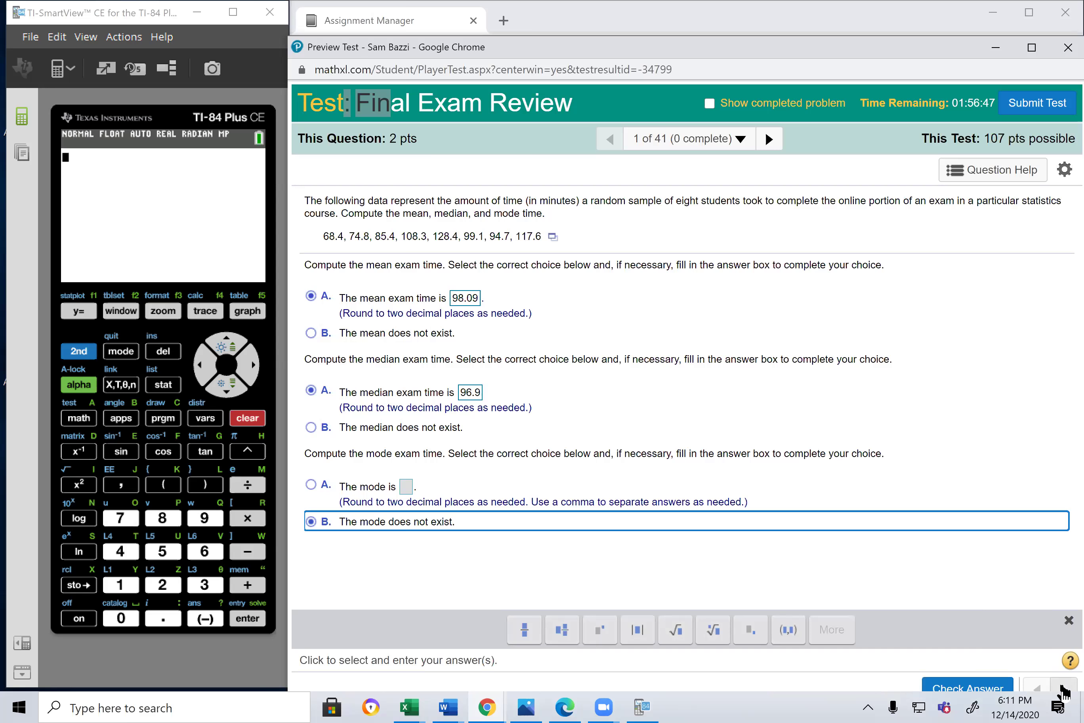
{"action": "left_click", "coordinate": [1064, 689]}
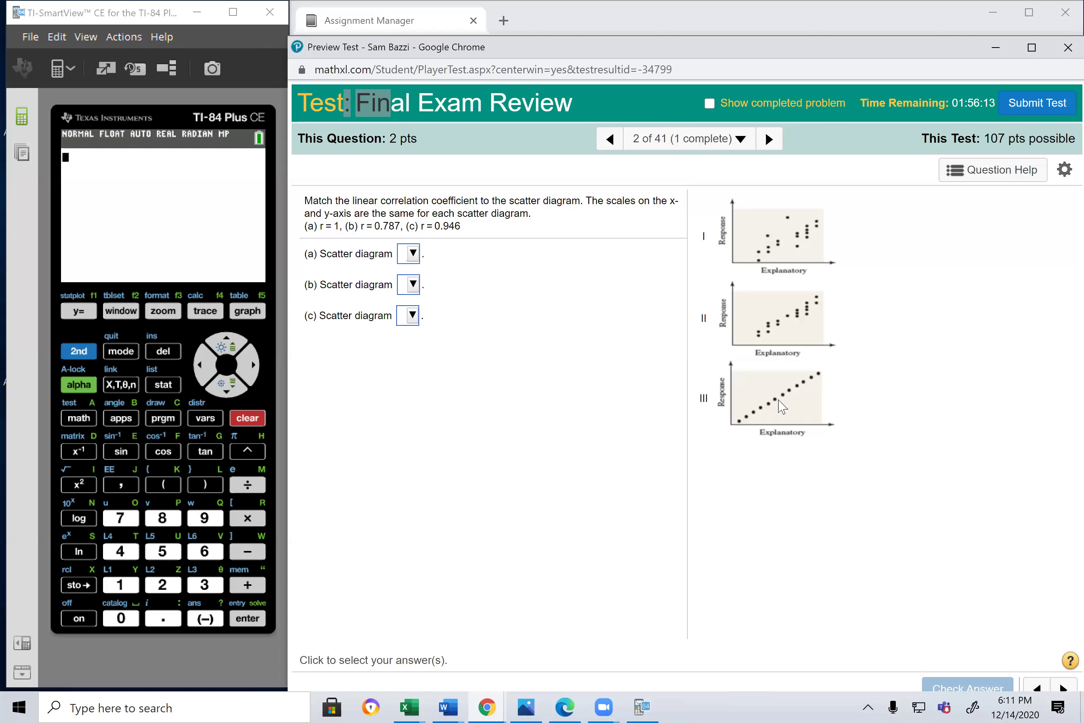
- Match r = 1 to scatter diagram III, r = 0.787 to I and r = 0.946 to II, and continue to question 3
{"action": "left_click", "coordinate": [412, 253]}
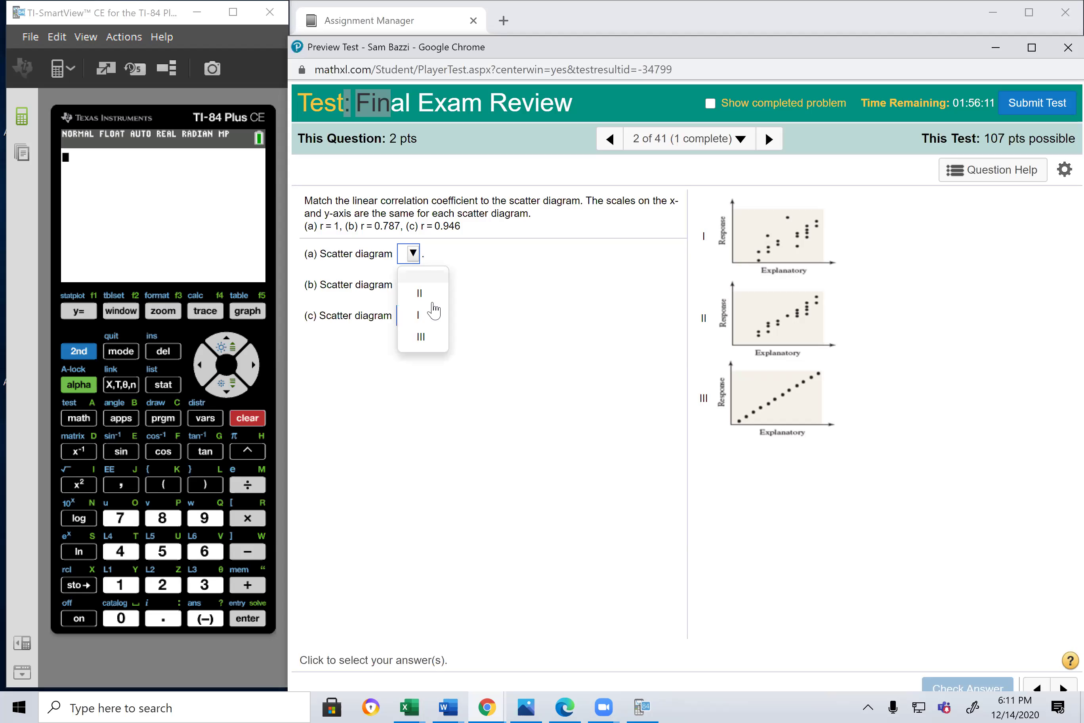
{"action": "left_click", "coordinate": [431, 340]}
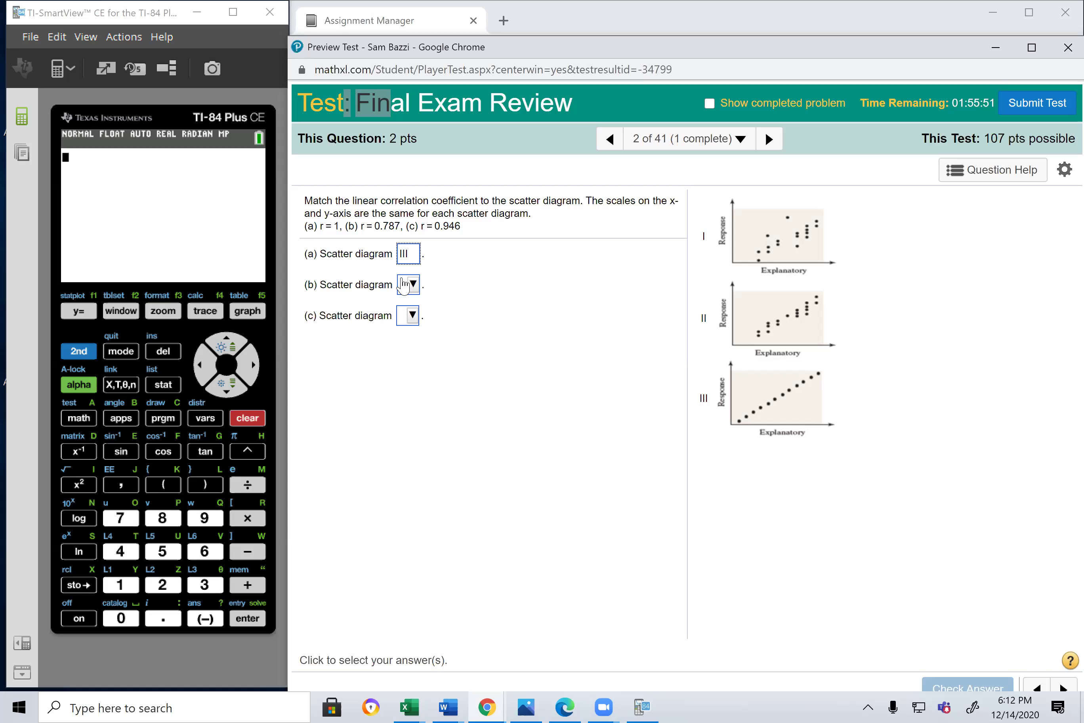
{"action": "left_click", "coordinate": [416, 283]}
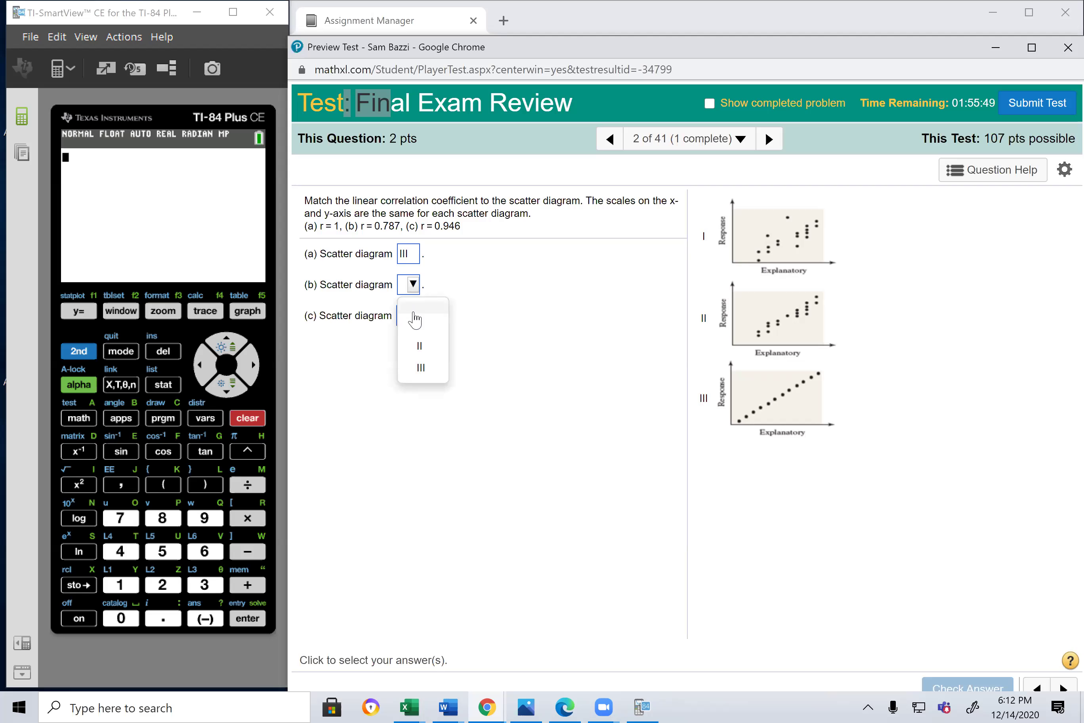
{"action": "left_click", "coordinate": [423, 324]}
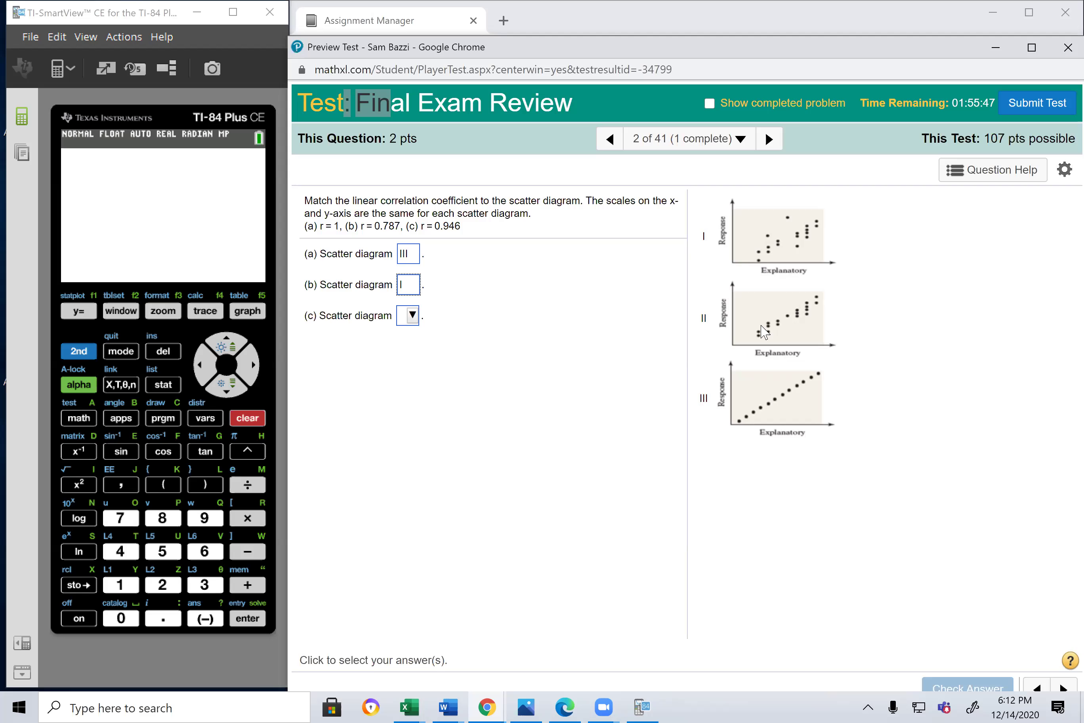
{"action": "left_click", "coordinate": [412, 315]}
{"action": "left_click", "coordinate": [415, 400]}
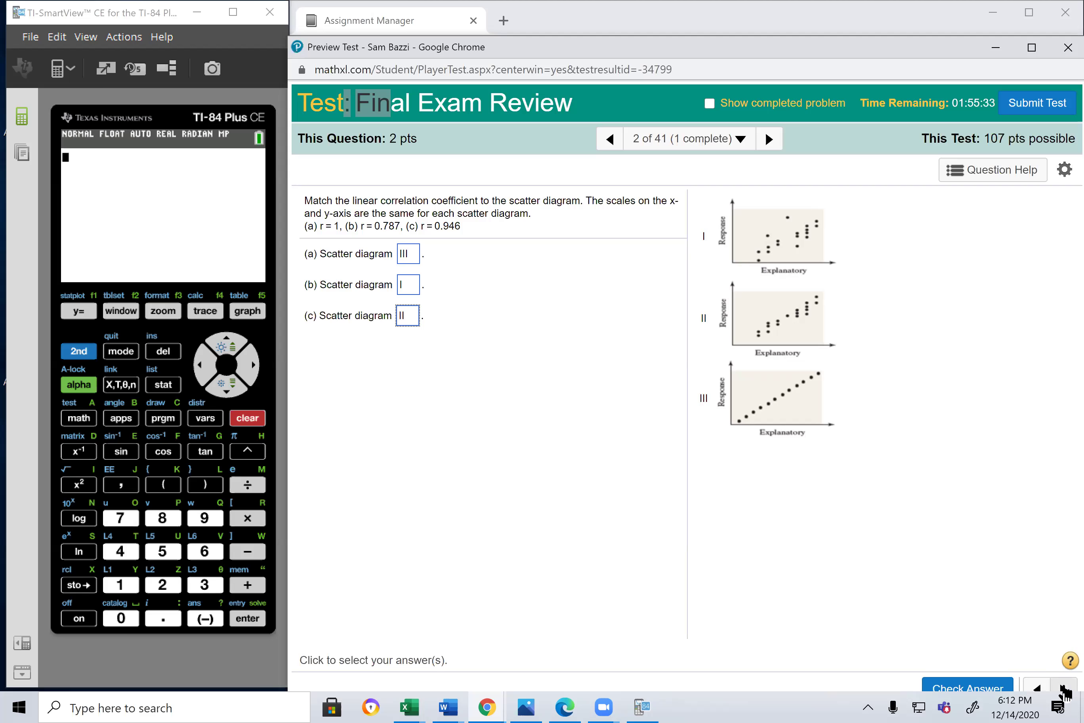
{"action": "left_click", "coordinate": [1066, 693]}
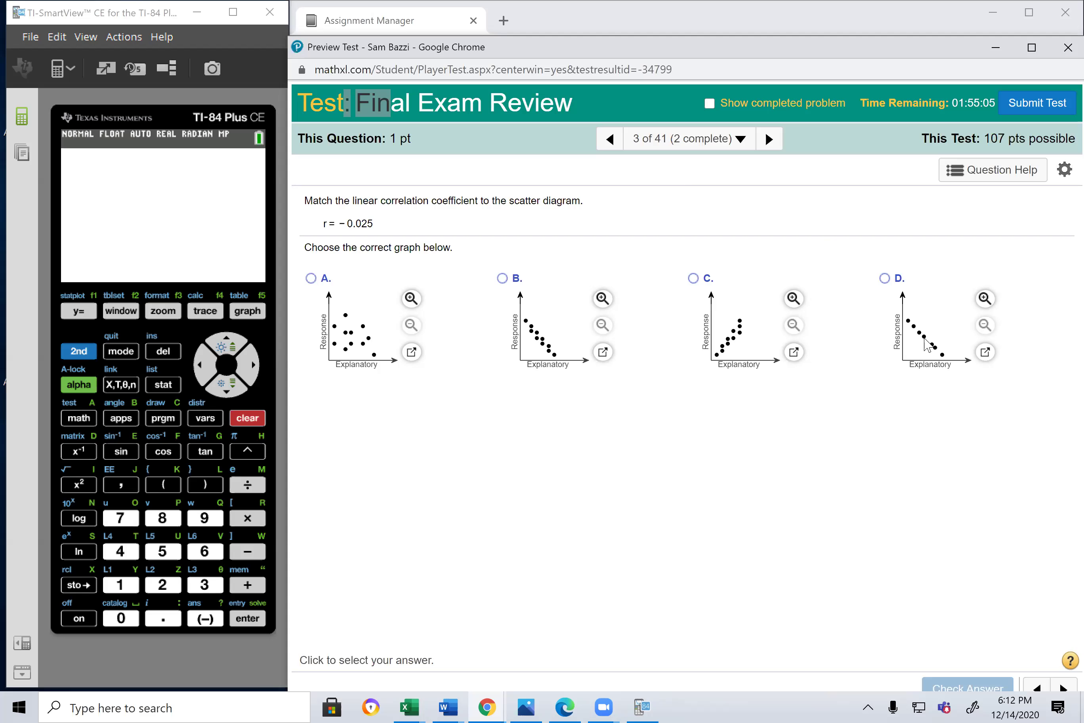
- Choose graph A as the scatter diagram for r = −0.025 and continue to question 4
{"action": "left_click", "coordinate": [314, 280]}
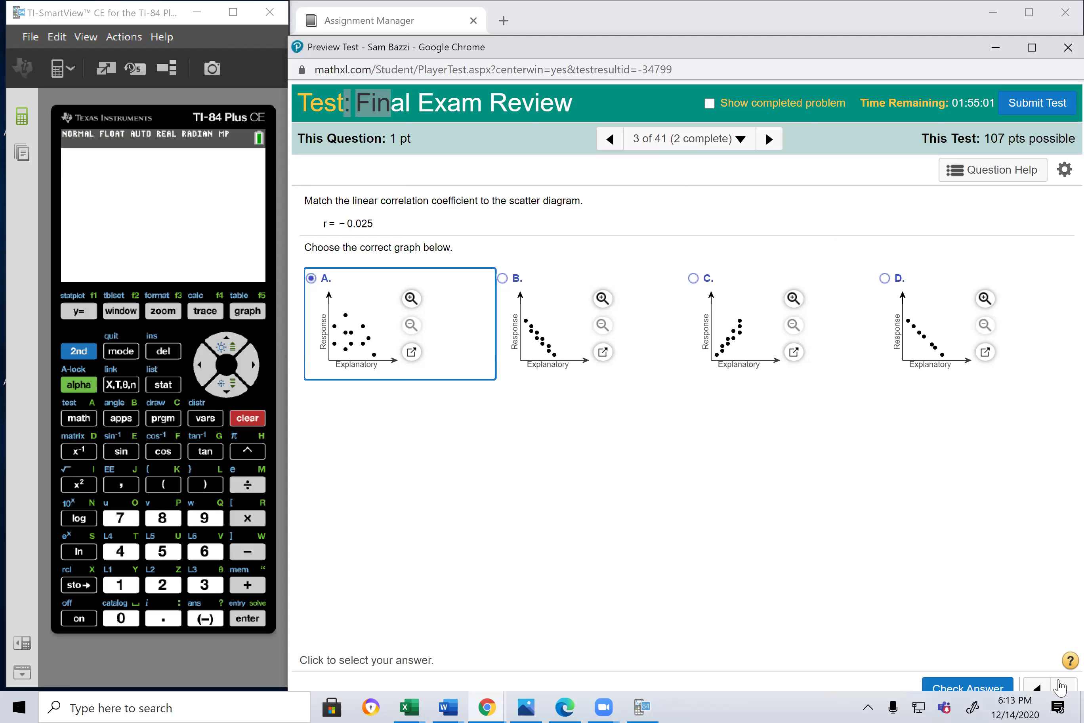
{"action": "left_click", "coordinate": [1066, 689]}
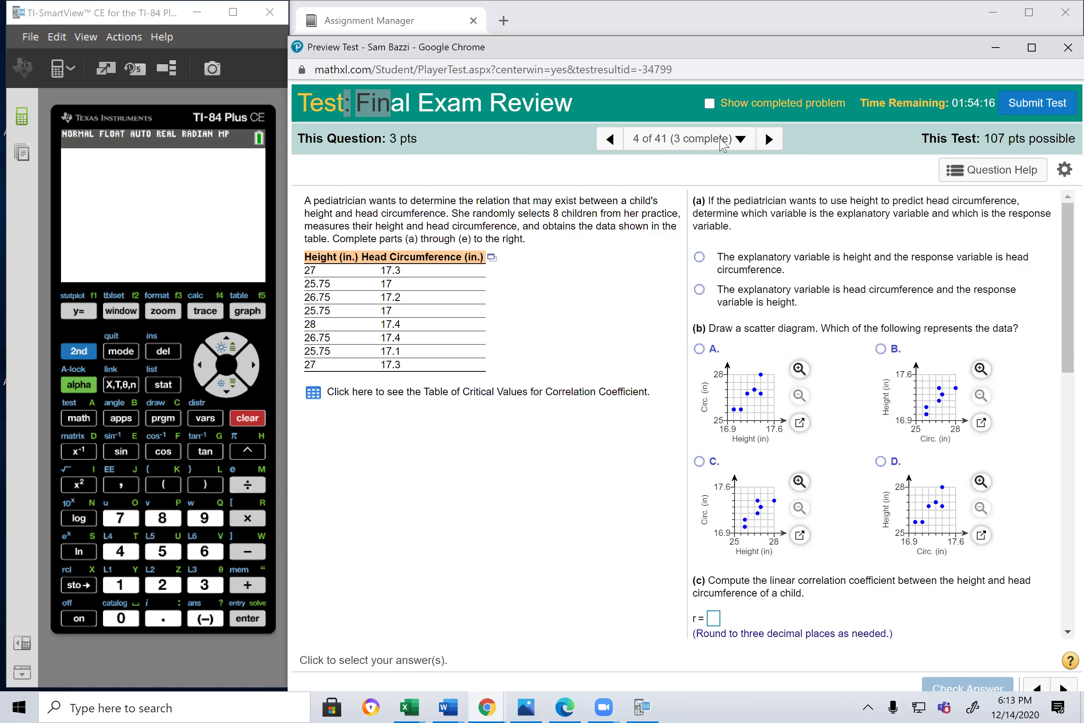
- Show the completed version of question 4 and open its height and head circumference data in StatCrunch
{"action": "left_click", "coordinate": [707, 103]}
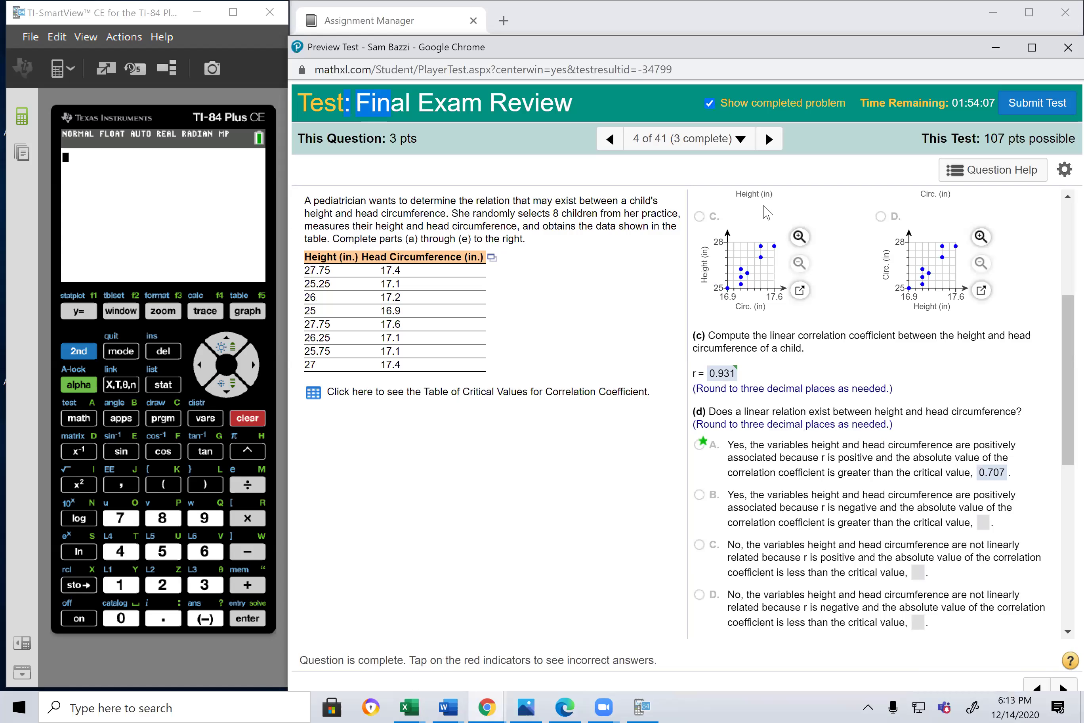
{"action": "scroll", "coordinate": [774, 224], "scroll_direction": "up", "scroll_amount": 5}
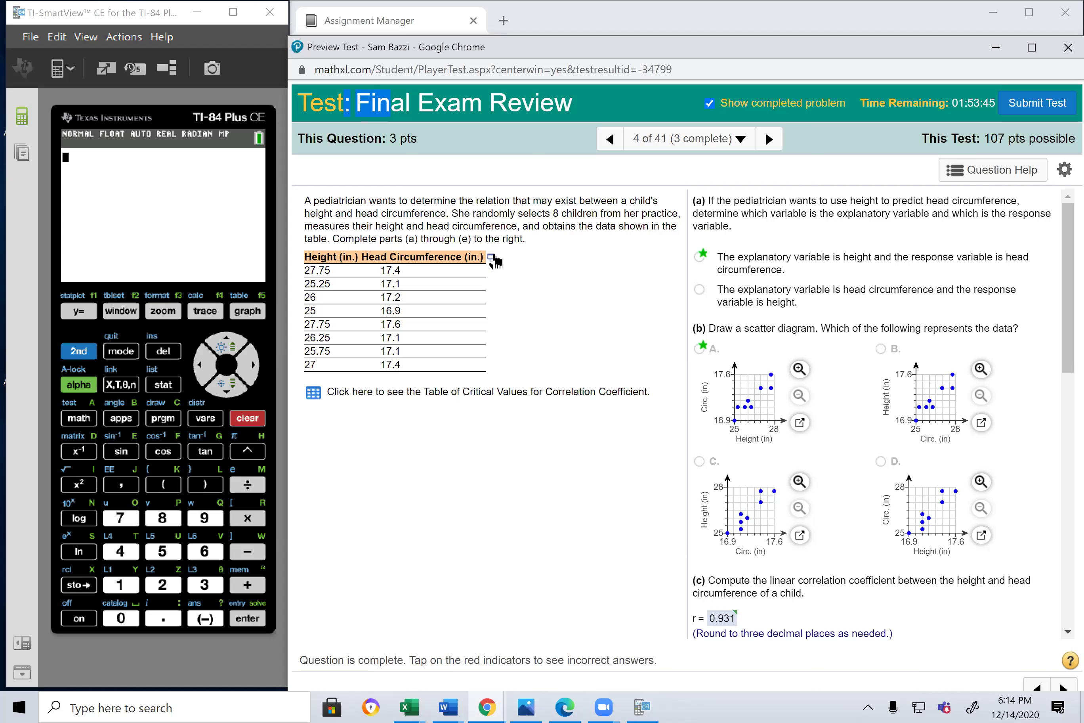
{"action": "left_click", "coordinate": [500, 261]}
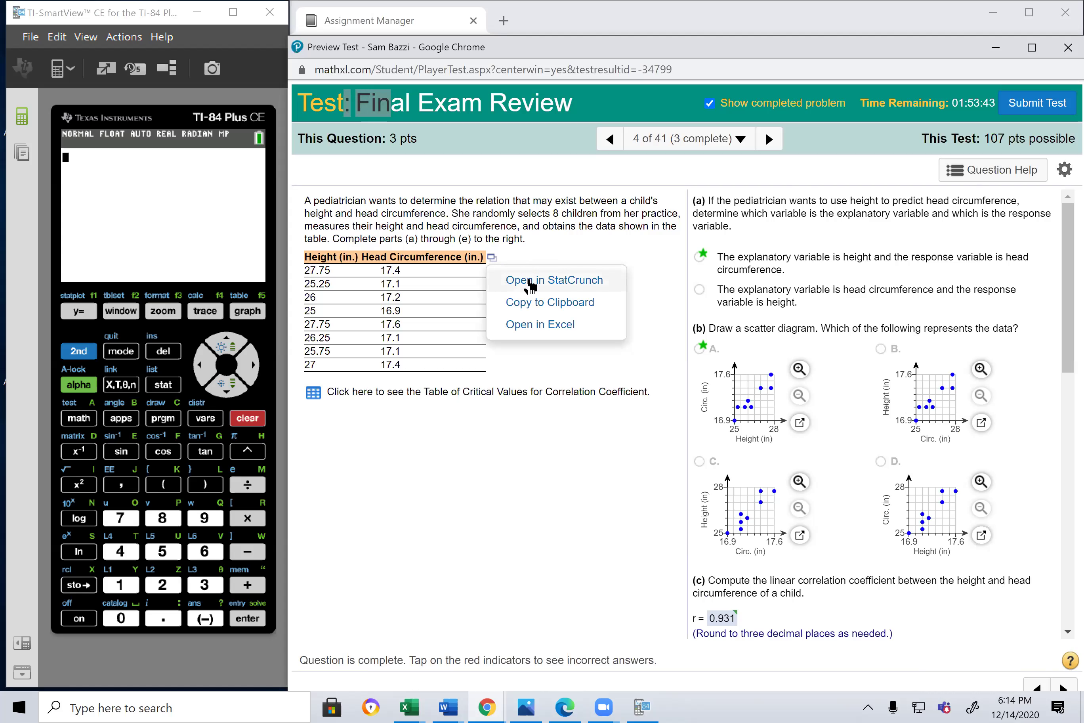
{"action": "left_click", "coordinate": [535, 281]}
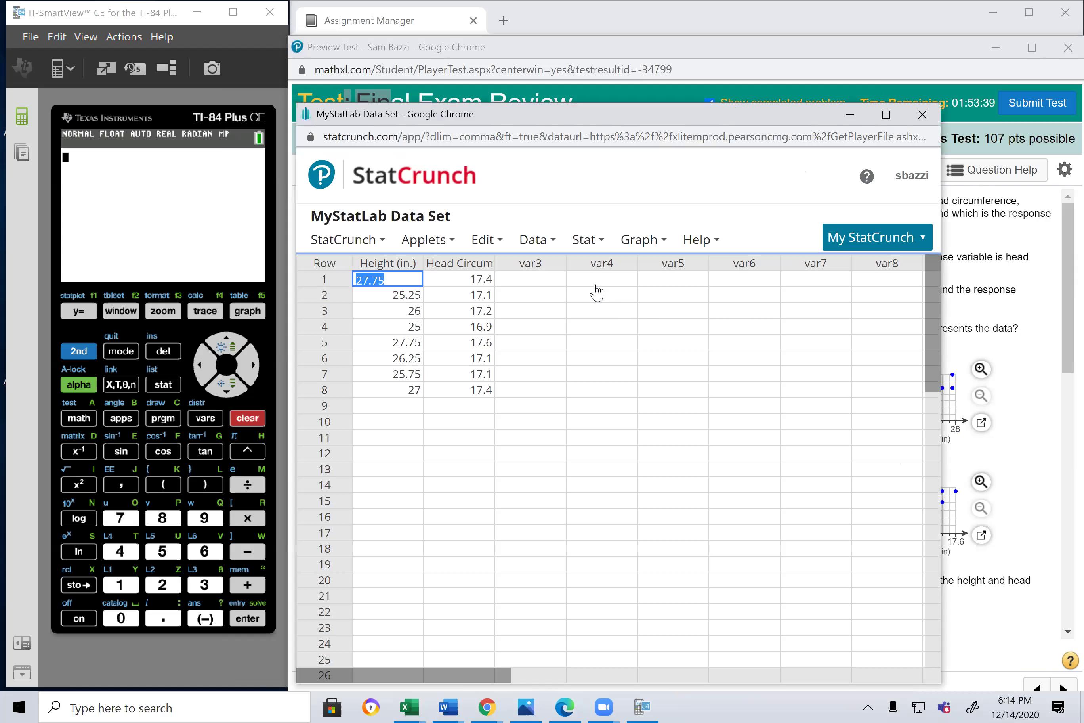
- Compute a simple linear regression with Height (in.) as X and Head Circumference (in.) as Y, and enlarge the results window
{"action": "left_click", "coordinate": [534, 242]}
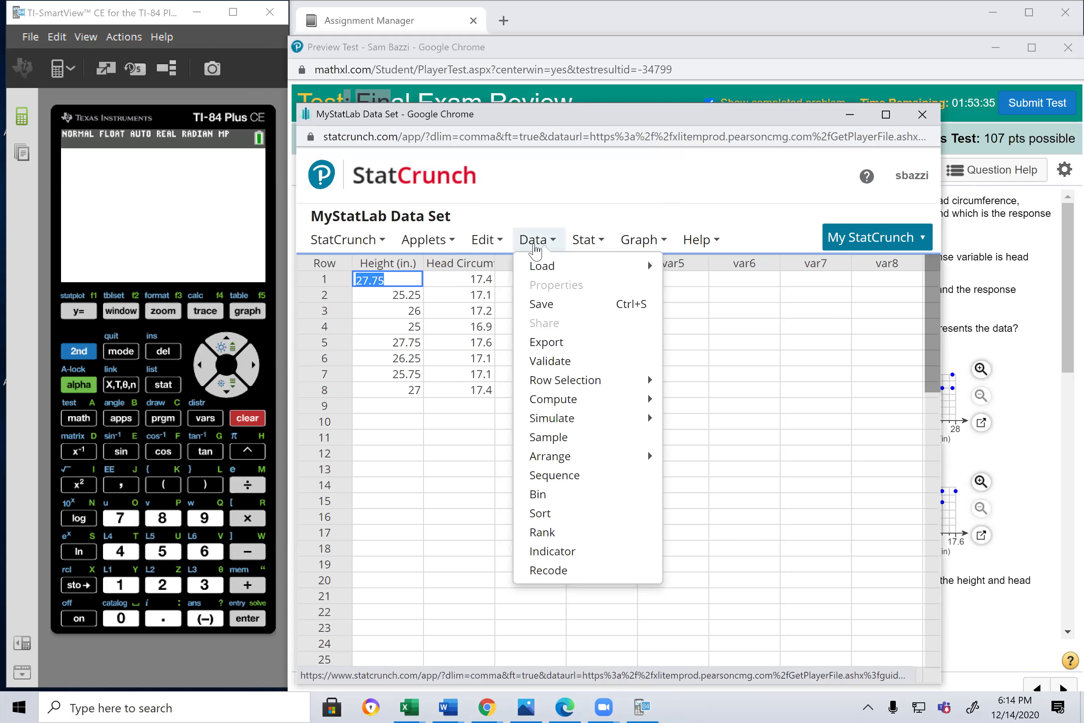
{"action": "left_click", "coordinate": [587, 241]}
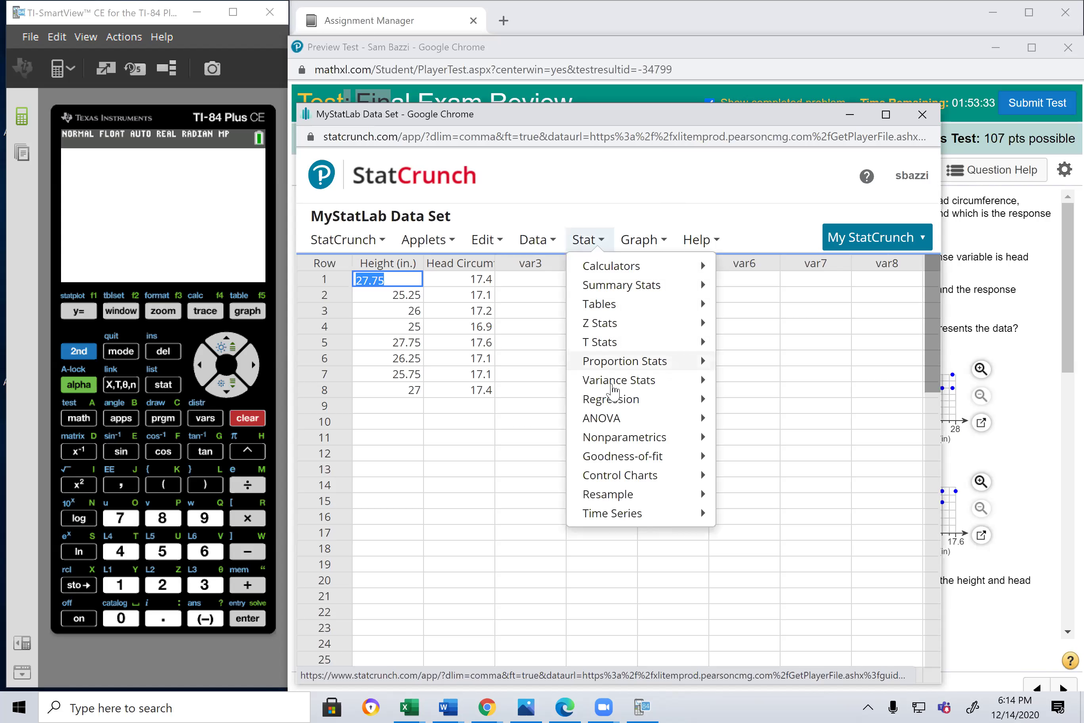
{"action": "mouse_move", "coordinate": [616, 404]}
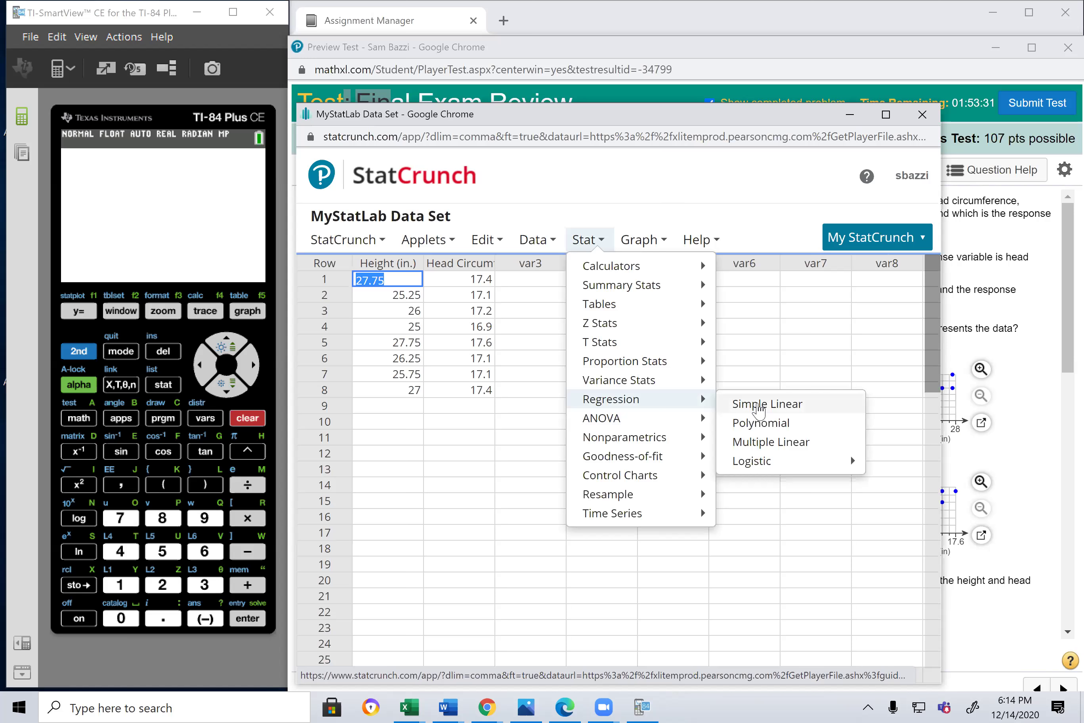
{"action": "left_click", "coordinate": [758, 405]}
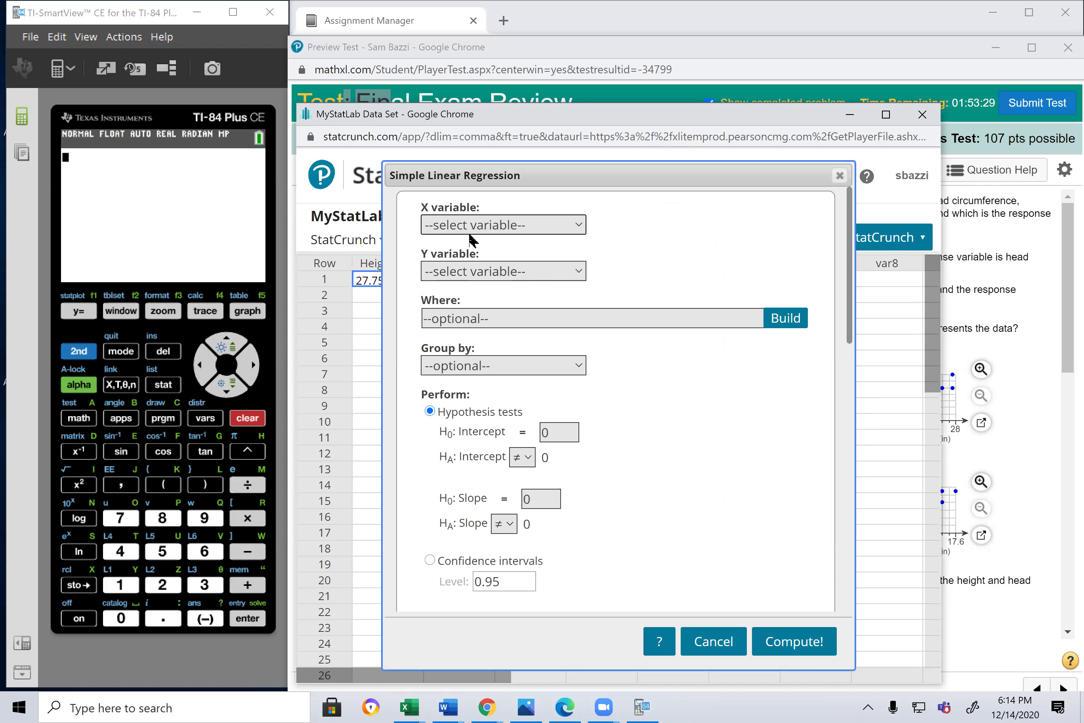
{"action": "left_click", "coordinate": [470, 227]}
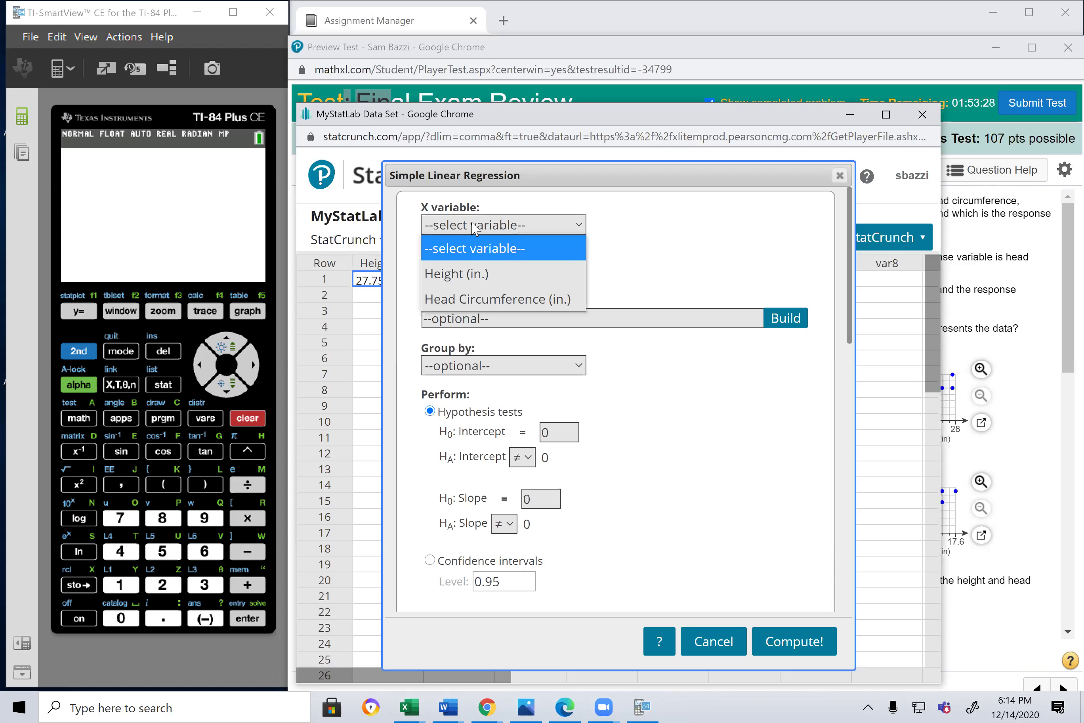
{"action": "left_click", "coordinate": [473, 277]}
{"action": "left_click", "coordinate": [483, 273]}
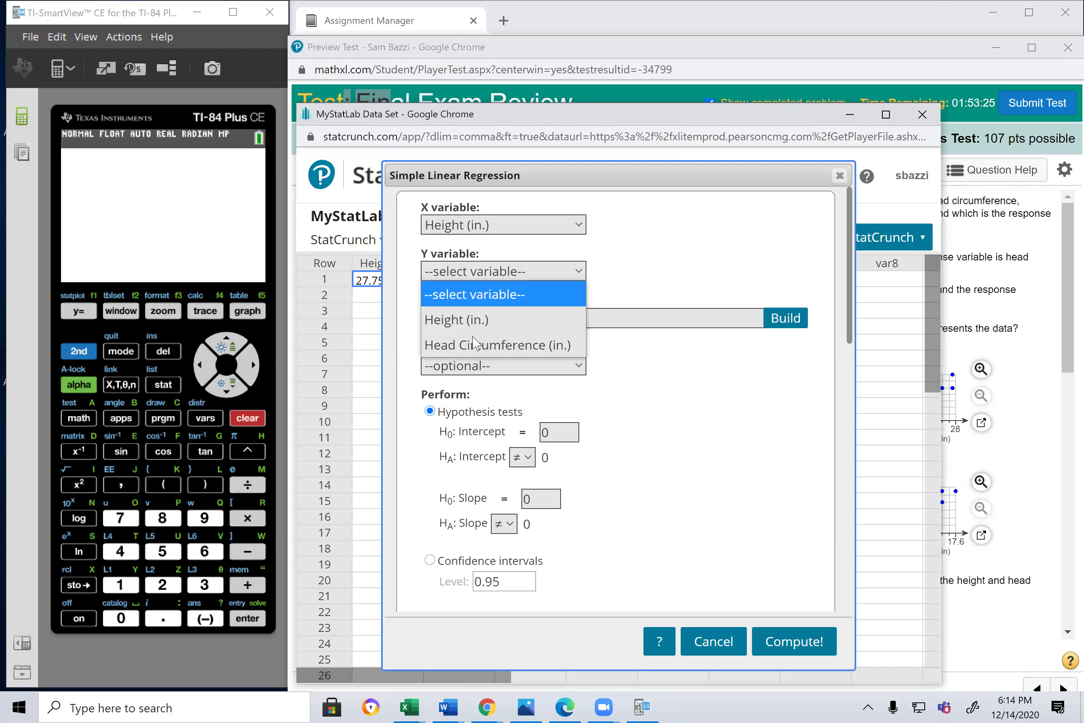
{"action": "left_click", "coordinate": [480, 350]}
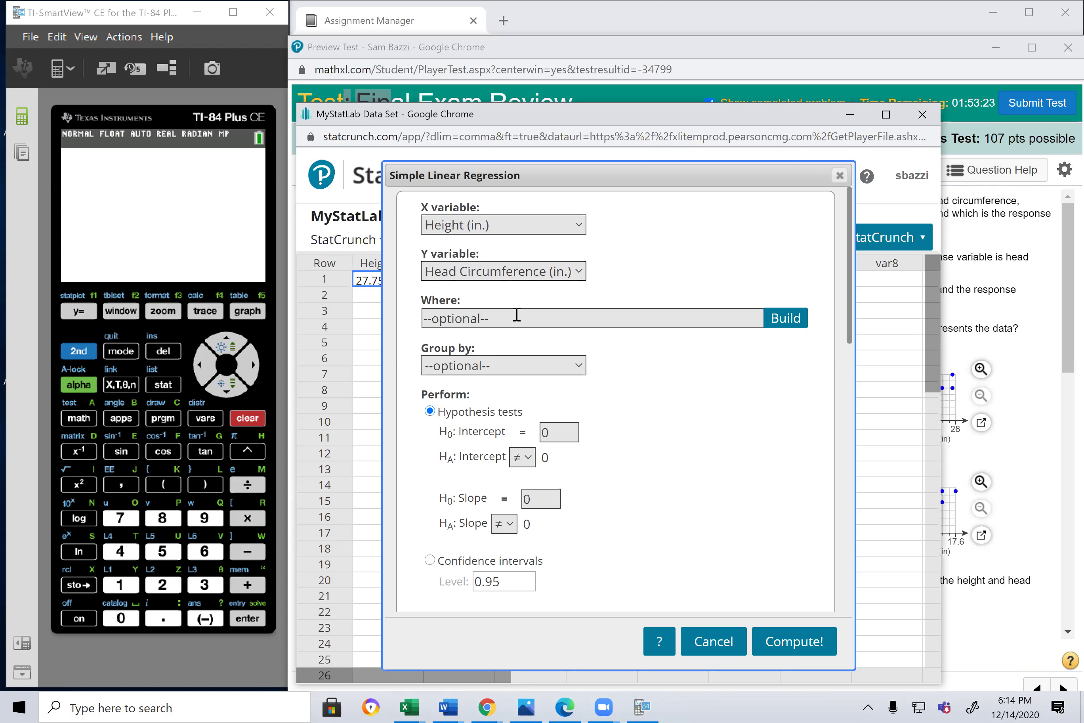
{"action": "scroll", "coordinate": [529, 452], "scroll_direction": "down", "scroll_amount": 5}
{"action": "scroll", "coordinate": [537, 452], "scroll_direction": "down", "scroll_amount": 5}
{"action": "left_click", "coordinate": [776, 645]}
{"action": "left_click_drag", "start_coordinate": [739, 214], "coordinate": [739, 198]}
{"action": "left_click_drag", "start_coordinate": [572, 431], "coordinate": [369, 411]}
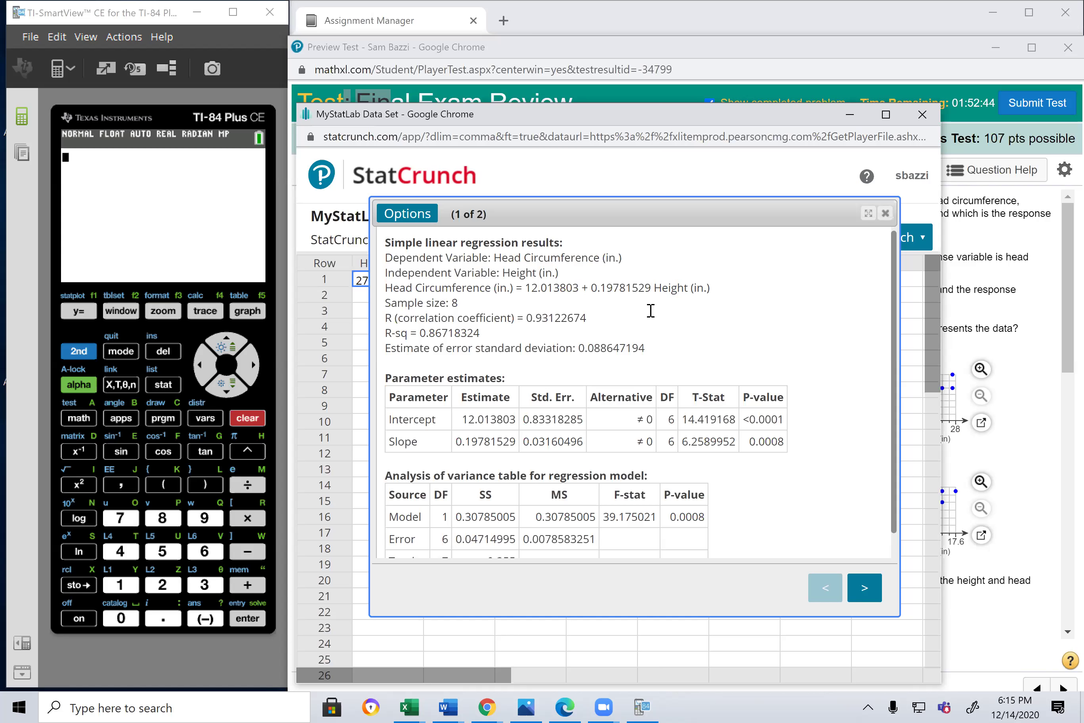
- Handwrite and circle the rounded regression equation ŷ = 12.01 + 0.20X beside the StatCrunch results
{"action": "left_click_drag", "start_coordinate": [627, 312], "coordinate": [643, 329]}
{"action": "mouse_move", "coordinate": [649, 311]}
{"action": "left_mouse_down"}
{"action": "mouse_move", "coordinate": [643, 354]}
{"action": "mouse_move", "coordinate": [644, 326]}
{"action": "mouse_move", "coordinate": [706, 341]}
{"action": "mouse_move", "coordinate": [714, 322]}
{"action": "mouse_move", "coordinate": [726, 345]}
{"action": "mouse_move", "coordinate": [757, 331]}
{"action": "left_mouse_up"}
{"action": "left_click", "coordinate": [706, 338]}
{"action": "mouse_move", "coordinate": [749, 318]}
{"action": "left_mouse_down"}
{"action": "mouse_move", "coordinate": [747, 352]}
{"action": "mouse_move", "coordinate": [776, 339]}
{"action": "mouse_move", "coordinate": [805, 349]}
{"action": "mouse_move", "coordinate": [814, 330]}
{"action": "mouse_move", "coordinate": [845, 345]}
{"action": "mouse_move", "coordinate": [830, 358]}
{"action": "left_mouse_up"}
{"action": "left_click", "coordinate": [784, 348]}
{"action": "mouse_move", "coordinate": [838, 286]}
{"action": "left_mouse_down"}
{"action": "mouse_move", "coordinate": [730, 274]}
{"action": "mouse_move", "coordinate": [621, 372]}
{"action": "mouse_move", "coordinate": [845, 378]}
{"action": "mouse_move", "coordinate": [818, 275]}
{"action": "left_mouse_up"}
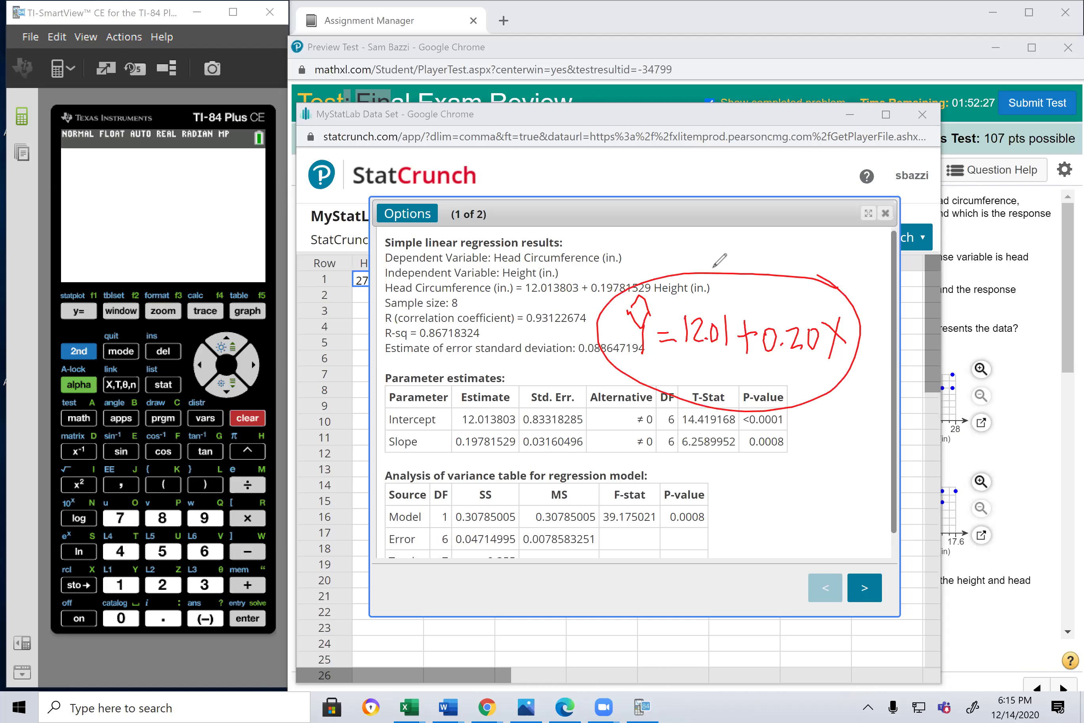
- Strike out Head Circumference and Height in the StatCrunch equation and label them by hand as Y and X
{"action": "mouse_move", "coordinate": [393, 285]}
{"action": "left_mouse_down"}
{"action": "mouse_move", "coordinate": [493, 291]}
{"action": "mouse_move", "coordinate": [470, 306]}
{"action": "left_mouse_up"}
{"action": "left_click_drag", "start_coordinate": [654, 286], "coordinate": [708, 295]}
{"action": "left_click_drag", "start_coordinate": [682, 253], "coordinate": [663, 270]}
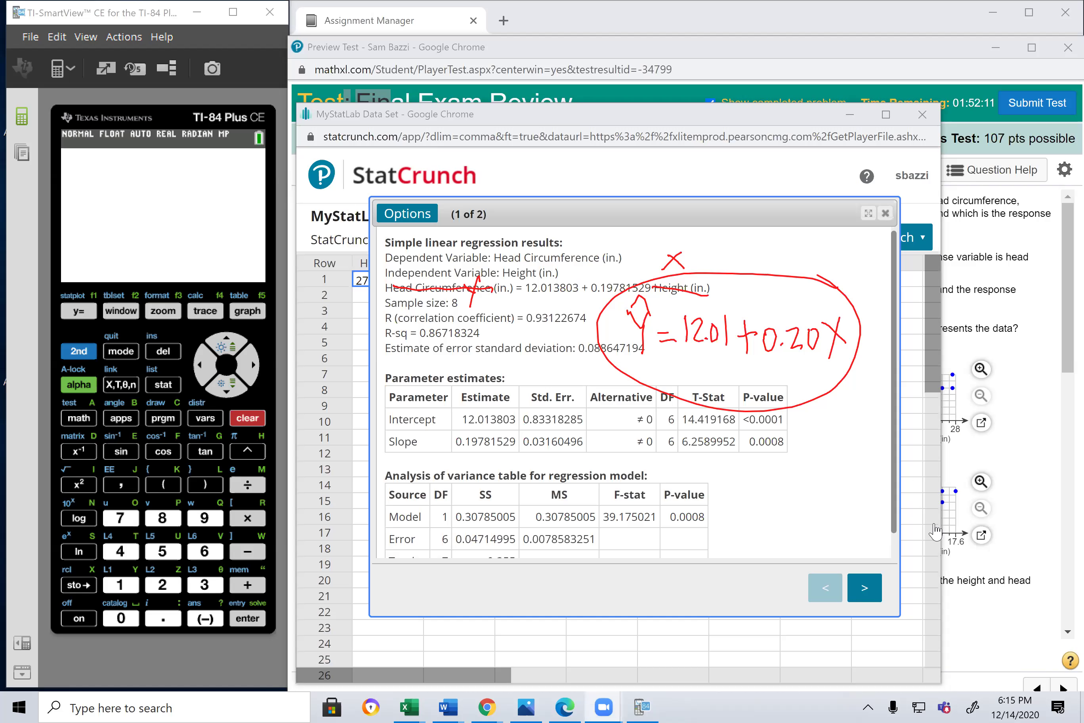
- Show the fitted line plot, then close StatCrunch along with its results and clear the handwritten annotations
{"action": "left_click", "coordinate": [877, 590]}
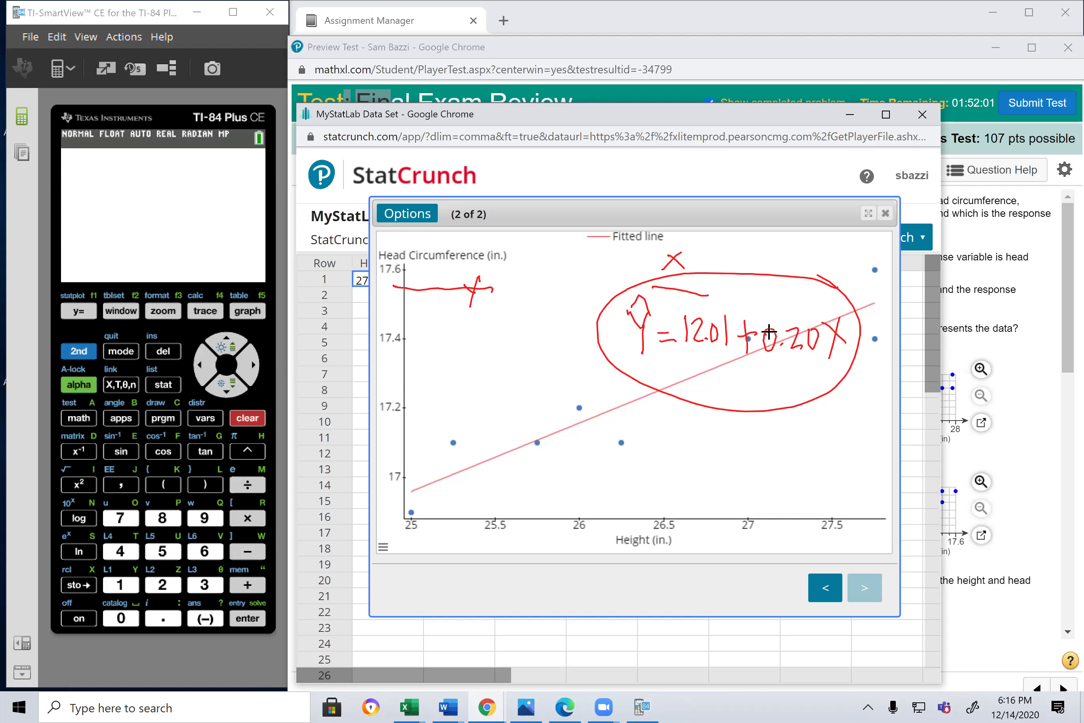
{"action": "left_click", "coordinate": [885, 214]}
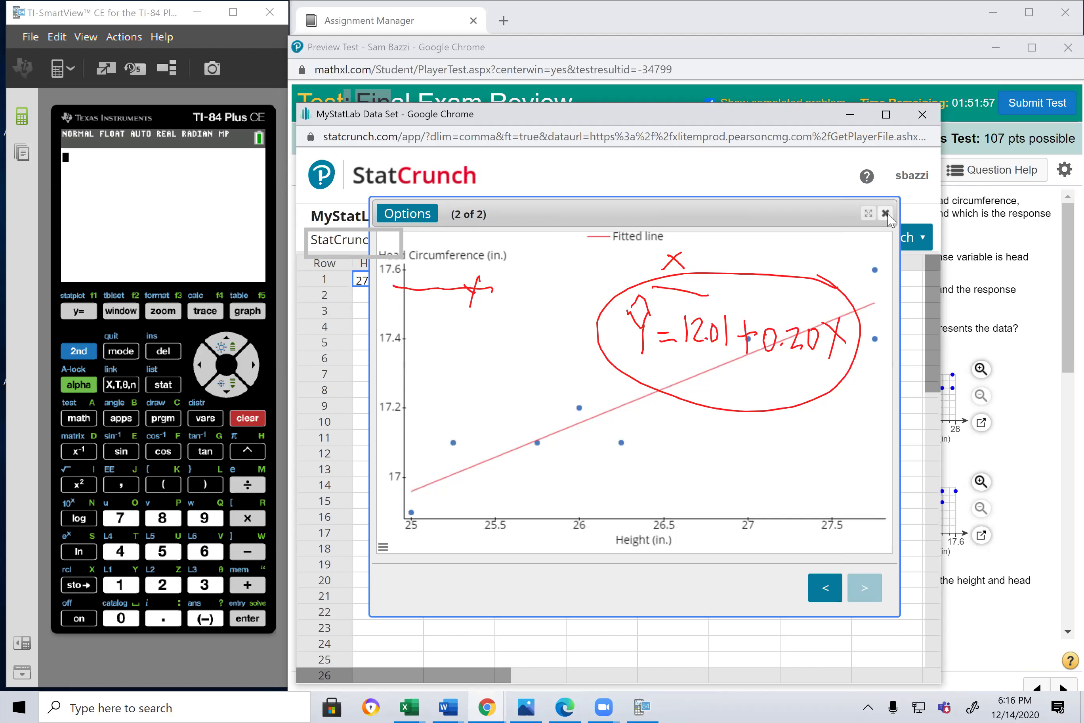
{"action": "left_click", "coordinate": [922, 117]}
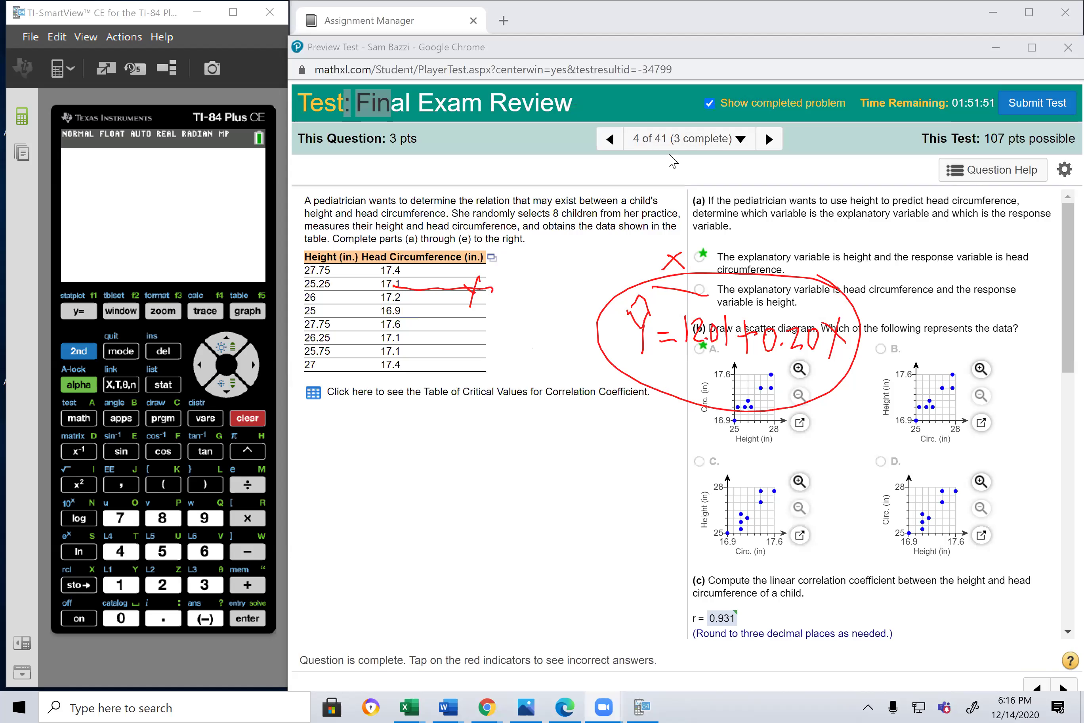
{"action": "key", "text": "Escape"}
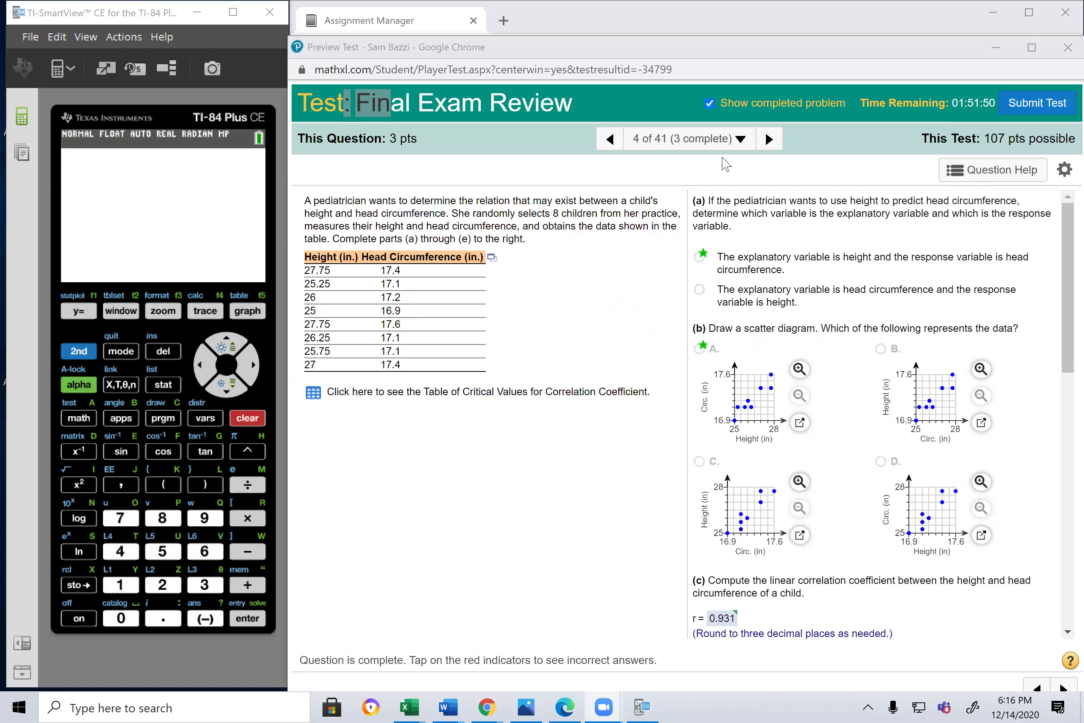
- Switch to the TI-84 emulator, open its list editor and clear all the data from L1
{"action": "left_click", "coordinate": [162, 387]}
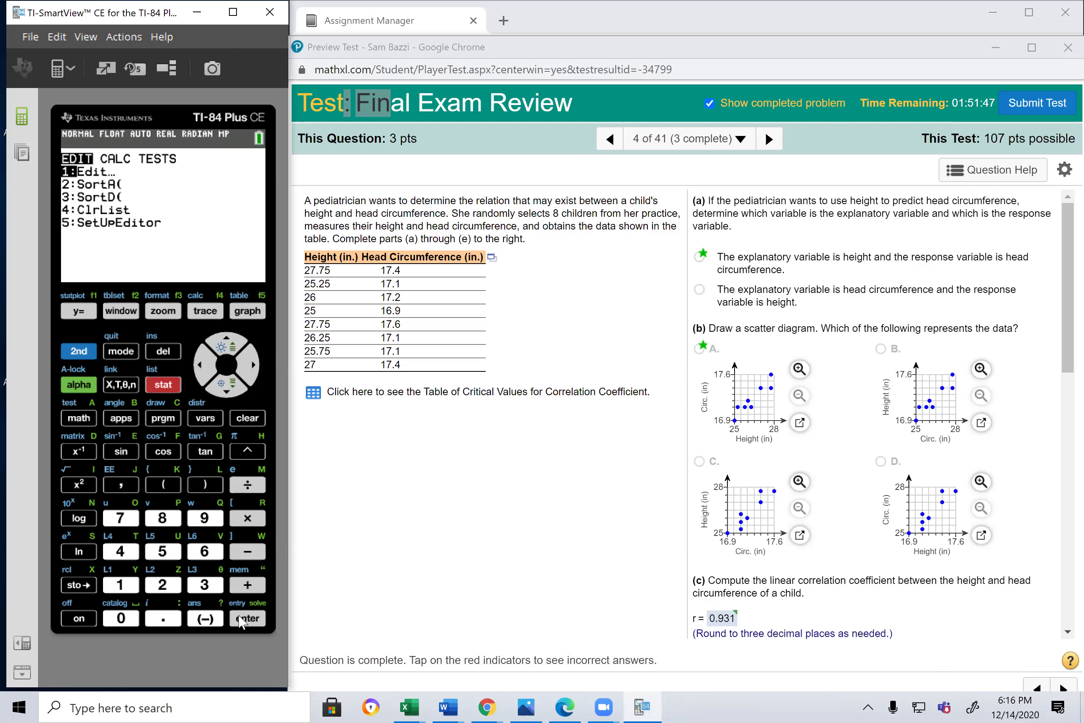
{"action": "left_click", "coordinate": [240, 619]}
{"action": "left_click", "coordinate": [201, 366]}
{"action": "left_click", "coordinate": [200, 367]}
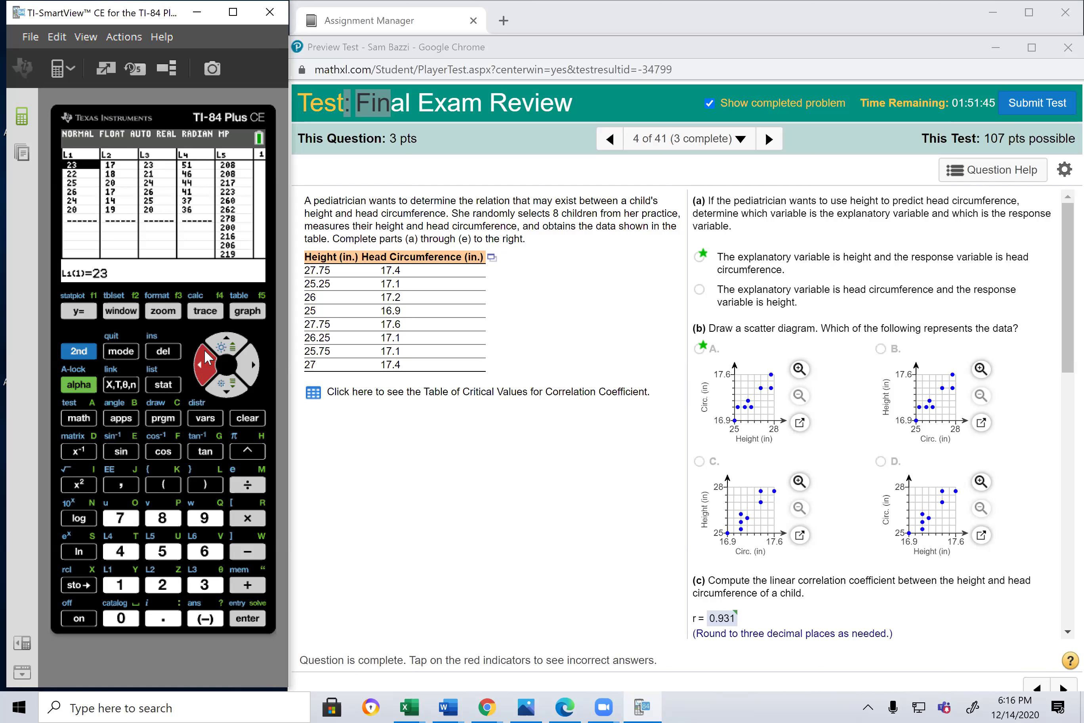
{"action": "left_click", "coordinate": [227, 340]}
{"action": "left_click", "coordinate": [255, 420]}
{"action": "left_click", "coordinate": [248, 618]}
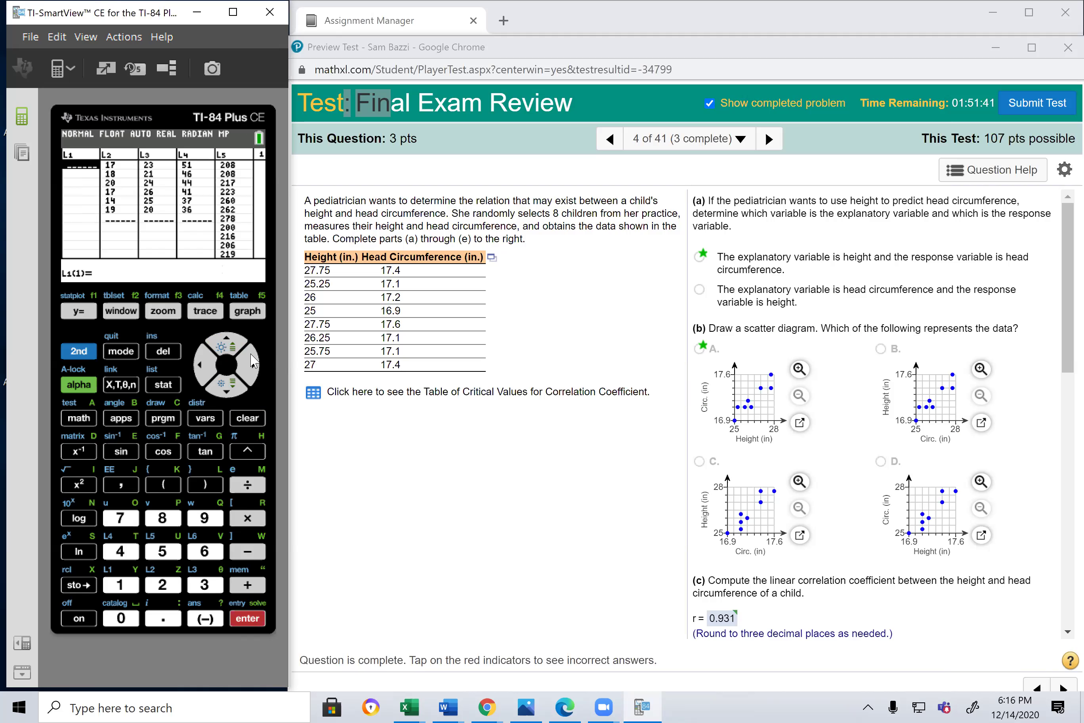
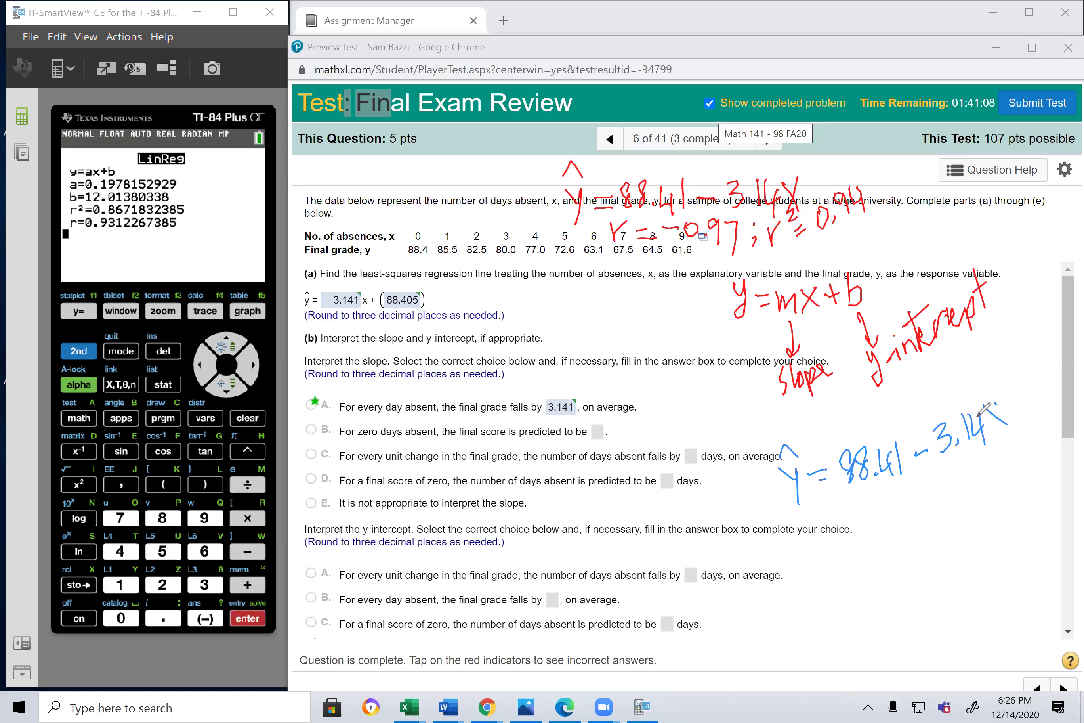
- Handwrite x = 5 and the substitution ŷ = 88.41 − 3.14(5) beneath the blue regression equation
{"action": "mouse_move", "coordinate": [848, 514]}
{"action": "left_mouse_down"}
{"action": "mouse_move", "coordinate": [868, 528]}
{"action": "mouse_move", "coordinate": [853, 536]}
{"action": "left_mouse_up"}
{"action": "left_click_drag", "start_coordinate": [870, 513], "coordinate": [890, 517]}
{"action": "left_click_drag", "start_coordinate": [892, 487], "coordinate": [905, 483]}
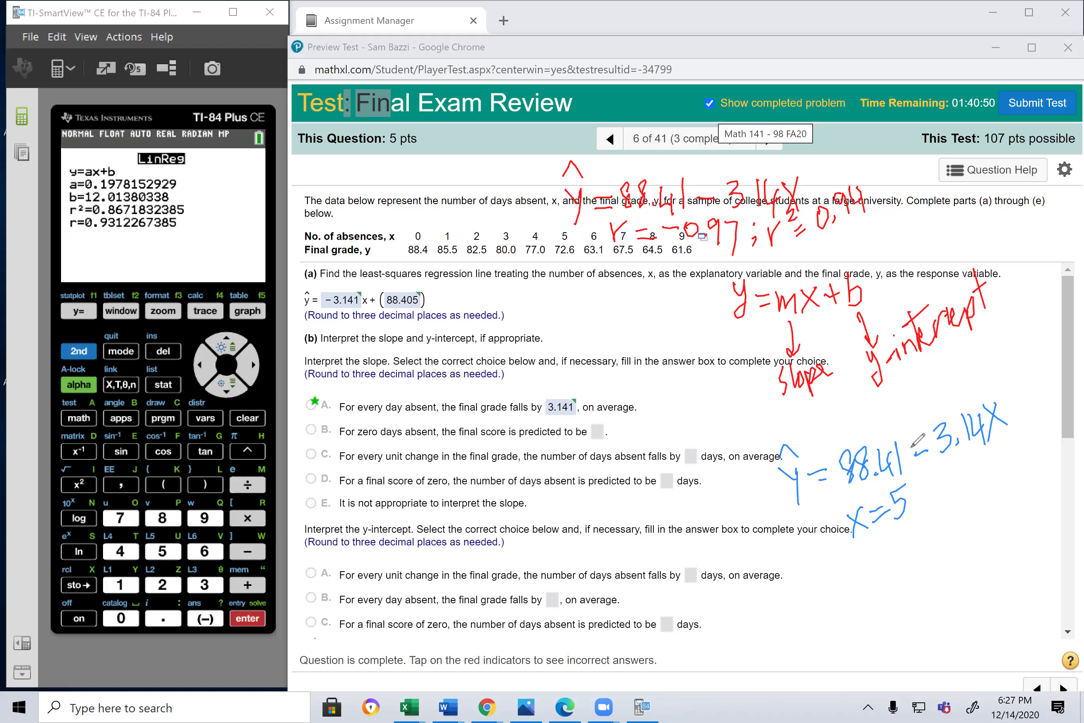
{"action": "mouse_move", "coordinate": [825, 563]}
{"action": "left_mouse_down"}
{"action": "mouse_move", "coordinate": [859, 596]}
{"action": "mouse_move", "coordinate": [844, 544]}
{"action": "left_mouse_up"}
{"action": "mouse_move", "coordinate": [869, 564]}
{"action": "left_mouse_down"}
{"action": "mouse_move", "coordinate": [903, 548]}
{"action": "mouse_move", "coordinate": [910, 564]}
{"action": "mouse_move", "coordinate": [929, 549]}
{"action": "left_mouse_up"}
{"action": "left_click_drag", "start_coordinate": [935, 527], "coordinate": [955, 545]}
{"action": "left_click_drag", "start_coordinate": [963, 530], "coordinate": [987, 511]}
{"action": "mouse_move", "coordinate": [998, 490]}
{"action": "left_mouse_down"}
{"action": "mouse_move", "coordinate": [997, 505]}
{"action": "mouse_move", "coordinate": [1008, 498]}
{"action": "left_mouse_up"}
{"action": "mouse_move", "coordinate": [1007, 487]}
{"action": "left_mouse_down"}
{"action": "mouse_move", "coordinate": [1022, 457]}
{"action": "mouse_move", "coordinate": [1024, 481]}
{"action": "left_mouse_up"}
{"action": "mouse_move", "coordinate": [1019, 460]}
{"action": "left_mouse_down"}
{"action": "mouse_move", "coordinate": [1030, 456]}
{"action": "mouse_move", "coordinate": [1037, 488]}
{"action": "left_mouse_up"}
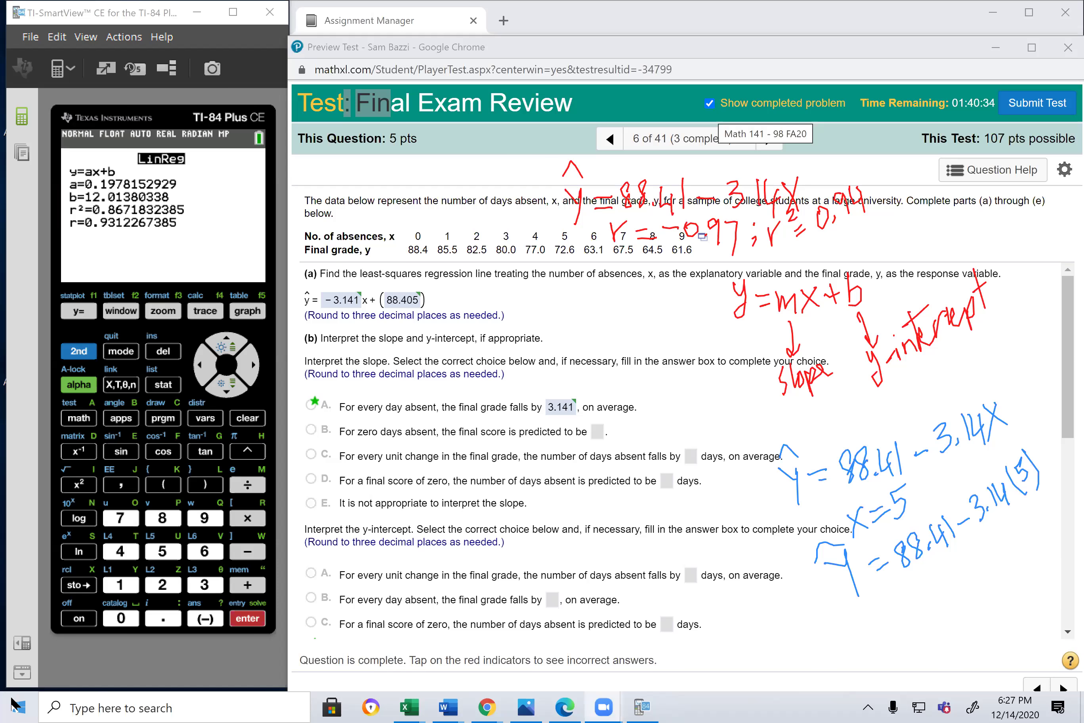
- Calculate 88.41 − 3.14 × 5 on the TI-84 and handwrite = 72.7 under the substitution
{"action": "left_click", "coordinate": [163, 518]}
{"action": "left_click", "coordinate": [163, 517]}
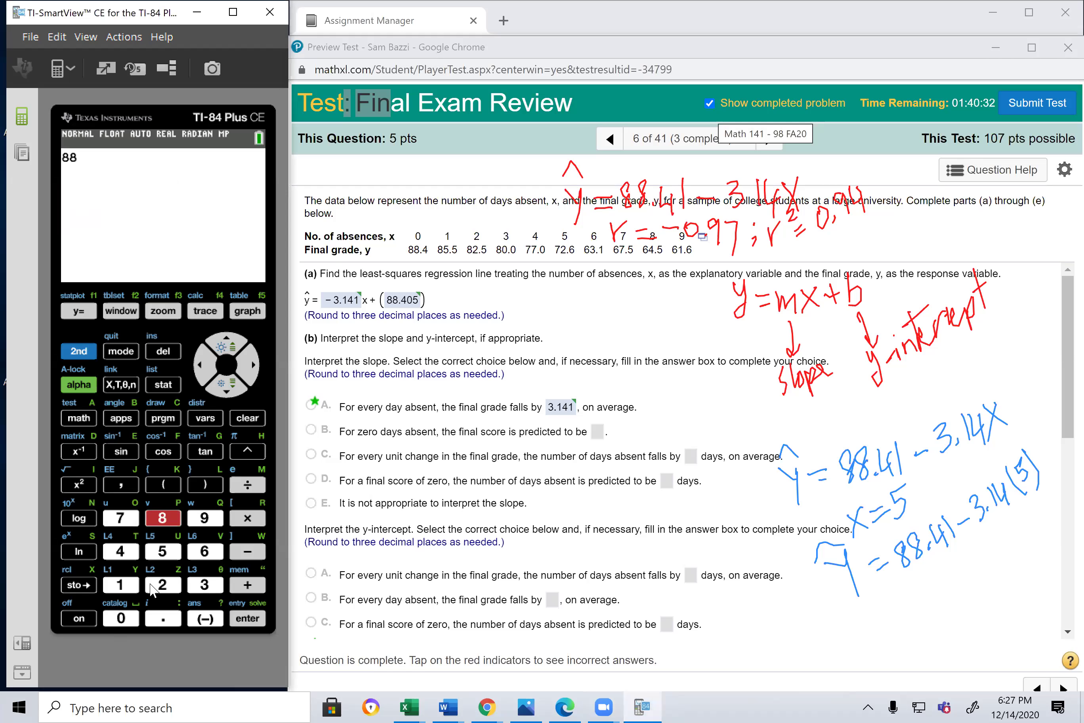
{"action": "left_click", "coordinate": [163, 619]}
{"action": "left_click", "coordinate": [120, 551]}
{"action": "left_click", "coordinate": [120, 584]}
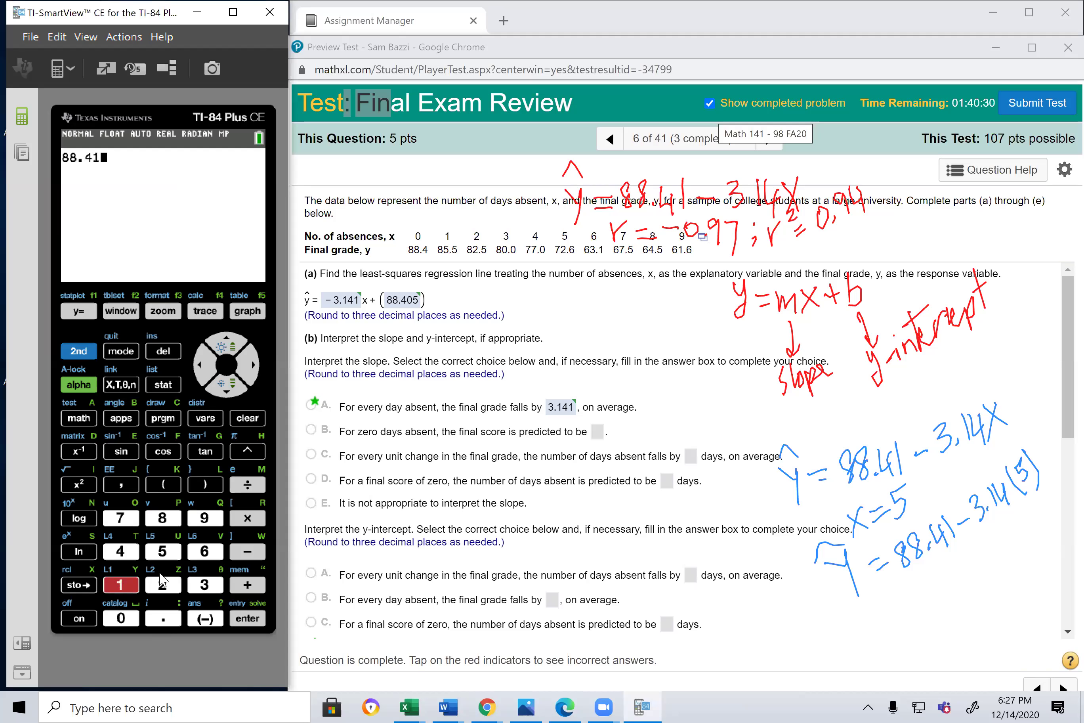
{"action": "left_click", "coordinate": [232, 551]}
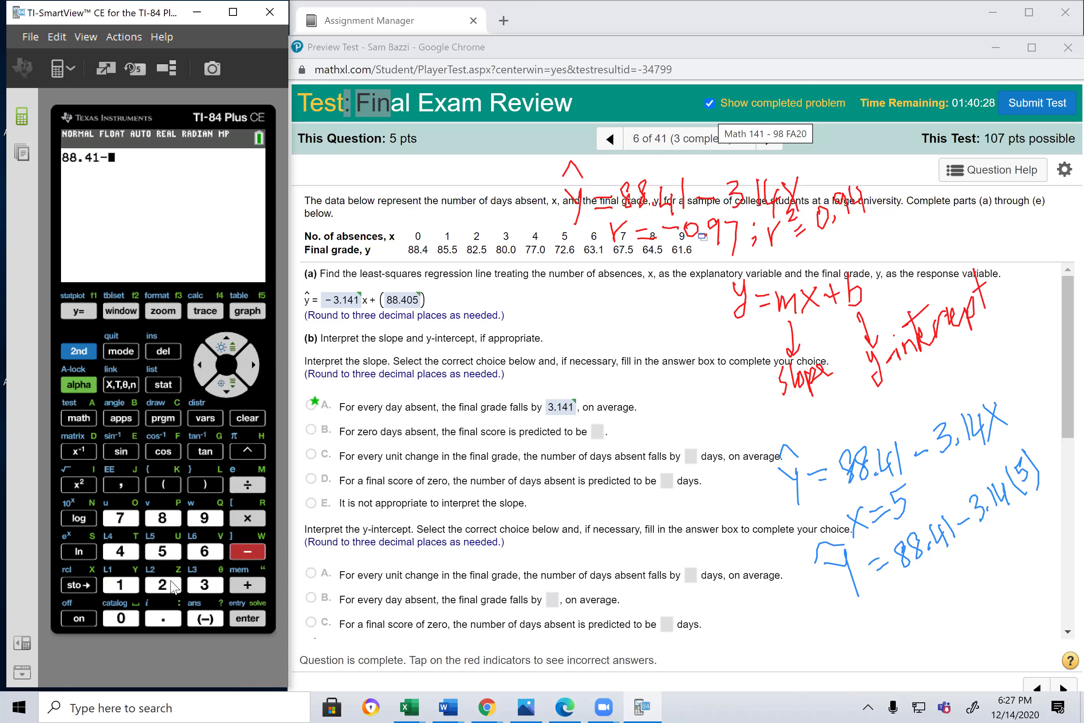
{"action": "left_click", "coordinate": [207, 583]}
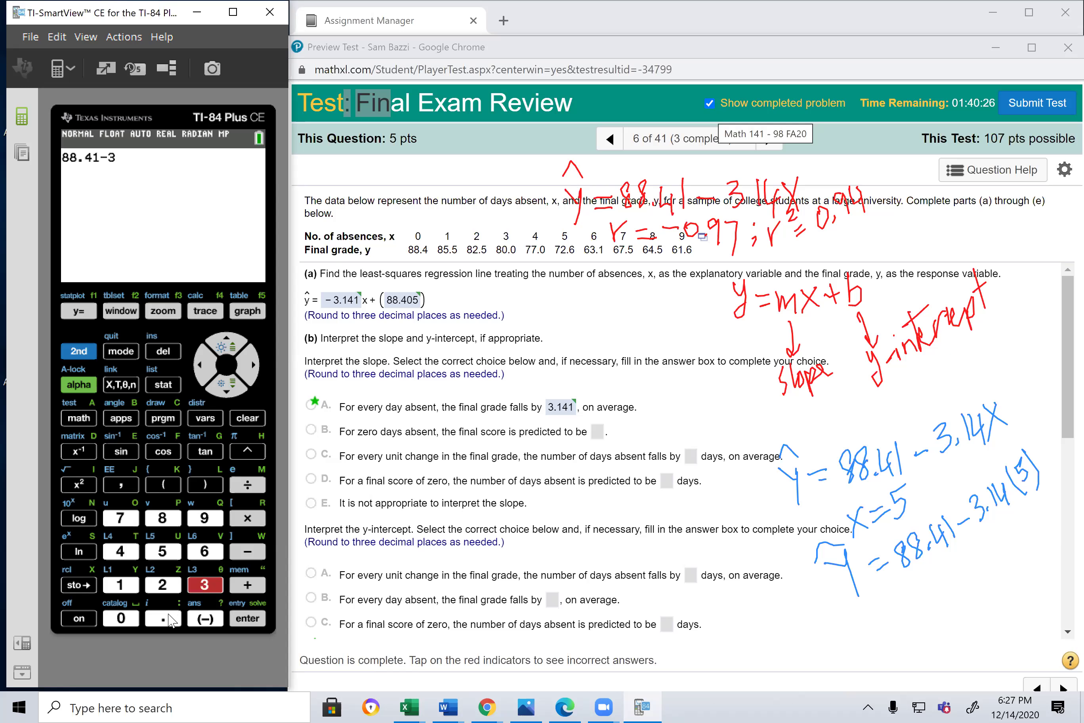
{"action": "left_click", "coordinate": [163, 619]}
{"action": "left_click", "coordinate": [116, 587]}
{"action": "left_click", "coordinate": [121, 553]}
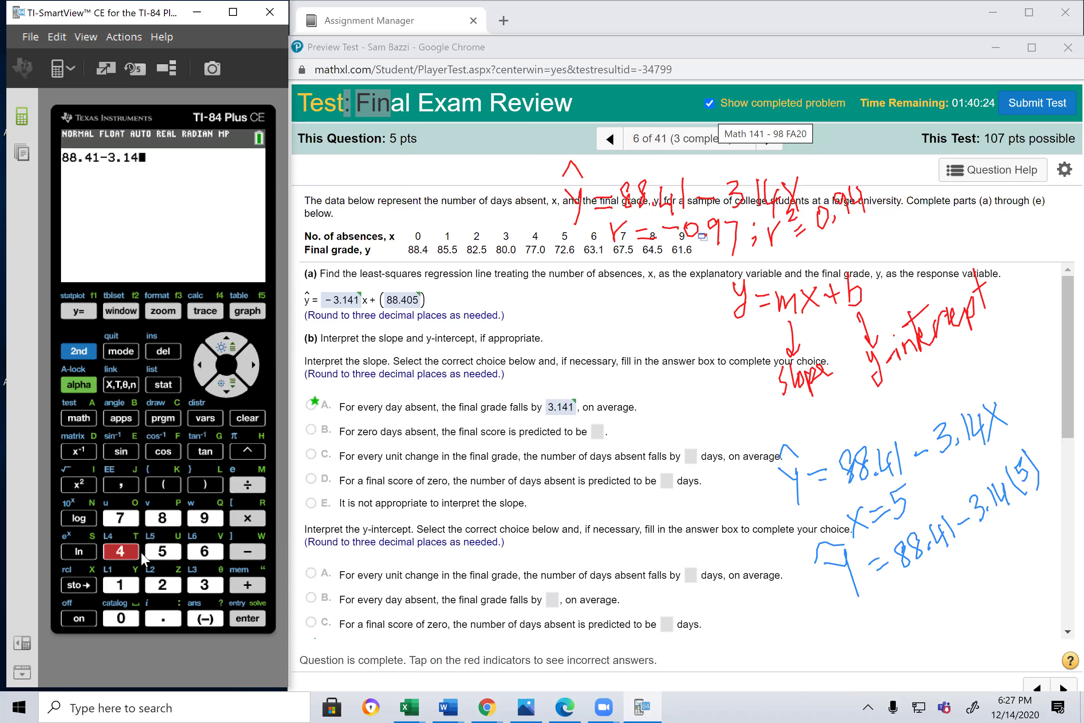
{"action": "left_click", "coordinate": [245, 522]}
{"action": "left_click", "coordinate": [162, 551]}
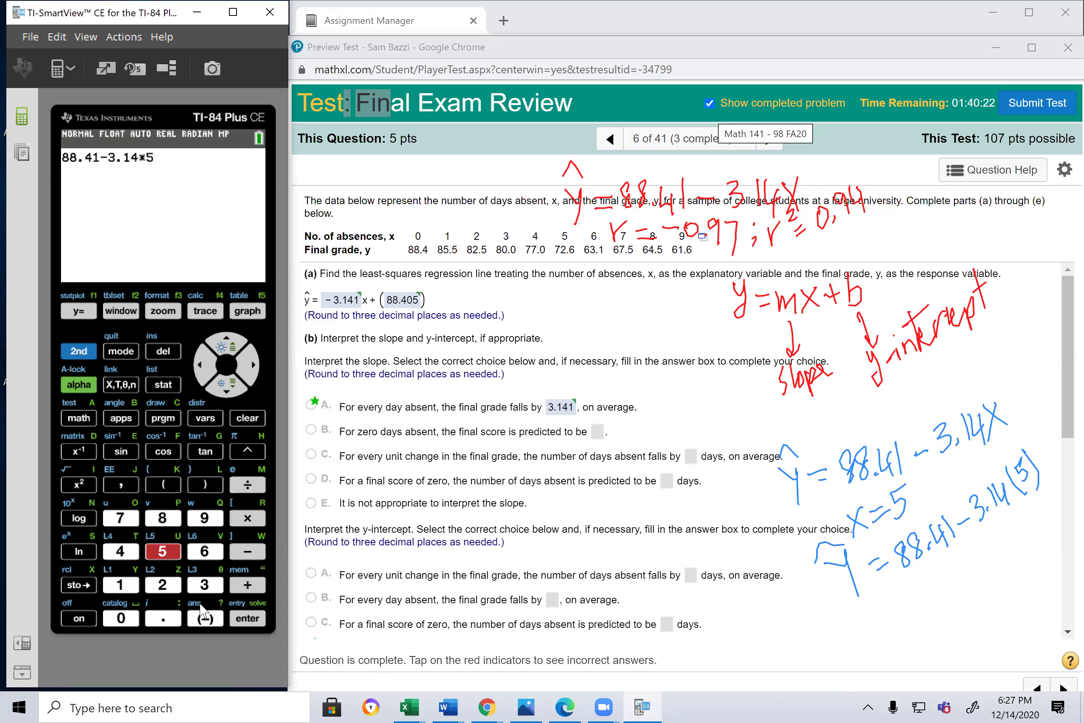
{"action": "left_click", "coordinate": [255, 610]}
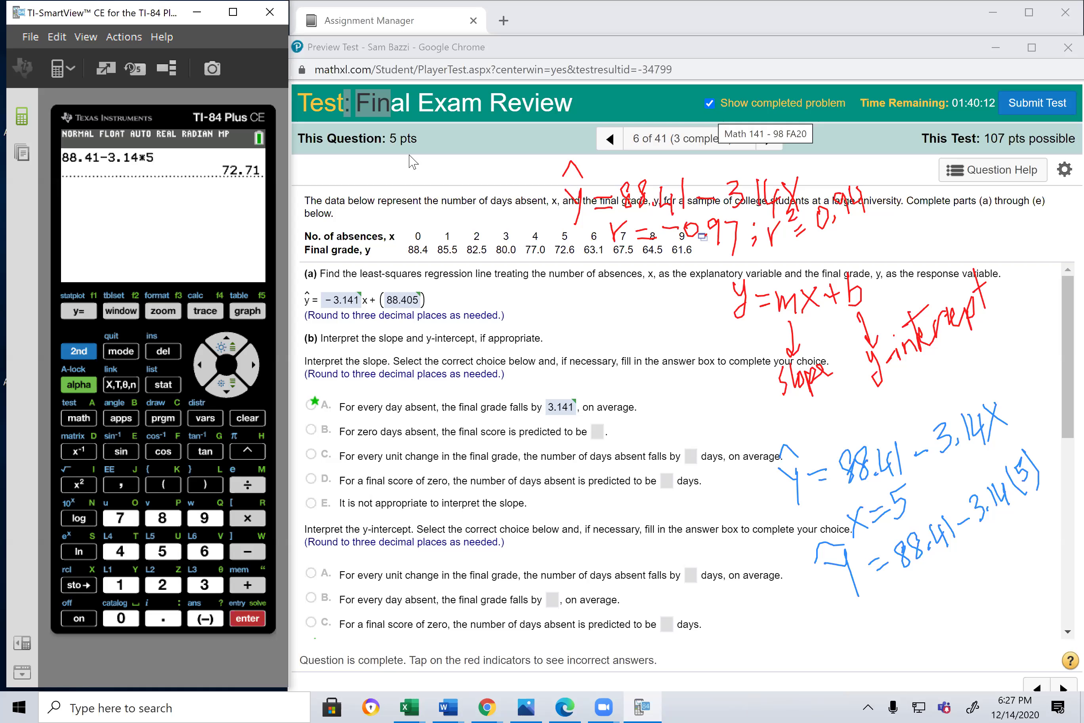
{"action": "mouse_move", "coordinate": [882, 609]}
{"action": "left_mouse_down"}
{"action": "mouse_move", "coordinate": [886, 622]}
{"action": "mouse_move", "coordinate": [916, 592]}
{"action": "mouse_move", "coordinate": [932, 605]}
{"action": "mouse_move", "coordinate": [952, 601]}
{"action": "left_mouse_up"}
{"action": "left_click", "coordinate": [935, 599]}
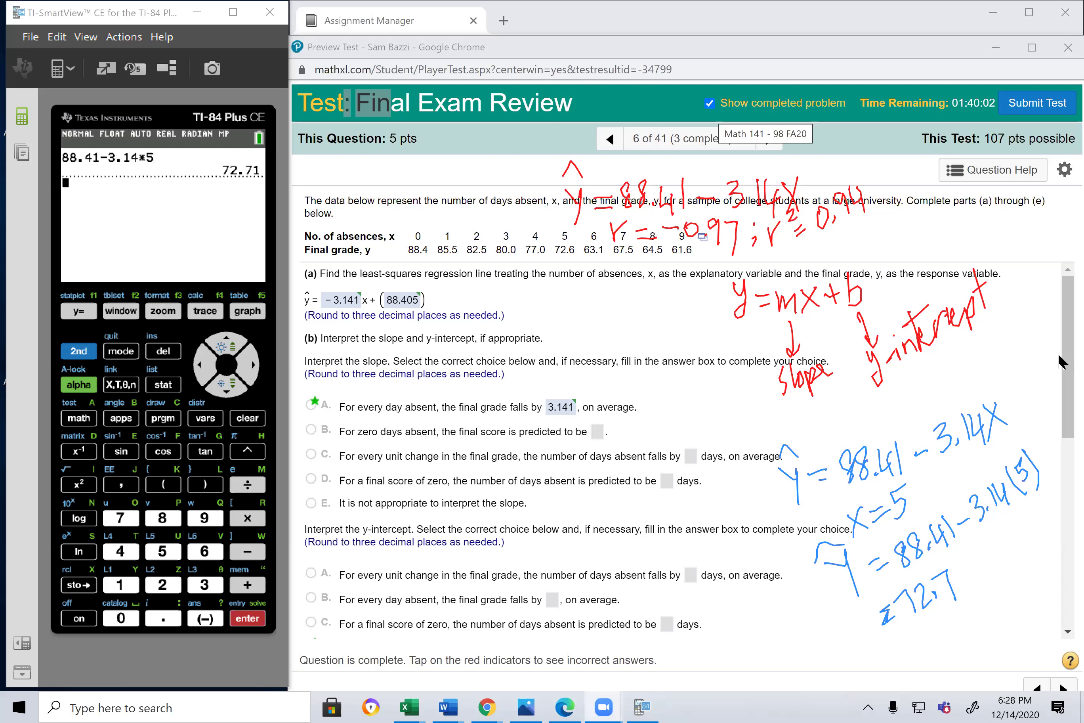
- Review the completed answers to question 6, turn off its completed version and continue to question 7
{"action": "left_click_drag", "start_coordinate": [1058, 357], "coordinate": [1059, 471]}
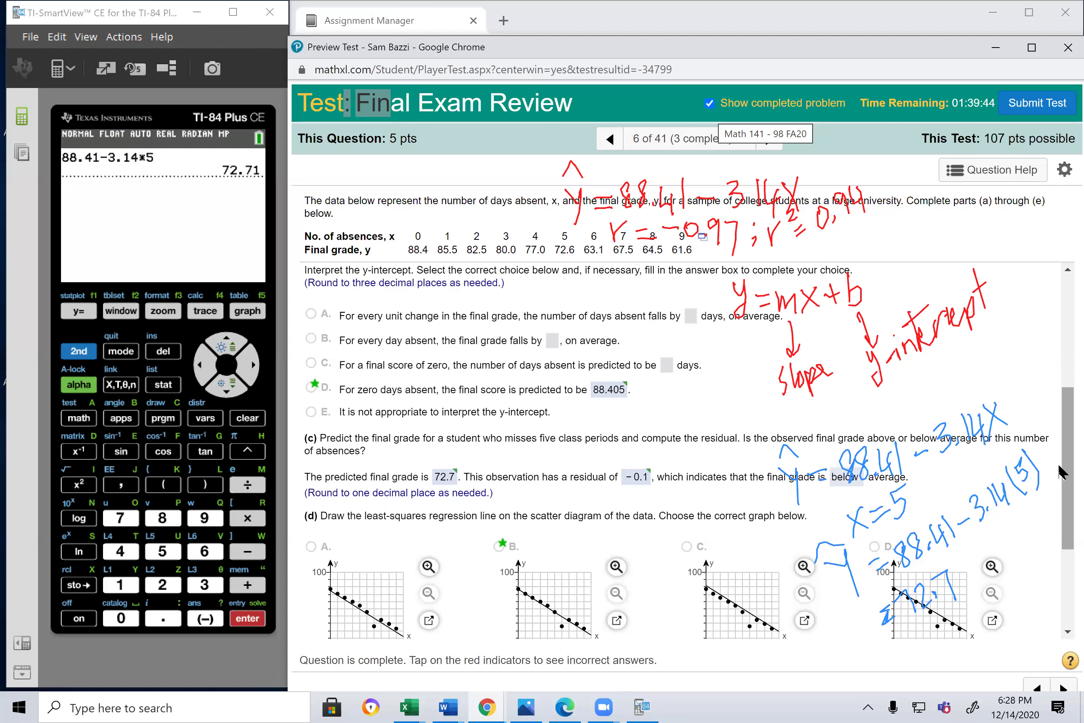
{"action": "scroll", "coordinate": [1059, 466], "scroll_direction": "up", "scroll_amount": 5}
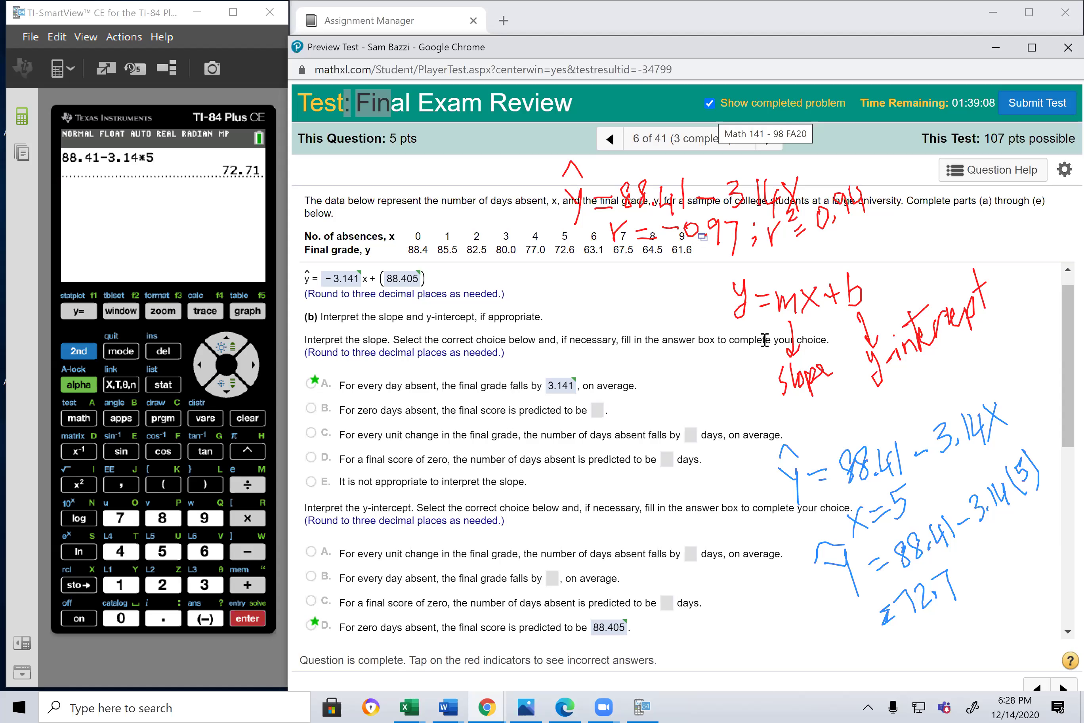
{"action": "scroll", "coordinate": [765, 338], "scroll_direction": "down", "scroll_amount": 3}
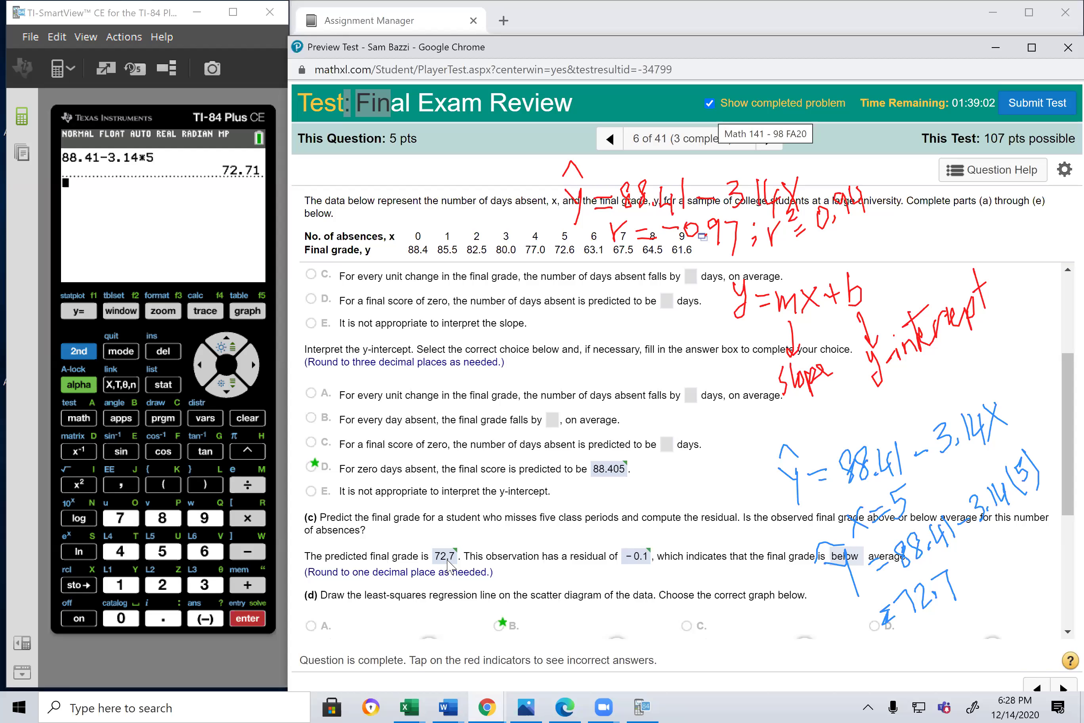
{"action": "scroll", "coordinate": [677, 378], "scroll_direction": "up", "scroll_amount": 3}
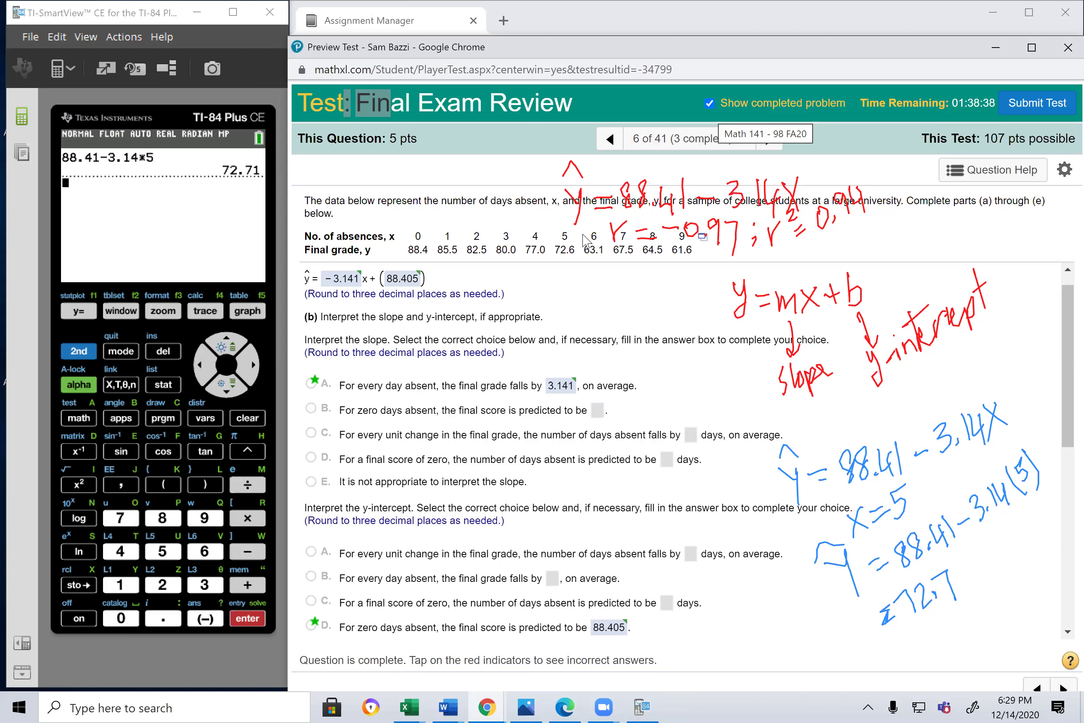
{"action": "scroll", "coordinate": [940, 332], "scroll_direction": "down", "scroll_amount": 10}
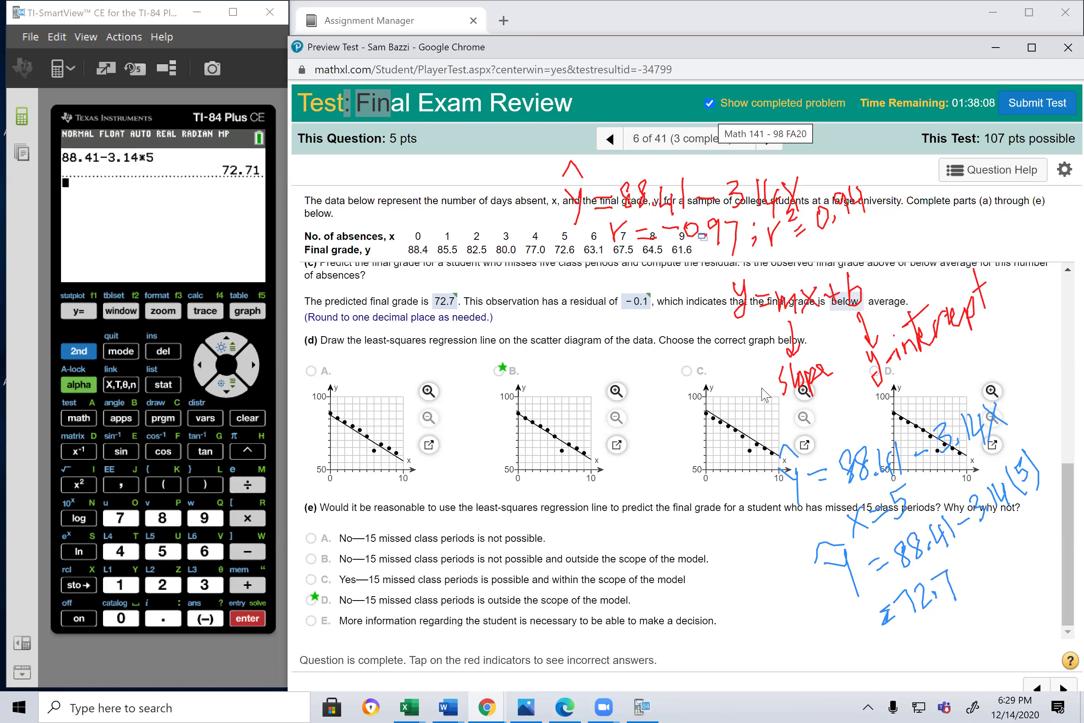
{"action": "left_click", "coordinate": [710, 103]}
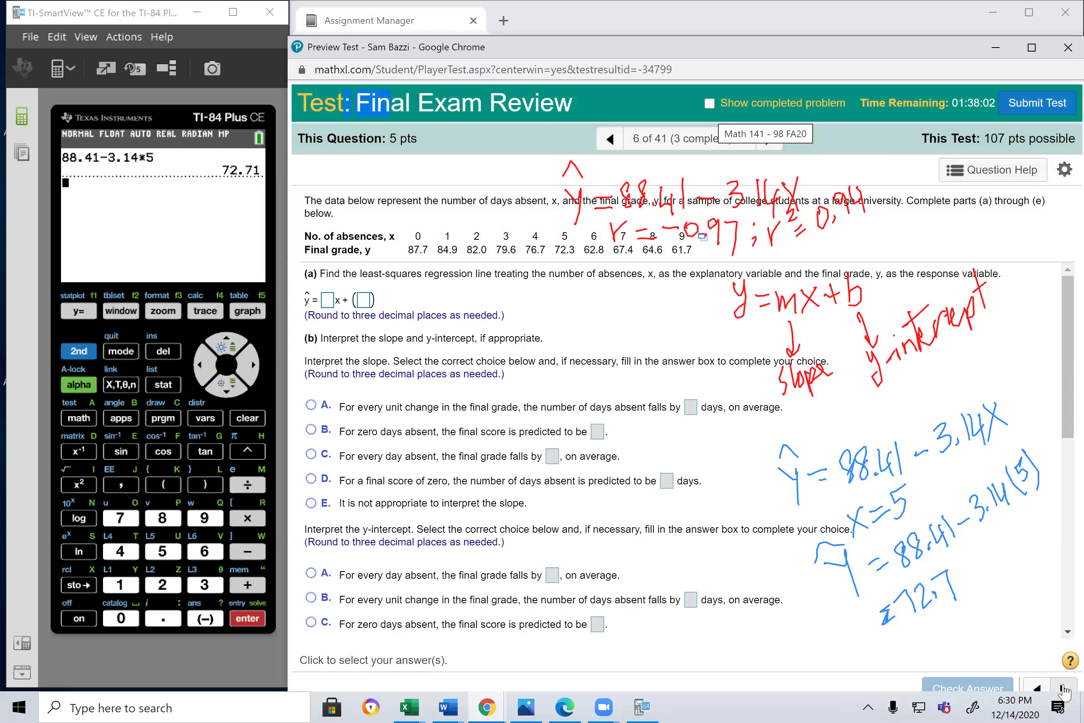
{"action": "left_click", "coordinate": [1063, 684]}
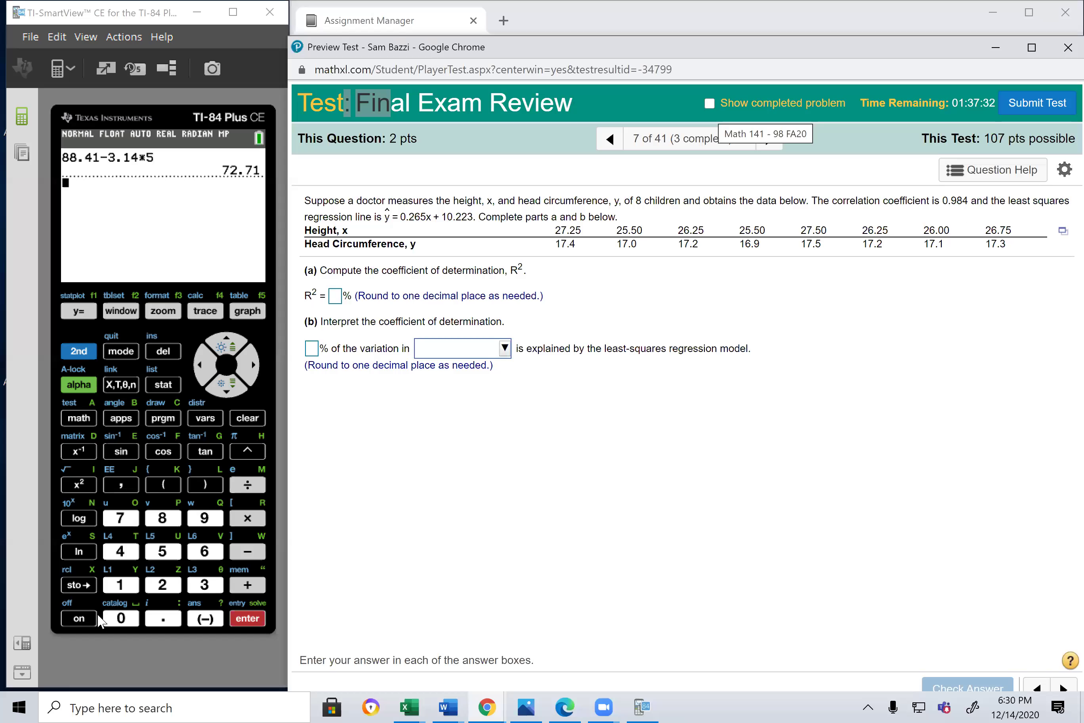
- Calculate 0.984 squared on the TI-84 for the coefficient of determination
{"action": "left_click", "coordinate": [120, 618]}
{"action": "left_click", "coordinate": [163, 619]}
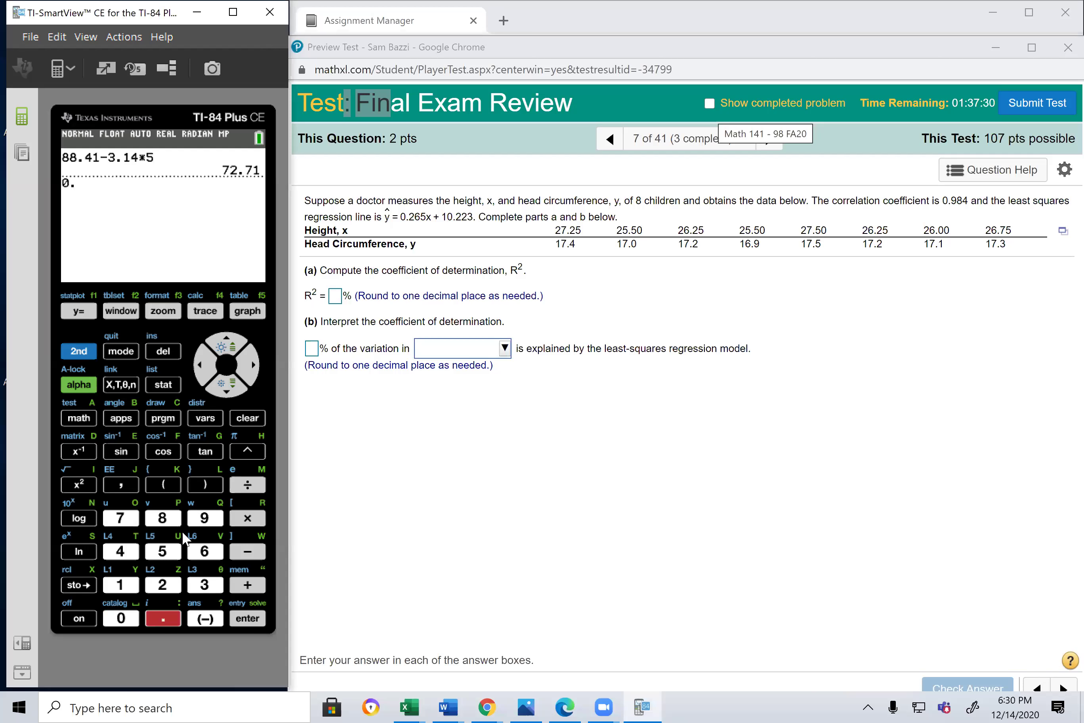
{"action": "left_click", "coordinate": [200, 519]}
{"action": "left_click", "coordinate": [158, 518]}
{"action": "left_click", "coordinate": [120, 552]}
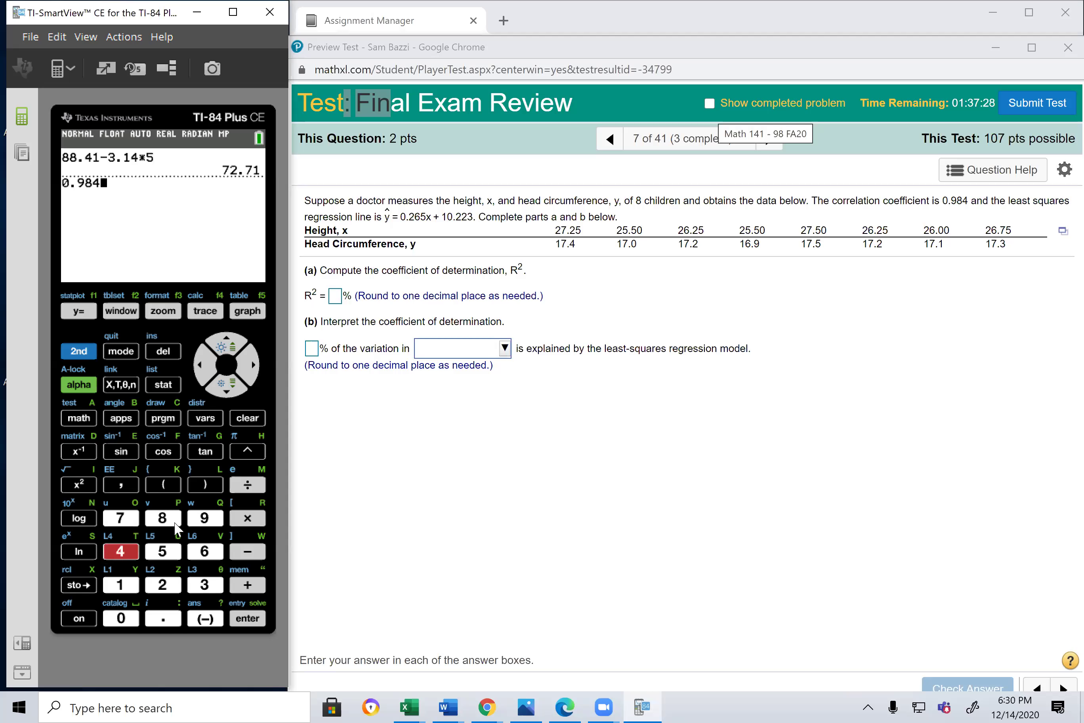
{"action": "left_click", "coordinate": [241, 447]}
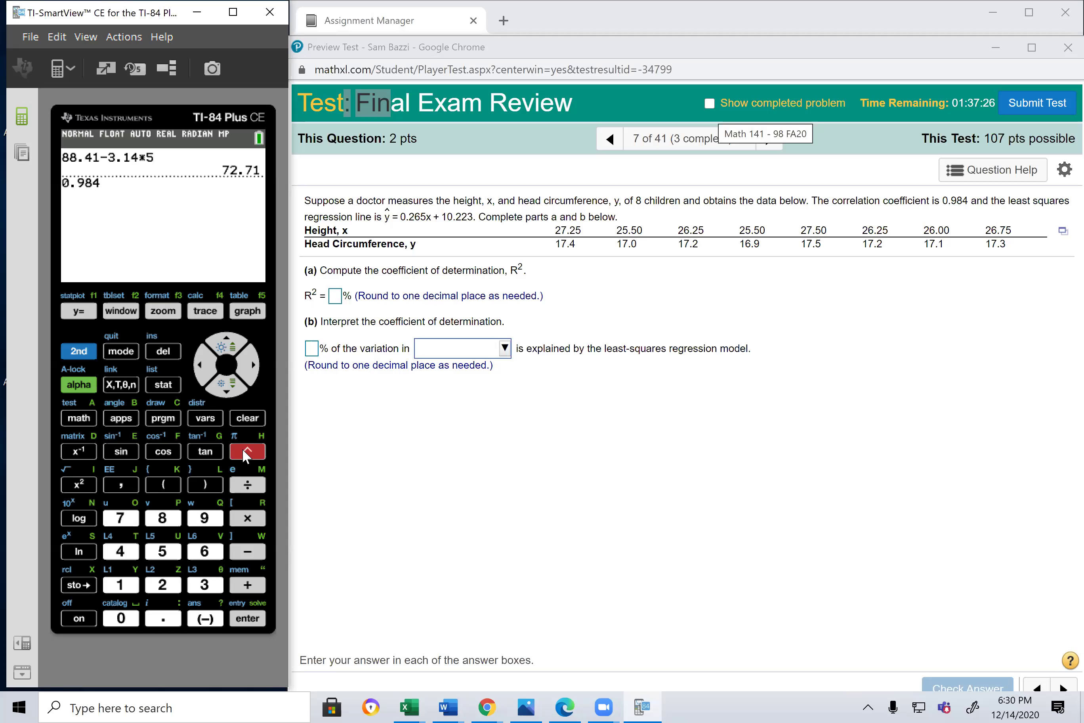
{"action": "left_click", "coordinate": [172, 585]}
{"action": "left_click", "coordinate": [242, 619]}
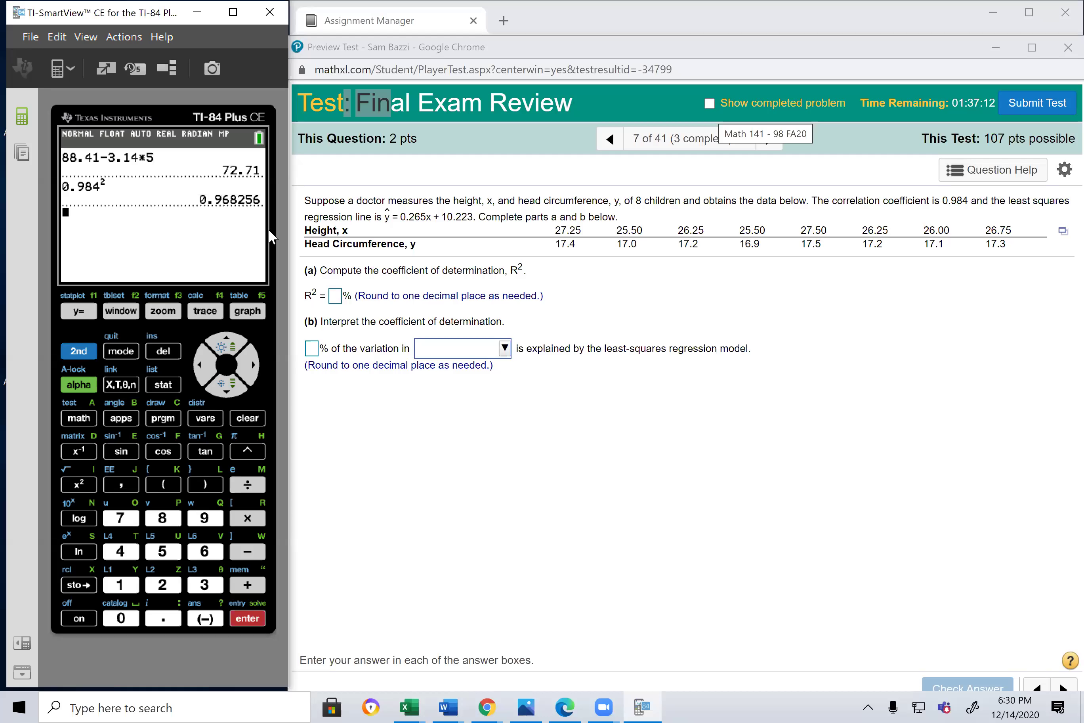
- Answer question 7 with R² = 96.8% and 96.8% of the variation in head circumference, and continue to question 8
{"action": "left_click", "coordinate": [334, 299]}
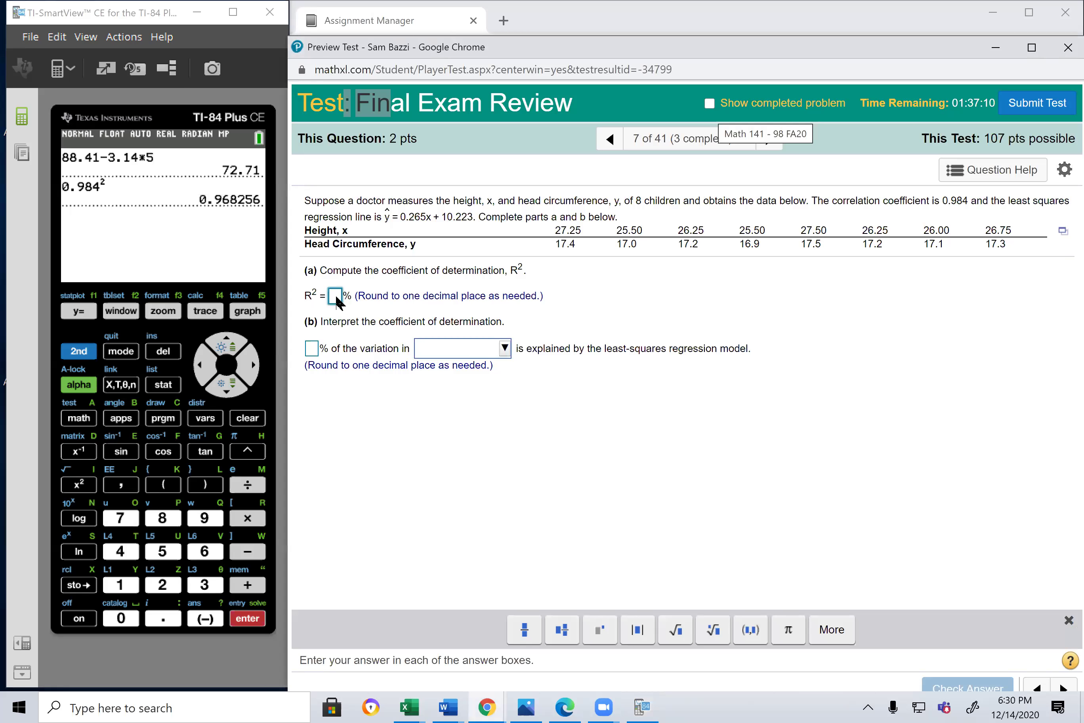
{"action": "type", "text": "96.8"}
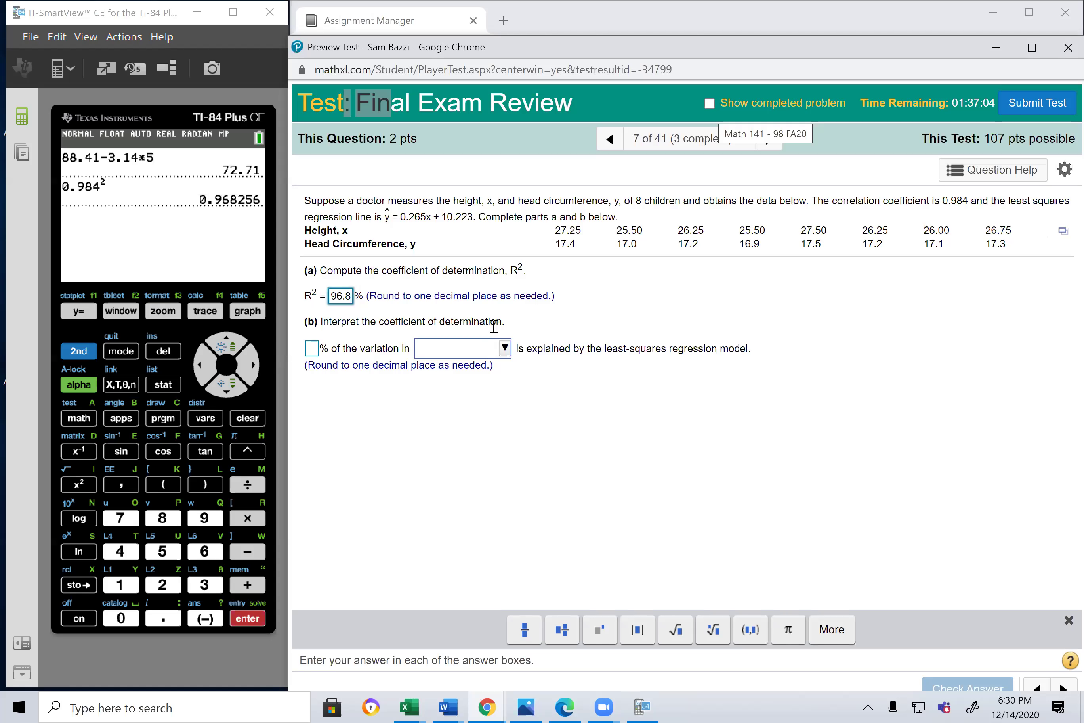
{"action": "left_click", "coordinate": [311, 351]}
{"action": "type", "text": "96.8"}
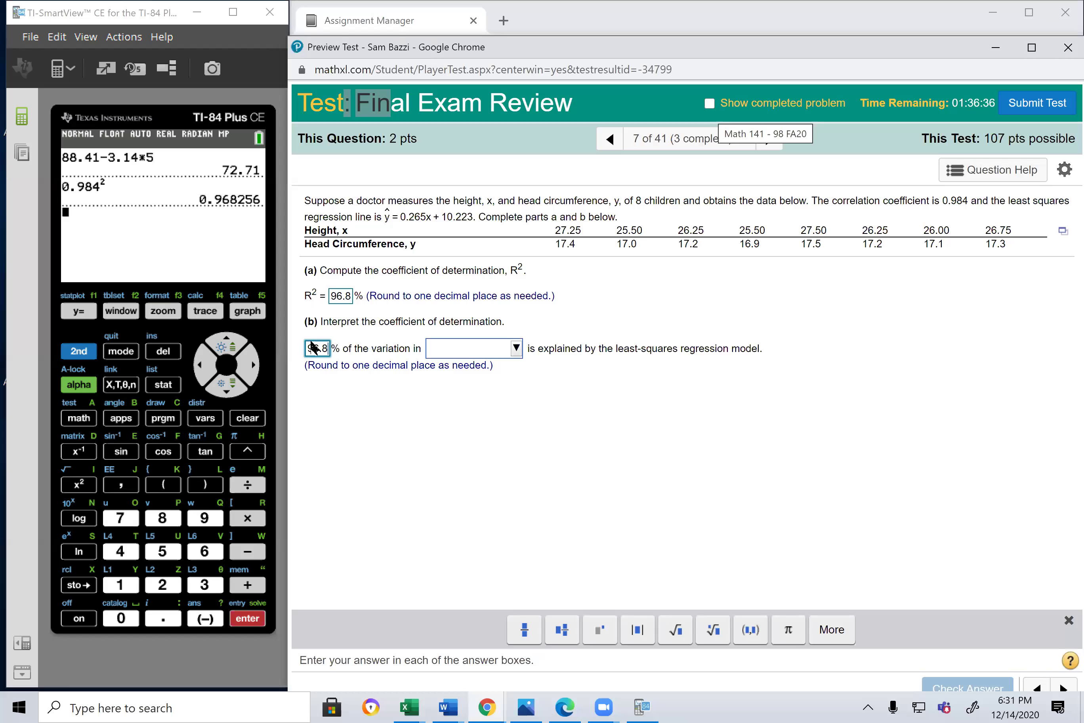
{"action": "left_click", "coordinate": [516, 351]}
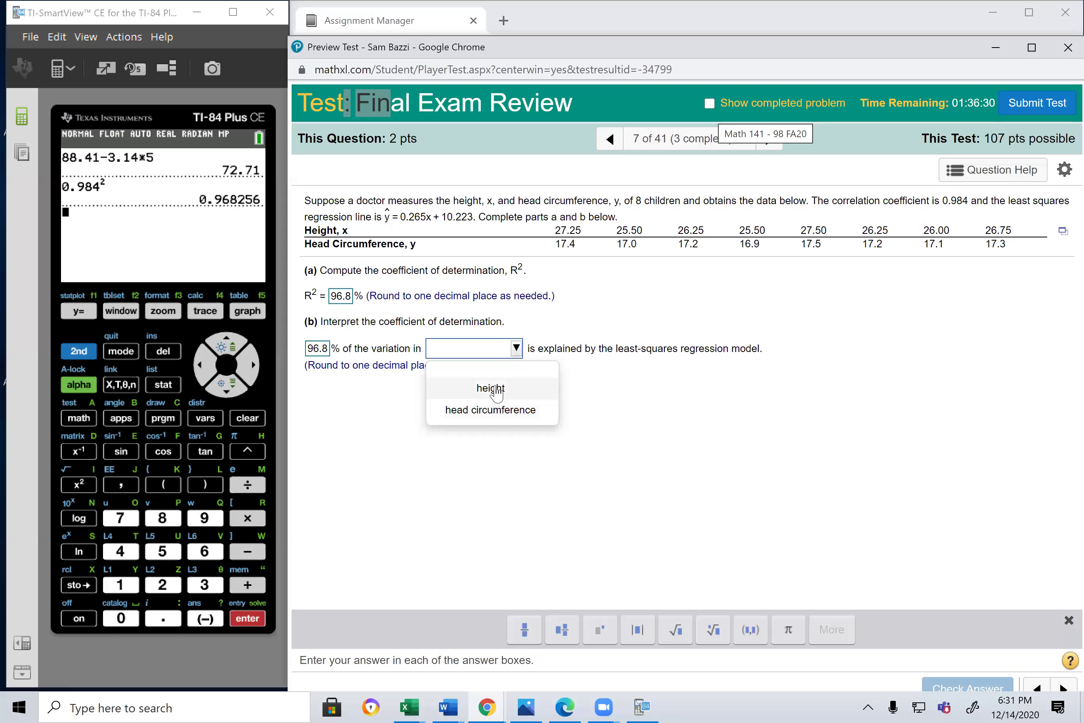
{"action": "left_click", "coordinate": [496, 411]}
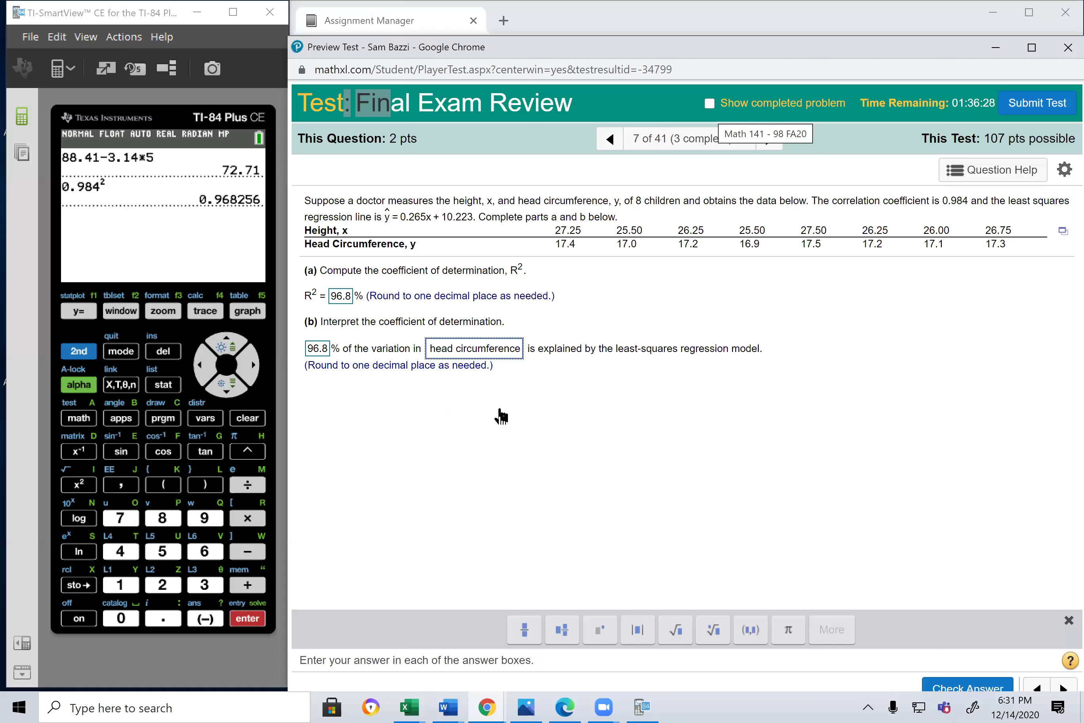
{"action": "left_click", "coordinate": [1061, 687]}
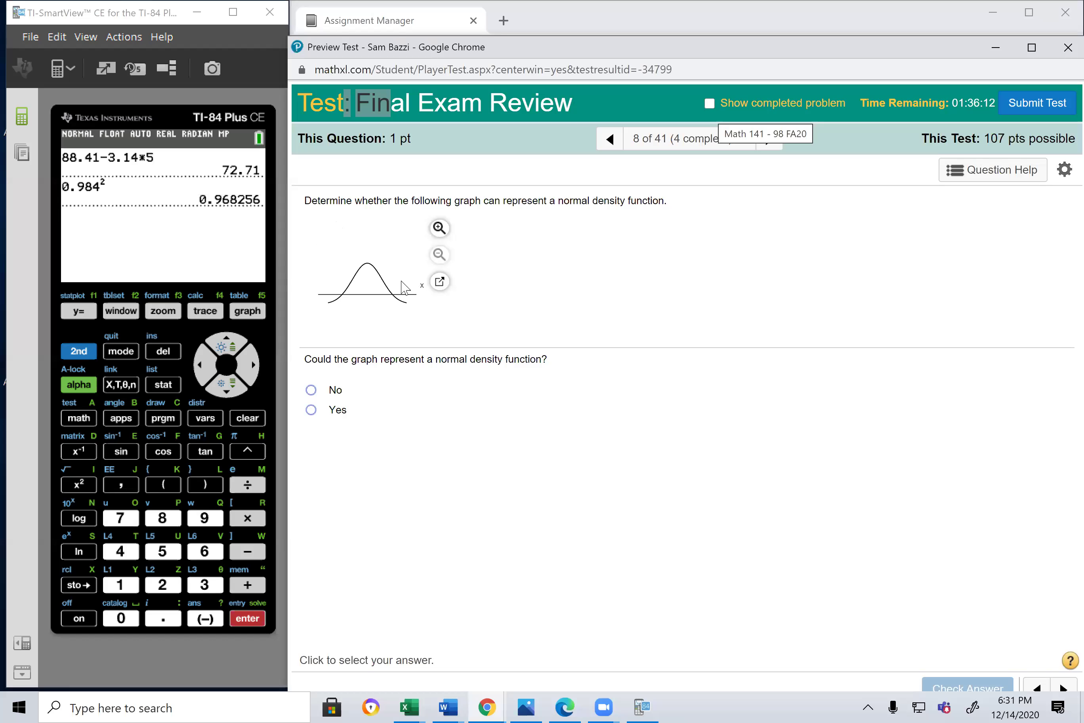
- Answer No for the question 8 graph and sketch a large bell curve above a horizontal baseline on the page
{"action": "left_click", "coordinate": [311, 390]}
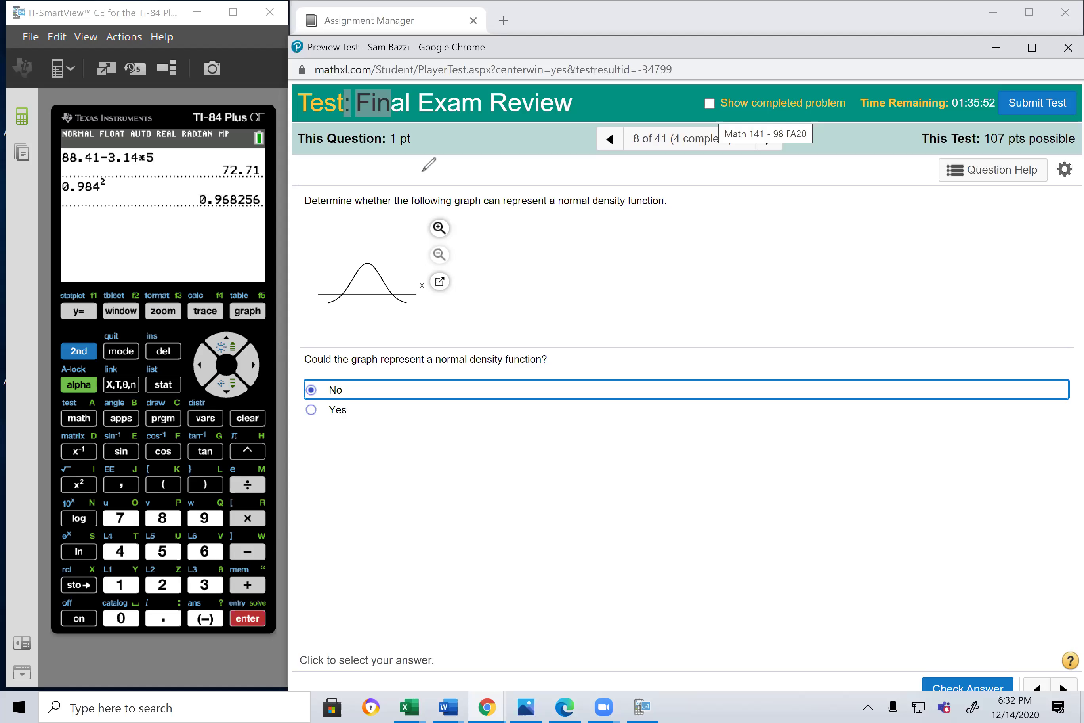
{"action": "mouse_move", "coordinate": [833, 476]}
{"action": "left_mouse_down"}
{"action": "mouse_move", "coordinate": [443, 488]}
{"action": "mouse_move", "coordinate": [712, 290]}
{"action": "mouse_move", "coordinate": [798, 413]}
{"action": "mouse_move", "coordinate": [850, 449]}
{"action": "mouse_move", "coordinate": [942, 470]}
{"action": "left_mouse_up"}
{"action": "left_click_drag", "start_coordinate": [871, 479], "coordinate": [950, 482]}
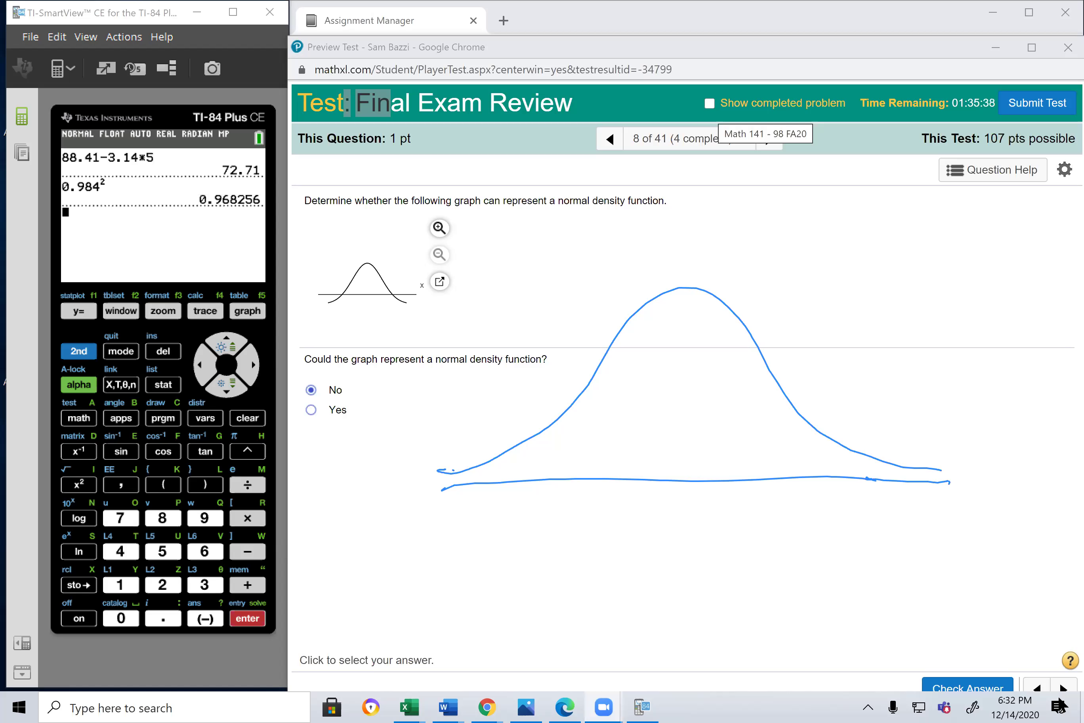
- Go to question 9, answer No for the two-peaked graph and continue to question 10
{"action": "left_click", "coordinate": [1064, 686]}
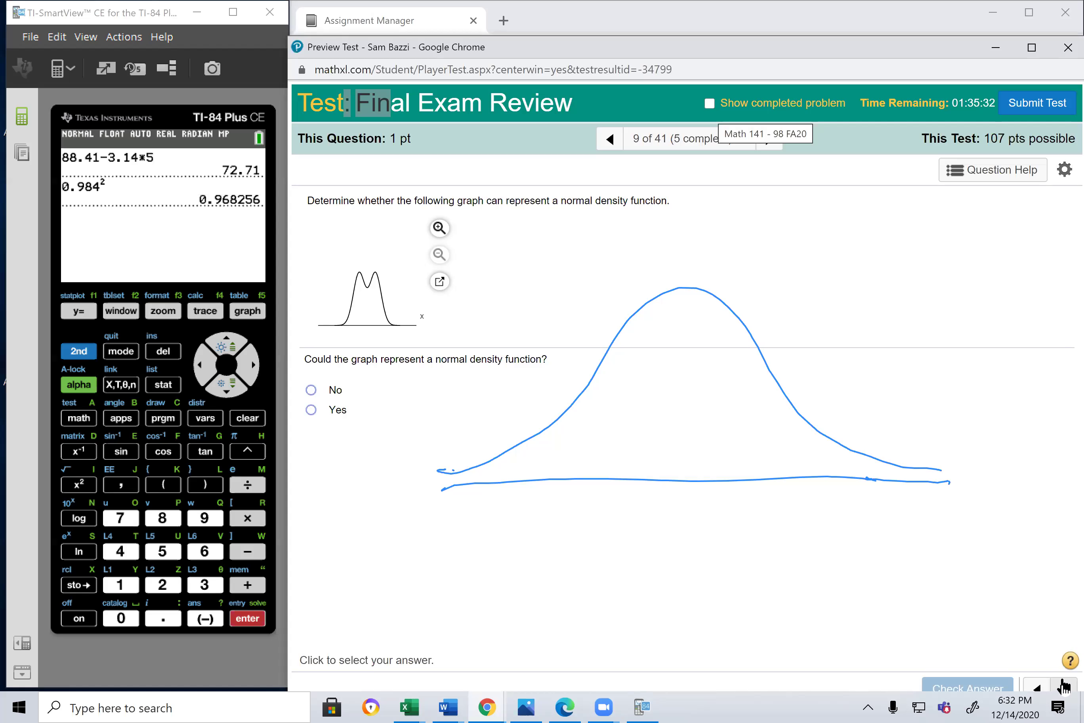
{"action": "left_click", "coordinate": [311, 390]}
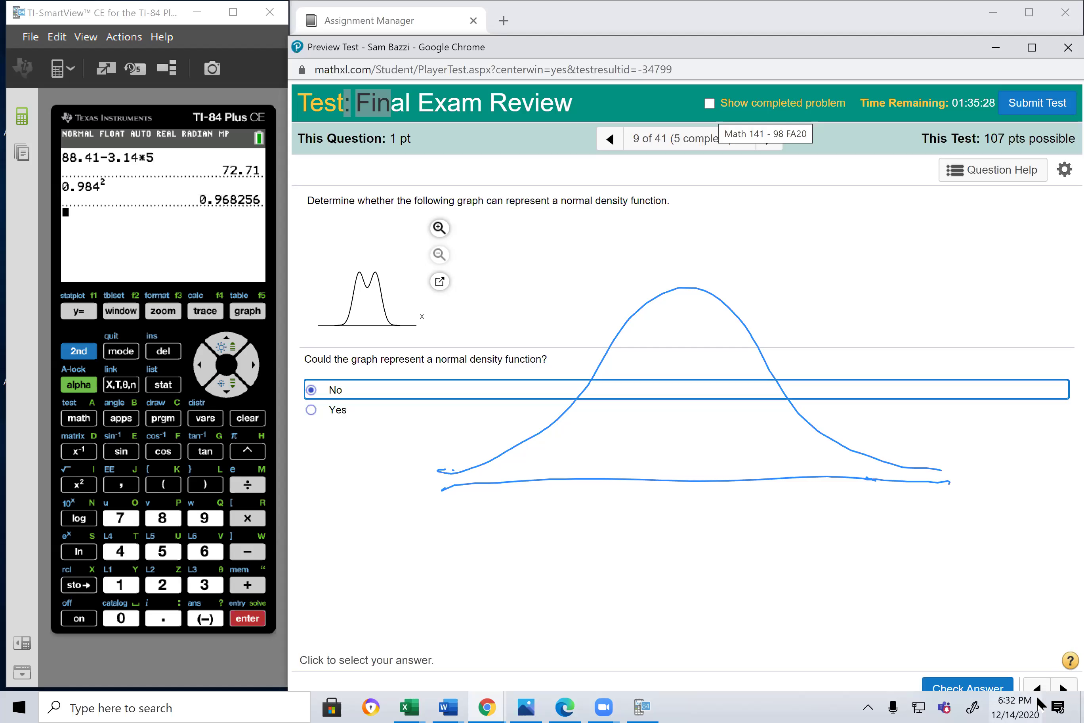
{"action": "left_click", "coordinate": [1064, 685]}
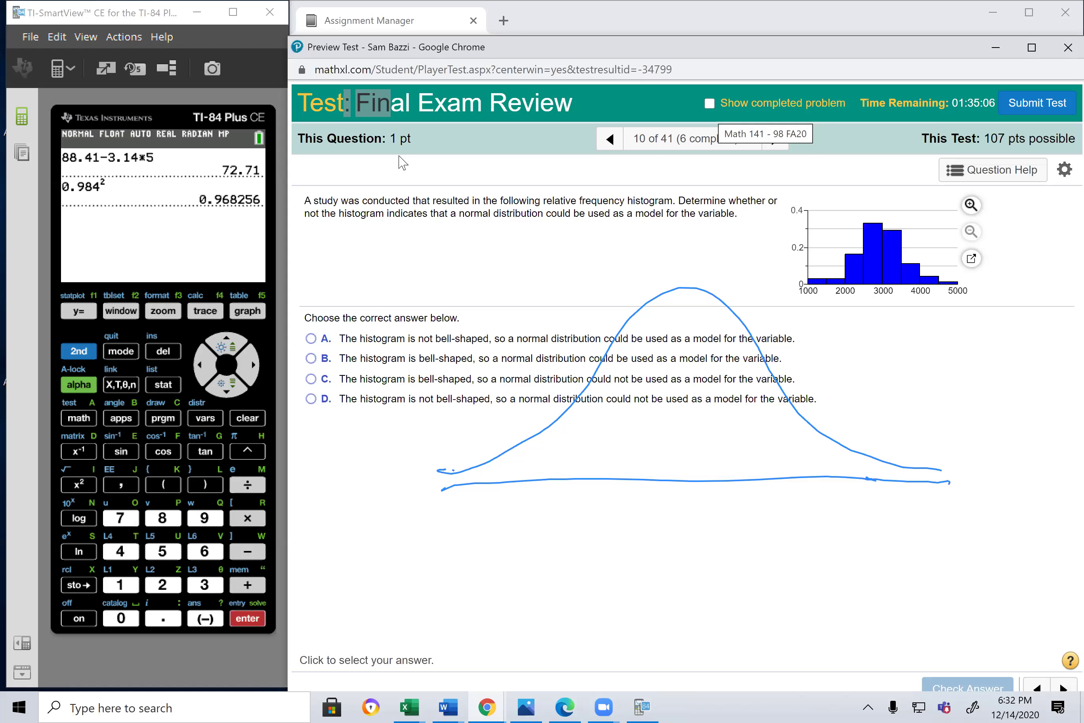
- Trace a bell curve over the question 10 histogram, choose answer B and continue to question 11
{"action": "left_click", "coordinate": [874, 222]}
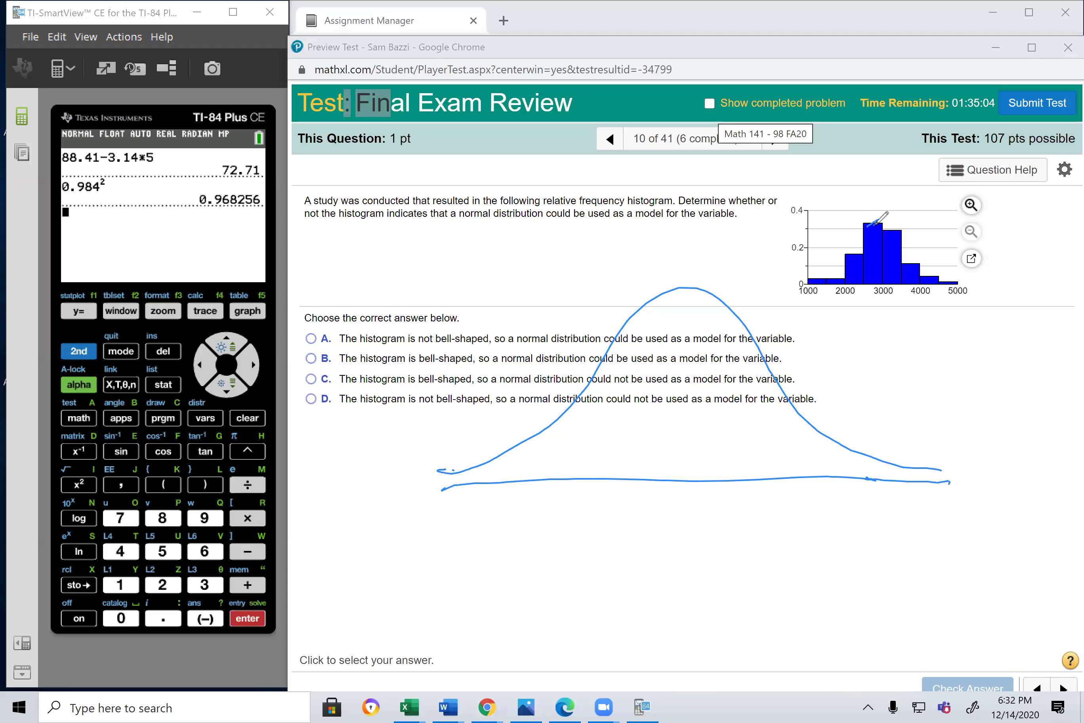
{"action": "left_click_drag", "start_coordinate": [850, 254], "coordinate": [811, 280]}
{"action": "mouse_move", "coordinate": [876, 228]}
{"action": "left_mouse_down"}
{"action": "mouse_move", "coordinate": [934, 272]}
{"action": "mouse_move", "coordinate": [967, 278]}
{"action": "left_mouse_up"}
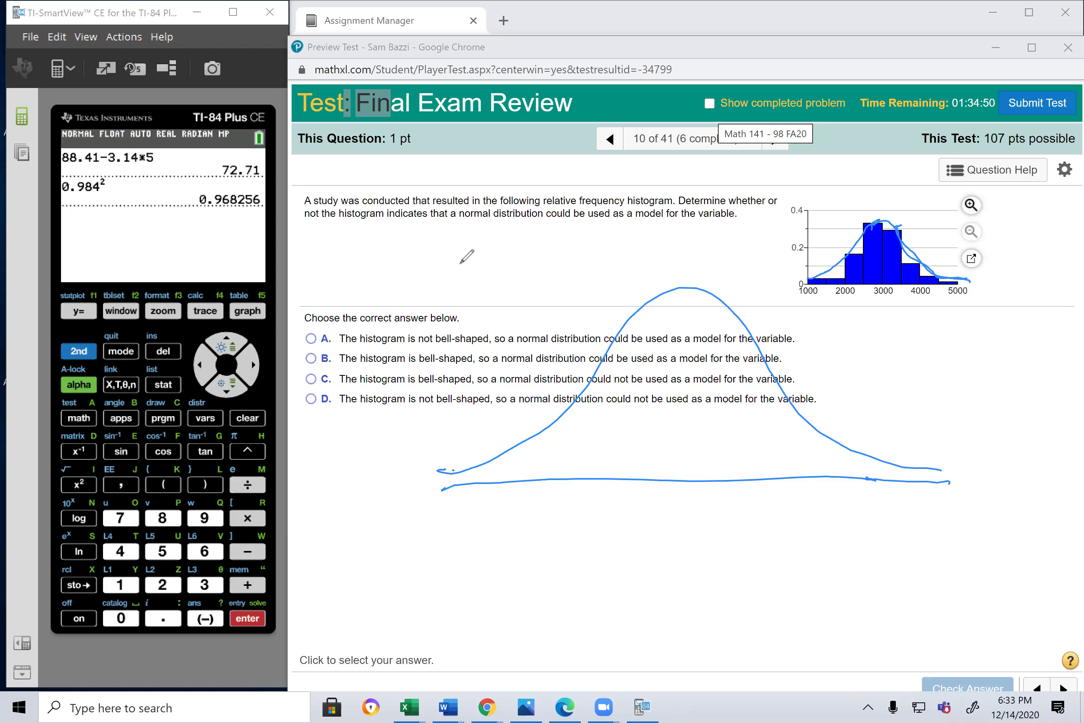
{"action": "left_click", "coordinate": [317, 362]}
{"action": "left_click", "coordinate": [1060, 690]}
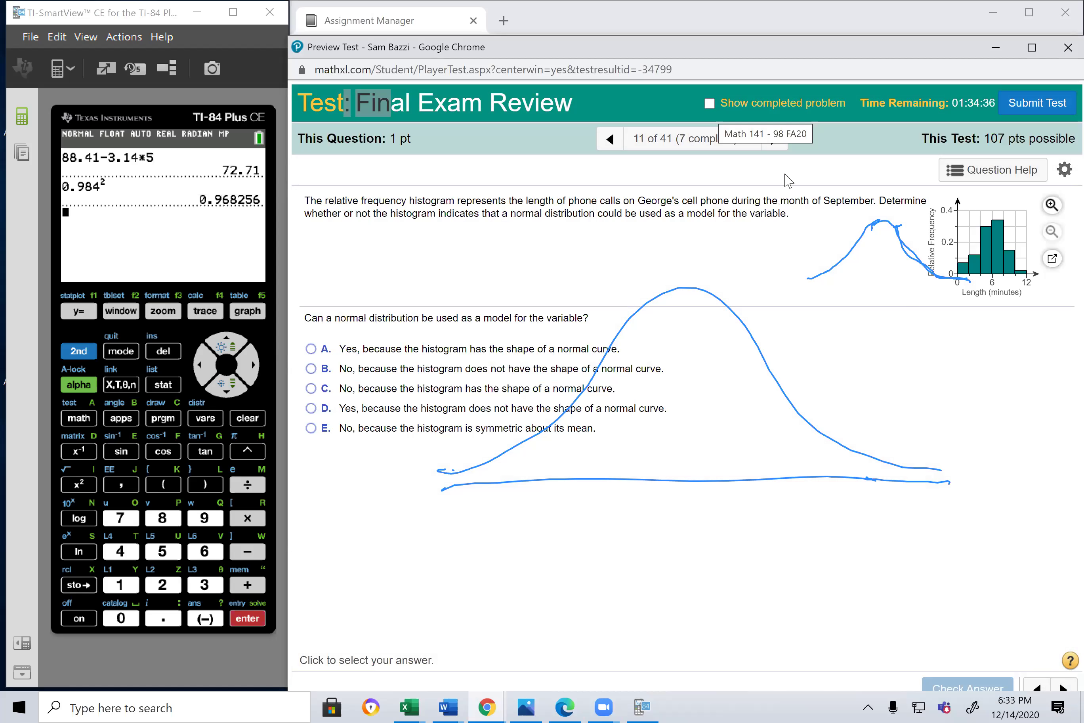
- Clear the sketched curves, show question 11's completed version, and open question 12 with the completed version turned off
{"action": "key", "text": "Escape"}
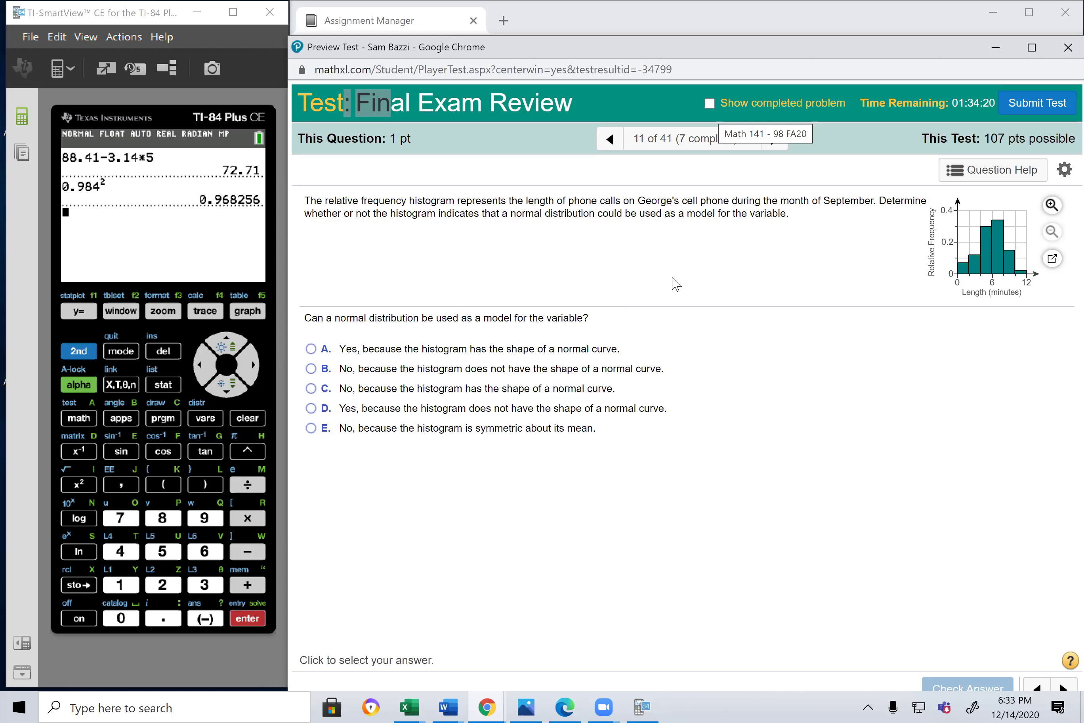
{"action": "left_click", "coordinate": [710, 103]}
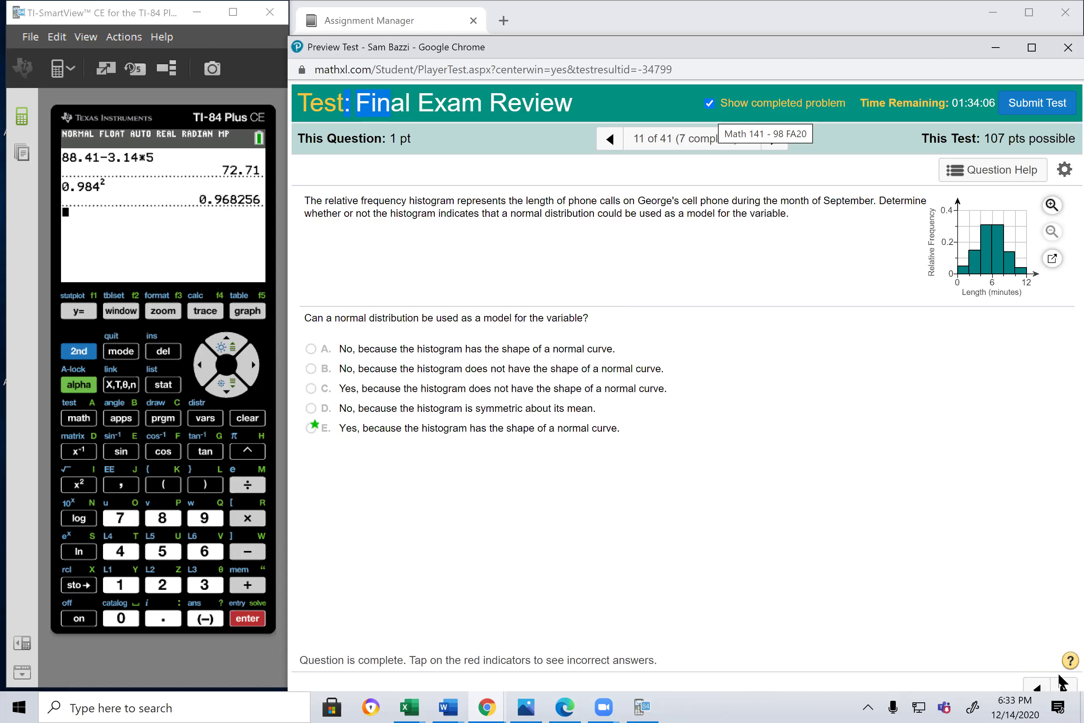
{"action": "left_click", "coordinate": [1063, 686]}
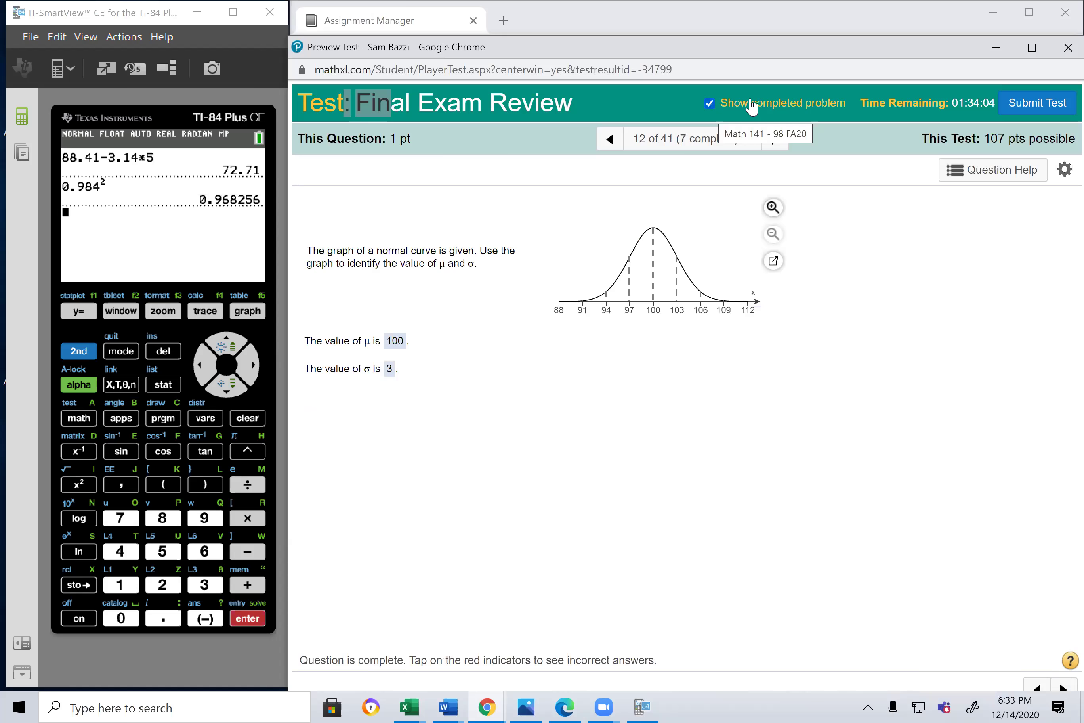
{"action": "left_click", "coordinate": [710, 103]}
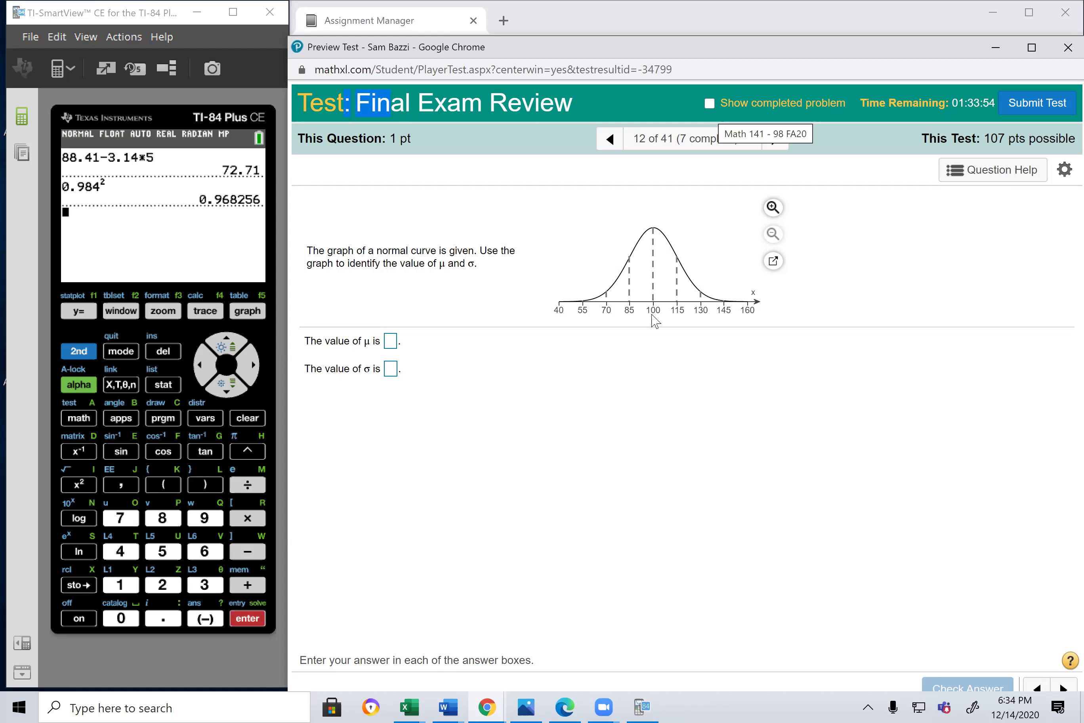
- Enter μ = 100 and σ = 15 for the normal curve in question 12 and continue to question 13
{"action": "left_click", "coordinate": [390, 341]}
{"action": "type", "text": "100"}
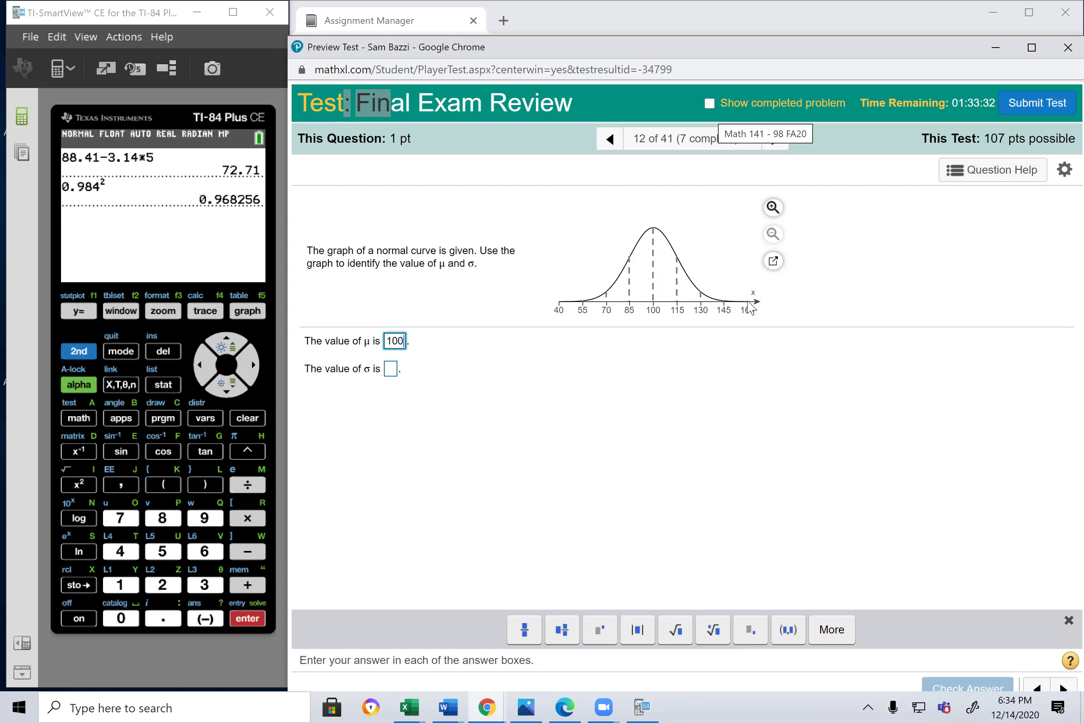
{"action": "left_click", "coordinate": [394, 374]}
{"action": "type", "text": "15"}
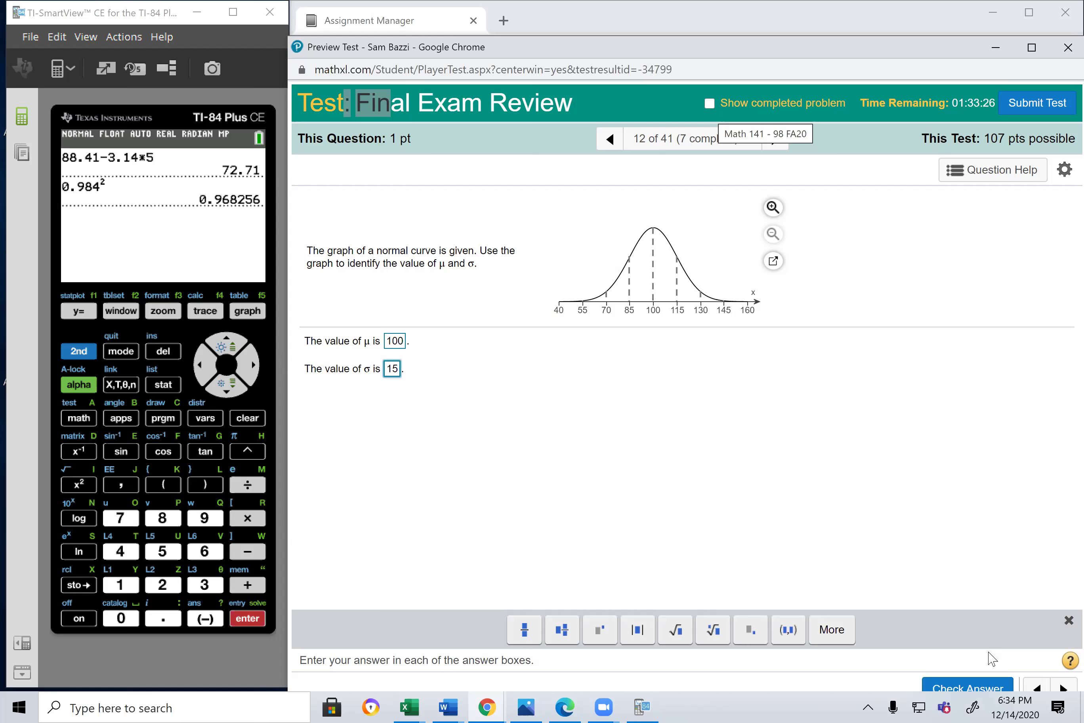
{"action": "left_click", "coordinate": [1063, 689]}
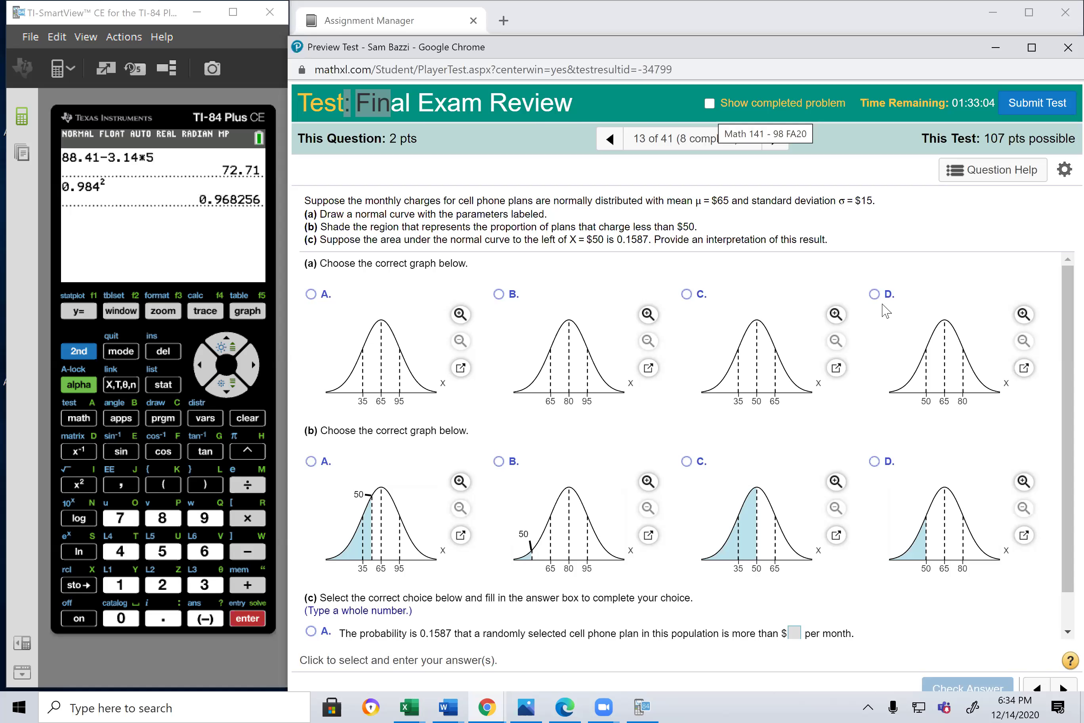
- Choose graph D for part (a) and graph D for part (b) of question 13
{"action": "left_click", "coordinate": [875, 294]}
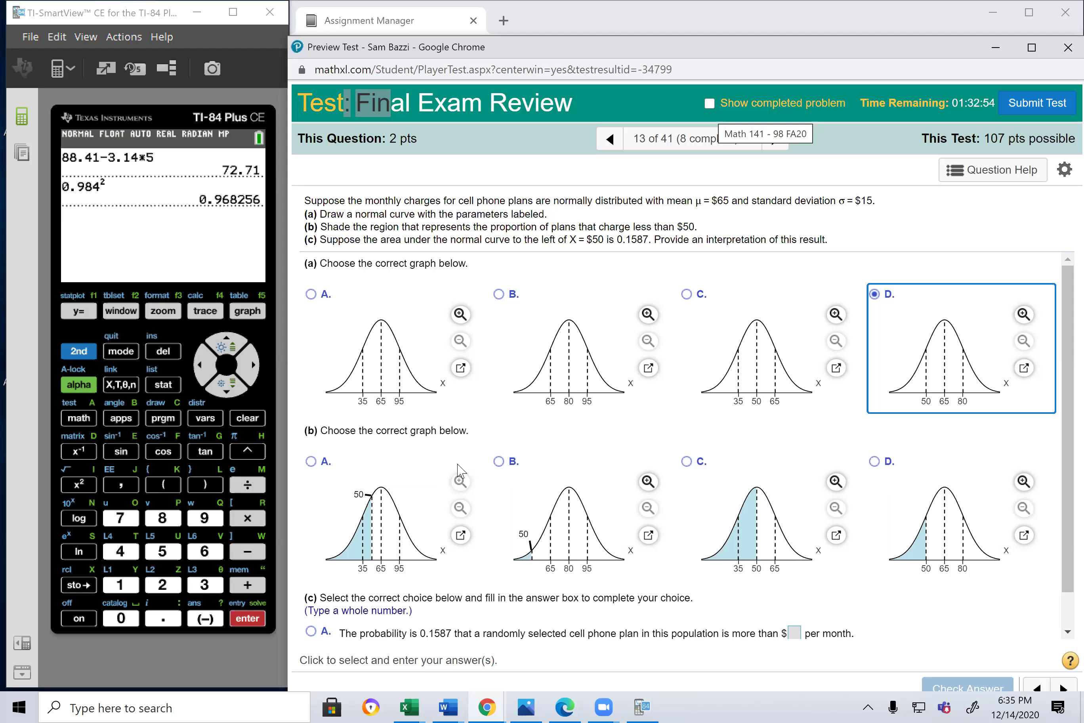
{"action": "scroll", "coordinate": [466, 471], "scroll_direction": "down", "scroll_amount": 1}
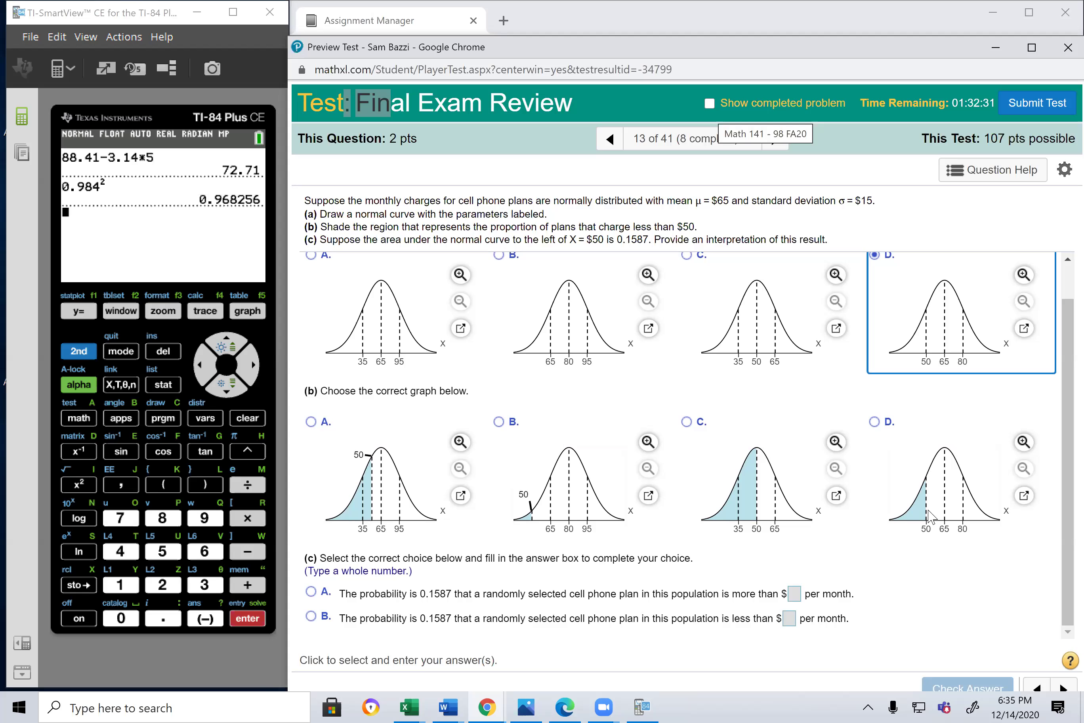
{"action": "left_click", "coordinate": [876, 422]}
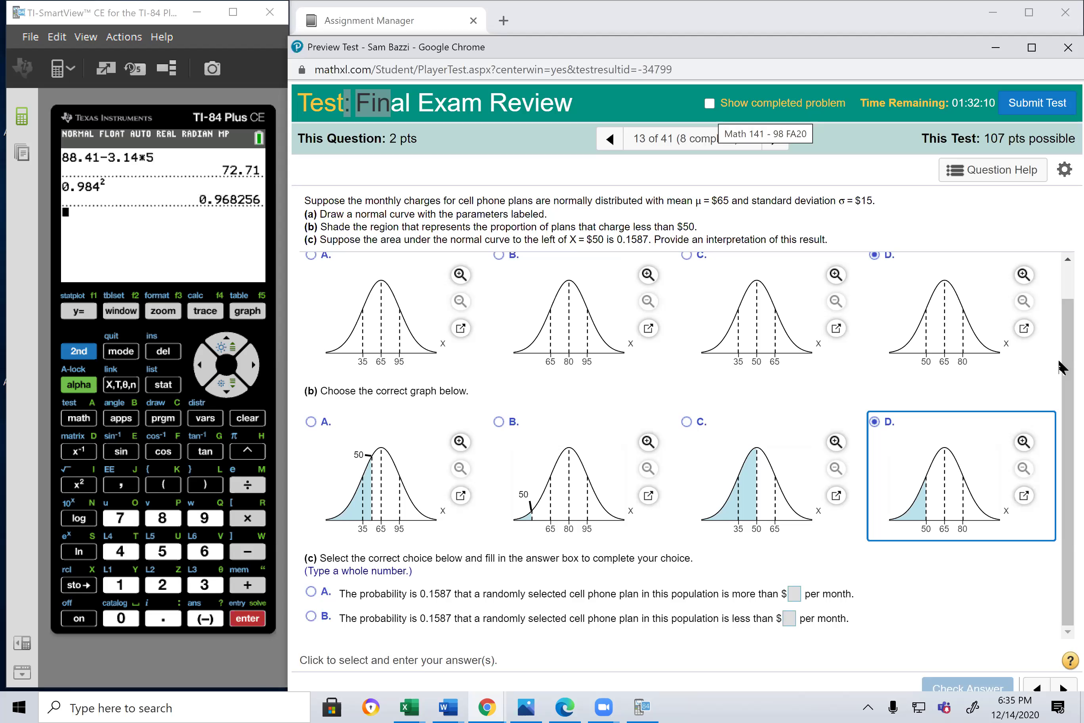
{"action": "left_click", "coordinate": [1063, 637]}
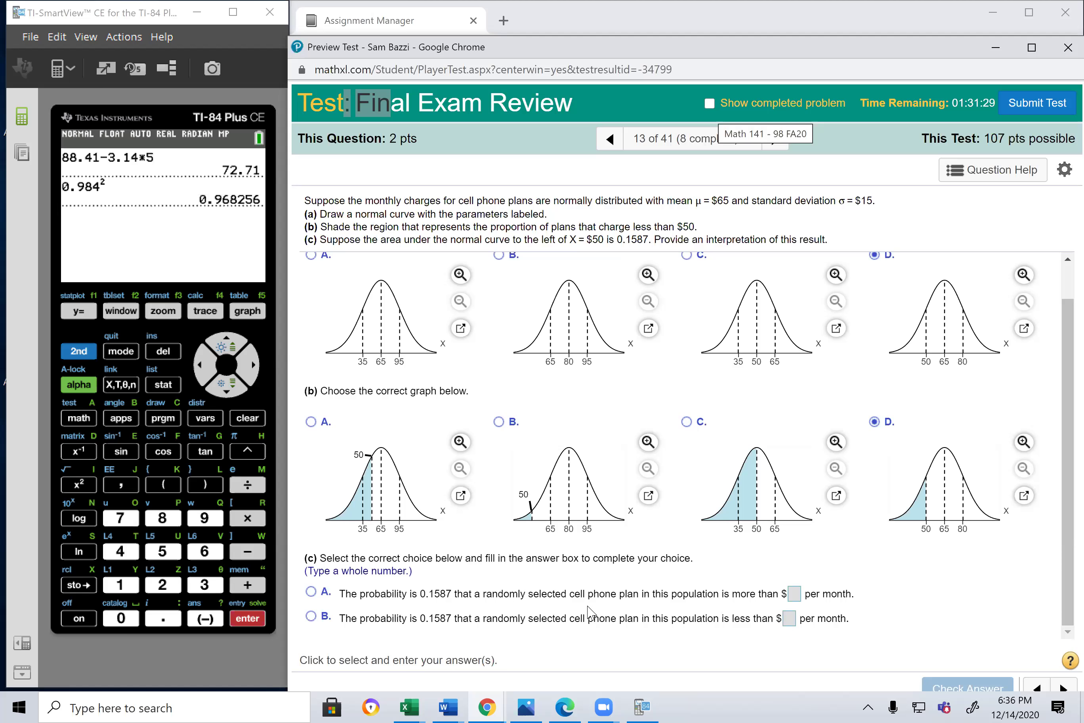
{"action": "left_click", "coordinate": [796, 599]}
{"action": "left_click", "coordinate": [795, 566]}
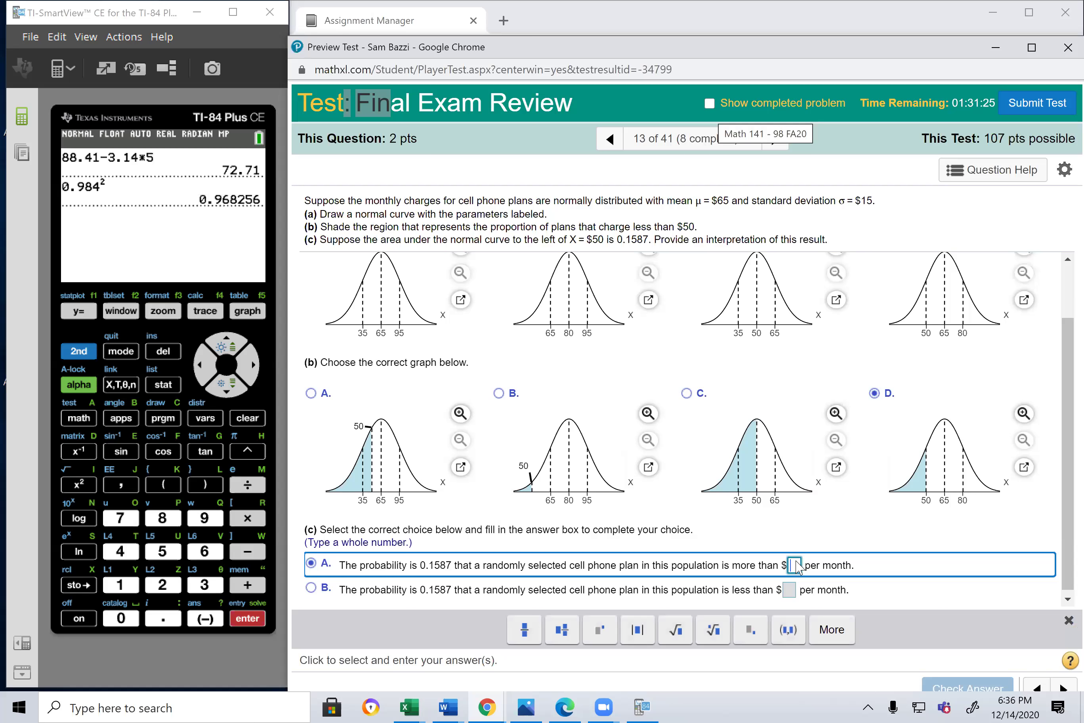
{"action": "type", "text": "50"}
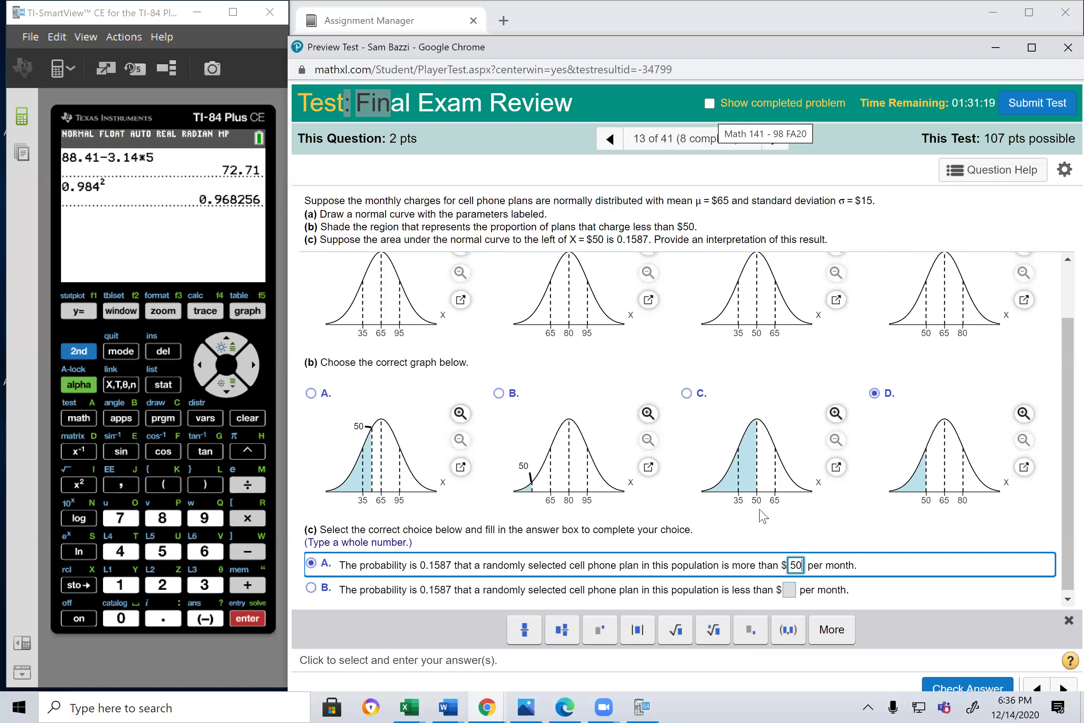
- Scribble over the area above 50 on part (b)'s graph D and answer part (c) with choice B, less than $50
{"action": "mouse_move", "coordinate": [947, 428]}
{"action": "left_mouse_down"}
{"action": "mouse_move", "coordinate": [937, 448]}
{"action": "mouse_move", "coordinate": [952, 487]}
{"action": "mouse_move", "coordinate": [987, 485]}
{"action": "mouse_move", "coordinate": [927, 492]}
{"action": "left_mouse_up"}
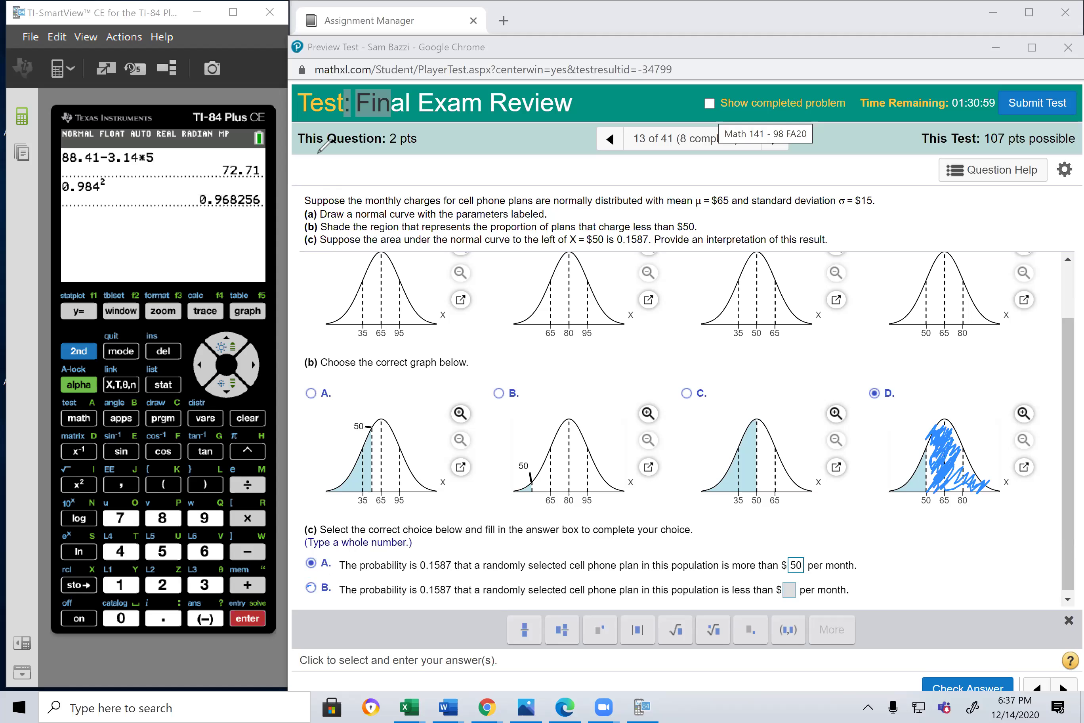
{"action": "left_click", "coordinate": [311, 588]}
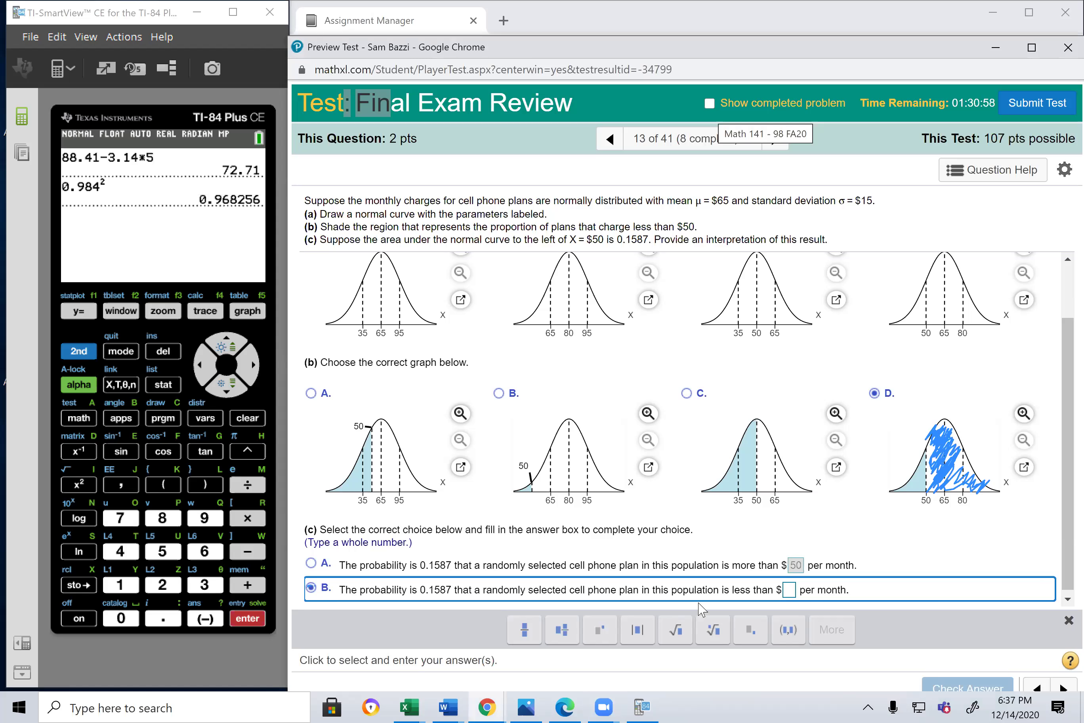
{"action": "left_click", "coordinate": [788, 593]}
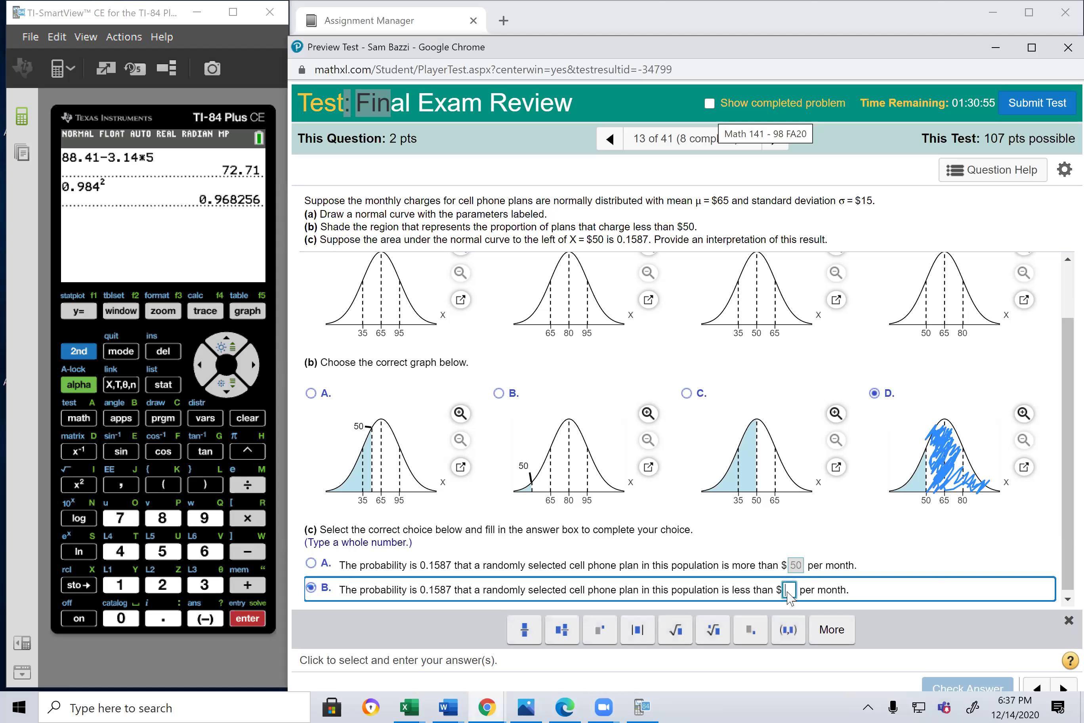
{"action": "type", "text": "50"}
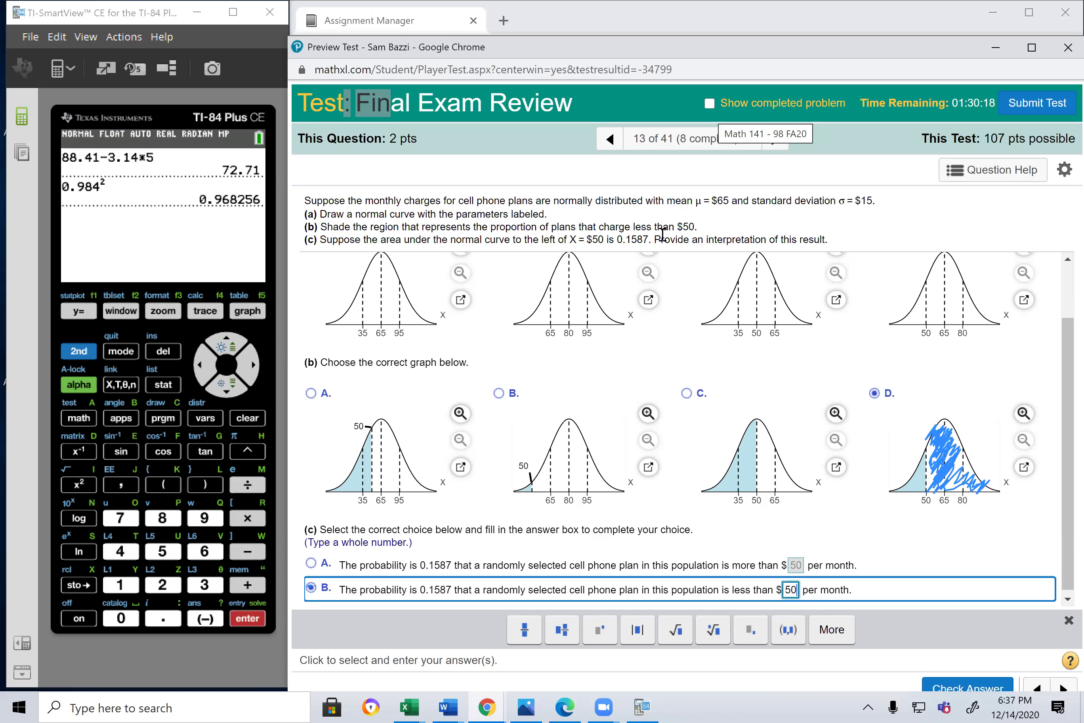
- Handwrite "left of <" and "right of >" over the part (b) graphs and continue to question 14
{"action": "left_click_drag", "start_coordinate": [745, 355], "coordinate": [782, 424]}
{"action": "left_click_drag", "start_coordinate": [788, 352], "coordinate": [793, 396]}
{"action": "left_click_drag", "start_coordinate": [777, 384], "coordinate": [800, 382]}
{"action": "left_click_drag", "start_coordinate": [856, 339], "coordinate": [826, 370]}
{"action": "left_click_drag", "start_coordinate": [827, 370], "coordinate": [863, 387]}
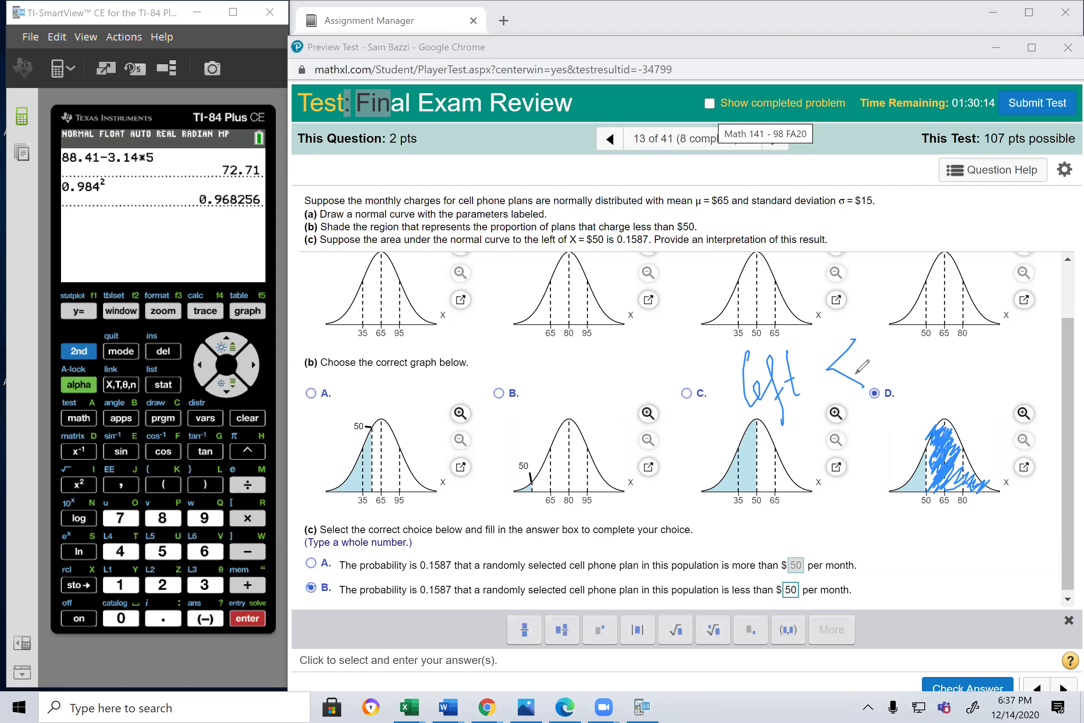
{"action": "left_click_drag", "start_coordinate": [793, 446], "coordinate": [819, 472]}
{"action": "left_click", "coordinate": [812, 441]}
{"action": "mouse_move", "coordinate": [801, 328]}
{"action": "left_mouse_down"}
{"action": "mouse_move", "coordinate": [814, 322]}
{"action": "mouse_move", "coordinate": [826, 364]}
{"action": "left_mouse_up"}
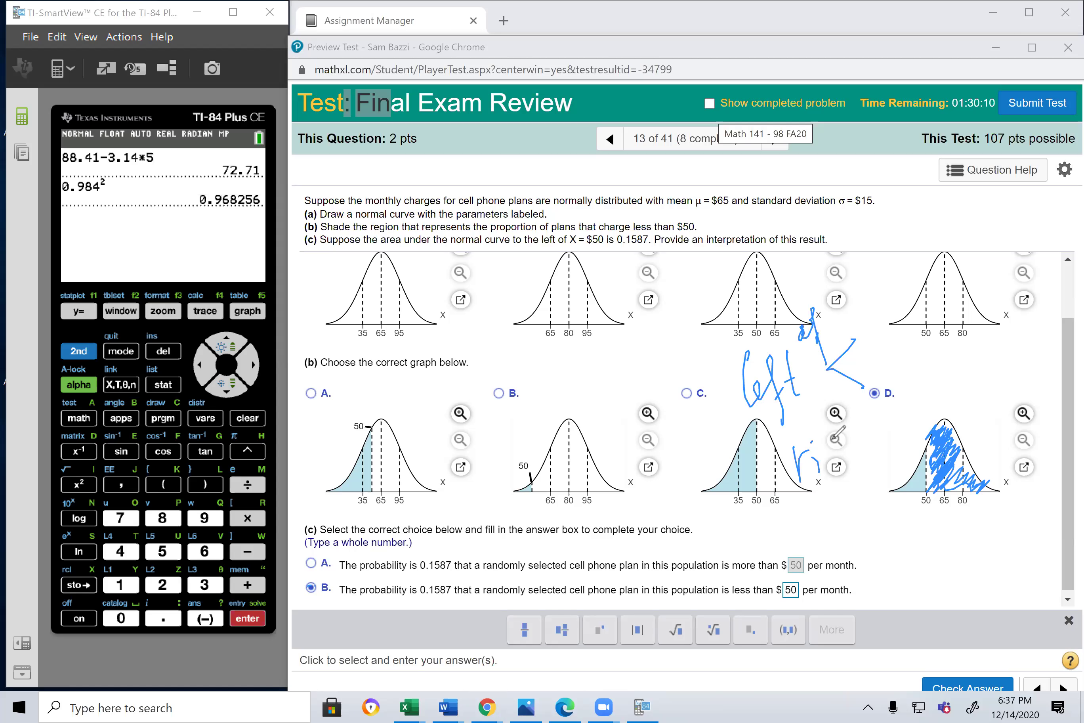
{"action": "mouse_move", "coordinate": [839, 436]}
{"action": "left_mouse_down"}
{"action": "mouse_move", "coordinate": [832, 487]}
{"action": "mouse_move", "coordinate": [884, 413]}
{"action": "mouse_move", "coordinate": [892, 455]}
{"action": "left_mouse_up"}
{"action": "left_click_drag", "start_coordinate": [901, 387], "coordinate": [911, 419]}
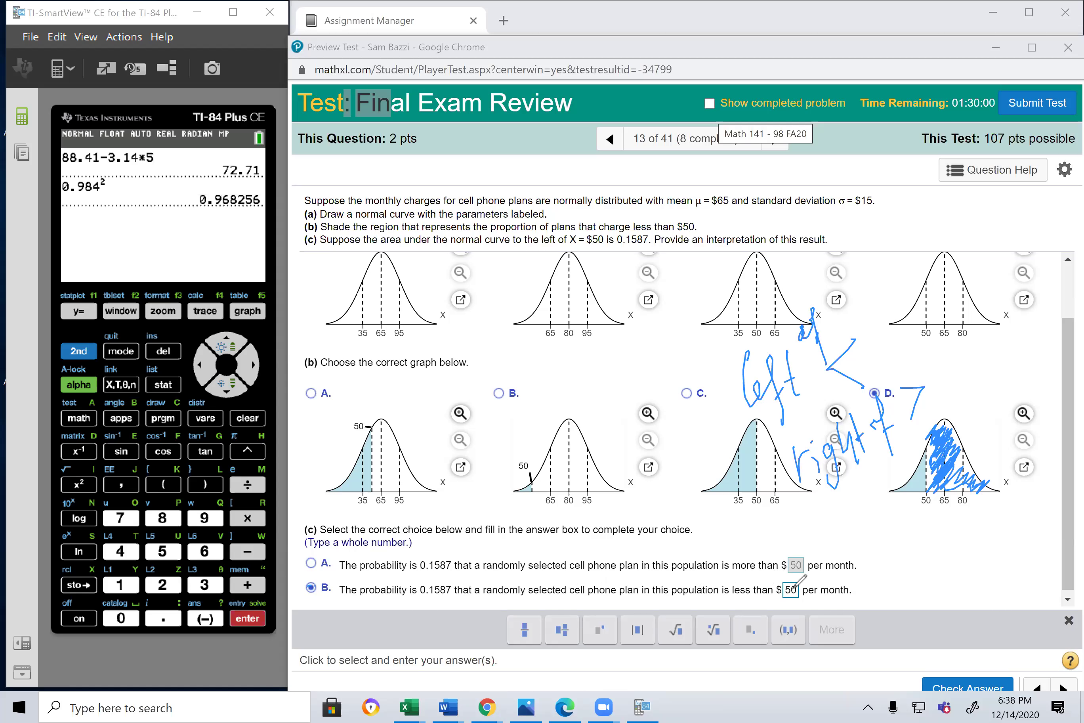
{"action": "left_click", "coordinate": [1061, 689]}
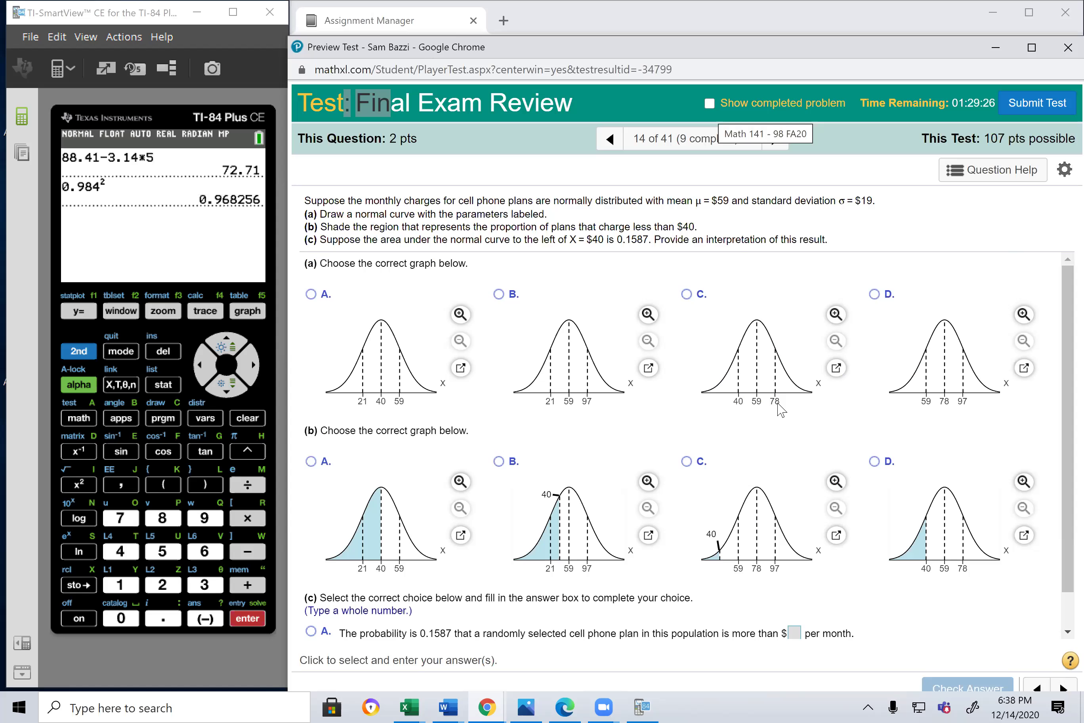
- Choose graph C for part (a) and graph D for part (b) of question 14
{"action": "left_click", "coordinate": [686, 296]}
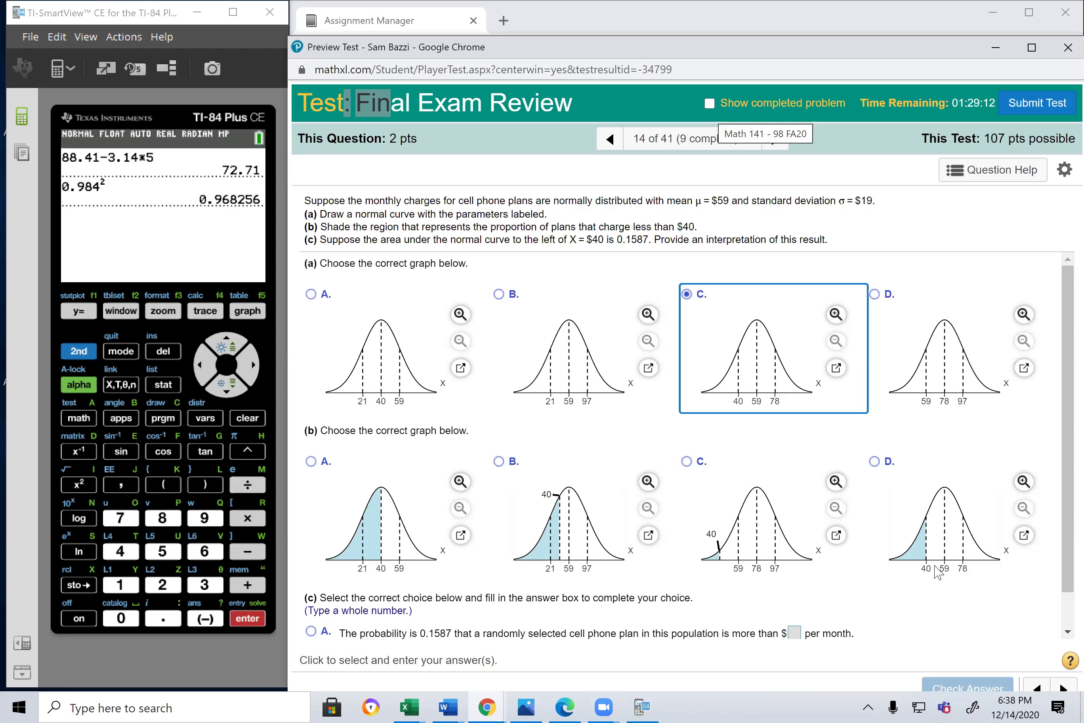
{"action": "left_click", "coordinate": [875, 462]}
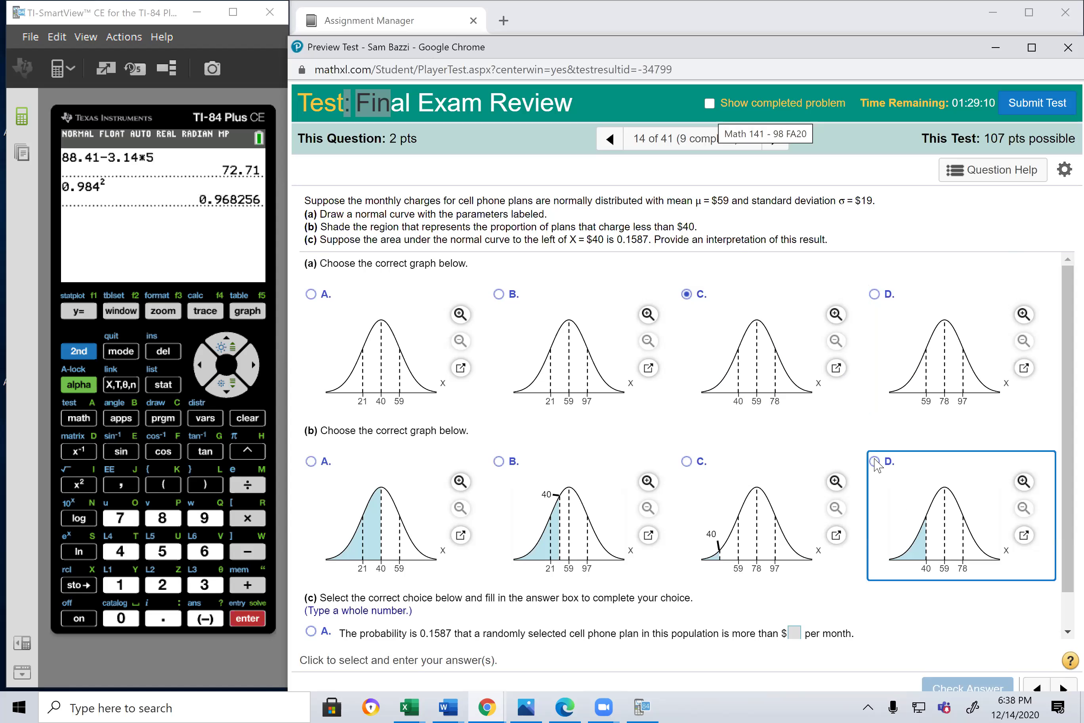
{"action": "scroll", "coordinate": [869, 463], "scroll_direction": "down", "scroll_amount": 1}
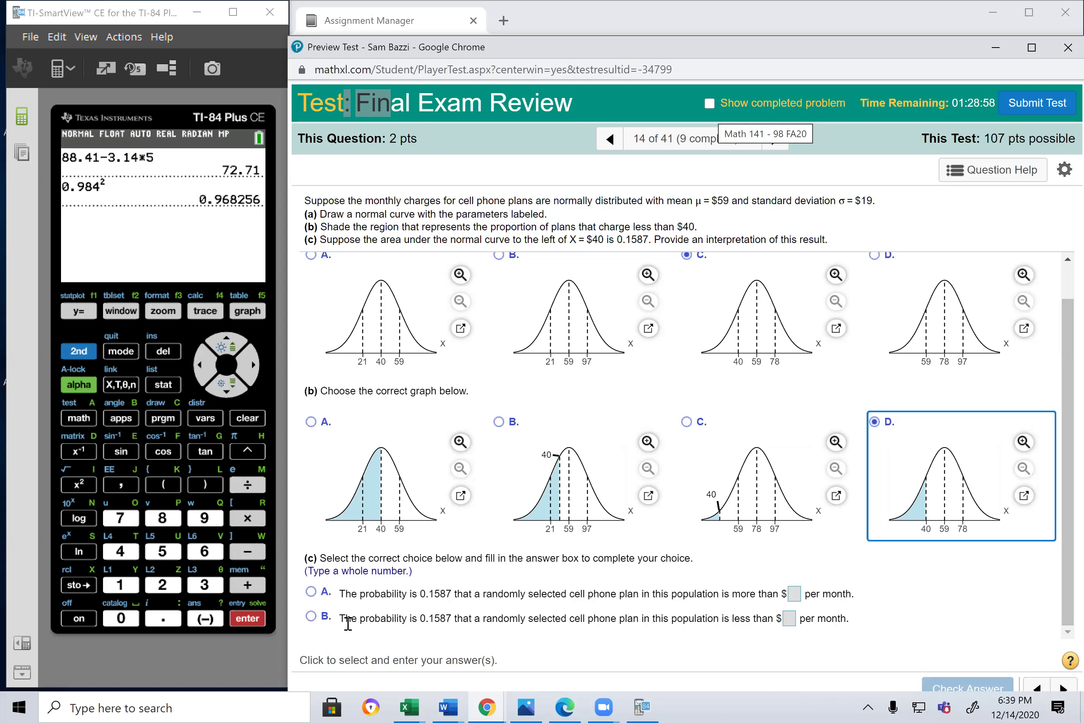
- Answer part (c) with choice B, less than $40 per month, and continue to question 15
{"action": "left_click", "coordinate": [310, 616]}
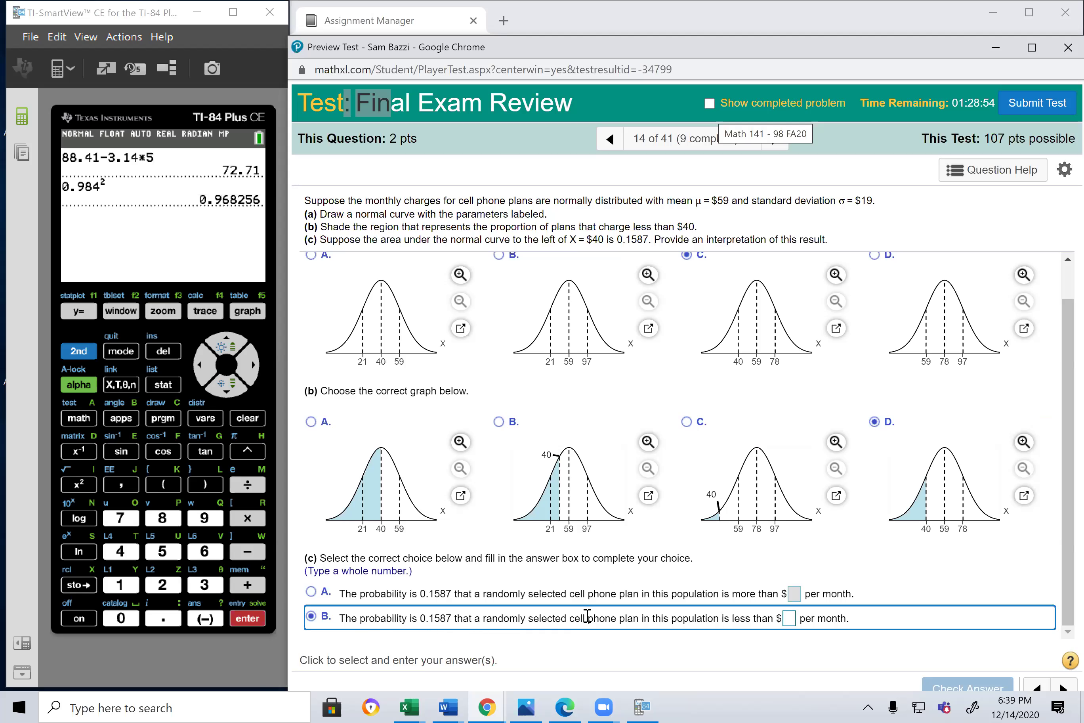
{"action": "left_click", "coordinate": [787, 616]}
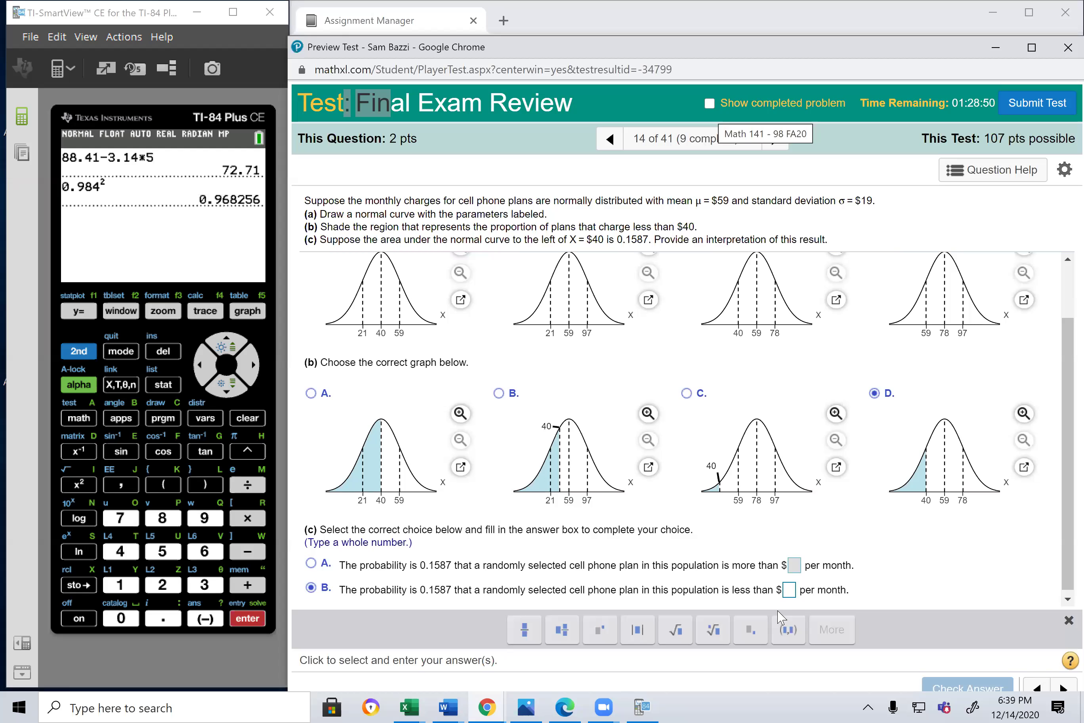
{"action": "left_click", "coordinate": [789, 592]}
{"action": "type", "text": "40"}
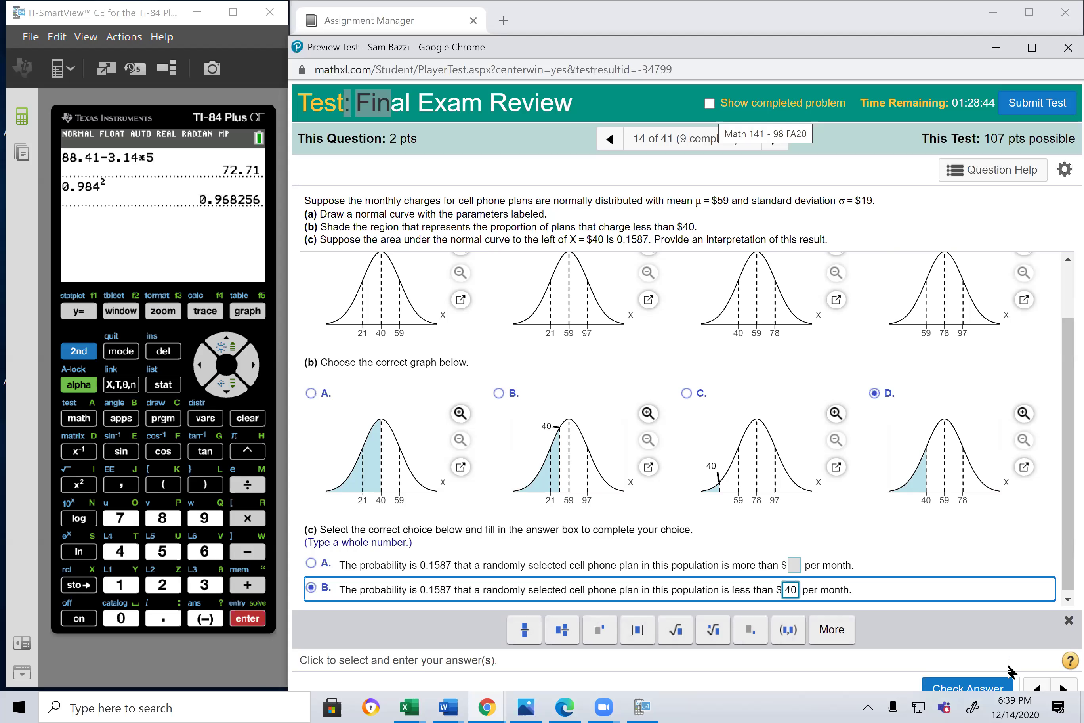
{"action": "left_click", "coordinate": [1064, 688]}
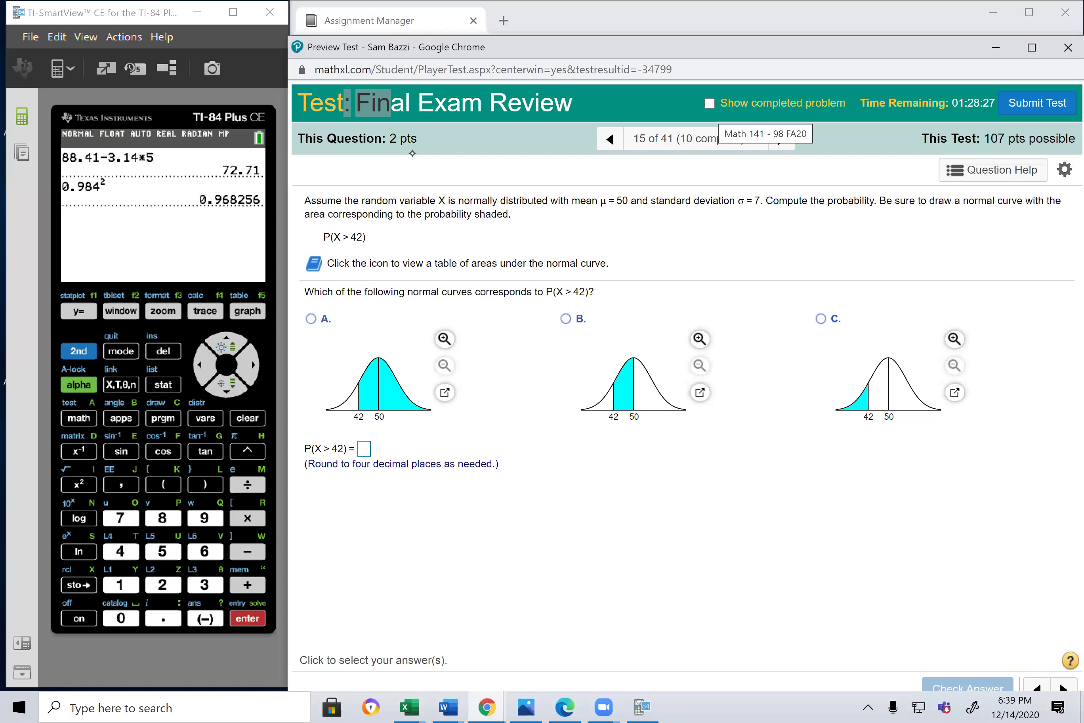
- Handwrite the start of the formula, "normalcdf(42," with a very large power of ten as upper bound, beside P(X > 42)
{"action": "mouse_move", "coordinate": [658, 271]}
{"action": "left_mouse_down"}
{"action": "mouse_move", "coordinate": [667, 236]}
{"action": "mouse_move", "coordinate": [730, 252]}
{"action": "mouse_move", "coordinate": [780, 238]}
{"action": "mouse_move", "coordinate": [787, 246]}
{"action": "mouse_move", "coordinate": [817, 215]}
{"action": "mouse_move", "coordinate": [827, 244]}
{"action": "left_mouse_up"}
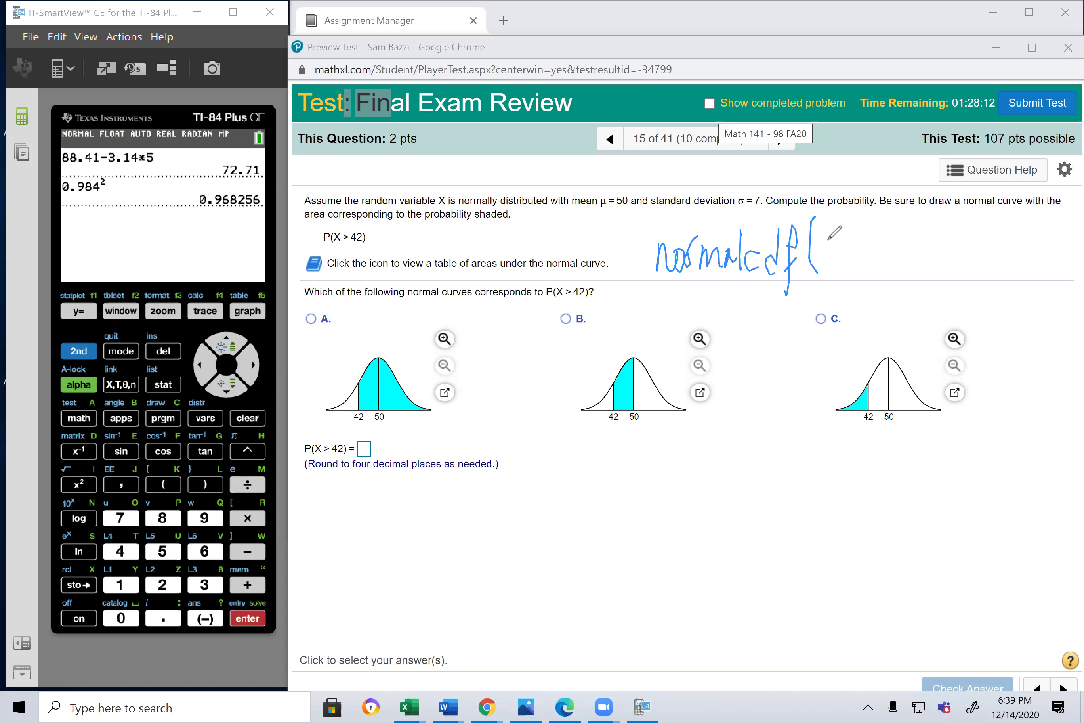
{"action": "left_click_drag", "start_coordinate": [822, 239], "coordinate": [839, 264]}
{"action": "mouse_move", "coordinate": [834, 233]}
{"action": "left_mouse_down"}
{"action": "mouse_move", "coordinate": [833, 275]}
{"action": "mouse_move", "coordinate": [858, 265]}
{"action": "left_mouse_up"}
{"action": "mouse_move", "coordinate": [863, 261]}
{"action": "left_mouse_down"}
{"action": "mouse_move", "coordinate": [862, 279]}
{"action": "mouse_move", "coordinate": [888, 234]}
{"action": "mouse_move", "coordinate": [944, 231]}
{"action": "mouse_move", "coordinate": [961, 251]}
{"action": "left_mouse_up"}
{"action": "left_click", "coordinate": [956, 232]}
{"action": "left_click_drag", "start_coordinate": [969, 237], "coordinate": [973, 228]}
{"action": "left_click_drag", "start_coordinate": [973, 215], "coordinate": [977, 257]}
- Sketch a large normal curve over a baseline below the graphs and mark its center line with 50
{"action": "left_click_drag", "start_coordinate": [468, 554], "coordinate": [947, 542]}
{"action": "mouse_move", "coordinate": [481, 526]}
{"action": "left_mouse_down"}
{"action": "mouse_move", "coordinate": [588, 501]}
{"action": "mouse_move", "coordinate": [657, 450]}
{"action": "mouse_move", "coordinate": [773, 417]}
{"action": "mouse_move", "coordinate": [806, 445]}
{"action": "mouse_move", "coordinate": [971, 527]}
{"action": "left_mouse_up"}
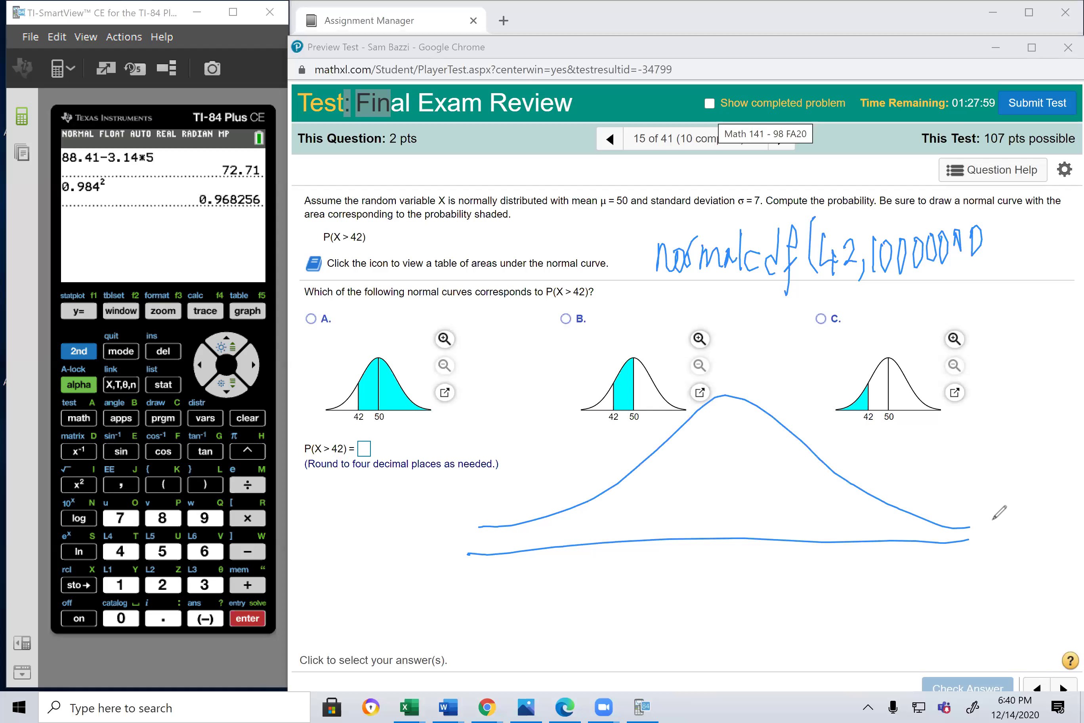
{"action": "left_click_drag", "start_coordinate": [727, 395], "coordinate": [728, 550]}
{"action": "left_click_drag", "start_coordinate": [742, 553], "coordinate": [739, 554]}
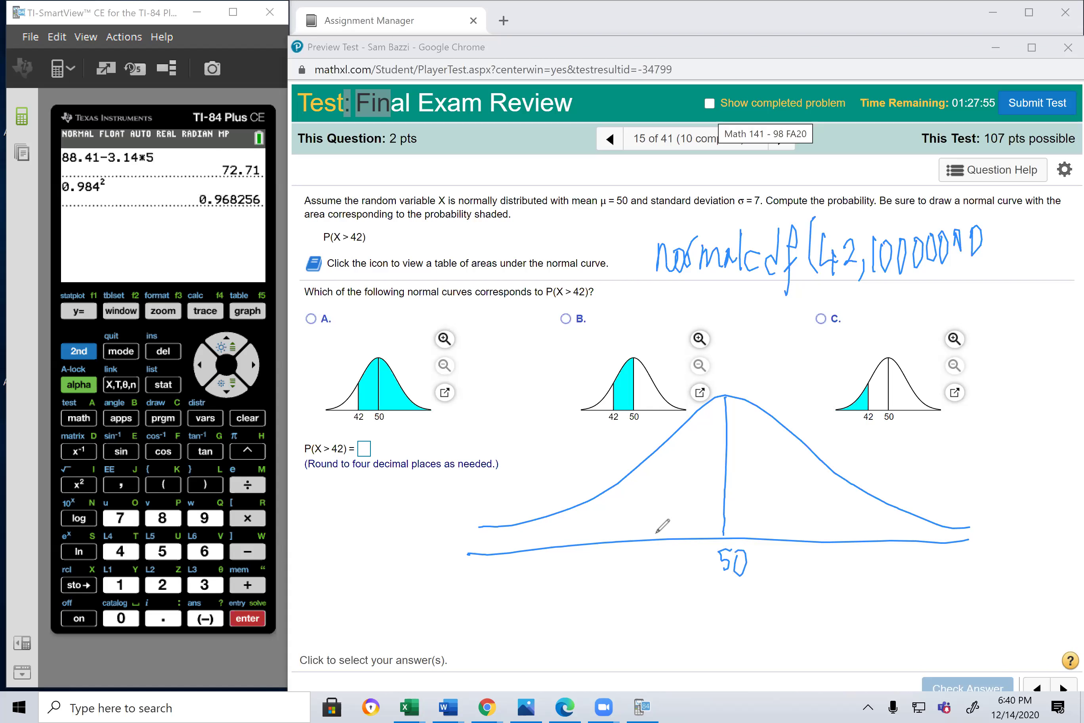
- Mark 42 on the sketched curve, shade the area to its right, and complete the handwritten formula with ",50,7)"
{"action": "mouse_move", "coordinate": [657, 532]}
{"action": "left_mouse_down"}
{"action": "mouse_move", "coordinate": [646, 576]}
{"action": "mouse_move", "coordinate": [660, 596]}
{"action": "mouse_move", "coordinate": [676, 592]}
{"action": "left_mouse_up"}
{"action": "mouse_move", "coordinate": [657, 536]}
{"action": "left_mouse_down"}
{"action": "mouse_move", "coordinate": [655, 475]}
{"action": "mouse_move", "coordinate": [747, 416]}
{"action": "left_mouse_up"}
{"action": "left_click_drag", "start_coordinate": [674, 493], "coordinate": [756, 458]}
{"action": "left_click_drag", "start_coordinate": [694, 509], "coordinate": [788, 464]}
{"action": "left_click_drag", "start_coordinate": [732, 518], "coordinate": [821, 487]}
{"action": "mouse_move", "coordinate": [783, 528]}
{"action": "left_mouse_down"}
{"action": "mouse_move", "coordinate": [850, 499]}
{"action": "mouse_move", "coordinate": [878, 519]}
{"action": "left_mouse_up"}
{"action": "mouse_move", "coordinate": [867, 536]}
{"action": "left_mouse_down"}
{"action": "mouse_move", "coordinate": [913, 522]}
{"action": "mouse_move", "coordinate": [931, 533]}
{"action": "left_mouse_up"}
{"action": "mouse_move", "coordinate": [926, 542]}
{"action": "left_mouse_down"}
{"action": "mouse_move", "coordinate": [968, 531]}
{"action": "mouse_move", "coordinate": [991, 554]}
{"action": "mouse_move", "coordinate": [971, 575]}
{"action": "left_mouse_up"}
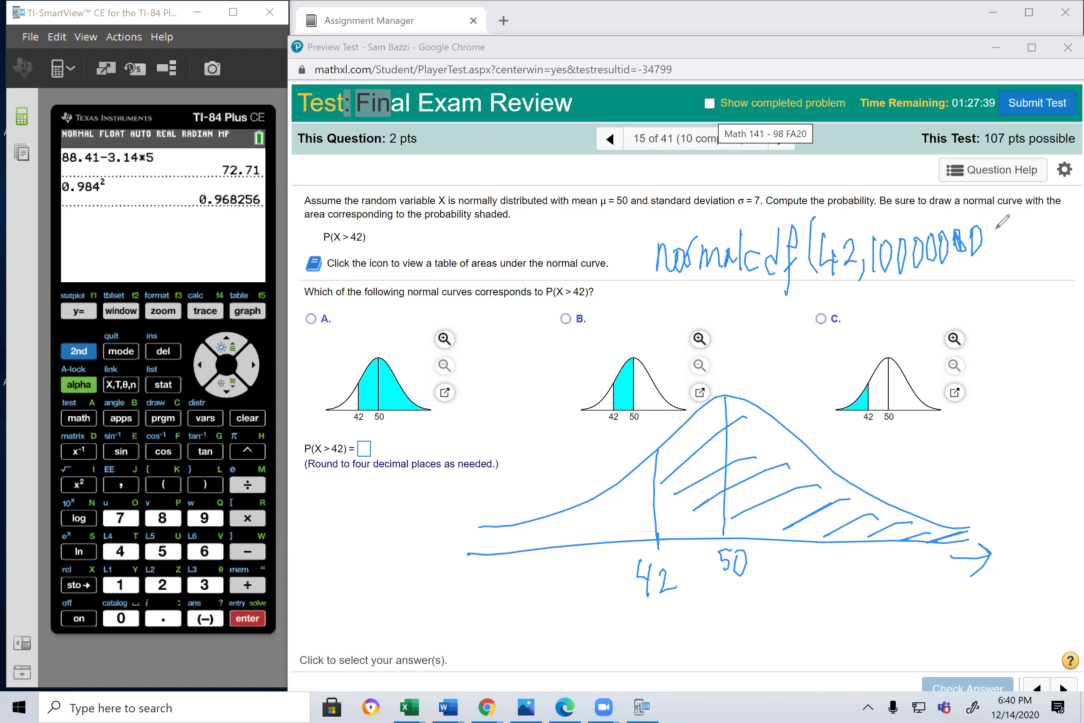
{"action": "mouse_move", "coordinate": [995, 246]}
{"action": "left_mouse_down"}
{"action": "mouse_move", "coordinate": [986, 269]}
{"action": "mouse_move", "coordinate": [1013, 229]}
{"action": "mouse_move", "coordinate": [1030, 251]}
{"action": "mouse_move", "coordinate": [1060, 244]}
{"action": "left_mouse_up"}
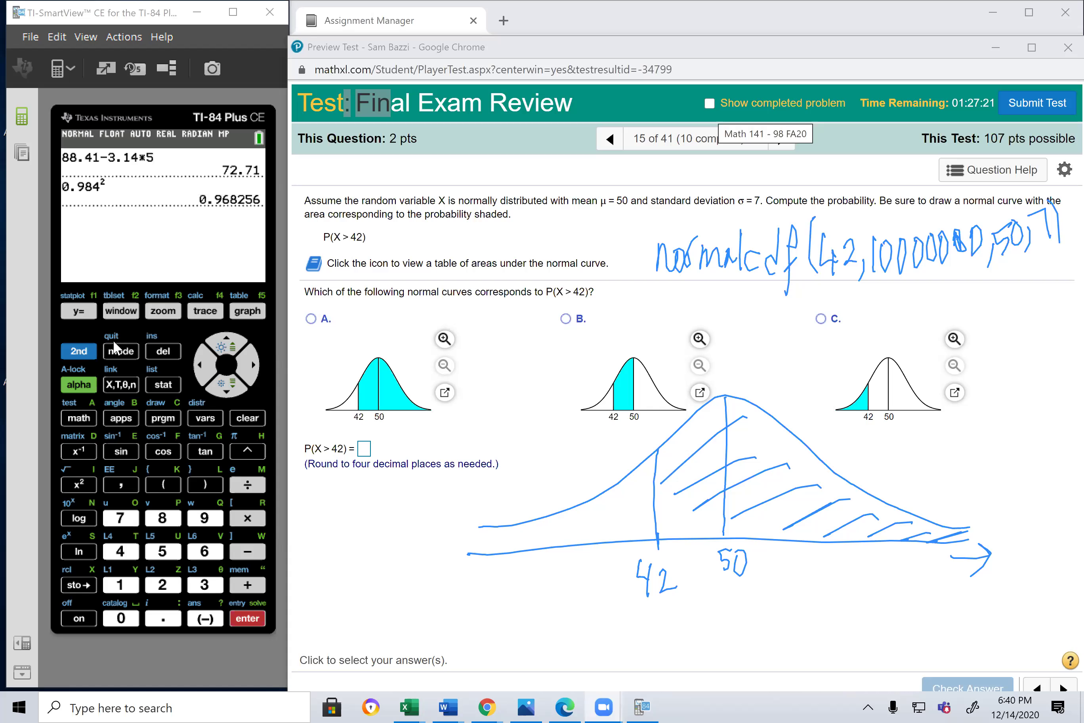
- Open the normalcdf function from the distributions list on the TI-84 emulator
{"action": "left_click", "coordinate": [201, 398]}
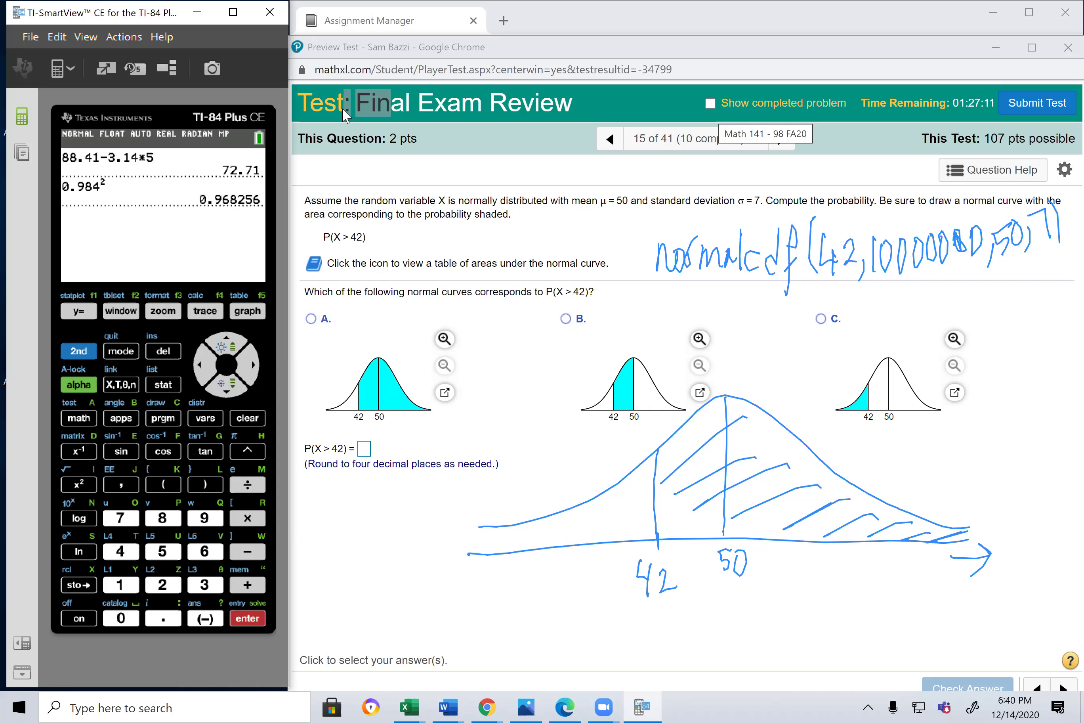
{"action": "left_click", "coordinate": [75, 356]}
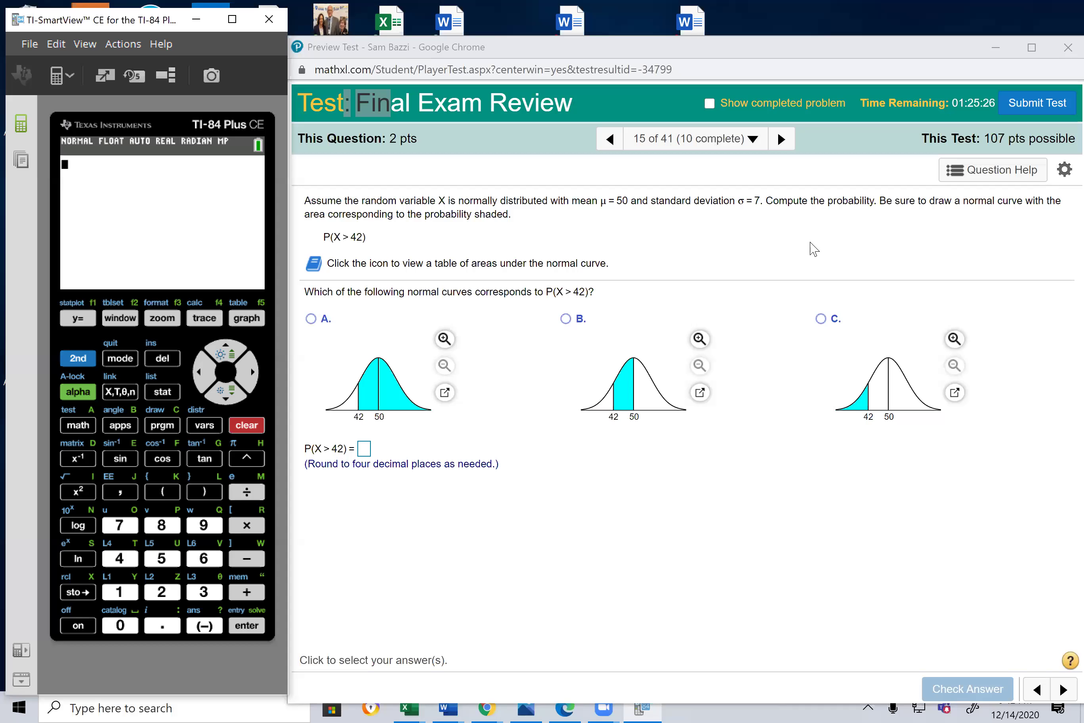
{"action": "left_click", "coordinate": [77, 360]}
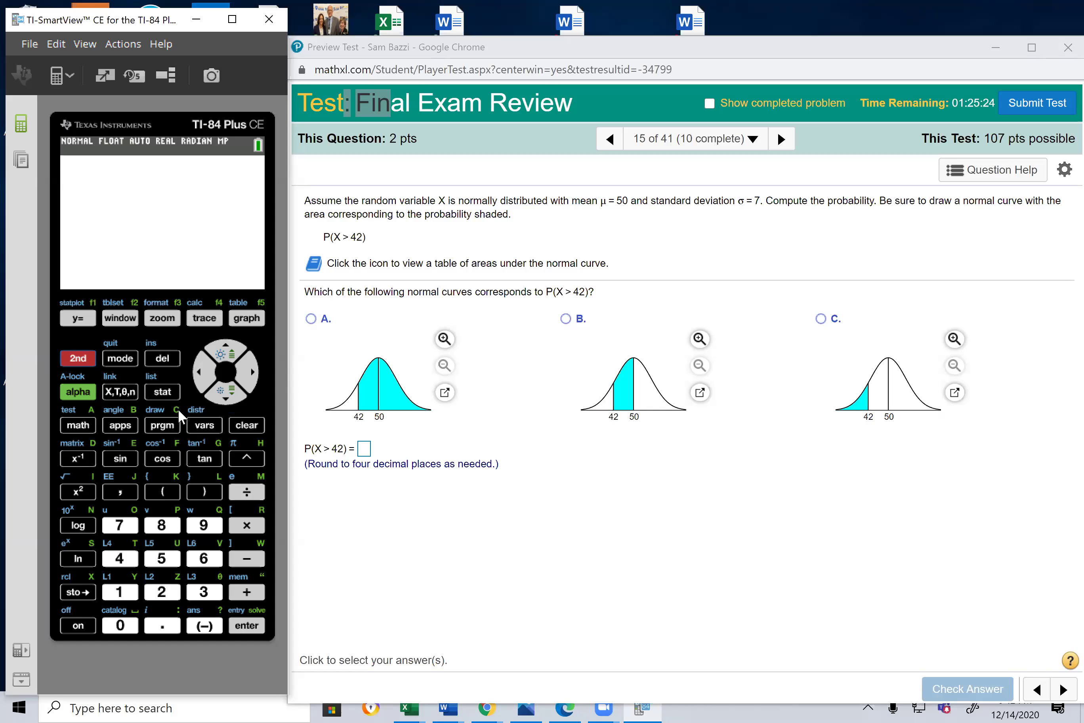
{"action": "left_click", "coordinate": [204, 426]}
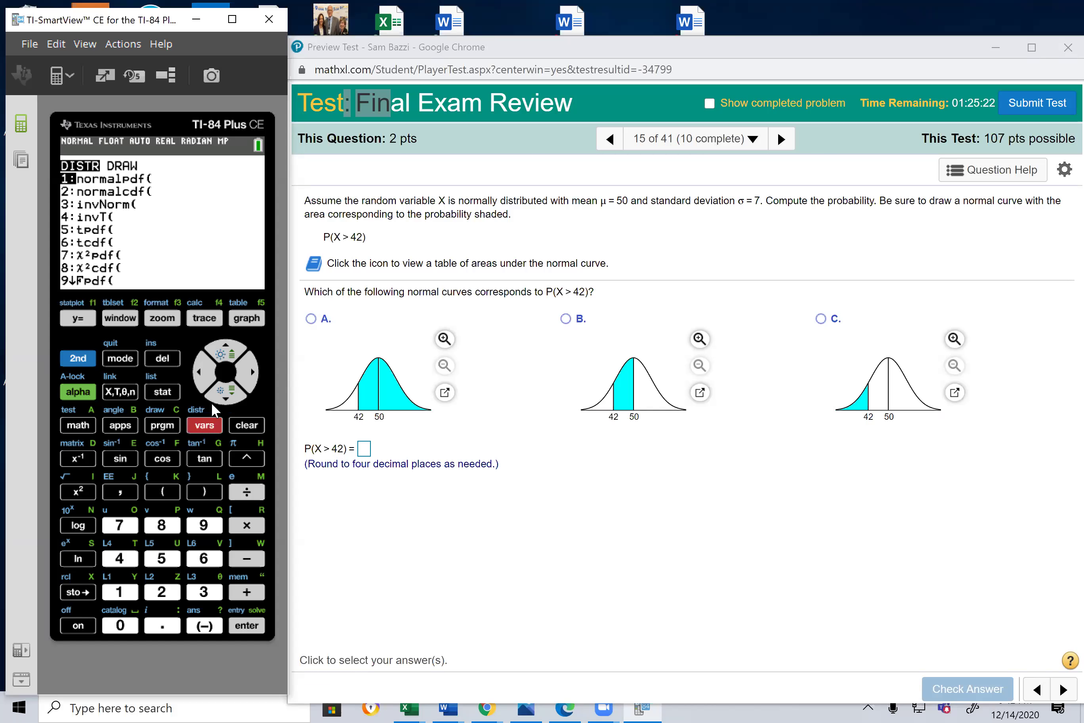
{"action": "left_click", "coordinate": [226, 399]}
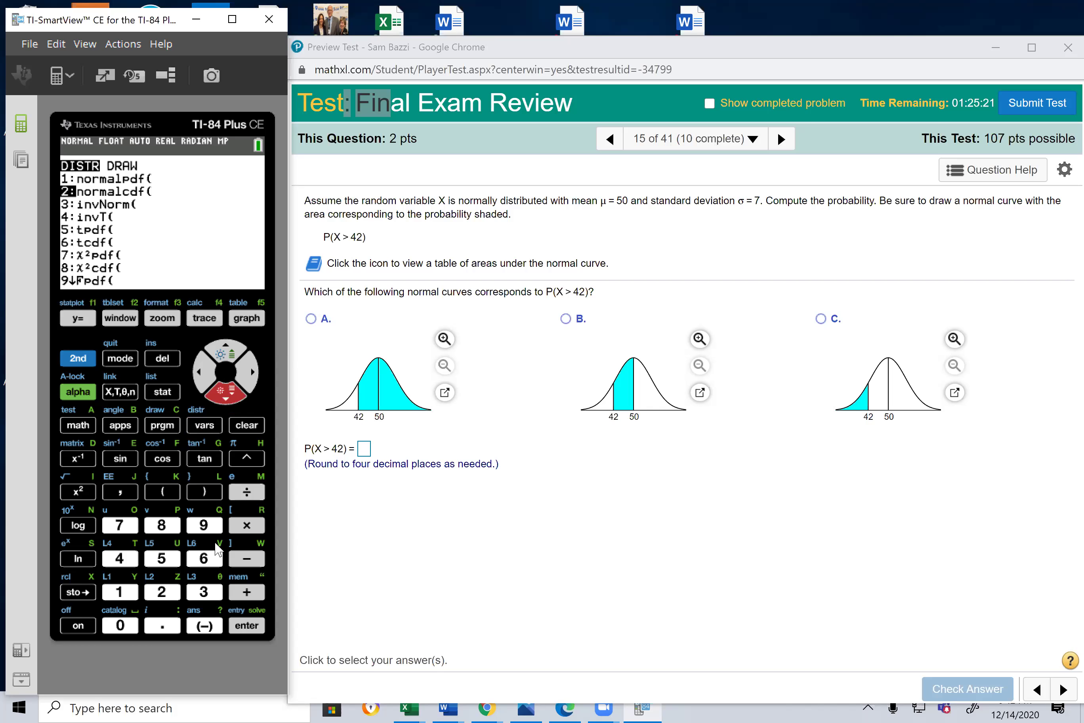
{"action": "left_click", "coordinate": [245, 625]}
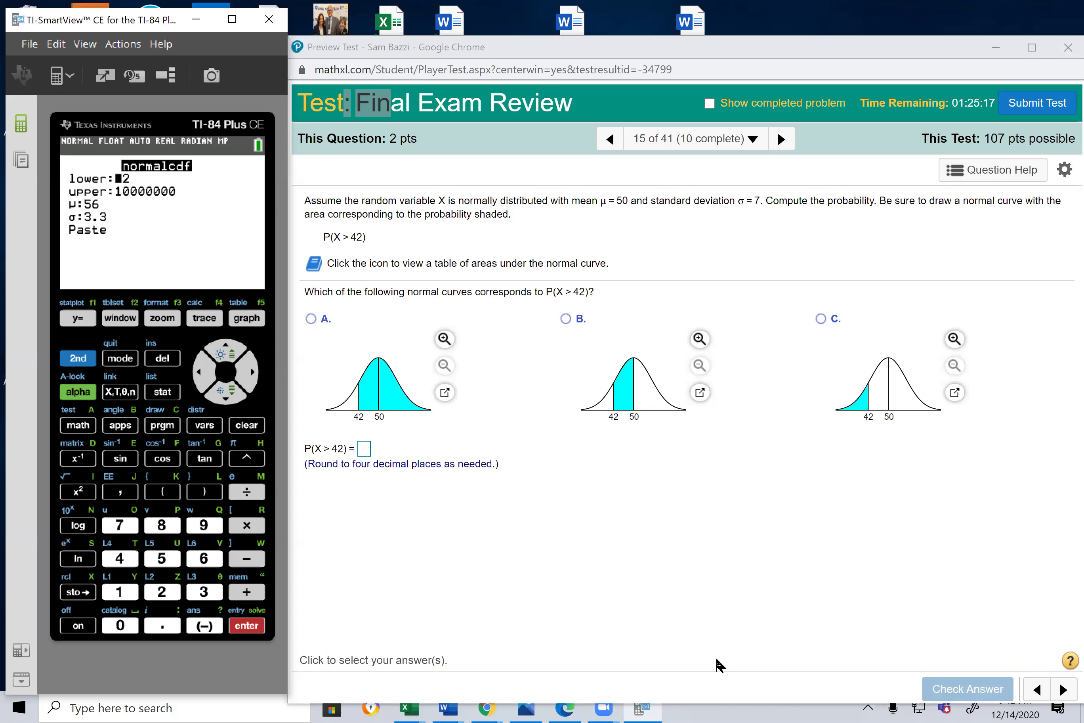
- Set normalcdf's lower bound to 42, μ to 50 and σ to 7, and calculate the probability with upper bound 10000000
{"action": "left_click", "coordinate": [119, 558]}
{"action": "left_click", "coordinate": [162, 591]}
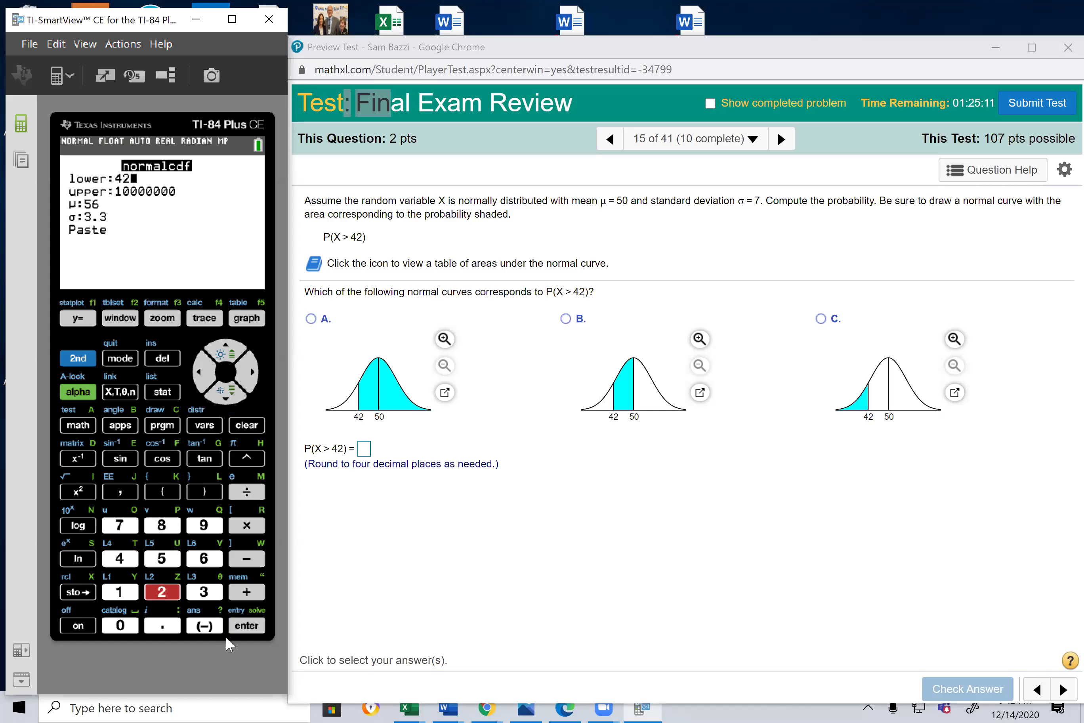
{"action": "left_click", "coordinate": [247, 627]}
{"action": "left_click", "coordinate": [226, 394]}
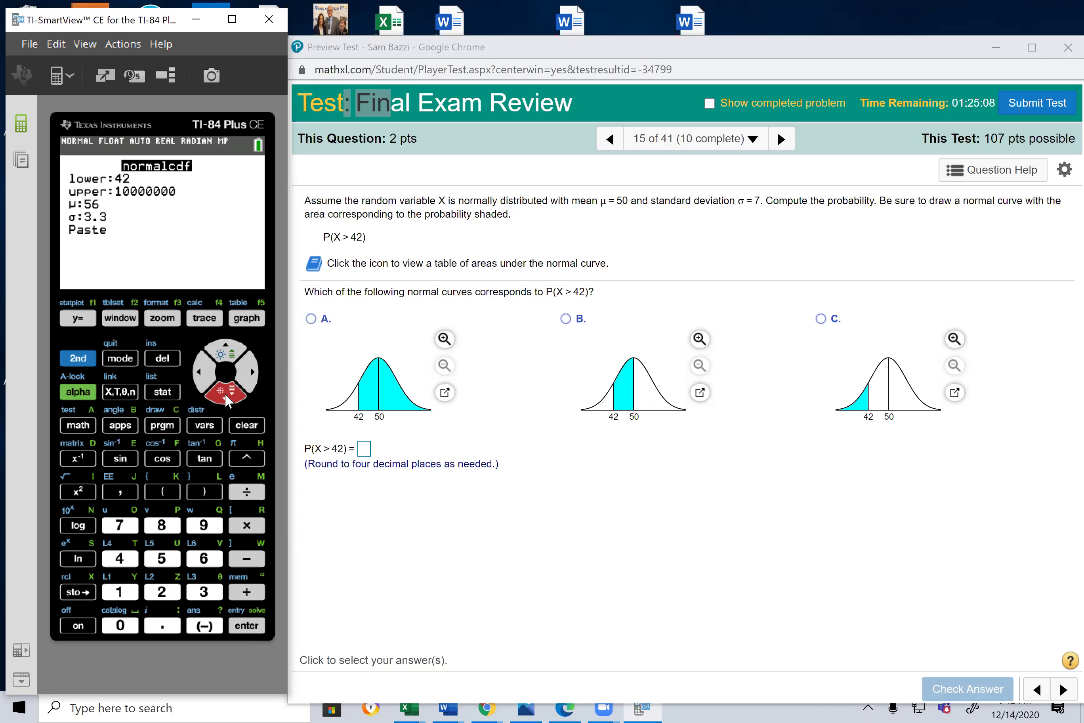
{"action": "left_click", "coordinate": [161, 558]}
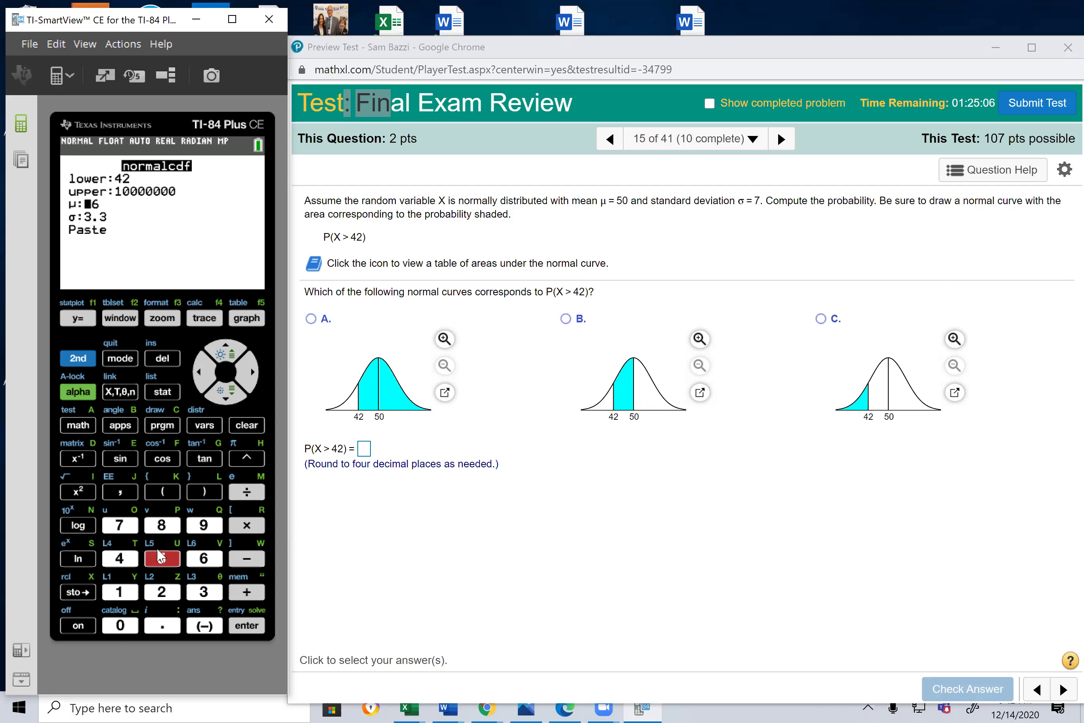
{"action": "left_click", "coordinate": [120, 625]}
{"action": "left_click", "coordinate": [247, 625]}
{"action": "left_click", "coordinate": [120, 525]}
{"action": "left_click", "coordinate": [240, 629]}
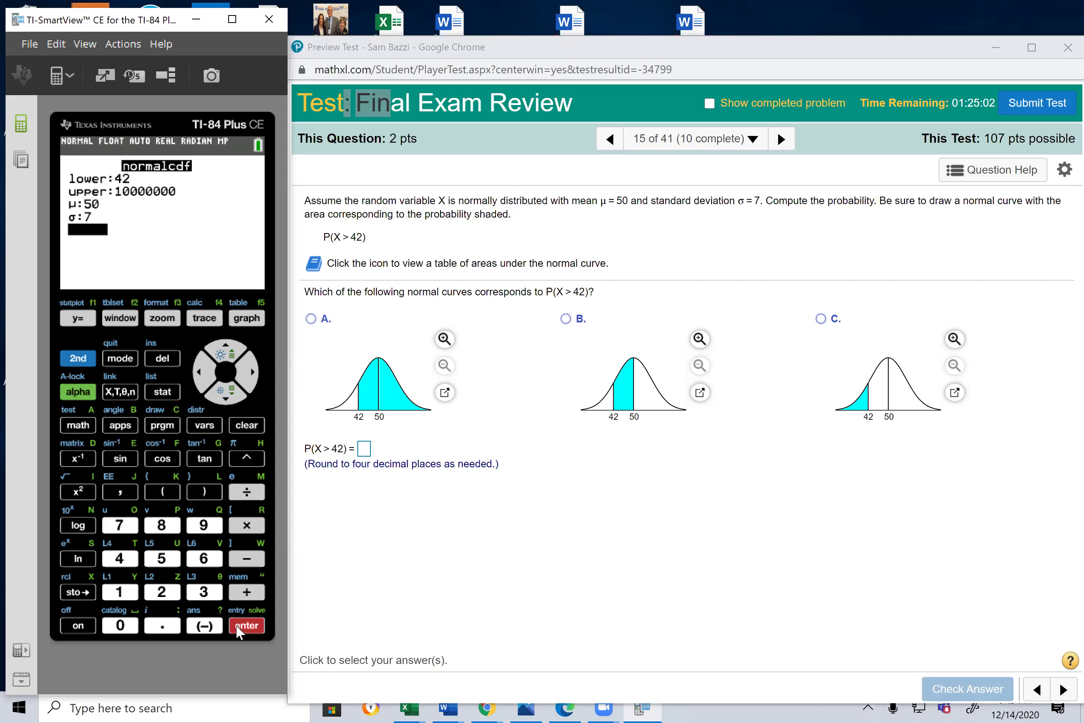
{"action": "left_click", "coordinate": [240, 630]}
{"action": "left_click", "coordinate": [239, 630]}
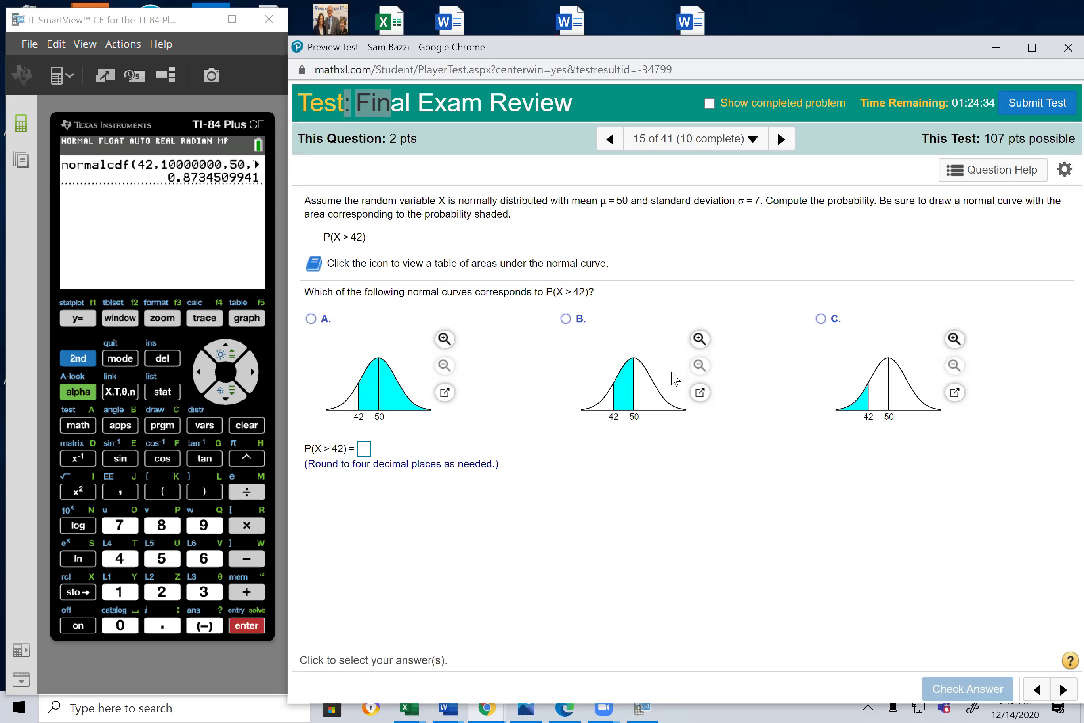
- Choose graph A, enter 0.8735 for P(X > 42), and continue to question 16
{"action": "left_click", "coordinate": [311, 319]}
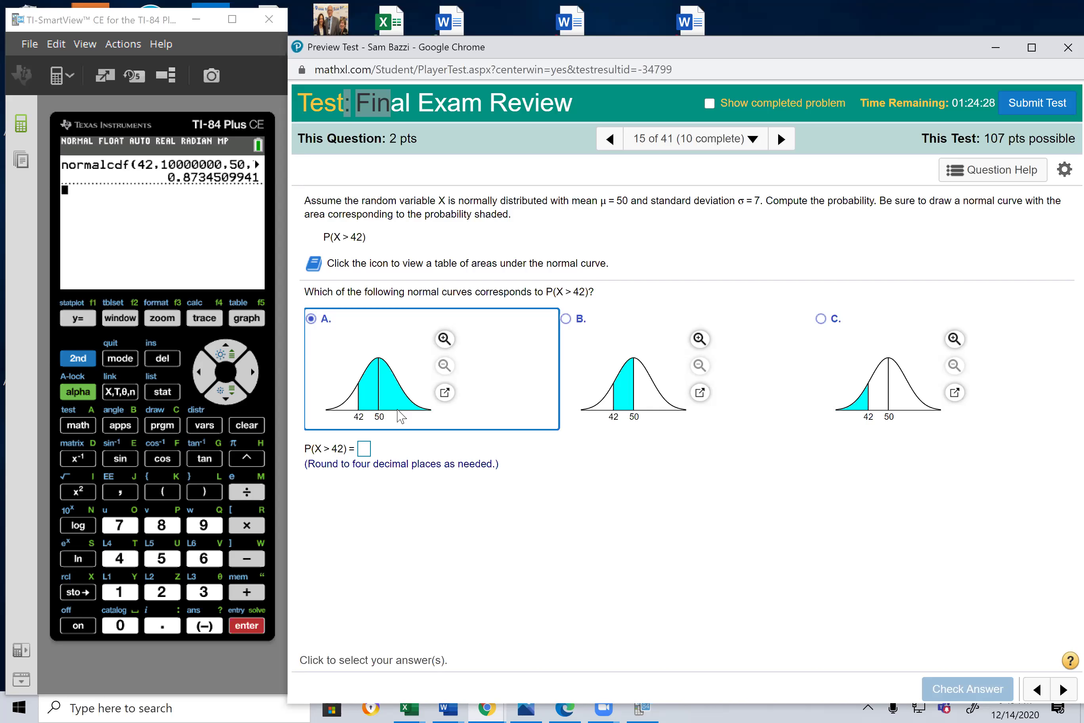
{"action": "left_click", "coordinate": [365, 448]}
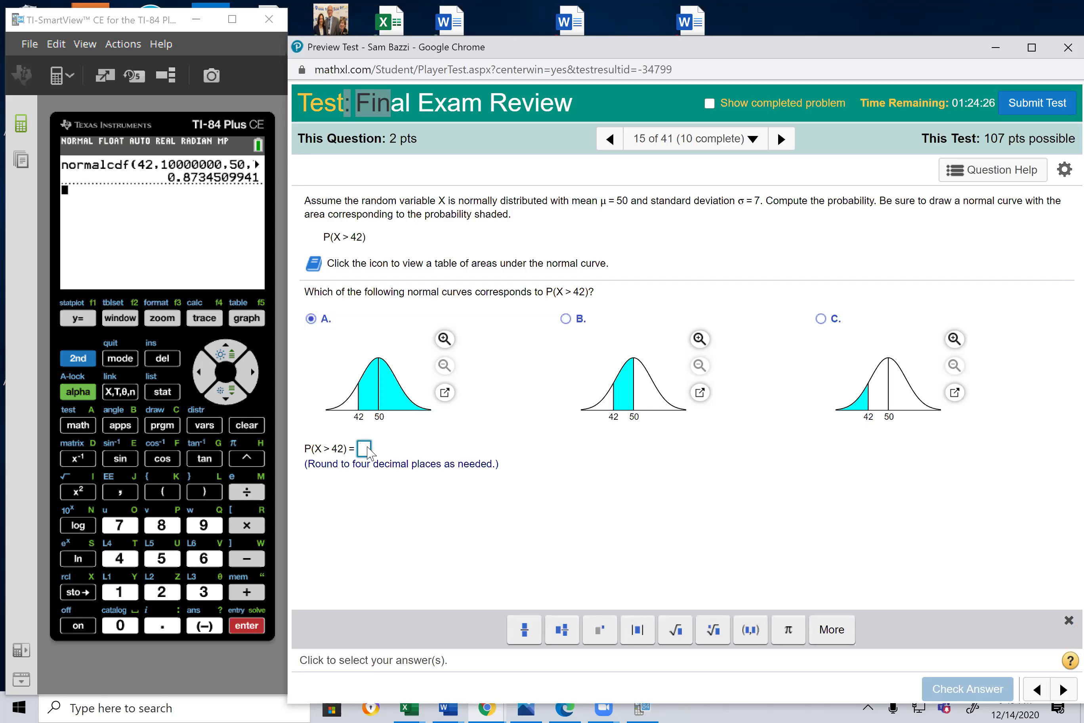
{"action": "type", "text": "0.87"}
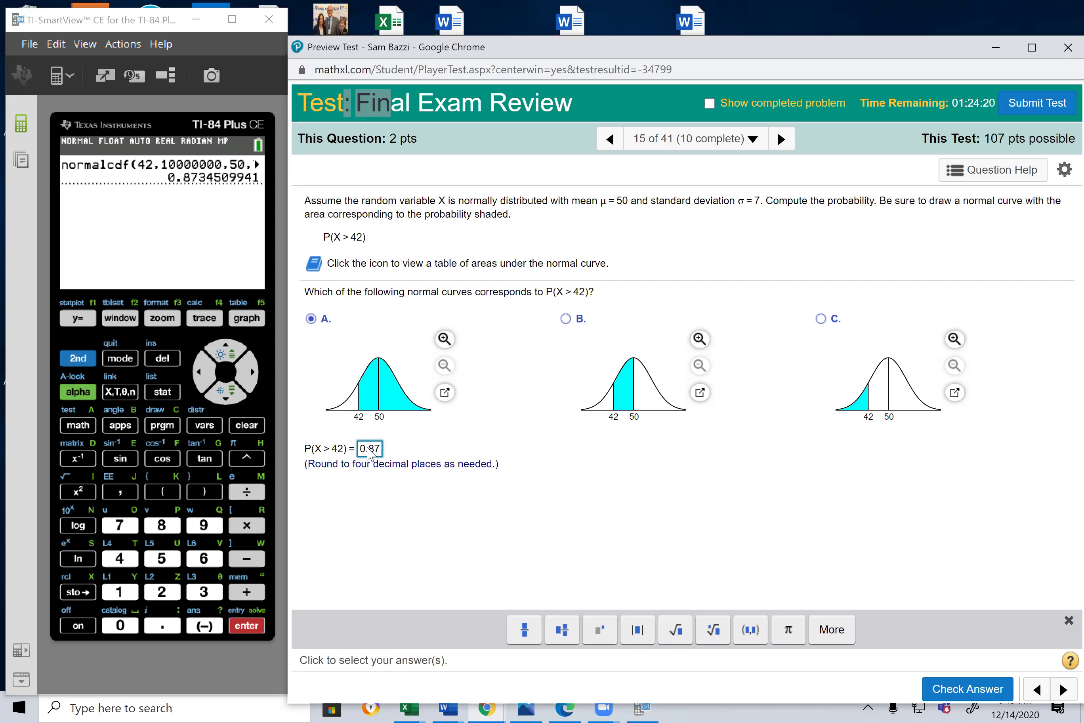
{"action": "type", "text": "35"}
{"action": "left_click", "coordinate": [1060, 695]}
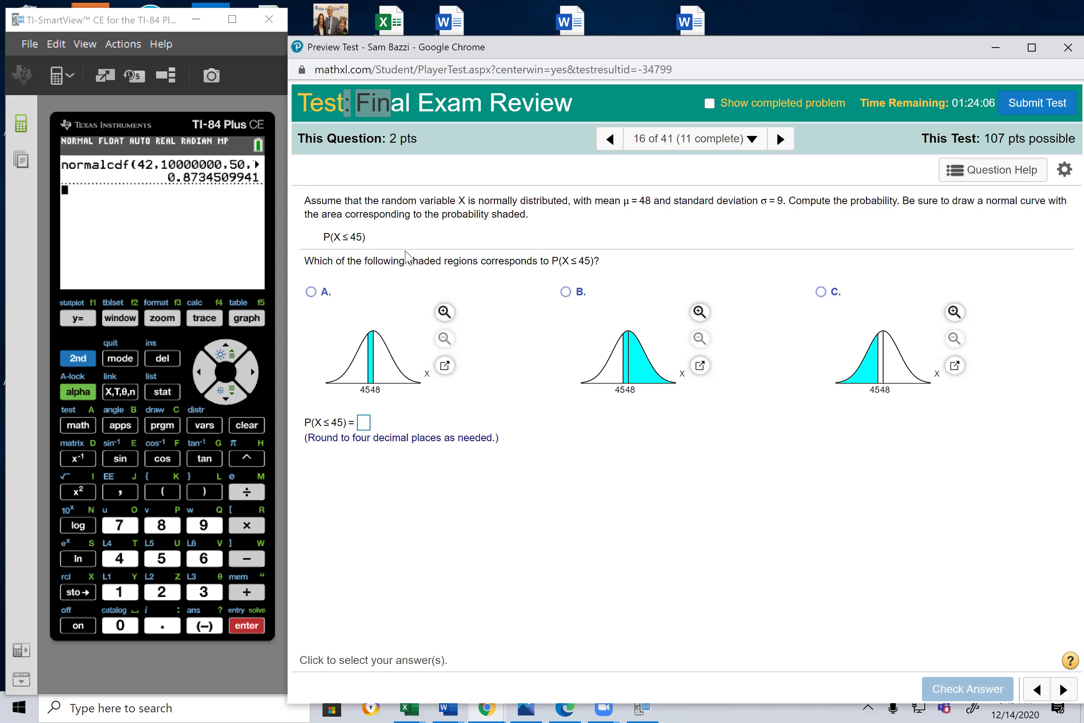
- Circle graph C in question 16 and handwrite "normalcdf(-100" beneath the graphs
{"action": "mouse_move", "coordinate": [933, 304]}
{"action": "left_mouse_down"}
{"action": "mouse_move", "coordinate": [785, 368]}
{"action": "mouse_move", "coordinate": [1003, 354]}
{"action": "mouse_move", "coordinate": [933, 303]}
{"action": "left_mouse_up"}
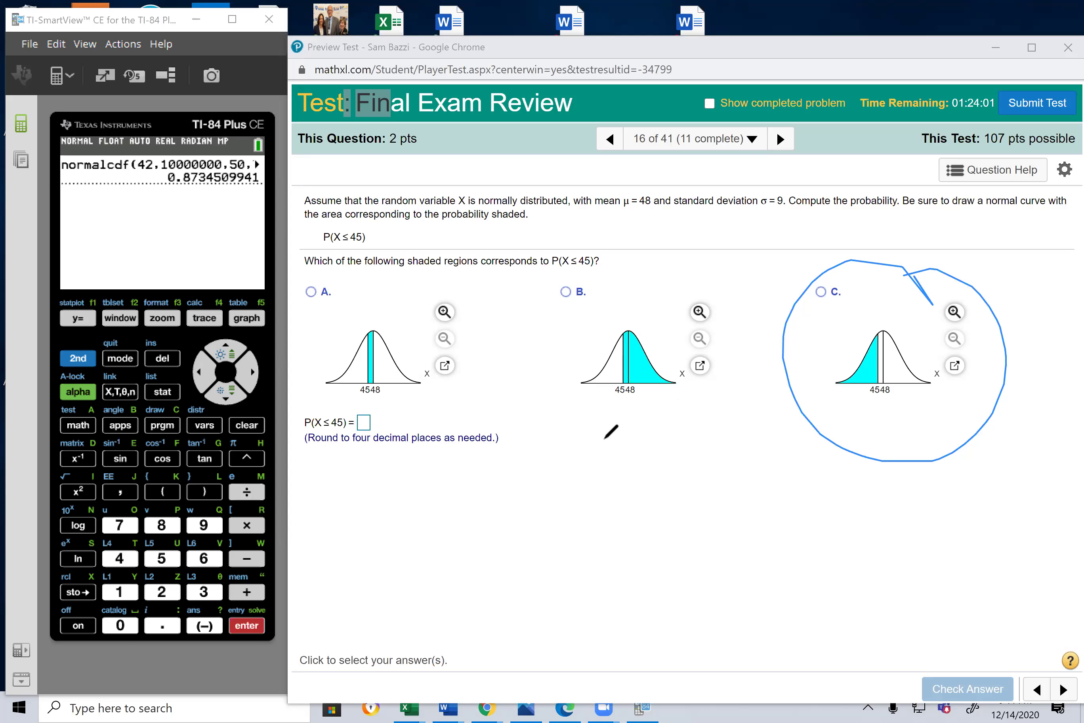
{"action": "mouse_move", "coordinate": [590, 439]}
{"action": "left_mouse_down"}
{"action": "mouse_move", "coordinate": [621, 433]}
{"action": "mouse_move", "coordinate": [663, 448]}
{"action": "mouse_move", "coordinate": [679, 436]}
{"action": "mouse_move", "coordinate": [681, 448]}
{"action": "mouse_move", "coordinate": [700, 438]}
{"action": "mouse_move", "coordinate": [703, 483]}
{"action": "mouse_move", "coordinate": [710, 448]}
{"action": "left_mouse_up"}
{"action": "left_click_drag", "start_coordinate": [726, 405], "coordinate": [734, 464]}
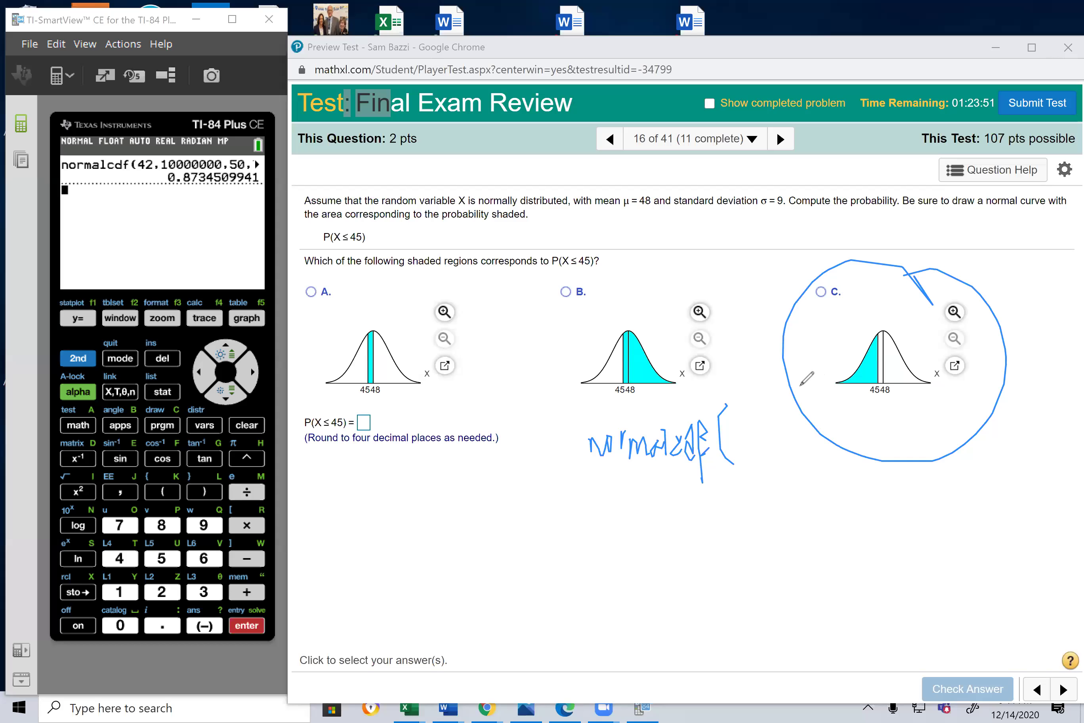
{"action": "left_click_drag", "start_coordinate": [727, 435], "coordinate": [742, 433]}
{"action": "mouse_move", "coordinate": [747, 427]}
{"action": "left_mouse_down"}
{"action": "mouse_move", "coordinate": [745, 451]}
{"action": "mouse_move", "coordinate": [758, 428]}
{"action": "mouse_move", "coordinate": [766, 452]}
{"action": "mouse_move", "coordinate": [755, 445]}
{"action": "left_mouse_up"}
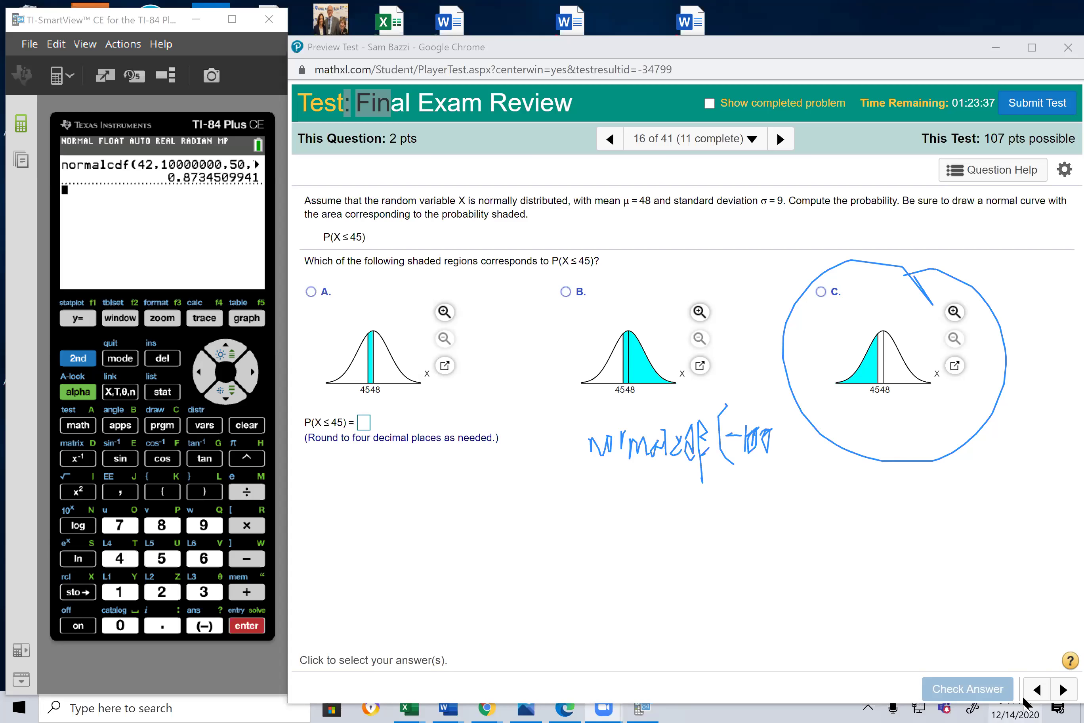
{"action": "mouse_move", "coordinate": [1024, 702]}
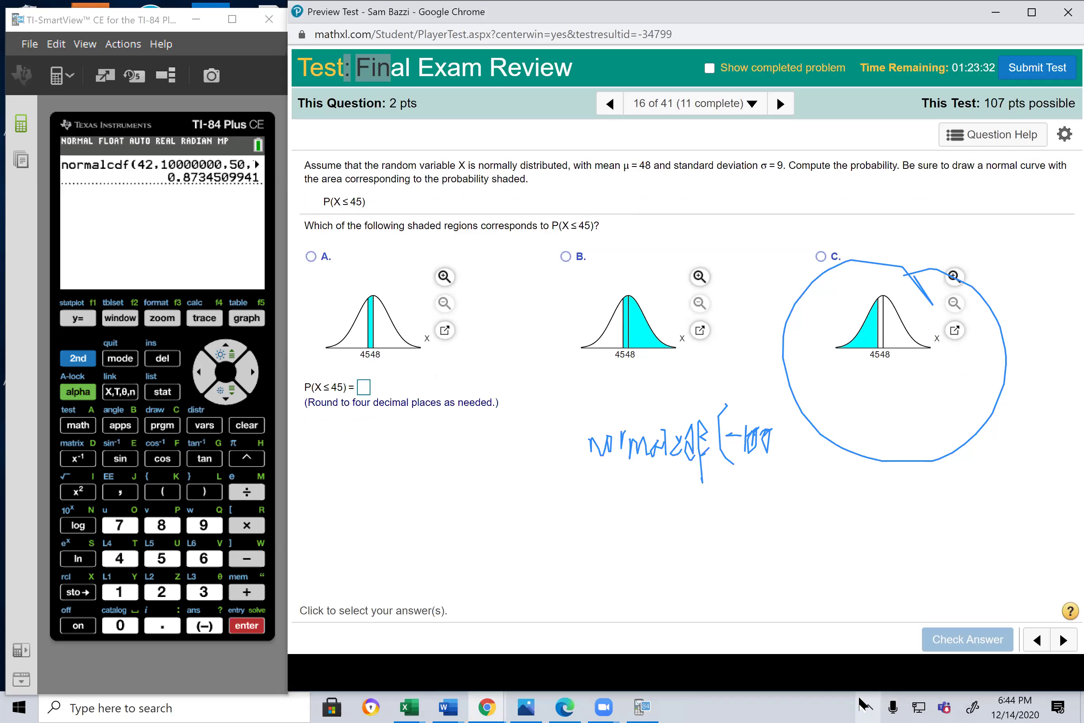
{"action": "left_click", "coordinate": [868, 706]}
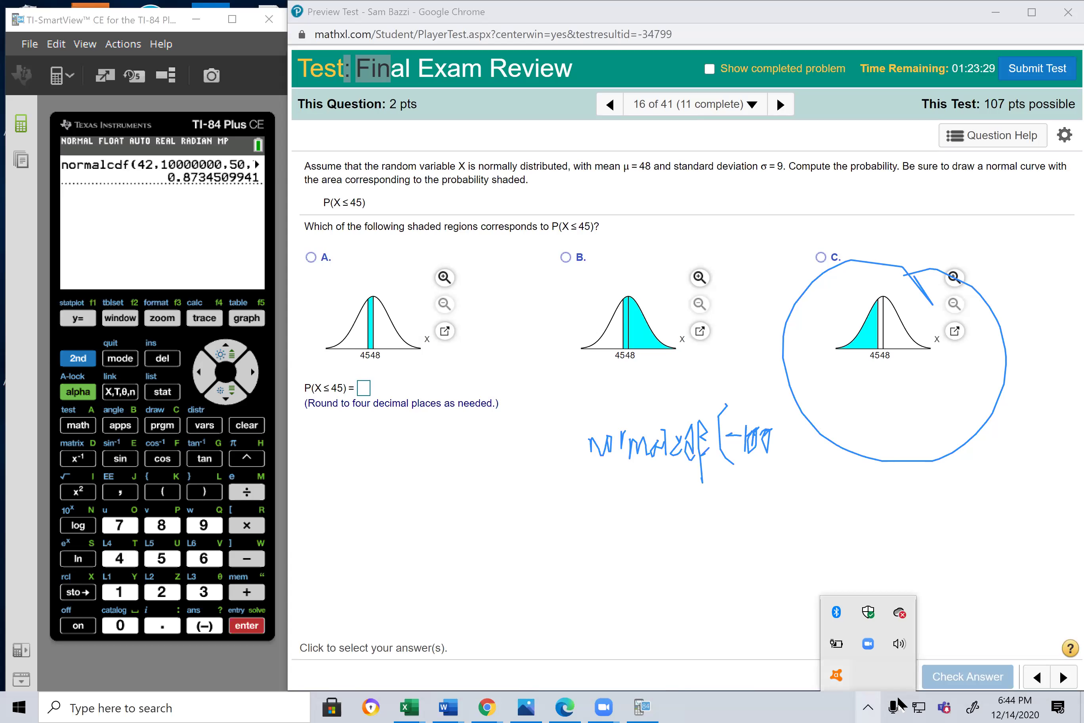
{"action": "left_click", "coordinate": [529, 551]}
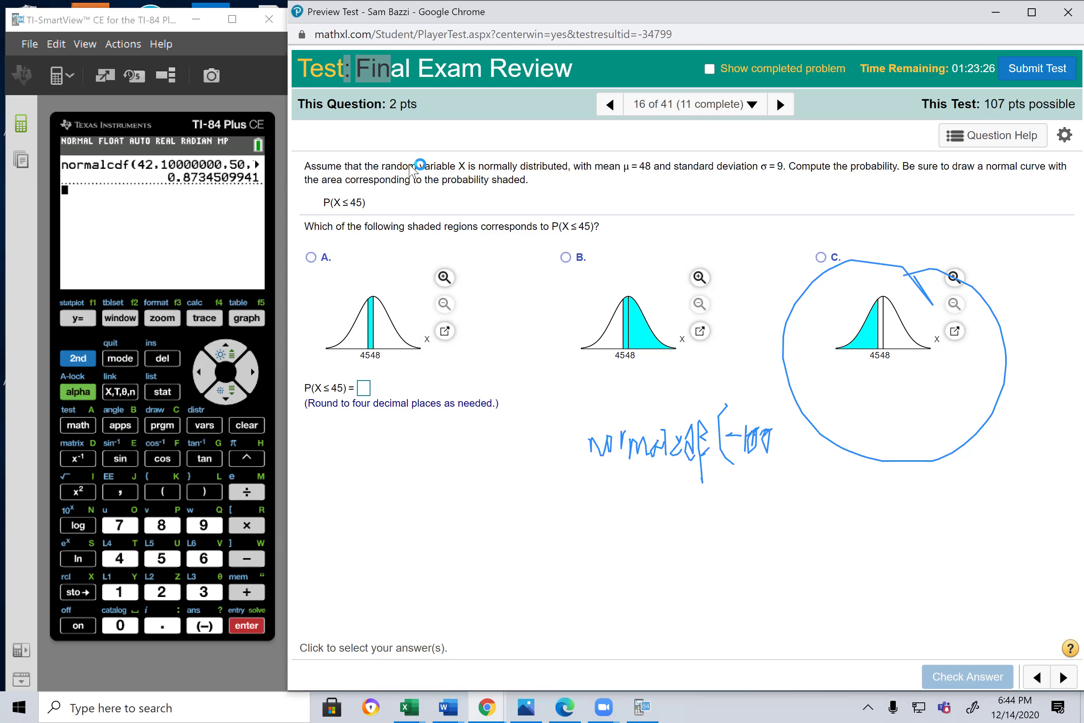
- Continue the handwritten normalcdf expression with further strokes after -100
{"action": "left_click", "coordinate": [784, 434]}
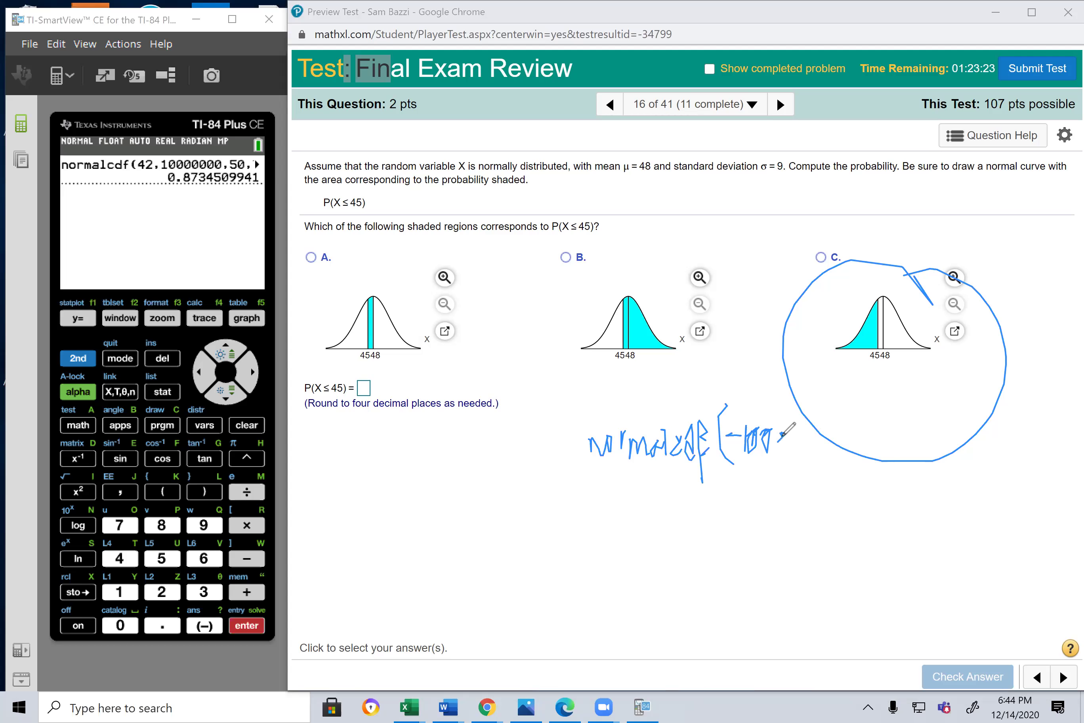
{"action": "left_click_drag", "start_coordinate": [781, 435], "coordinate": [778, 454]}
{"action": "left_click", "coordinate": [797, 442]}
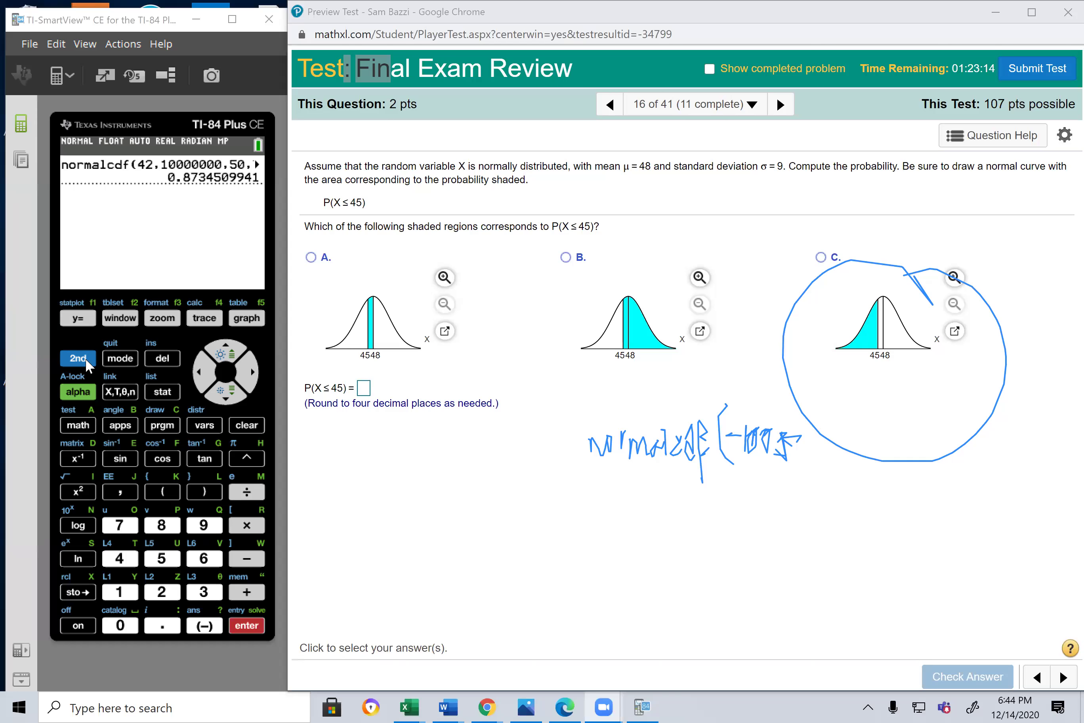
- Start a new normalcdf calculation on the calculator with a lower bound of -1000000
{"action": "left_click", "coordinate": [192, 423]}
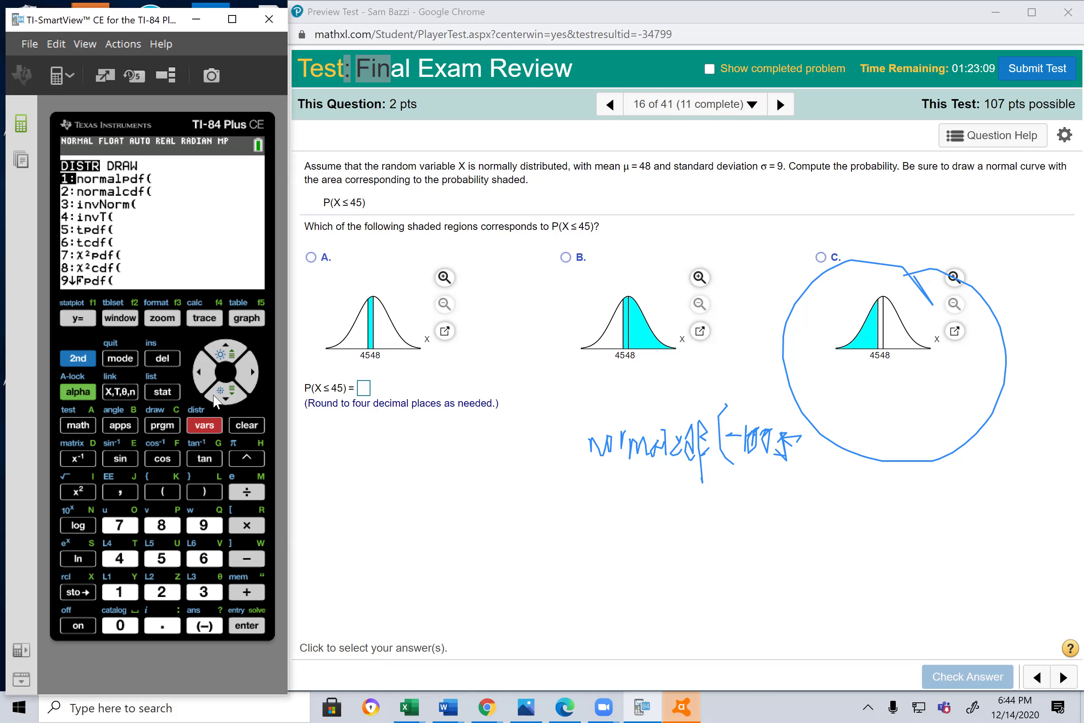
{"action": "left_click", "coordinate": [220, 396]}
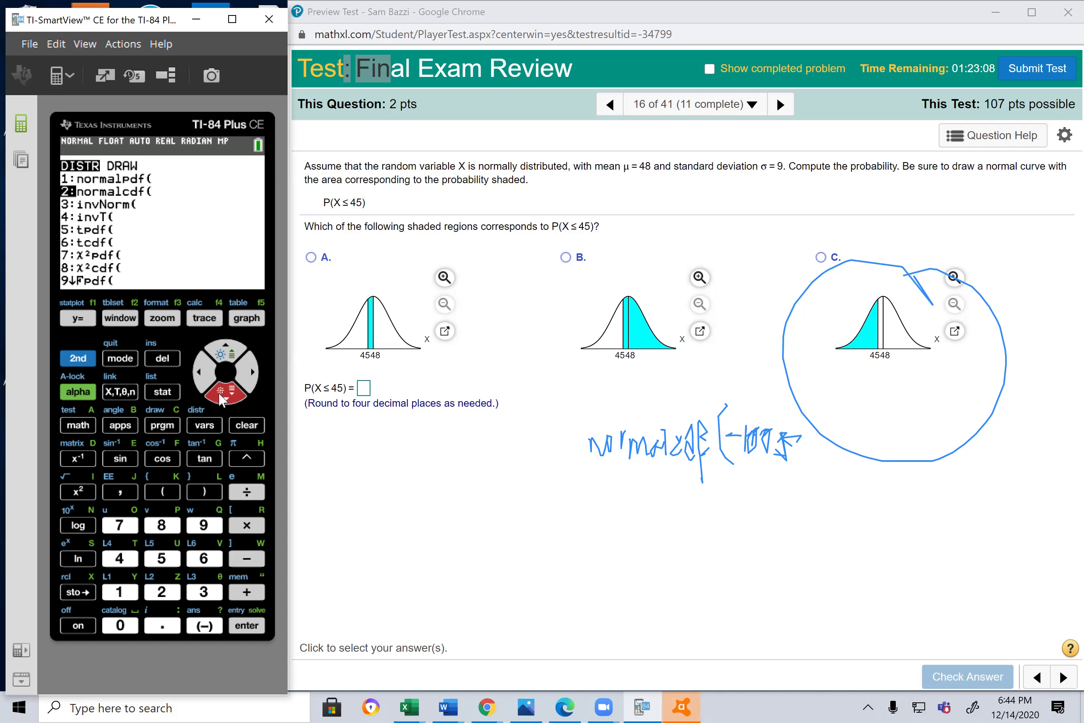
{"action": "left_click", "coordinate": [256, 625]}
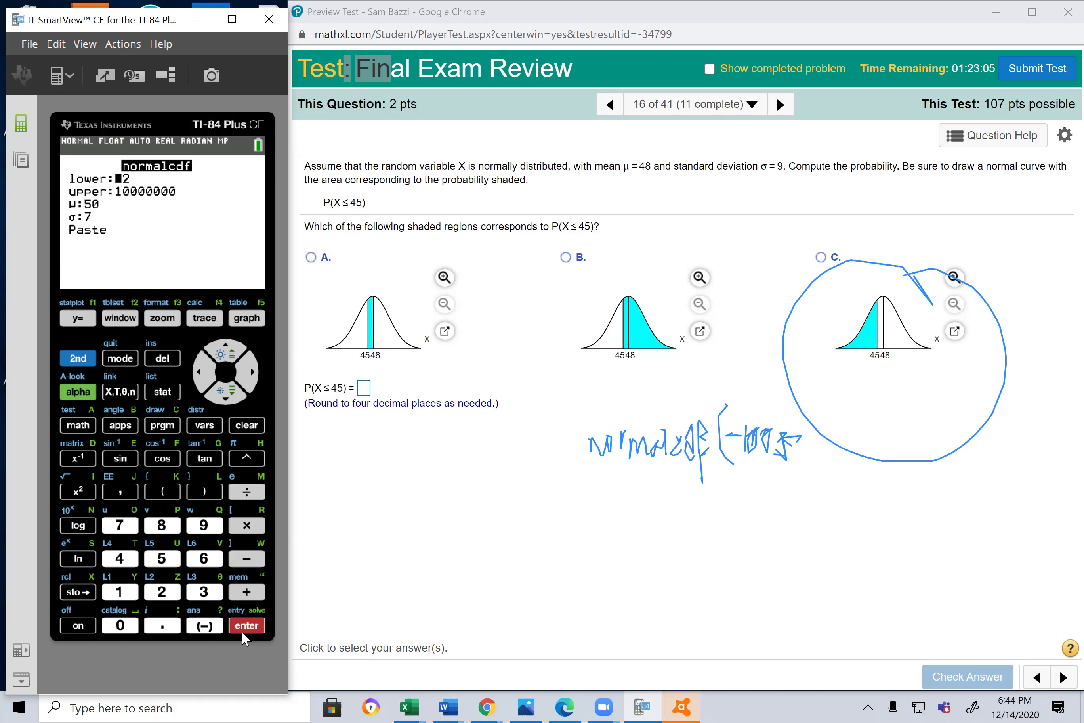
{"action": "left_click", "coordinate": [205, 627]}
{"action": "left_click", "coordinate": [119, 591]}
{"action": "left_click", "coordinate": [120, 626]}
{"action": "left_click", "coordinate": [121, 625]}
{"action": "left_click", "coordinate": [120, 626]}
{"action": "left_click", "coordinate": [121, 626]}
{"action": "left_click", "coordinate": [121, 626]}
{"action": "left_click", "coordinate": [120, 626]}
{"action": "left_click", "coordinate": [247, 626]}
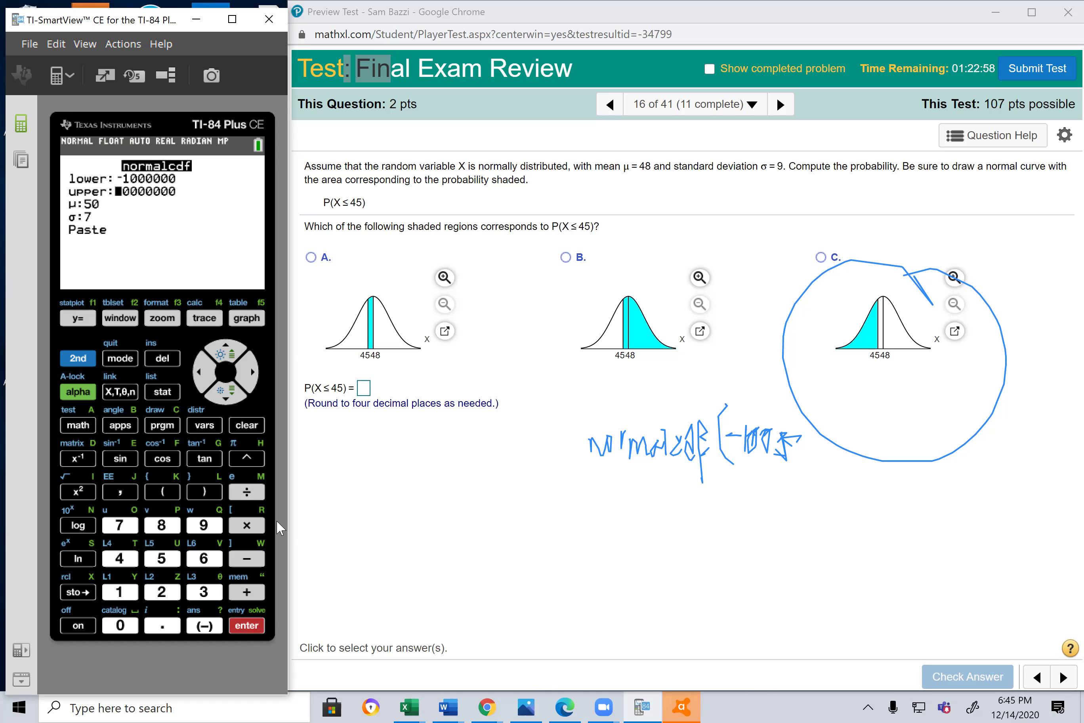
- Set normalcdf's upper bound to 45, μ to 48 and σ to 9, and calculate the probability
{"action": "left_click", "coordinate": [126, 559]}
{"action": "type", "text": "5"}
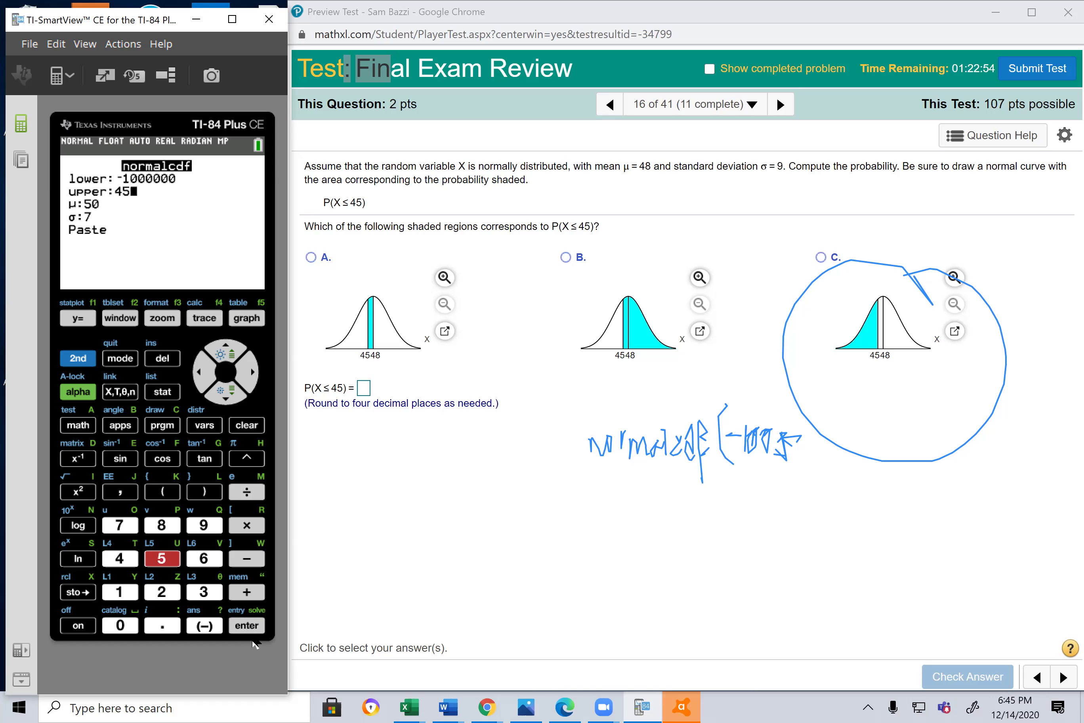
{"action": "left_click", "coordinate": [233, 398]}
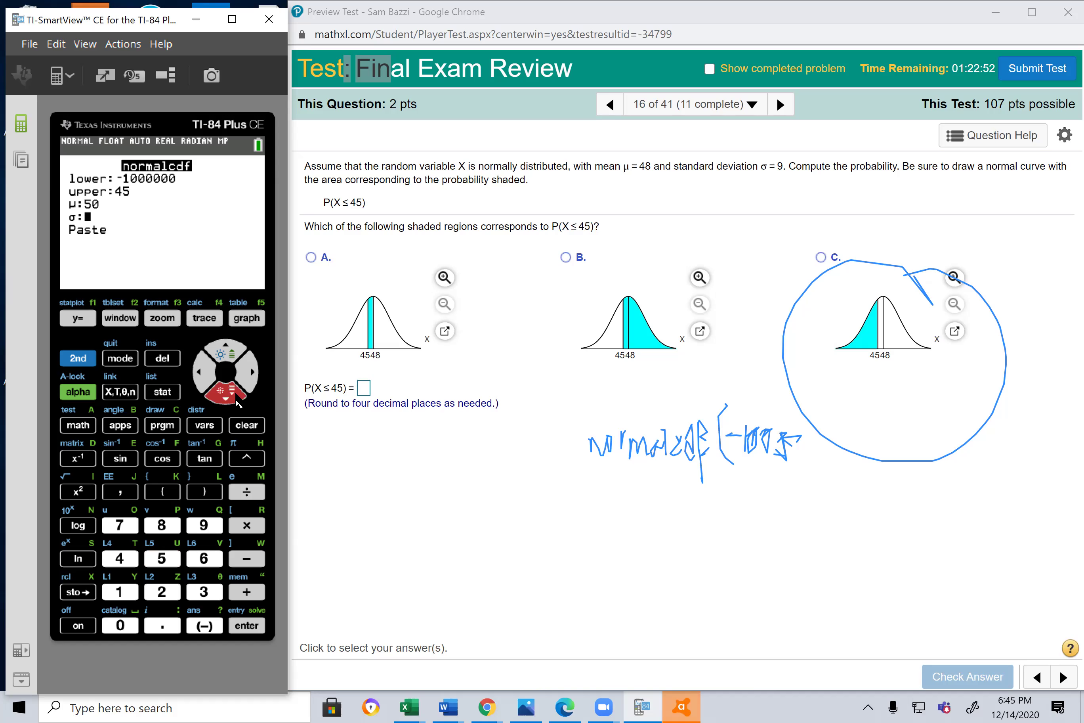
{"action": "left_click", "coordinate": [234, 348]}
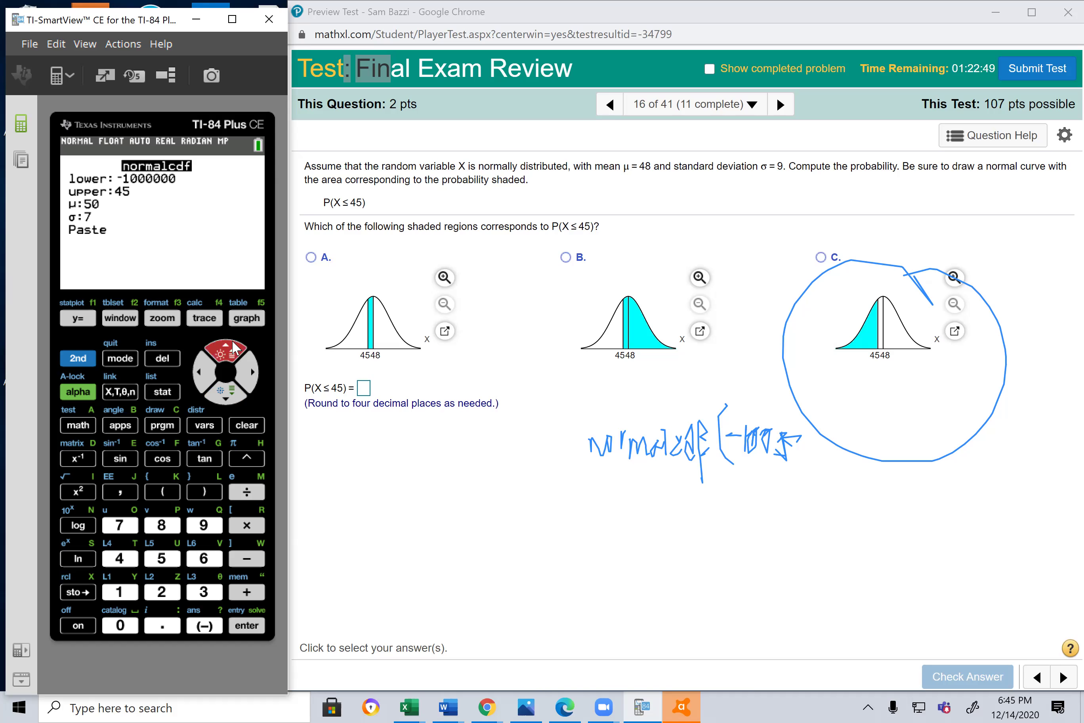
{"action": "type", "text": "48"}
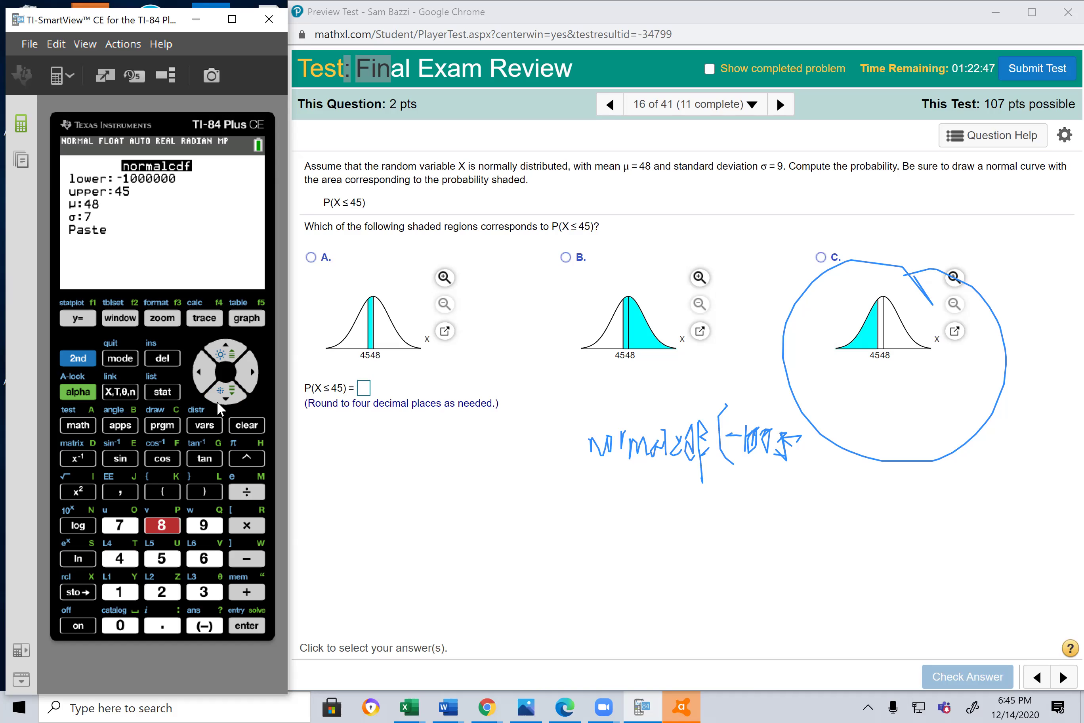
{"action": "left_click", "coordinate": [225, 398]}
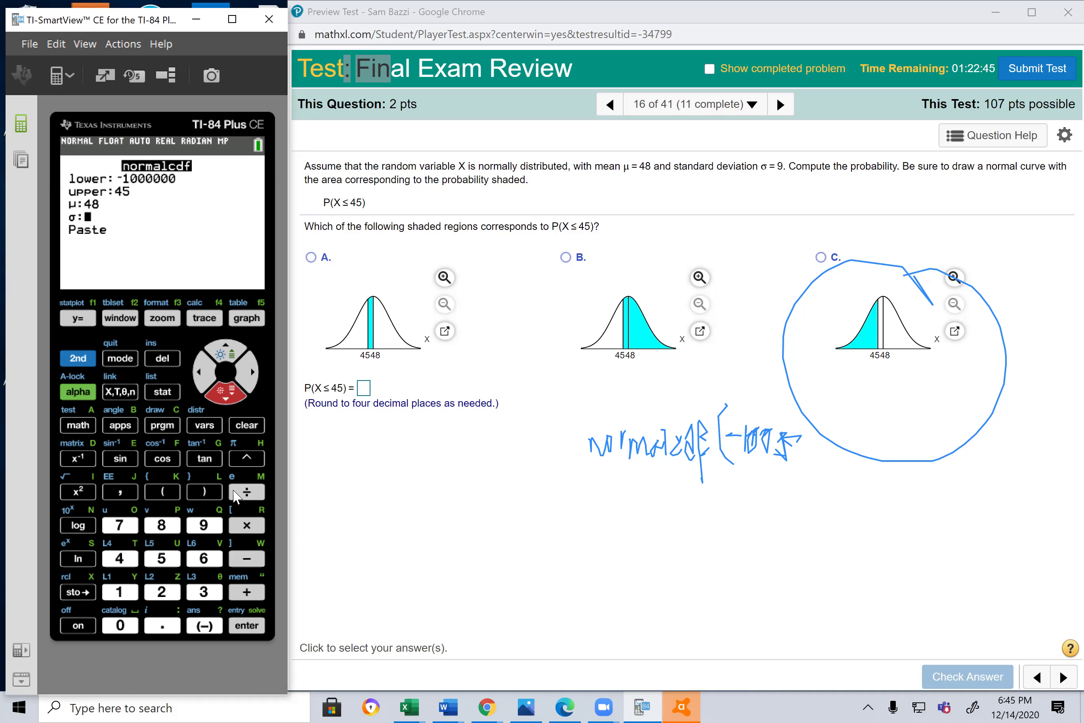
{"action": "type", "text": "9"}
{"action": "left_click", "coordinate": [227, 396]}
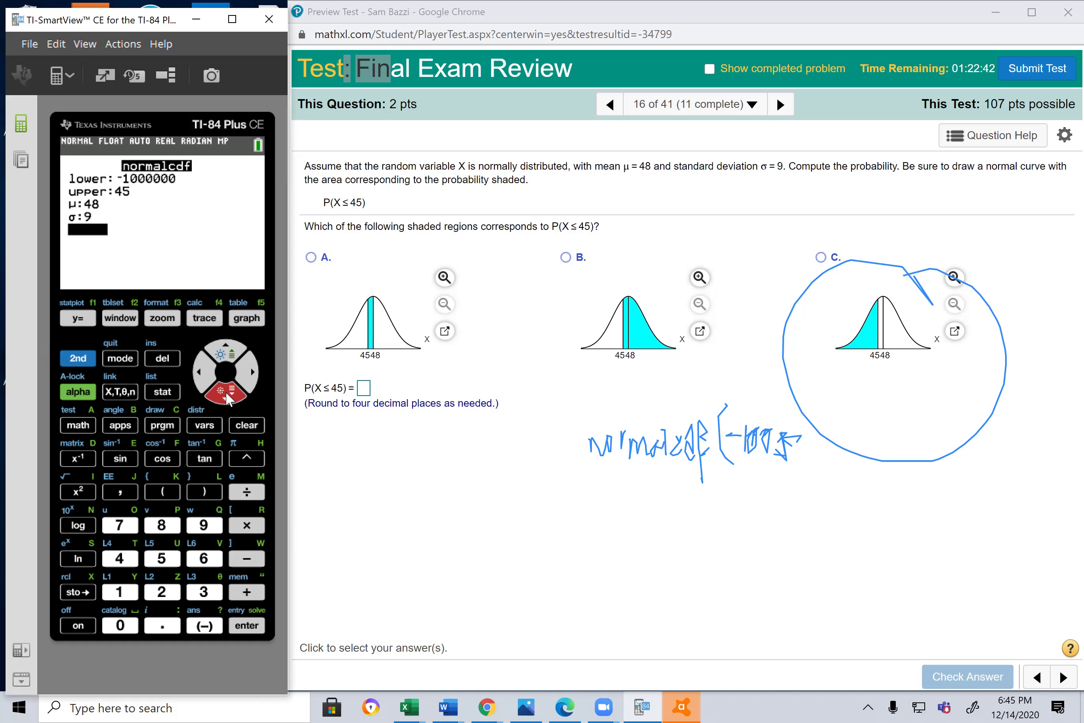
{"action": "left_click", "coordinate": [246, 625]}
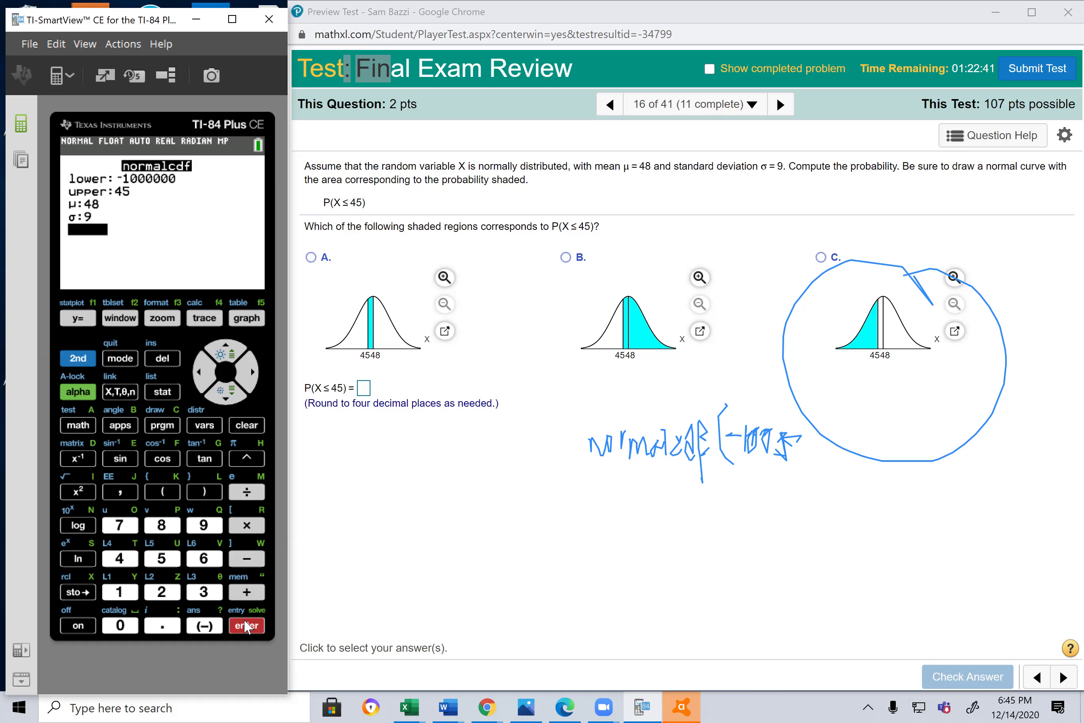
{"action": "left_click", "coordinate": [248, 625]}
{"action": "left_click", "coordinate": [255, 628]}
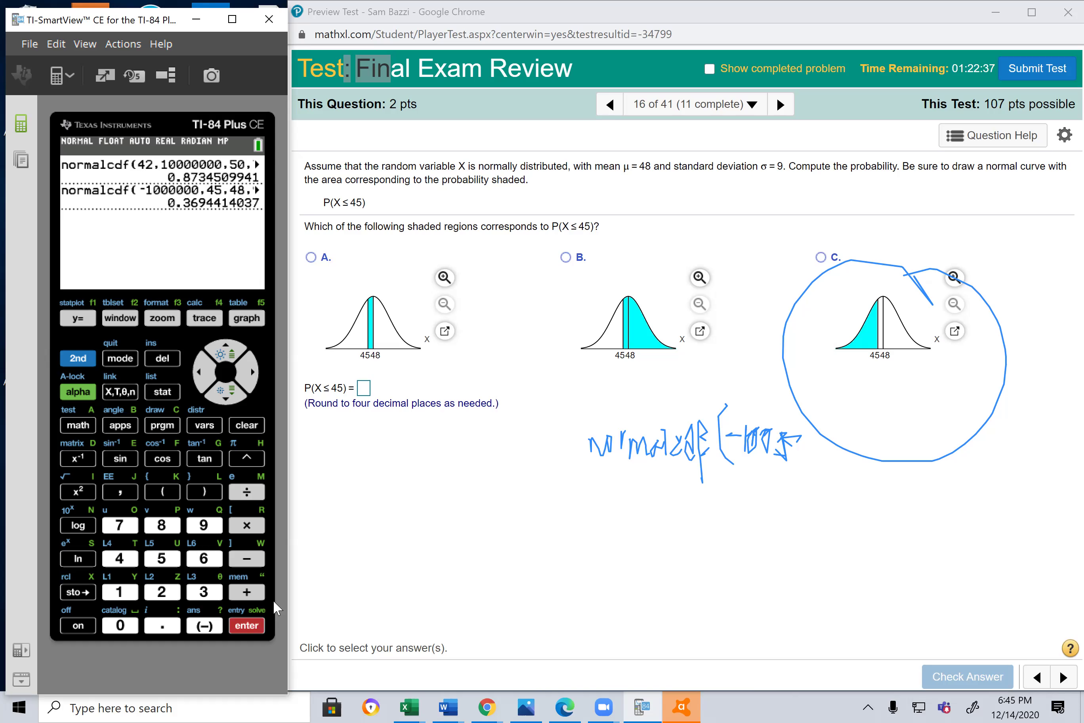
- Enter 0.3694 for P(X ≤ 45), choose graph C, and continue to question 17
{"action": "left_click", "coordinate": [364, 388]}
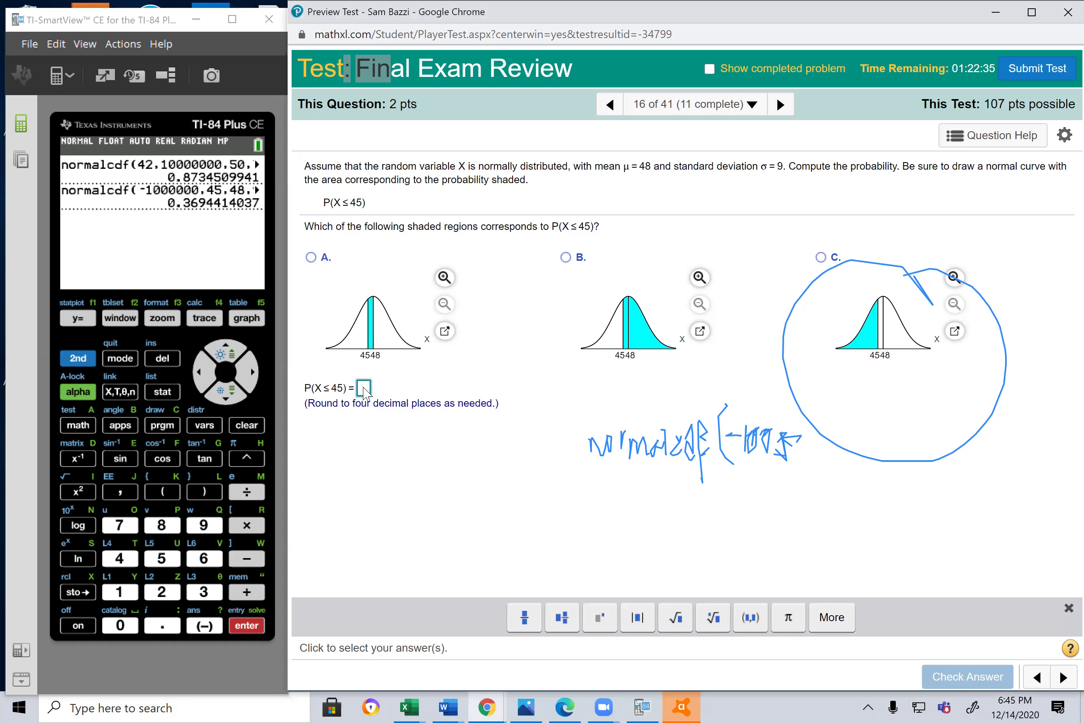
{"action": "type", "text": "0.3694"}
{"action": "mouse_move", "coordinate": [398, 455]}
{"action": "left_mouse_down"}
{"action": "mouse_move", "coordinate": [400, 490]}
{"action": "mouse_move", "coordinate": [432, 496]}
{"action": "mouse_move", "coordinate": [450, 466]}
{"action": "mouse_move", "coordinate": [494, 505]}
{"action": "left_mouse_up"}
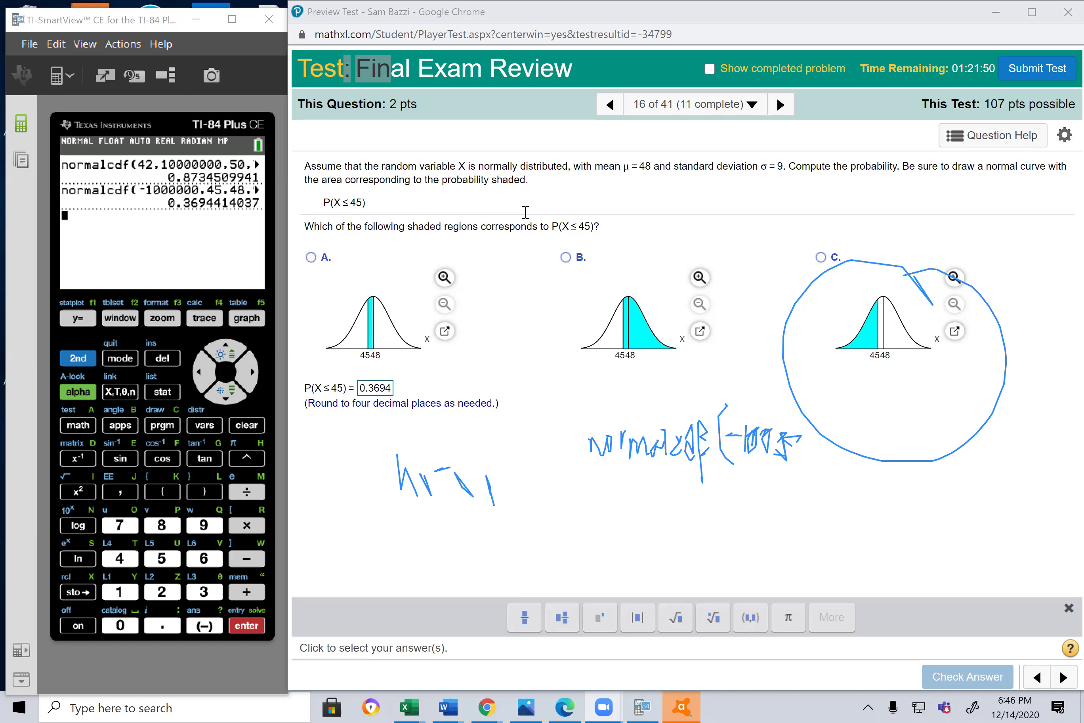
{"action": "left_click", "coordinate": [822, 262]}
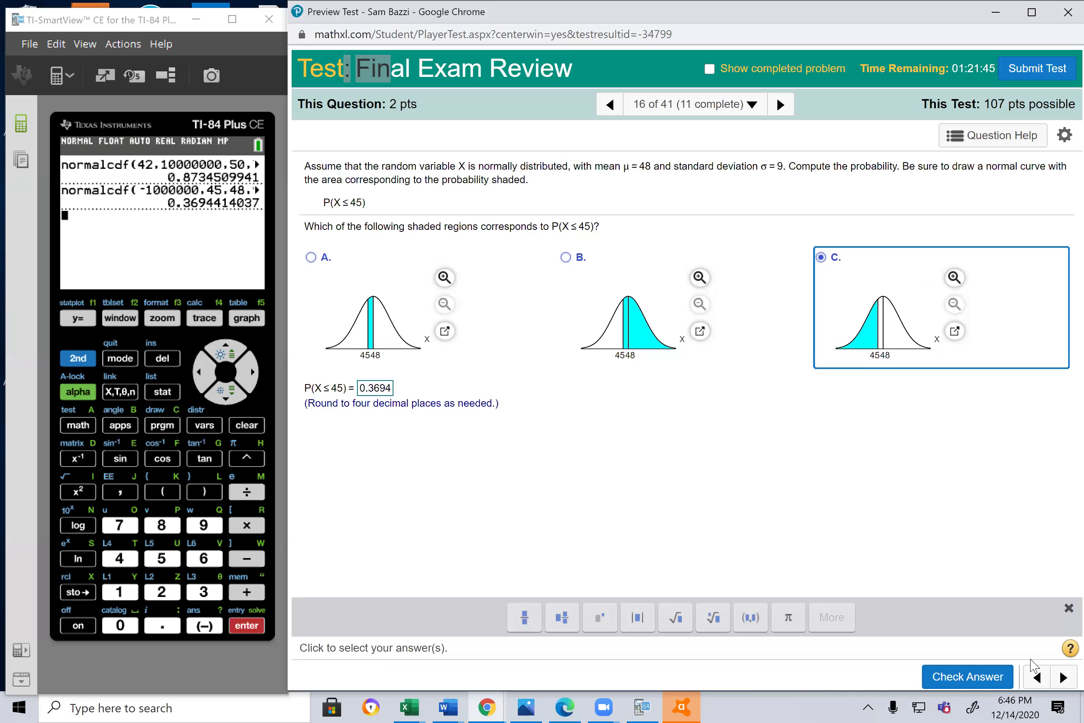
{"action": "left_click", "coordinate": [1063, 677]}
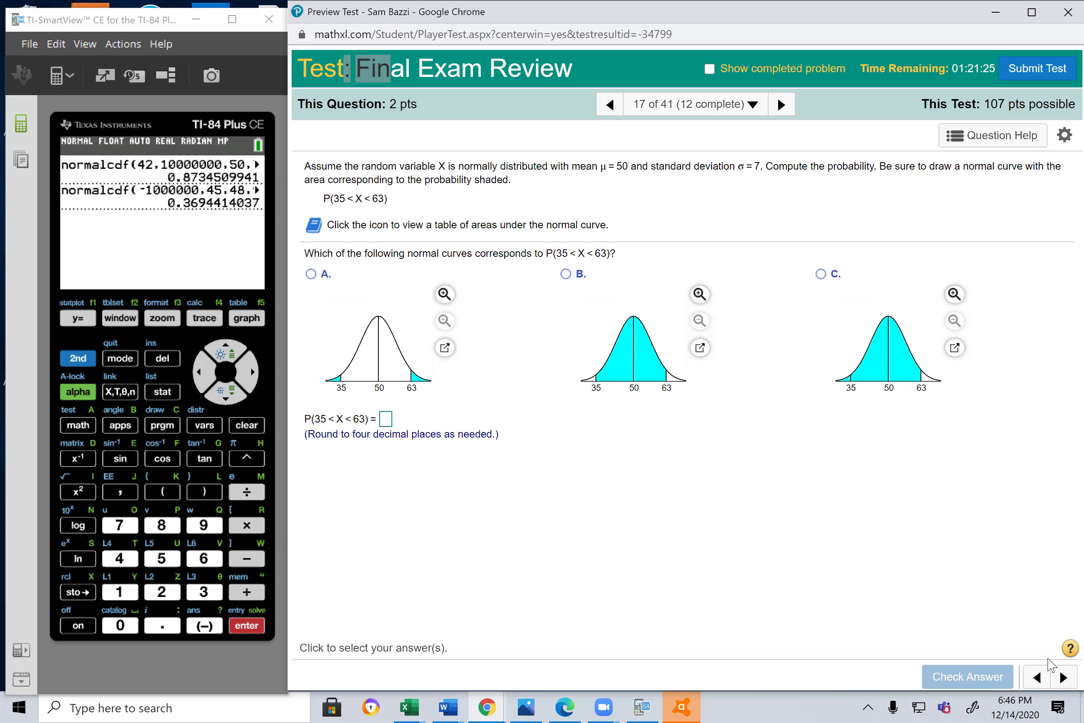
- Enter "normalcdf(35, 63, 50, 7)" for P(35 < X < 63), choose graph B, and continue to question 18
{"action": "left_click", "coordinate": [386, 421]}
{"action": "type", "text": "normal"}
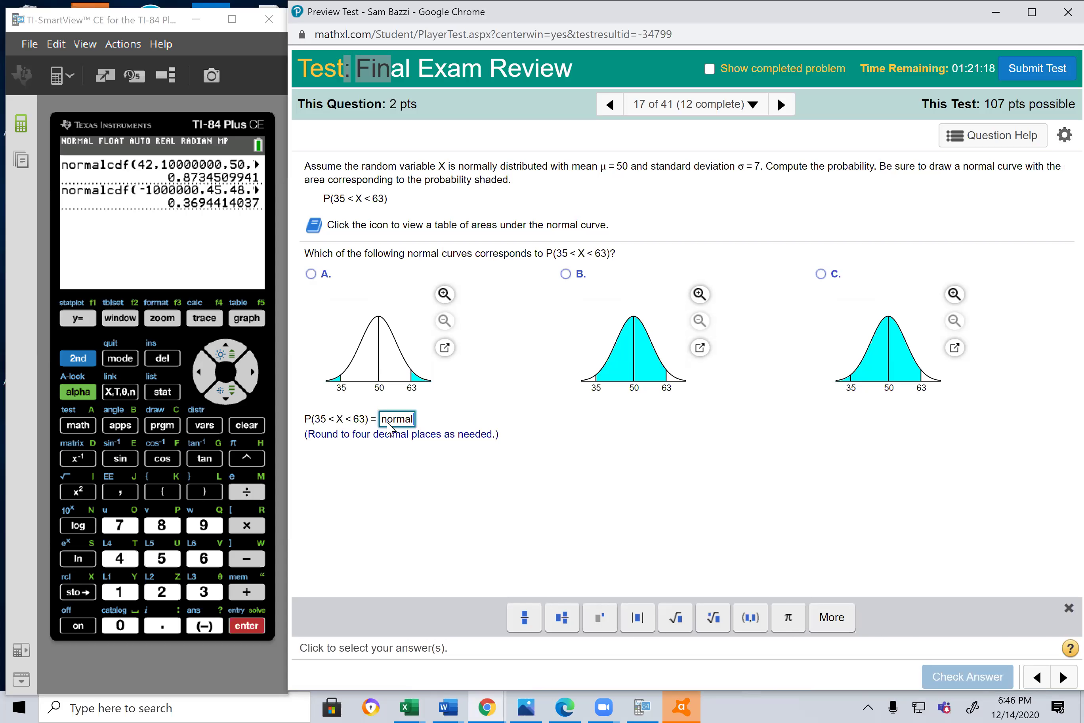
{"action": "type", "text": "cdf("}
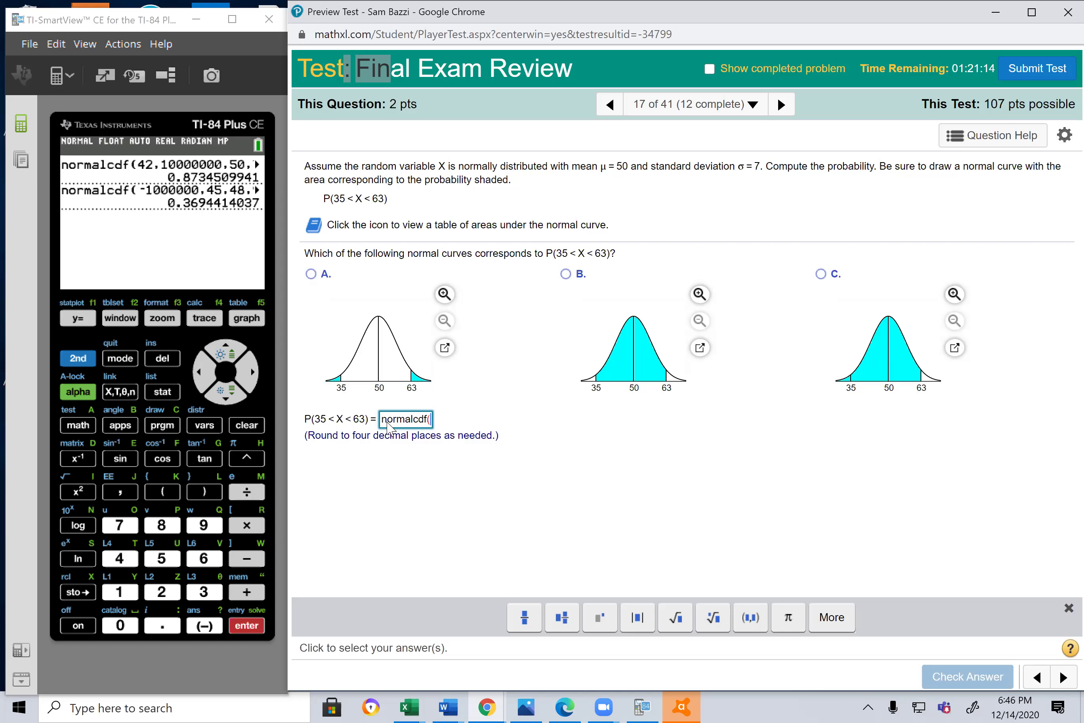
{"action": "type", "text": "35, 63, 50, "}
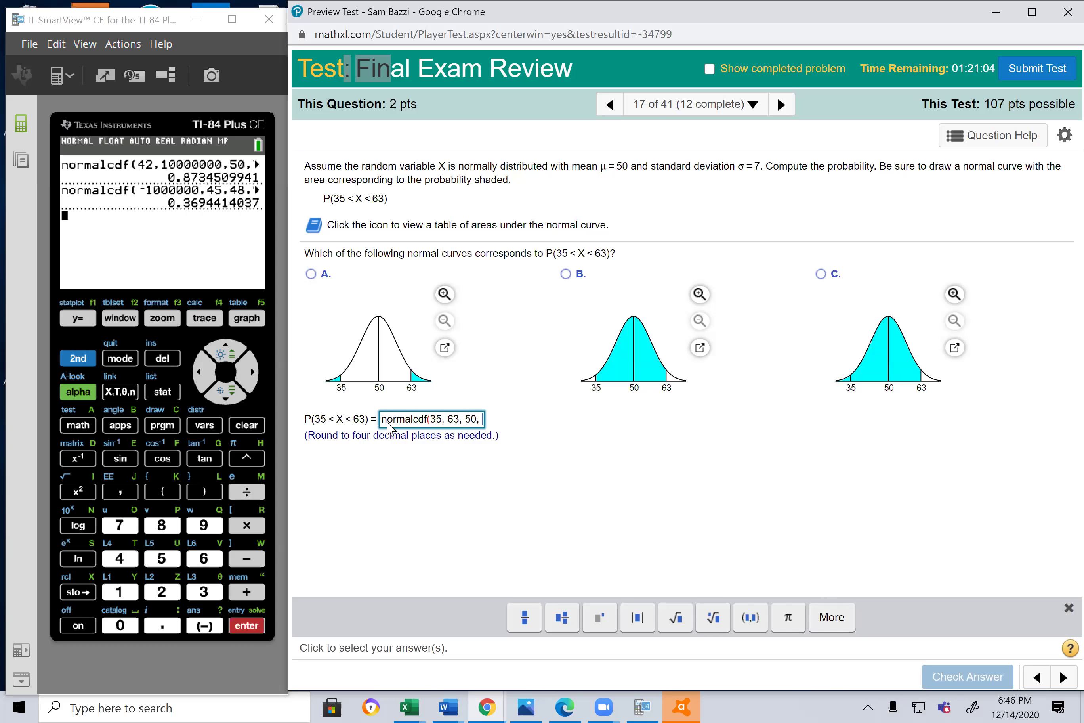
{"action": "type", "text": "7)"}
{"action": "left_click", "coordinate": [566, 274]}
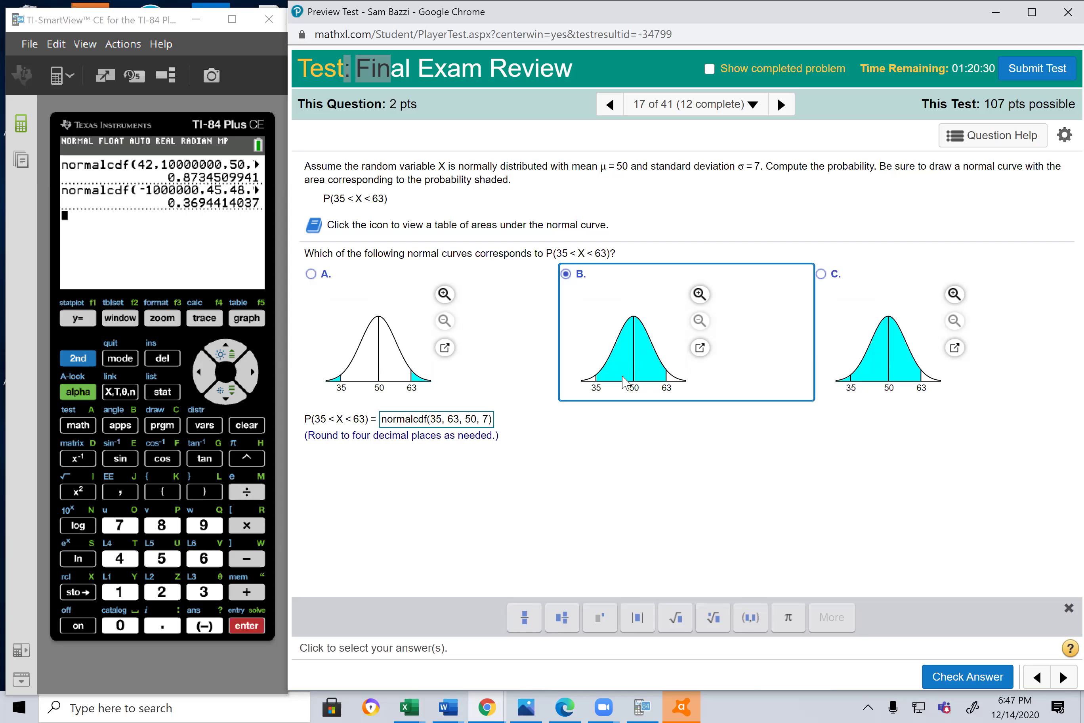
{"action": "left_click", "coordinate": [1063, 677]}
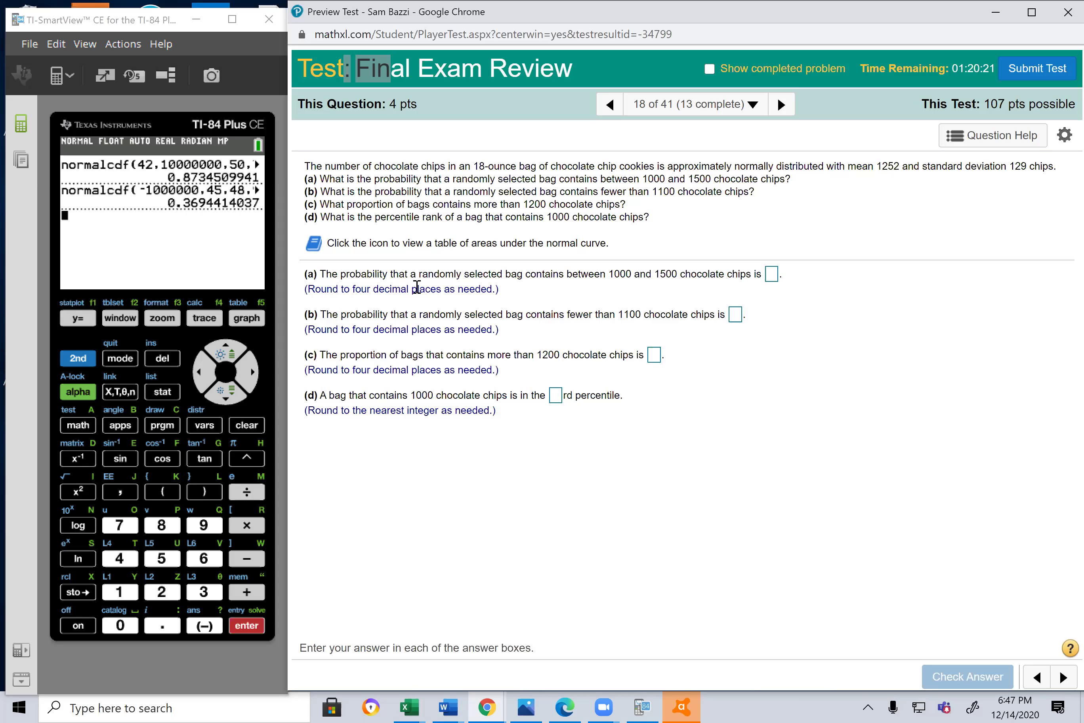
- Clear the calculator's home screen and handwrite μ beneath the mean 1252 and σ beneath the standard deviation 129
{"action": "left_click", "coordinate": [255, 419]}
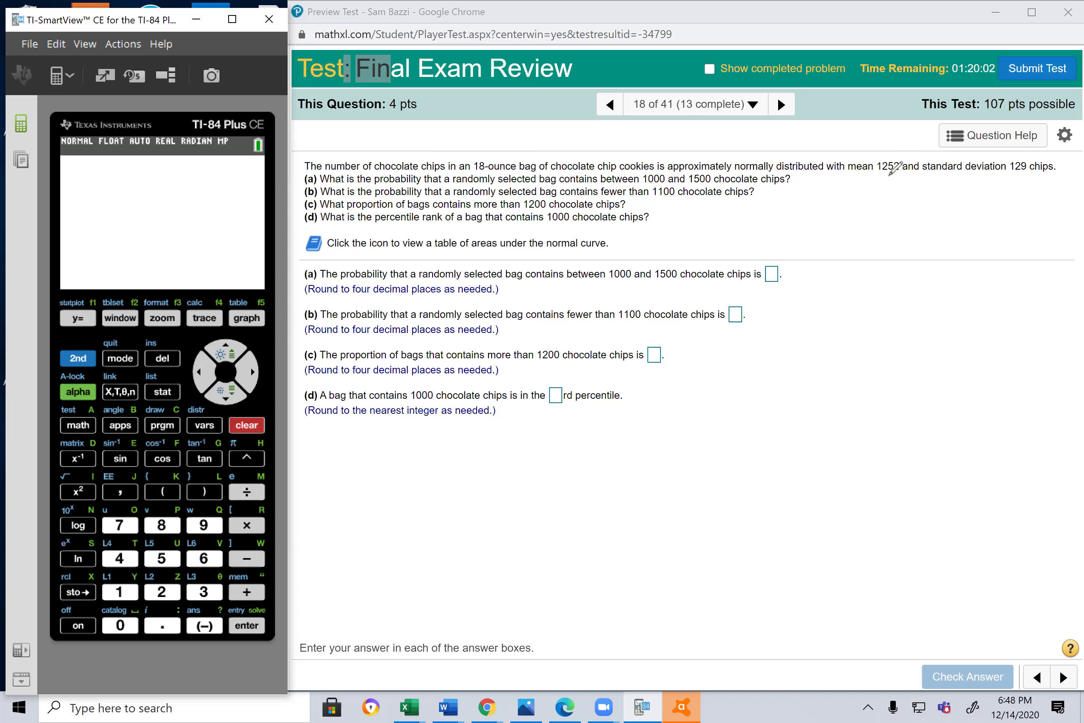
{"action": "mouse_move", "coordinate": [885, 178]}
{"action": "left_mouse_down"}
{"action": "mouse_move", "coordinate": [886, 214]}
{"action": "mouse_move", "coordinate": [904, 174]}
{"action": "left_mouse_up"}
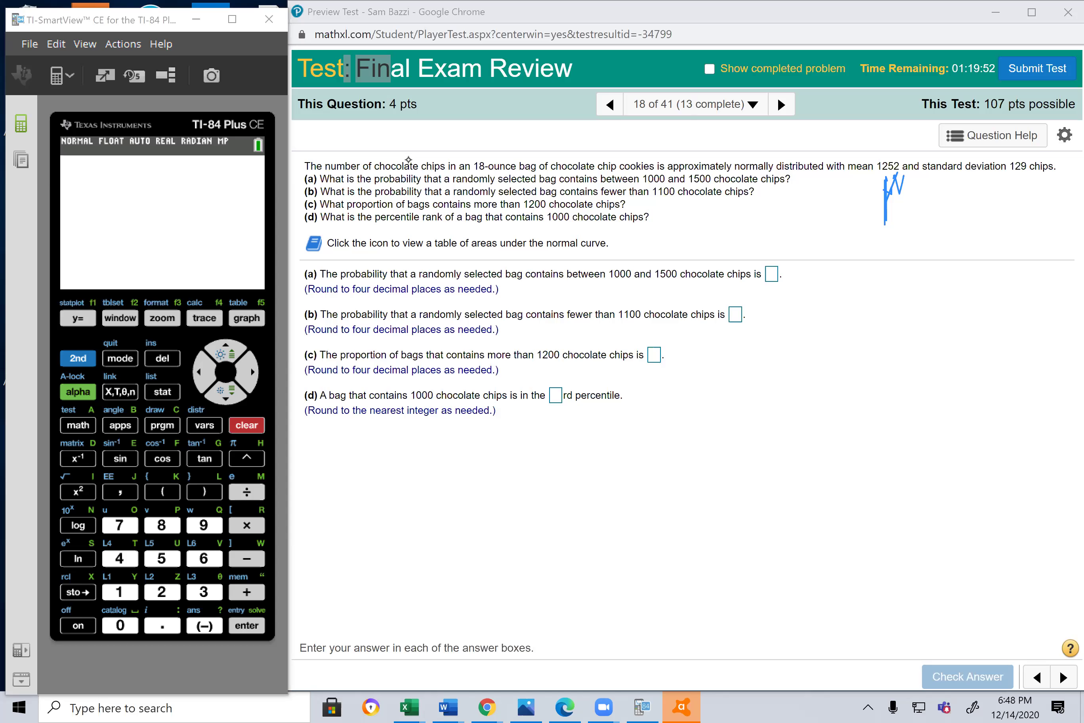
{"action": "mouse_move", "coordinate": [1018, 179]}
{"action": "left_mouse_down"}
{"action": "mouse_move", "coordinate": [1021, 202]}
{"action": "mouse_move", "coordinate": [1008, 194]}
{"action": "mouse_move", "coordinate": [1038, 177]}
{"action": "left_mouse_up"}
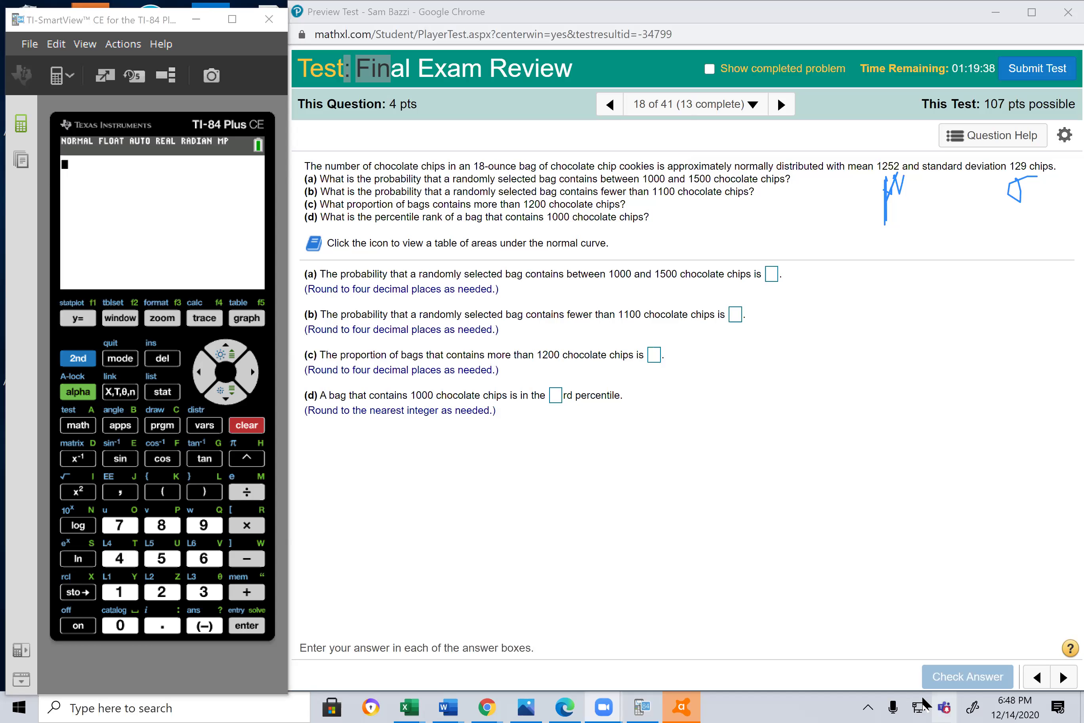
- Start a normalcdf calculation for part (a) with a lower bound of 1000 and an upper bound of 1500
{"action": "left_click", "coordinate": [78, 358]}
{"action": "left_click", "coordinate": [201, 424]}
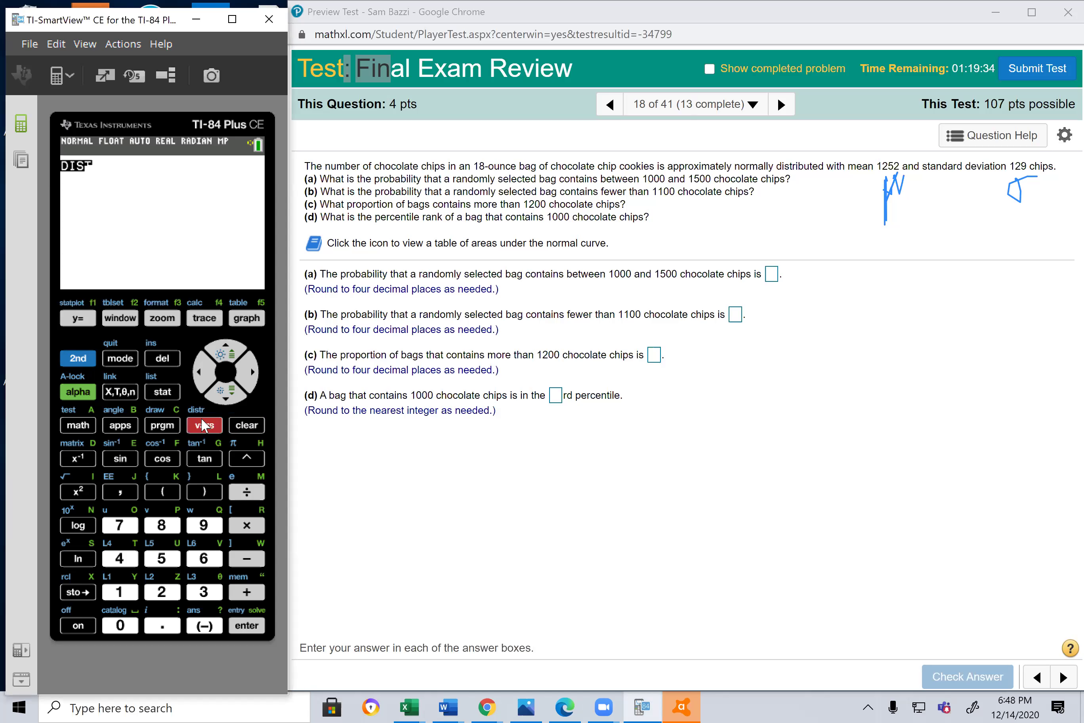
{"action": "left_click", "coordinate": [231, 396]}
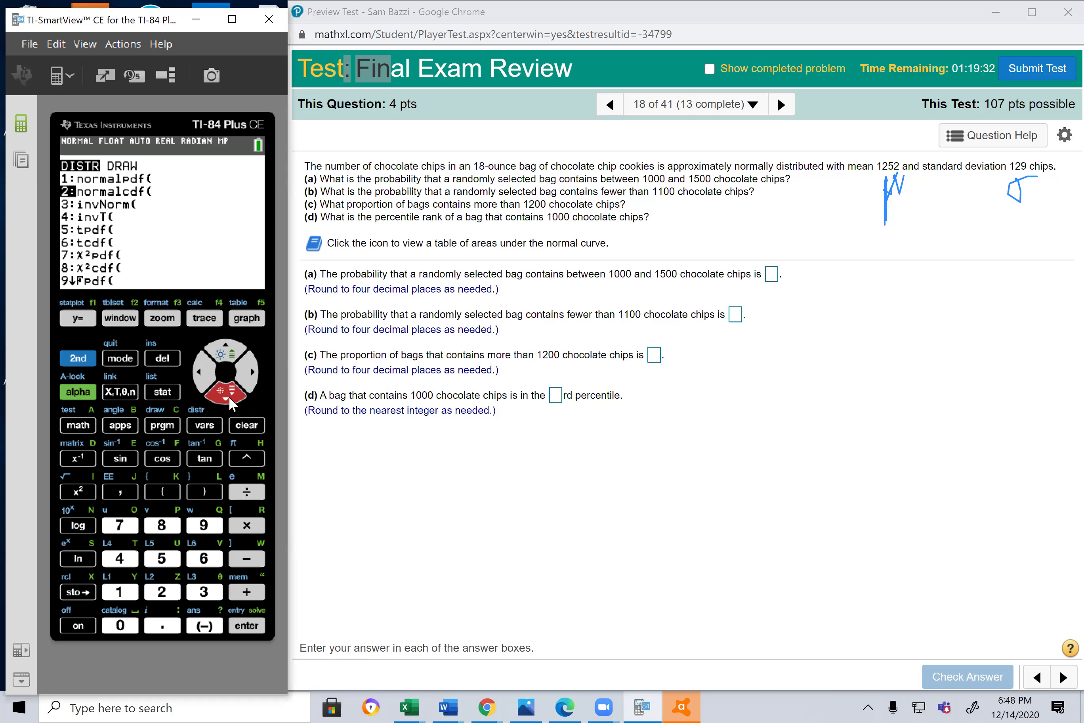
{"action": "left_click", "coordinate": [247, 628]}
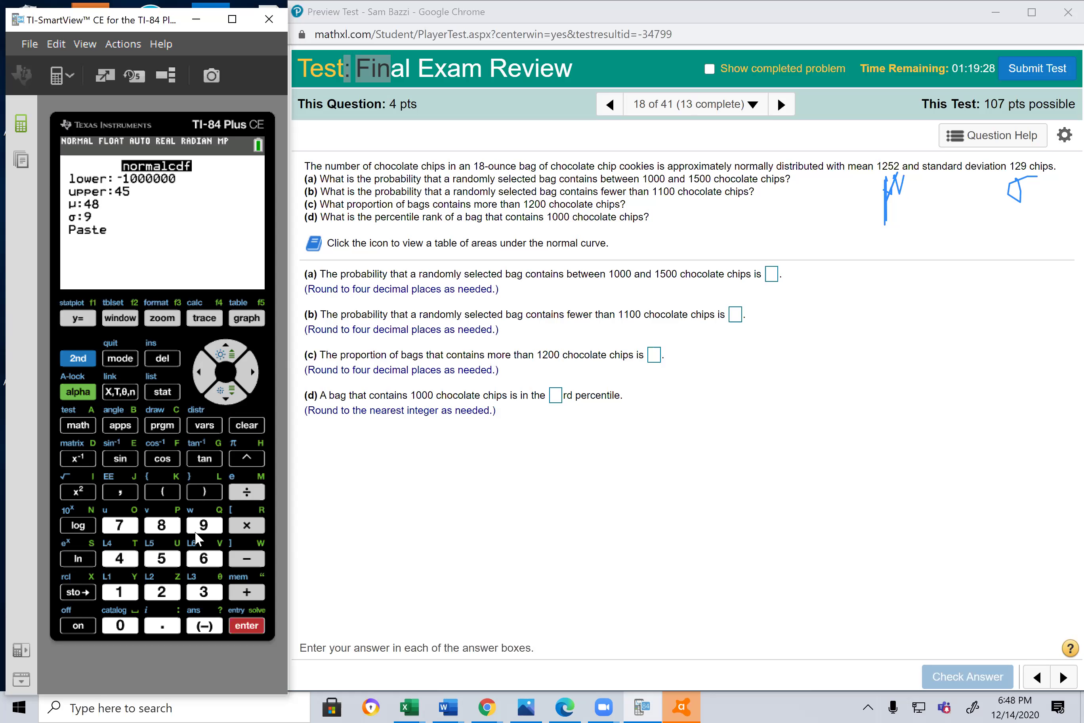
{"action": "left_click", "coordinate": [120, 593]}
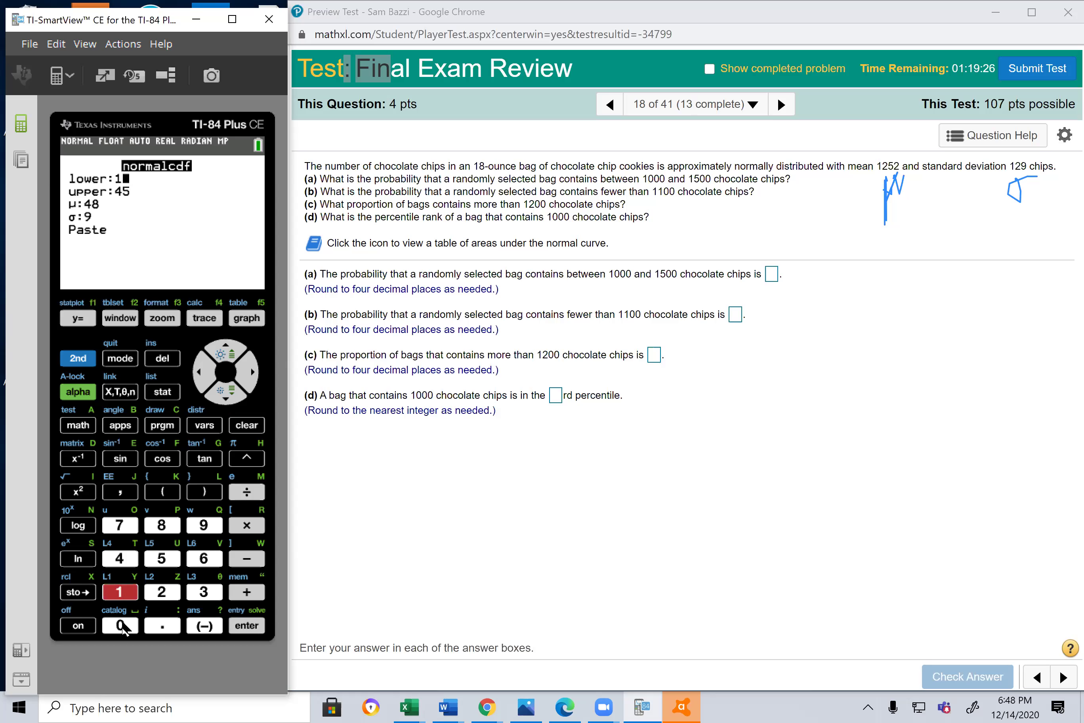
{"action": "double_click", "coordinate": [122, 625]}
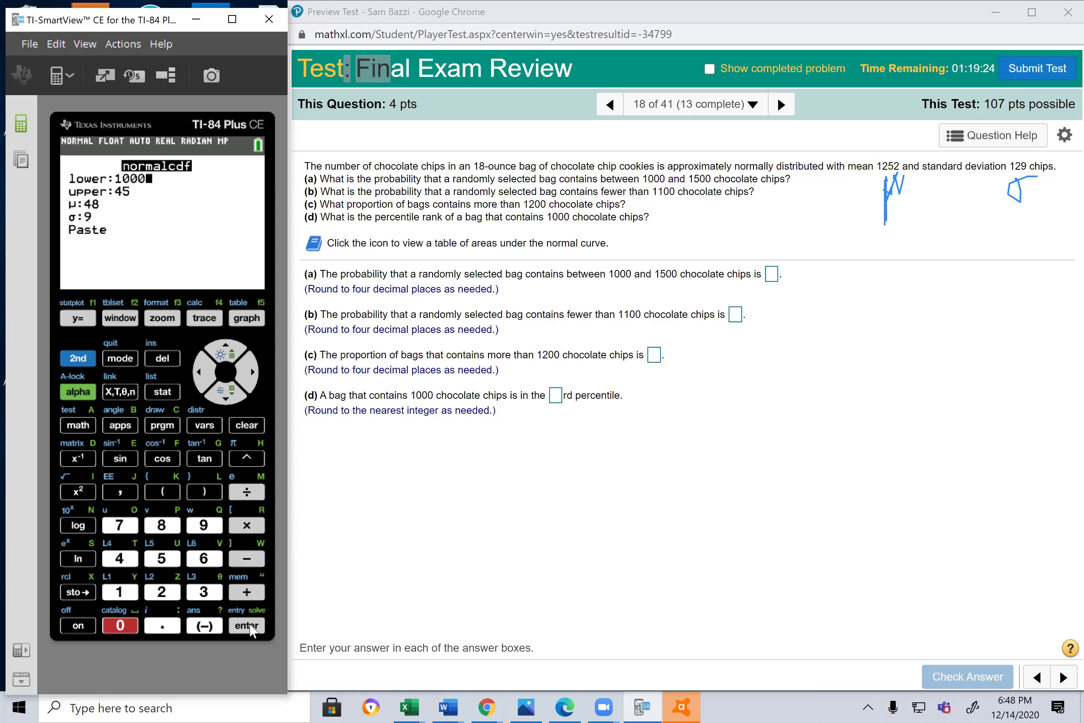
{"action": "left_click", "coordinate": [247, 627]}
{"action": "left_click", "coordinate": [122, 596]}
{"action": "left_click", "coordinate": [164, 559]}
{"action": "left_click", "coordinate": [120, 626]}
{"action": "left_click", "coordinate": [120, 625]}
{"action": "left_click", "coordinate": [252, 629]}
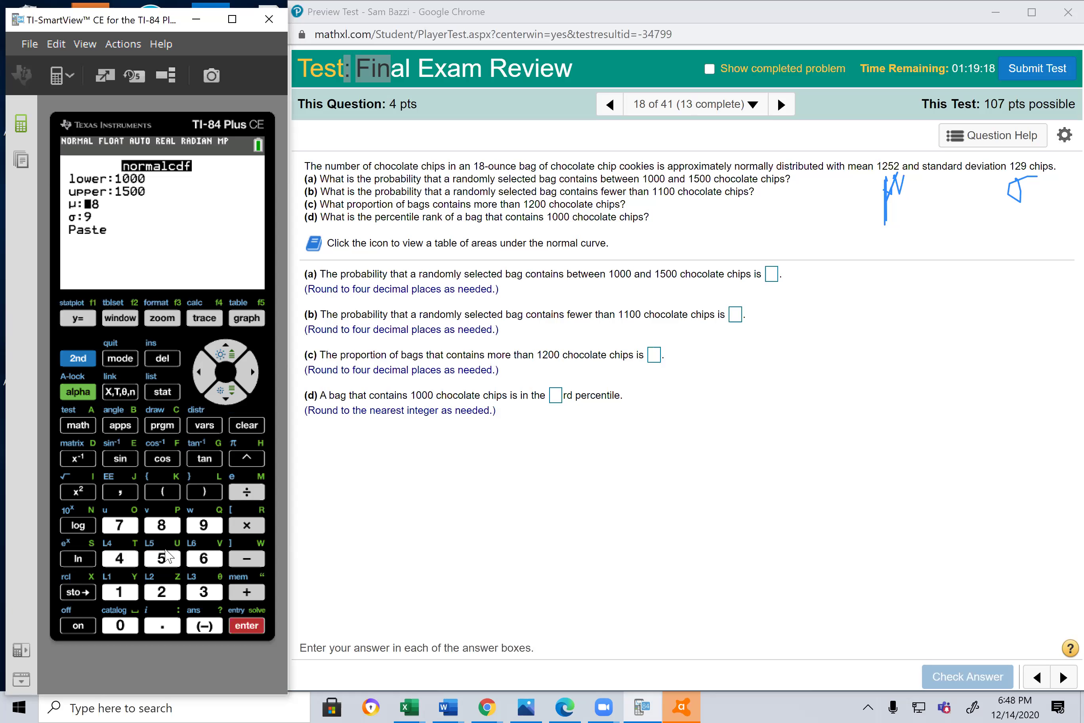
- Set normalcdf's μ to 1252 and σ to 129, and calculate the probability for part (a)
{"action": "left_click", "coordinate": [121, 593]}
{"action": "left_click", "coordinate": [161, 593]}
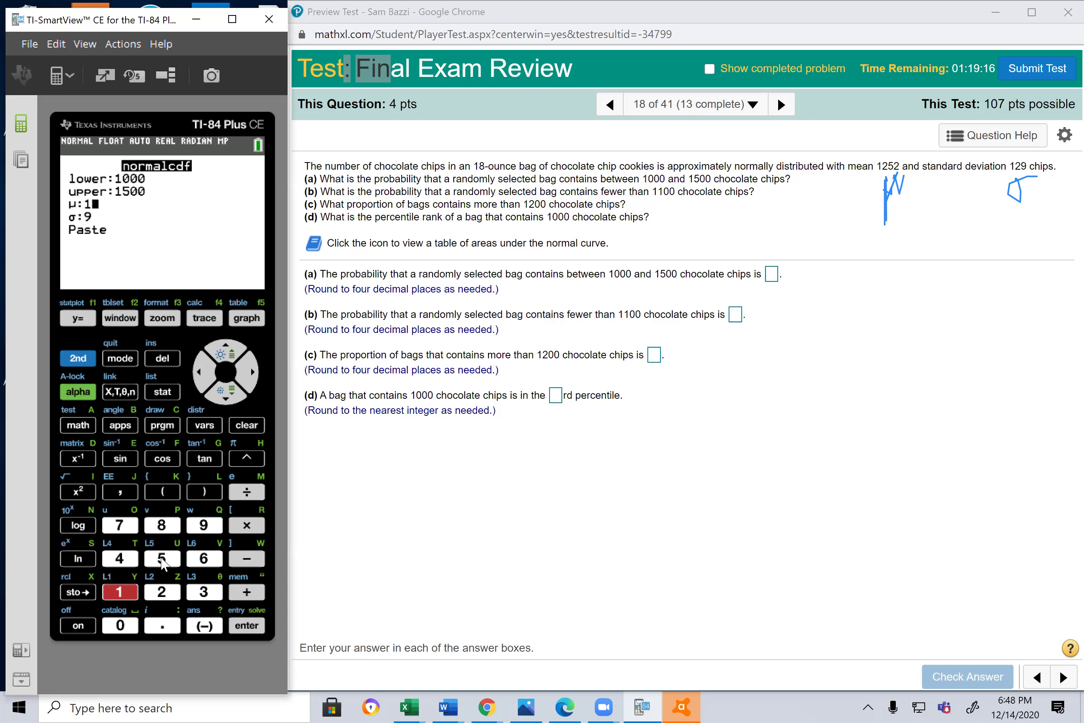
{"action": "left_click", "coordinate": [161, 559]}
{"action": "left_click", "coordinate": [161, 593]}
{"action": "left_click", "coordinate": [237, 627]}
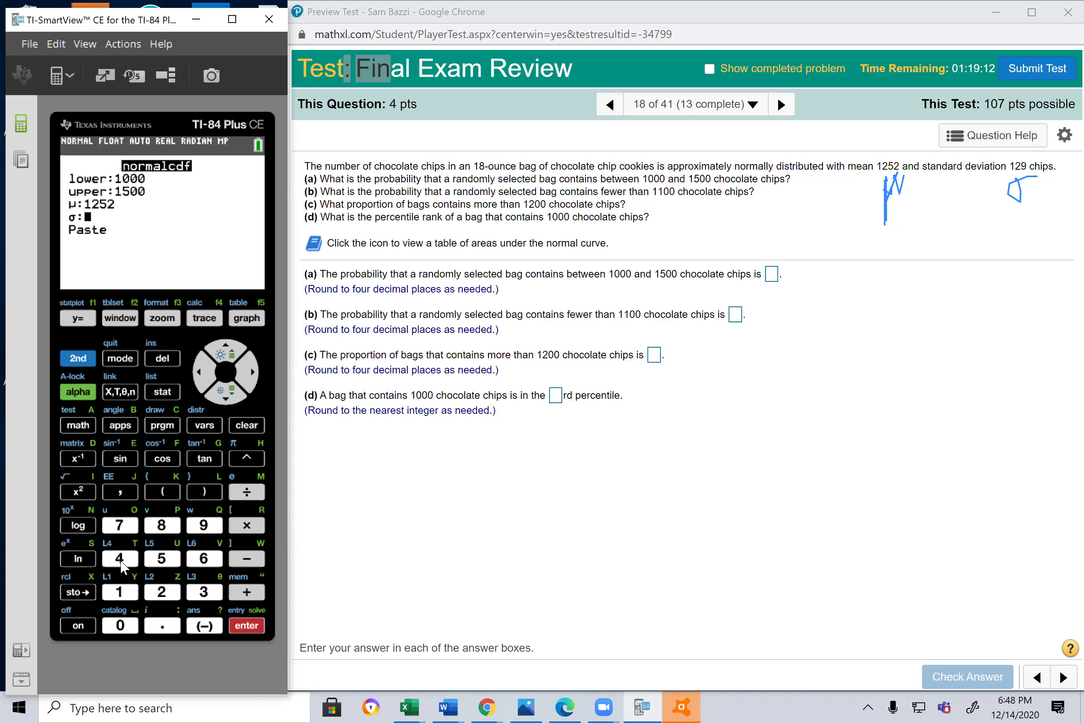
{"action": "left_click", "coordinate": [119, 593]}
{"action": "left_click", "coordinate": [161, 592]}
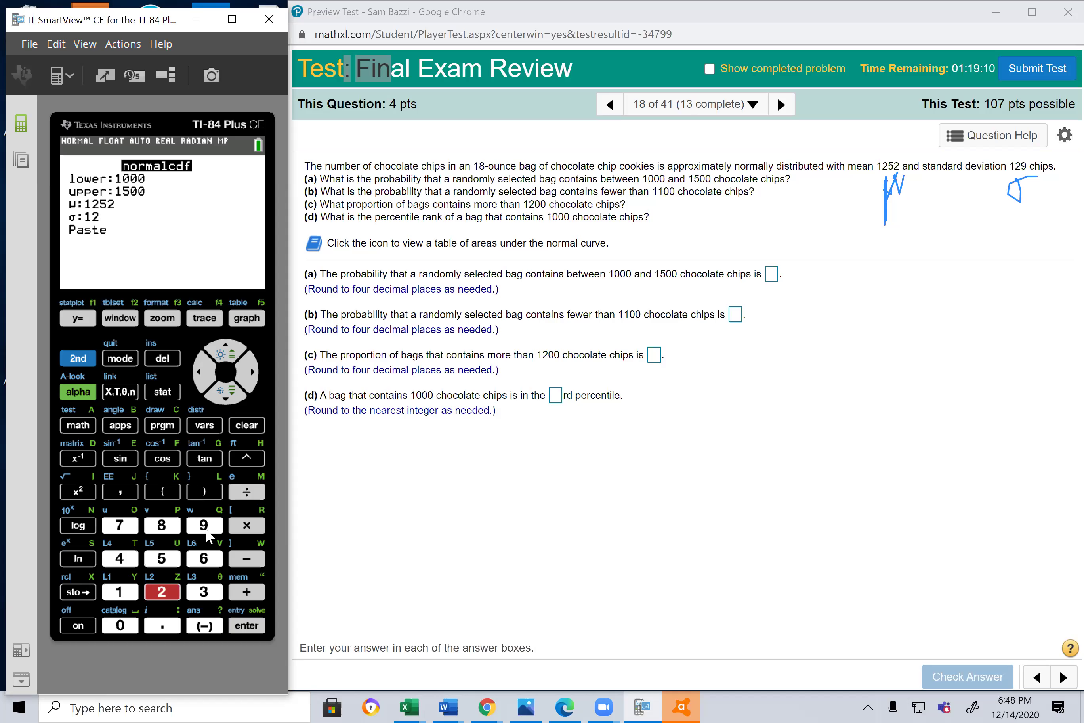
{"action": "left_click", "coordinate": [243, 628]}
{"action": "left_click", "coordinate": [242, 628]}
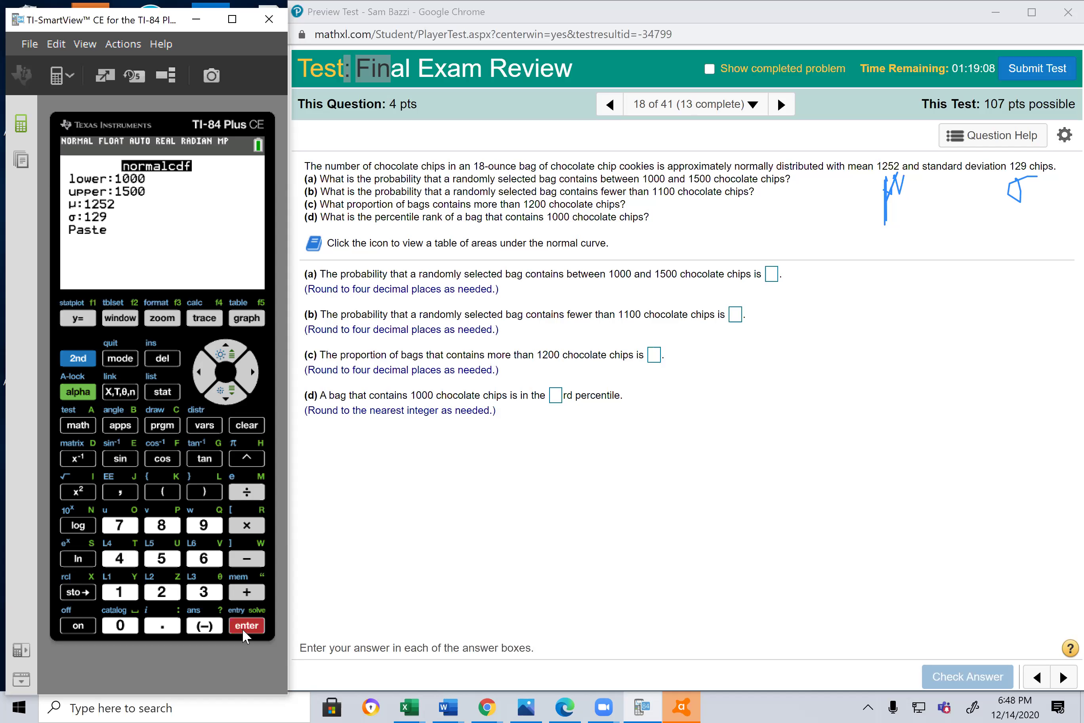
{"action": "left_click", "coordinate": [243, 628]}
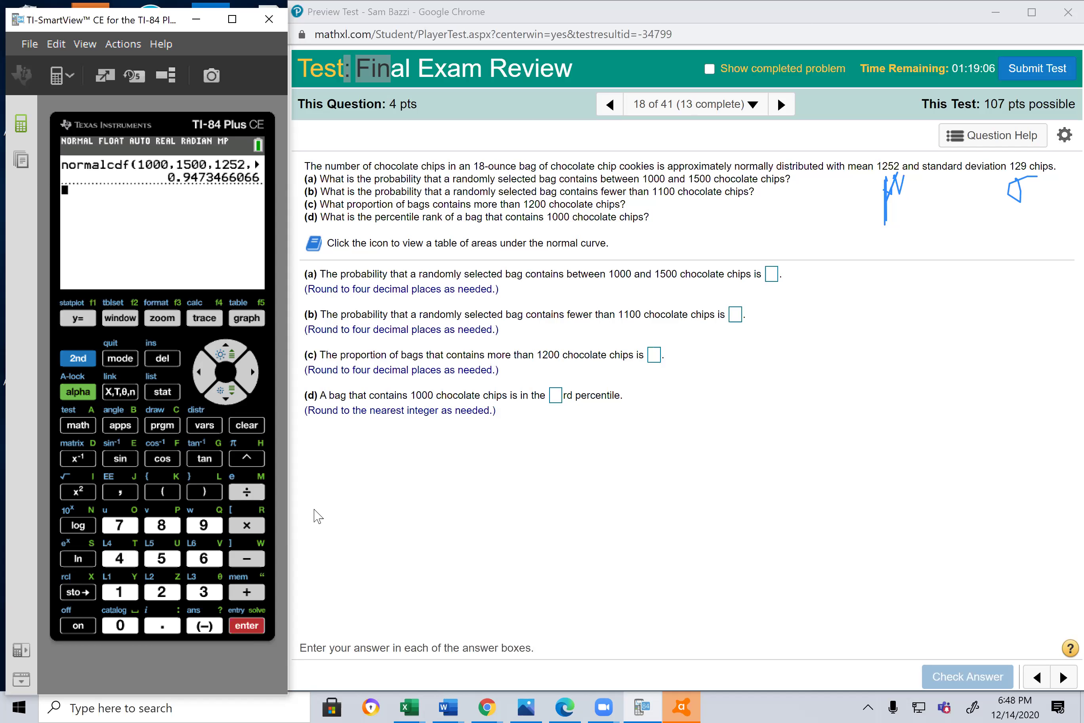
- Enter 0.9473 as the probability for part (a) of question 18
{"action": "left_click", "coordinate": [774, 275]}
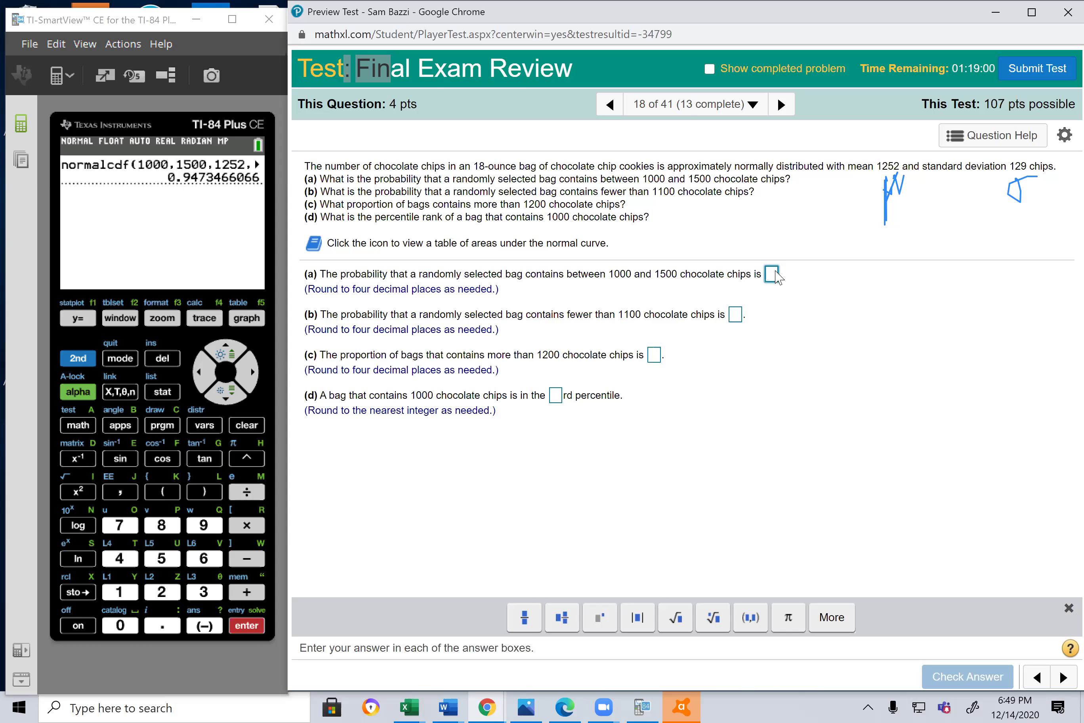
{"action": "type", "text": "0.9473"}
{"action": "left_click", "coordinate": [737, 314]}
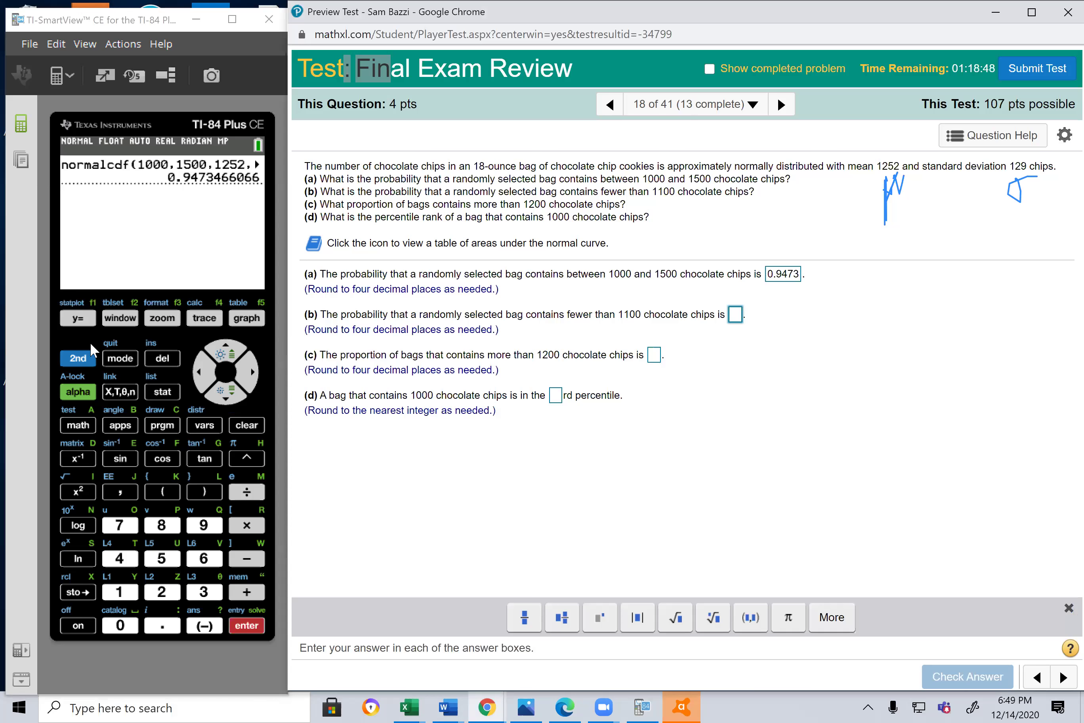
- Start a normalcdf calculation for part (b) on the calculator with a lower bound of -100000000
{"action": "left_click", "coordinate": [78, 358]}
{"action": "left_click", "coordinate": [201, 426]}
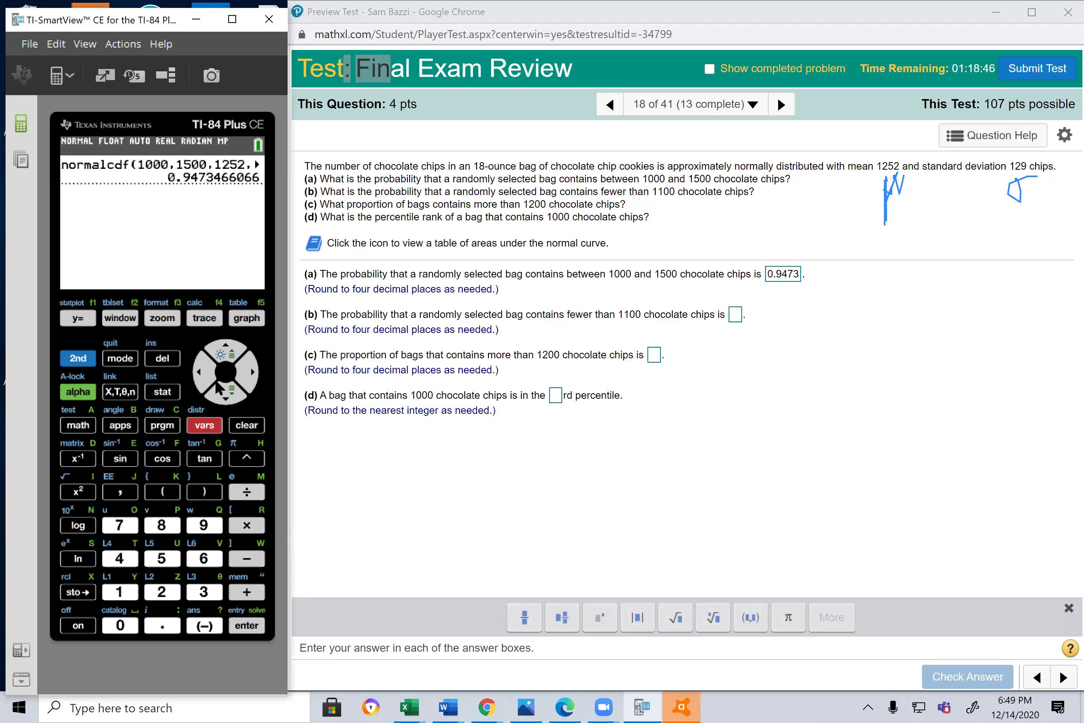
{"action": "key", "text": "Down"}
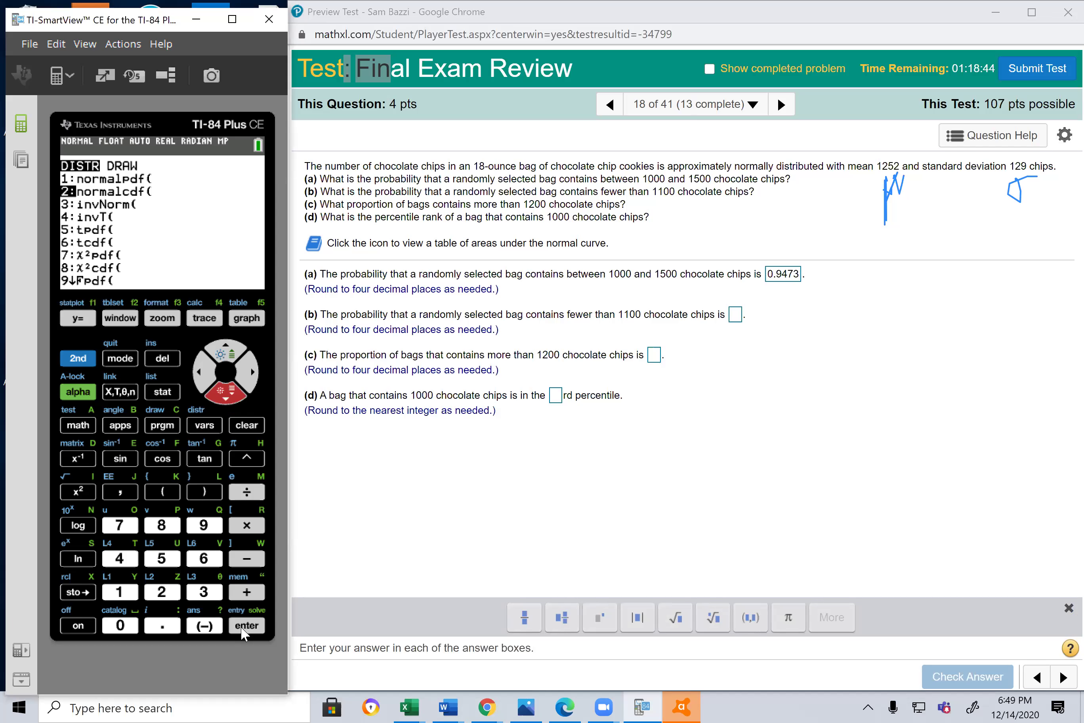
{"action": "left_click", "coordinate": [242, 627]}
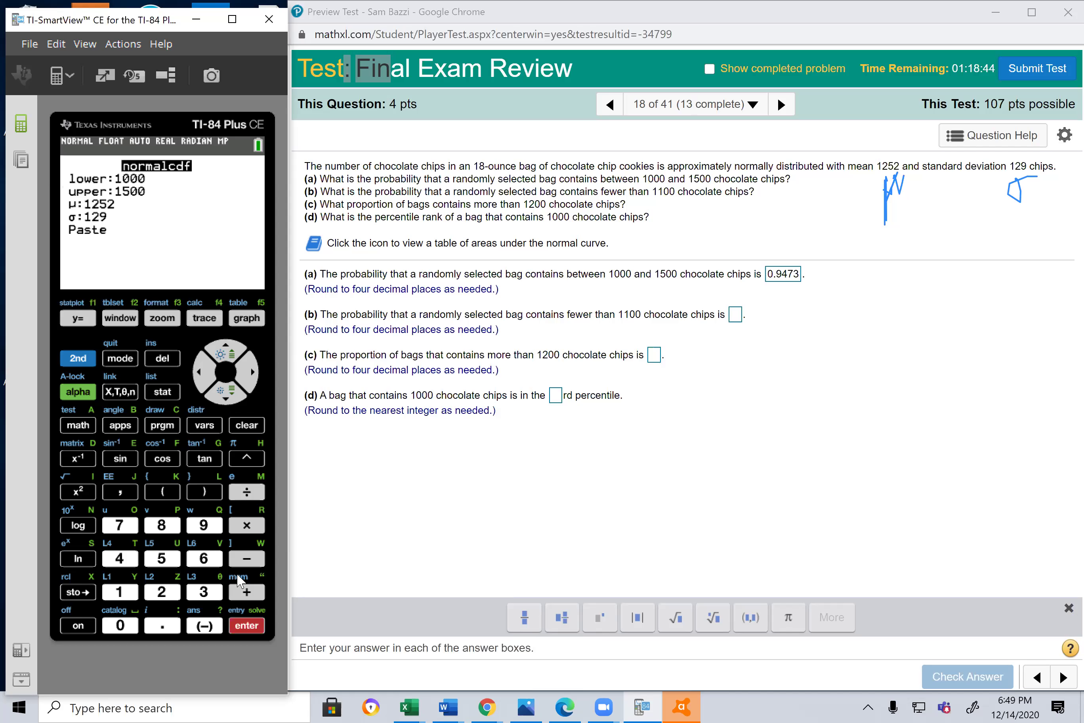
{"action": "left_click", "coordinate": [208, 625]}
{"action": "left_click", "coordinate": [122, 594]}
{"action": "double_click", "coordinate": [122, 625]}
{"action": "double_click", "coordinate": [122, 625]}
{"action": "double_click", "coordinate": [122, 625]}
{"action": "double_click", "coordinate": [122, 625]}
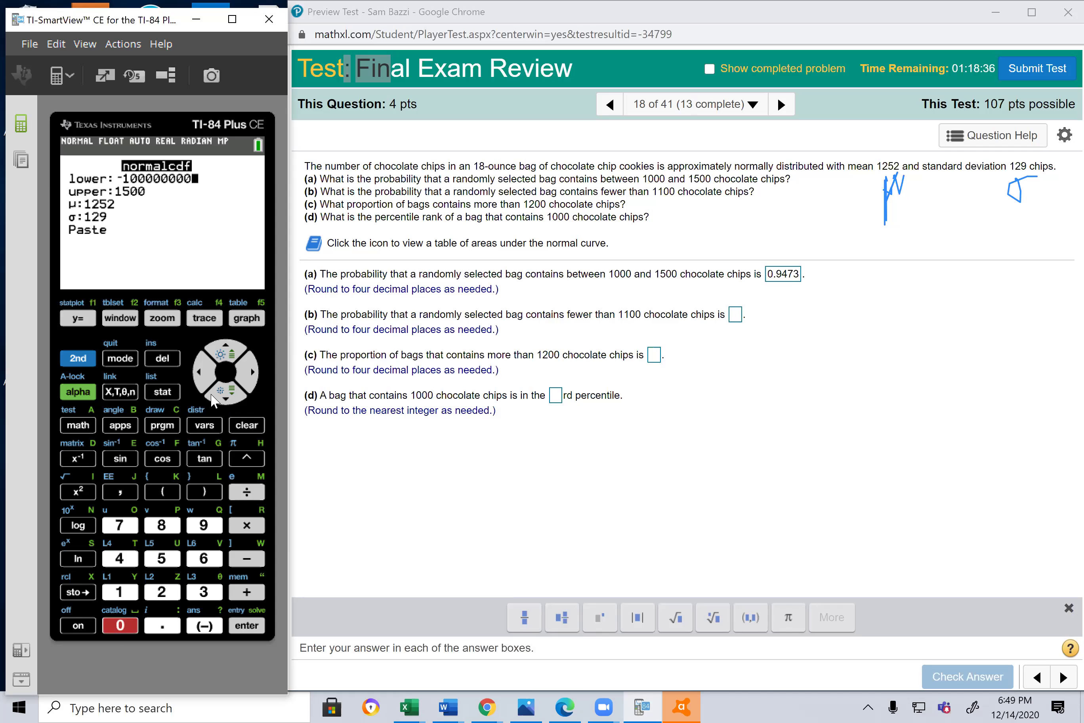
- Set normalcdf's upper bound to 1000, keep the existing μ and σ, and calculate the probability for part (b)
{"action": "left_click", "coordinate": [226, 396]}
{"action": "left_click", "coordinate": [122, 591]}
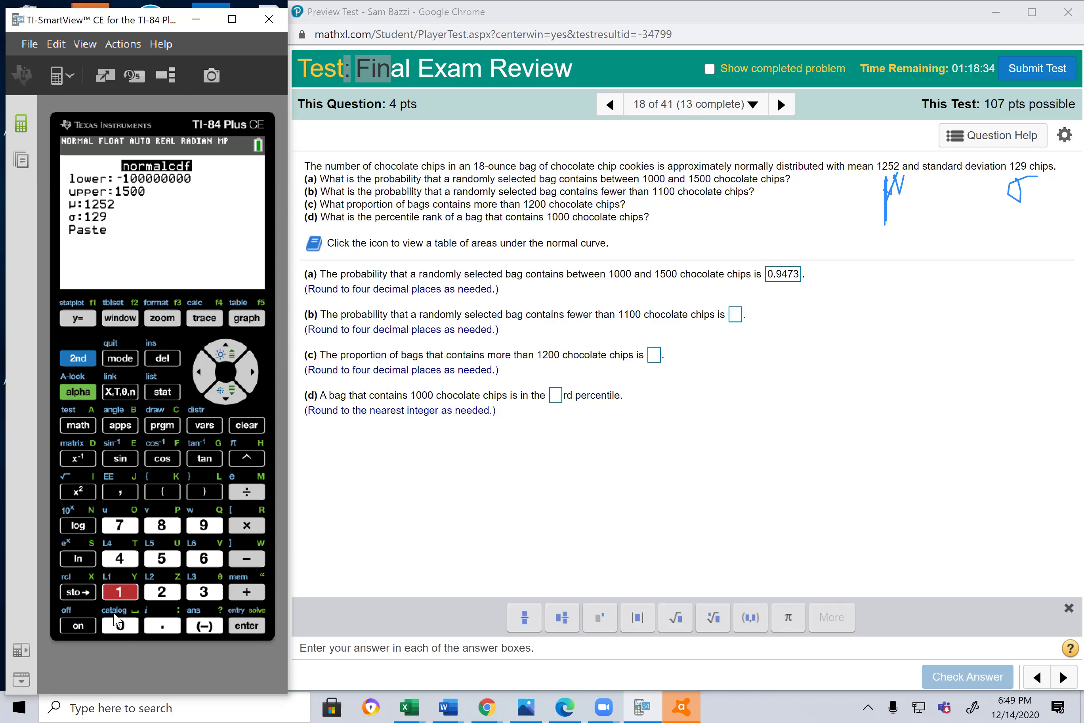
{"action": "double_click", "coordinate": [122, 625]}
{"action": "left_click", "coordinate": [122, 625]}
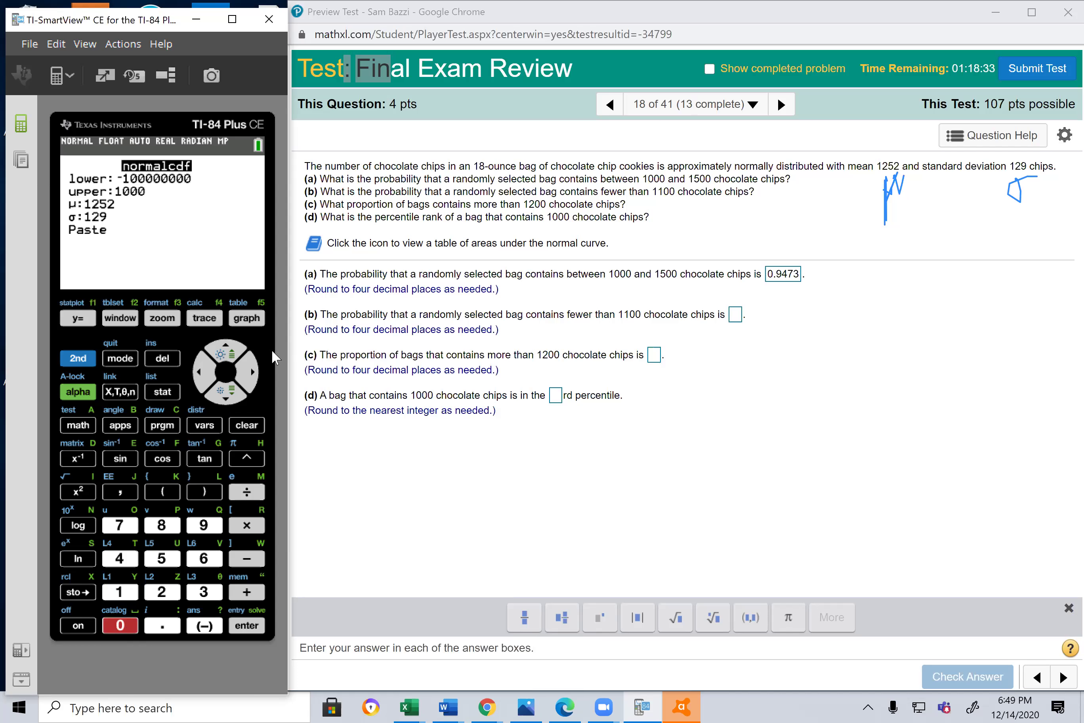
{"action": "double_click", "coordinate": [232, 400]}
{"action": "left_click", "coordinate": [232, 400]}
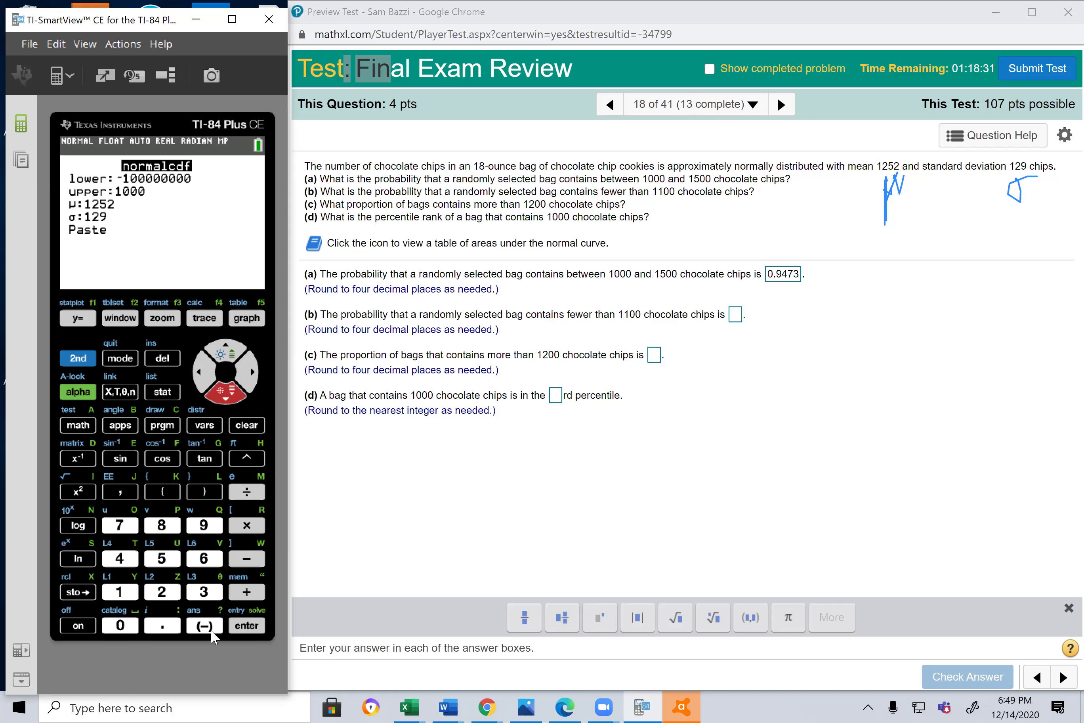
{"action": "left_click", "coordinate": [242, 626]}
{"action": "left_click", "coordinate": [243, 626]}
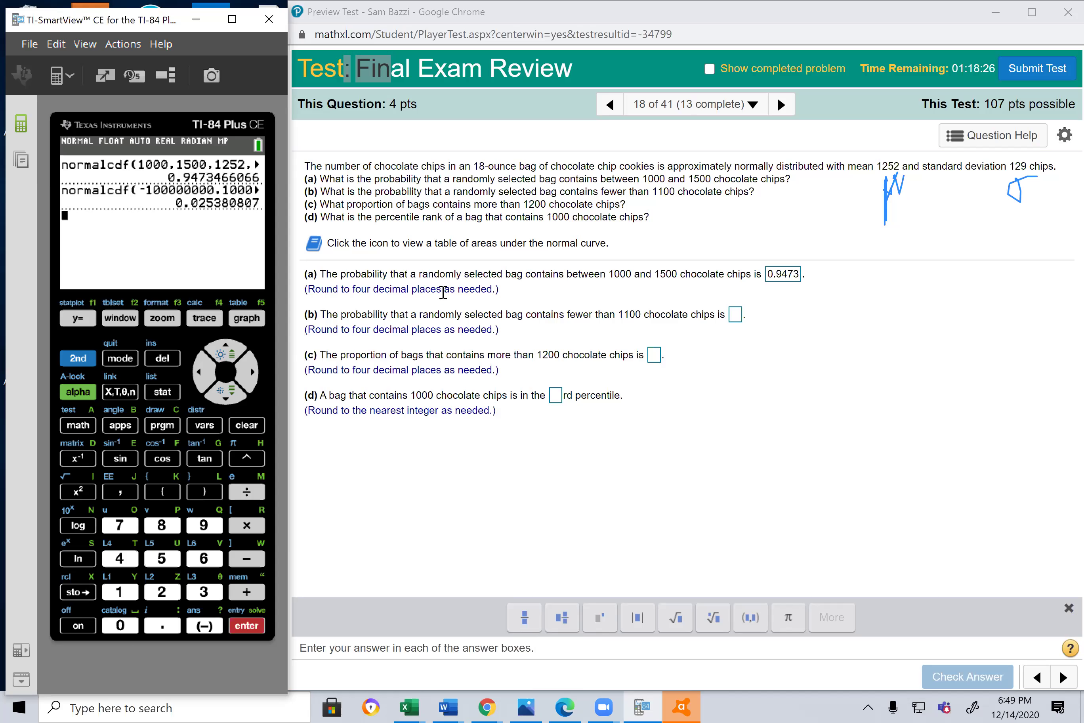
- Enter 0.0254 as the probability for part (b) of question 18
{"action": "left_click", "coordinate": [735, 320]}
{"action": "type", "text": "0.0254"}
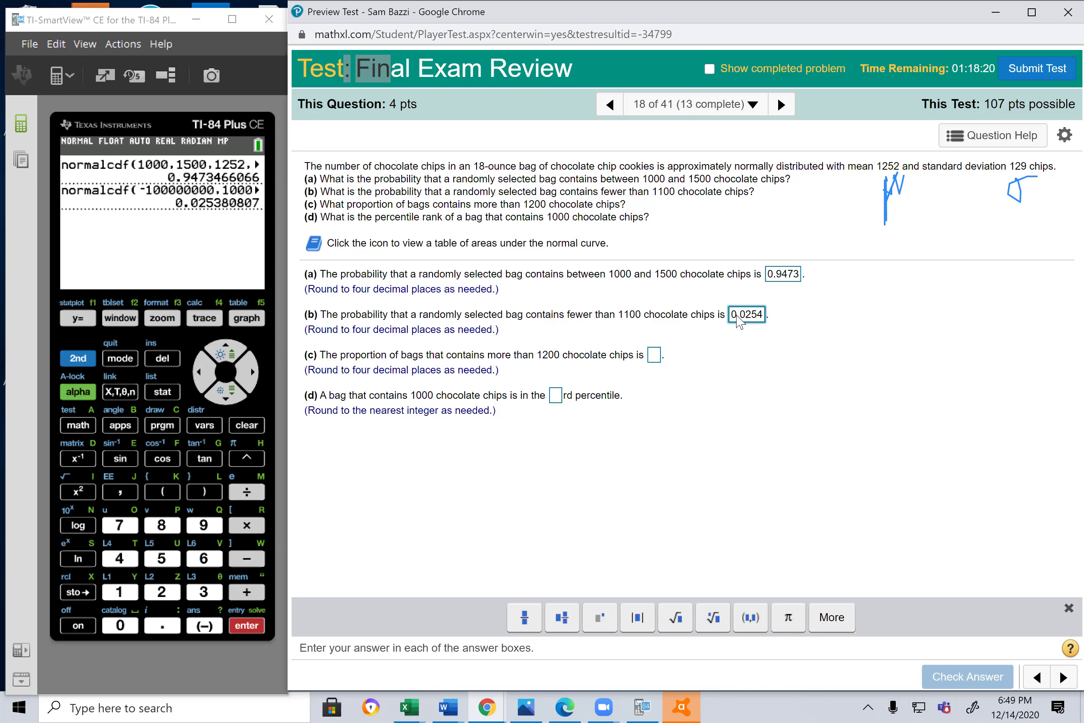
{"action": "left_click", "coordinate": [653, 356]}
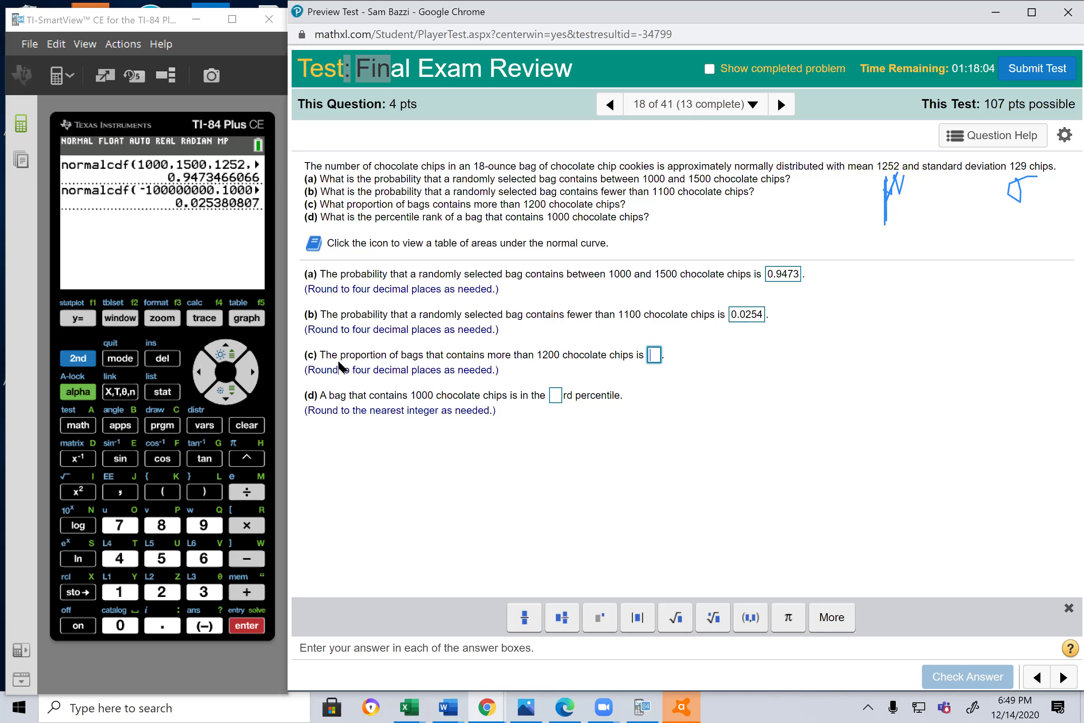
- Start a normalcdf calculation for part (c) on the calculator with a lower bound of 1200
{"action": "left_click", "coordinate": [203, 427]}
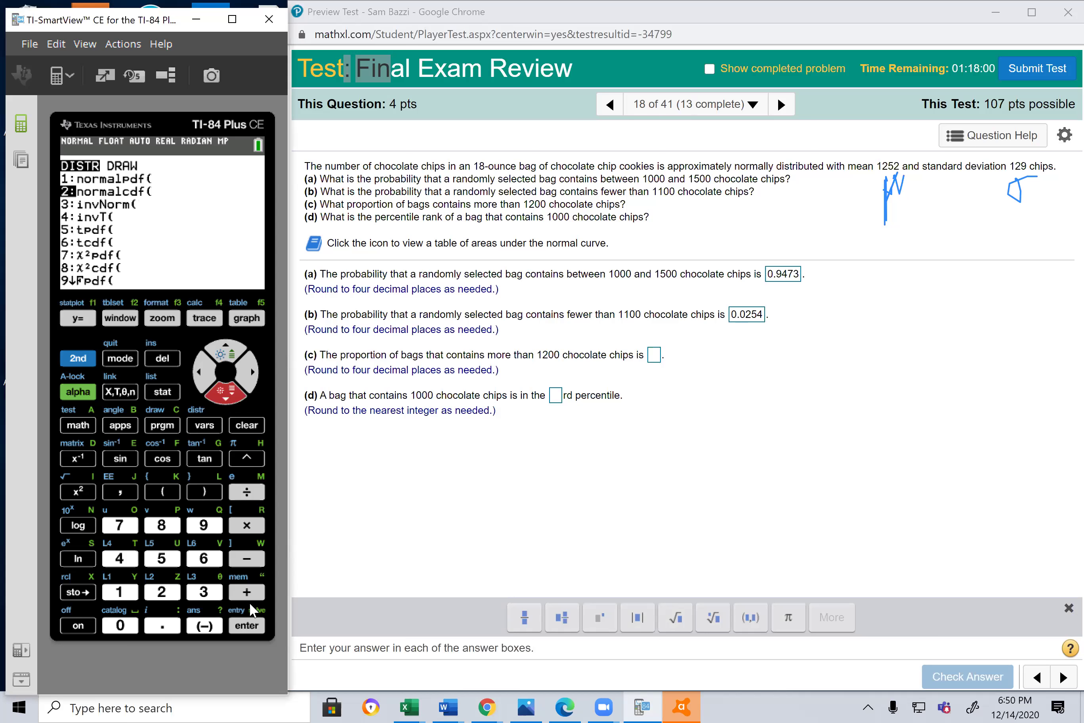
{"action": "left_click", "coordinate": [247, 625]}
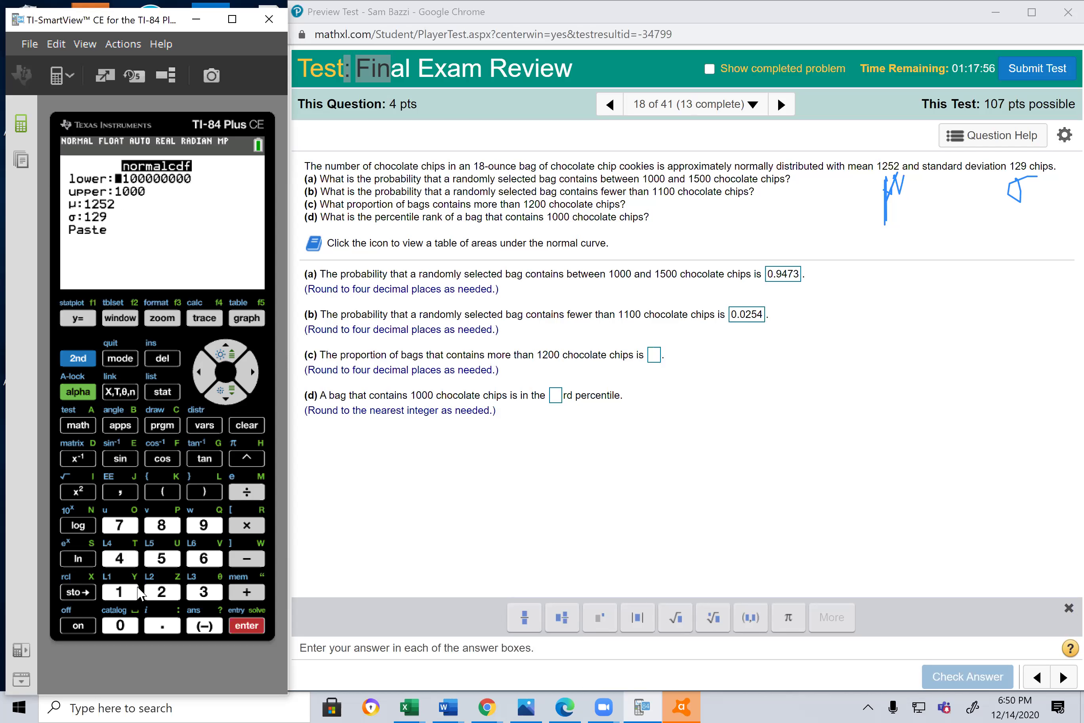
{"action": "left_click", "coordinate": [119, 591]}
{"action": "left_click", "coordinate": [162, 592]}
{"action": "left_click", "coordinate": [121, 626]}
{"action": "left_click", "coordinate": [121, 625]}
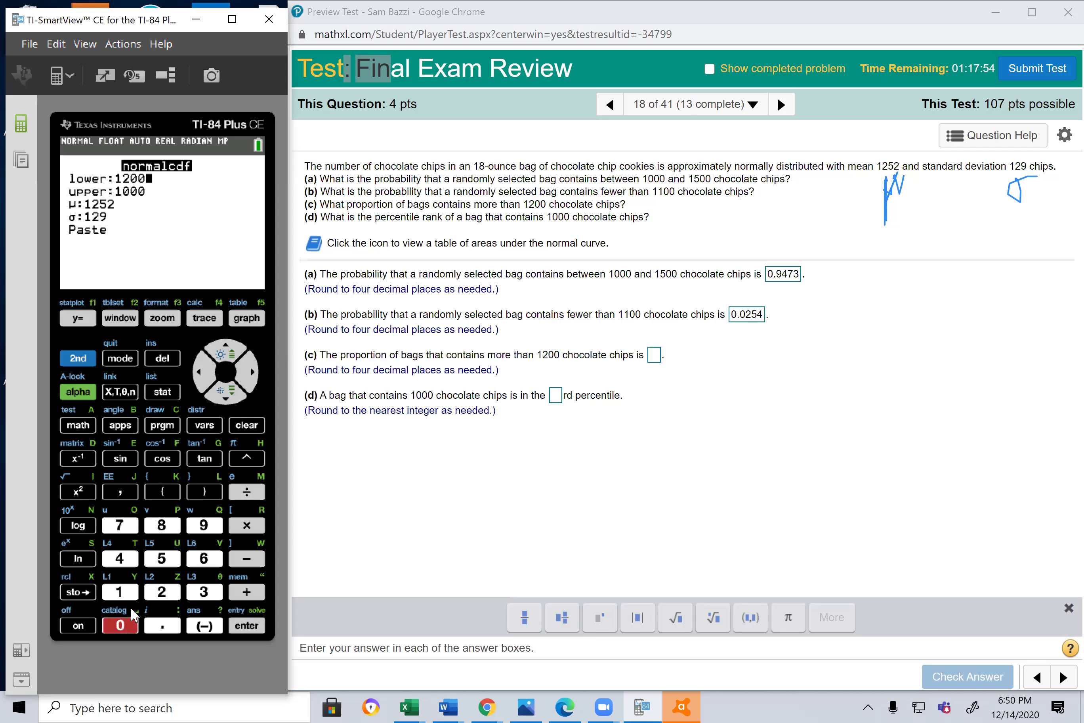
{"action": "left_click", "coordinate": [228, 399]}
{"action": "left_click", "coordinate": [119, 591]}
{"action": "left_click", "coordinate": [120, 626]}
{"action": "double_click", "coordinate": [120, 626]}
{"action": "left_click", "coordinate": [120, 626]}
{"action": "double_click", "coordinate": [120, 625]}
{"action": "left_click", "coordinate": [121, 626]}
{"action": "double_click", "coordinate": [121, 626]}
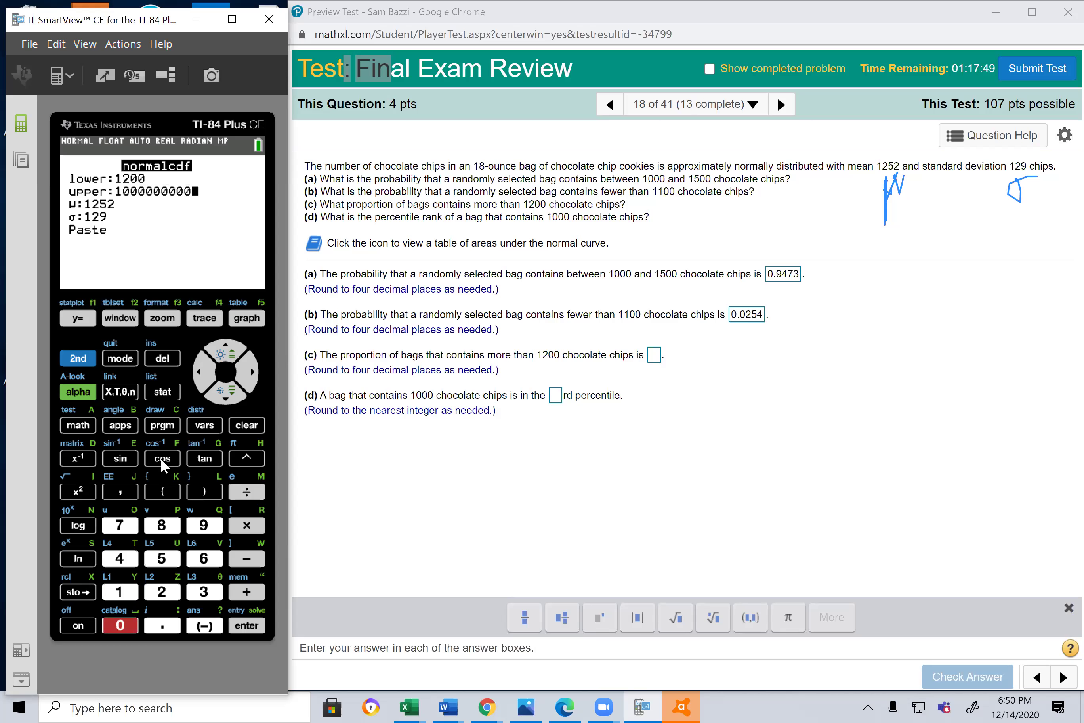
{"action": "left_click", "coordinate": [223, 396]}
{"action": "left_click", "coordinate": [223, 397]}
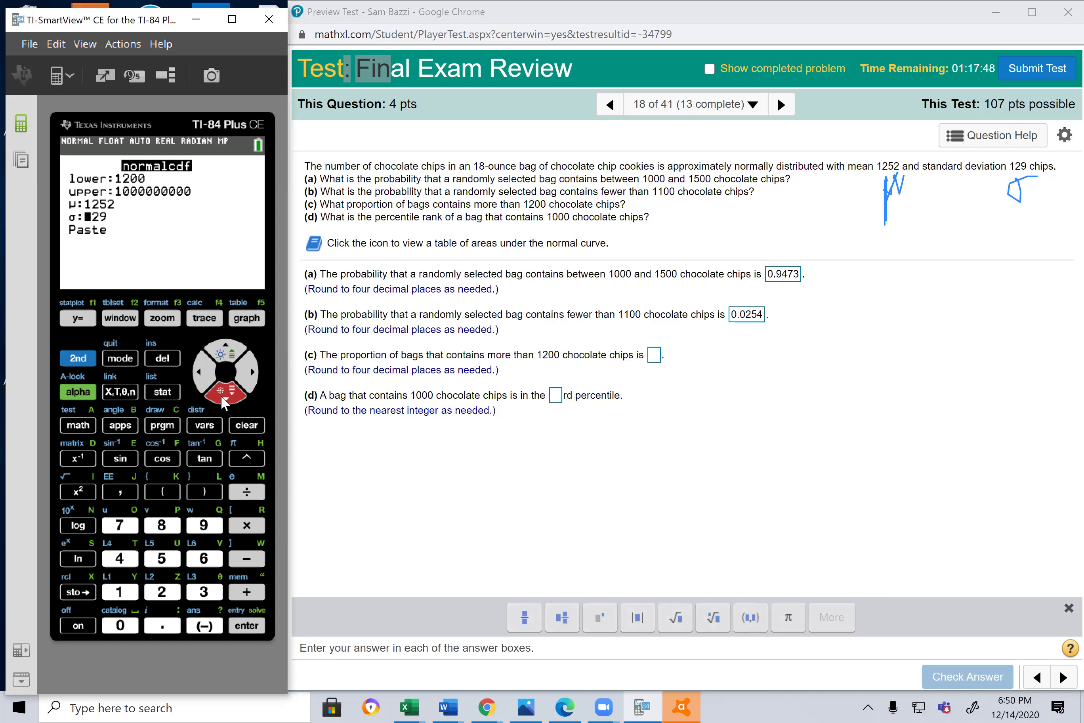
{"action": "left_click", "coordinate": [250, 626]}
{"action": "left_click", "coordinate": [250, 626]}
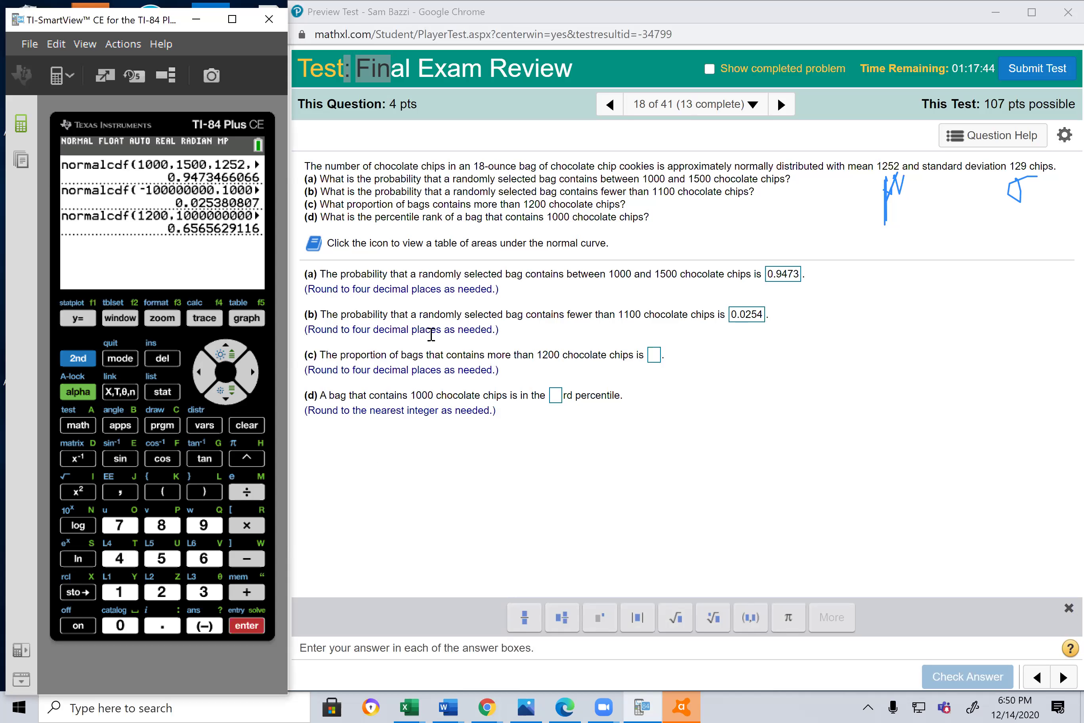
- Enter 0.6566 as the proportion for part (c) of question 18
{"action": "left_click", "coordinate": [655, 356]}
{"action": "type", "text": "0"}
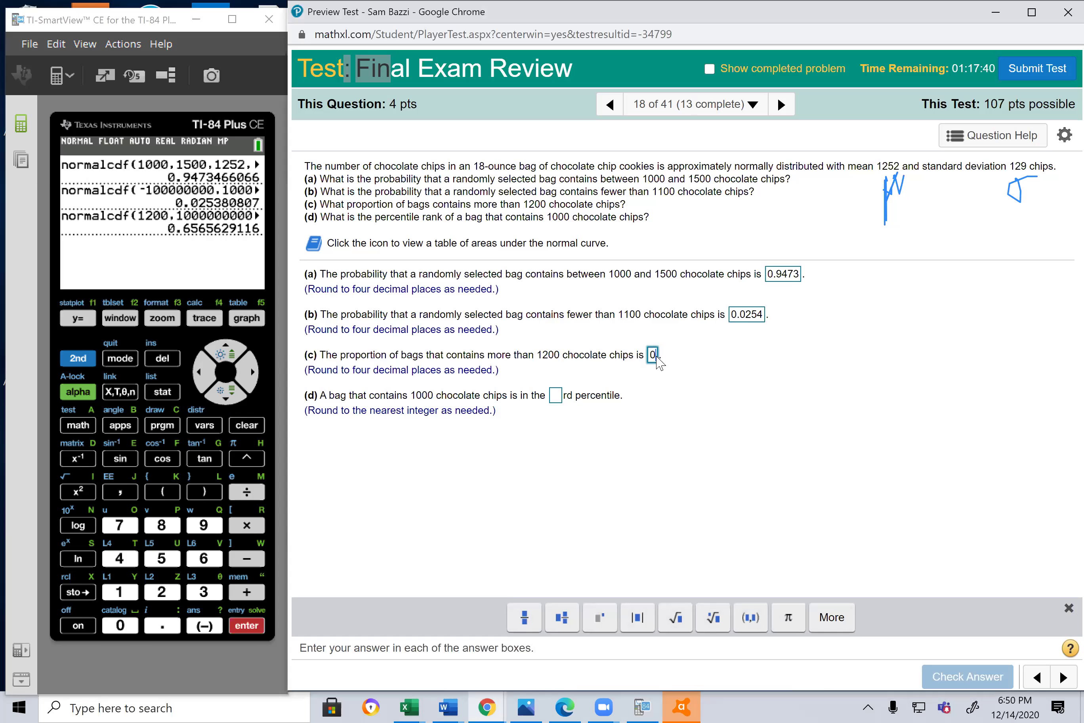
{"action": "type", "text": ".6566"}
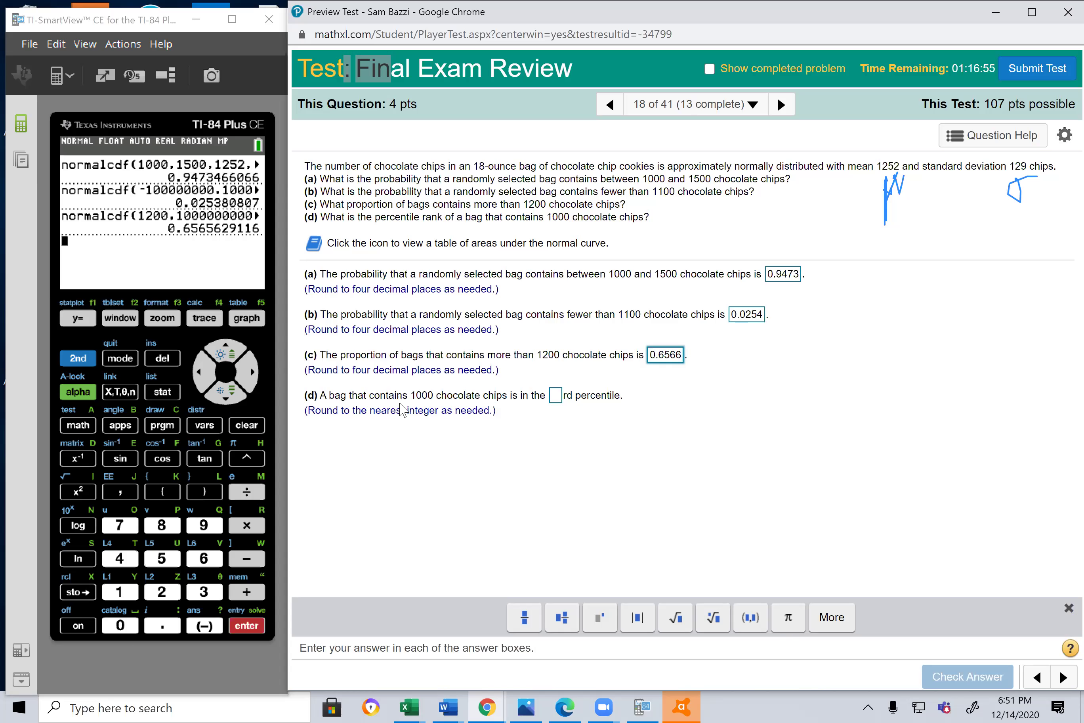
- Start a normalcdf calculation for the percentile in part (d) with a lower bound of -100000000
{"action": "left_click", "coordinate": [88, 353]}
{"action": "left_click", "coordinate": [205, 424]}
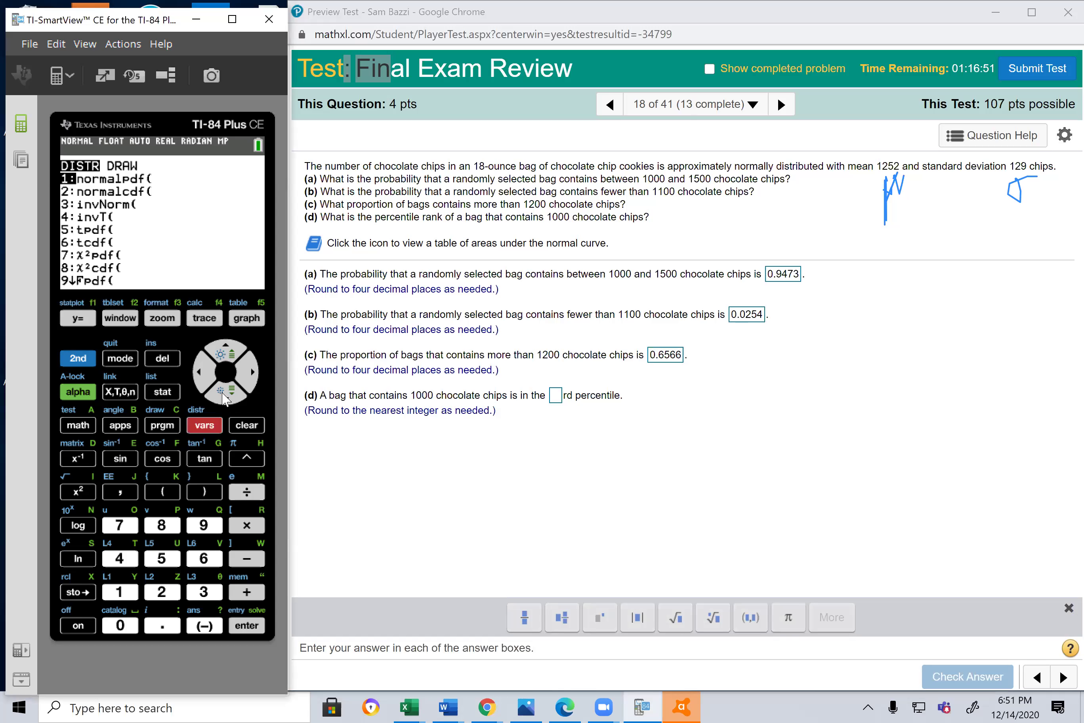
{"action": "left_click", "coordinate": [225, 394]}
{"action": "left_click", "coordinate": [226, 394]}
{"action": "left_click", "coordinate": [229, 352]}
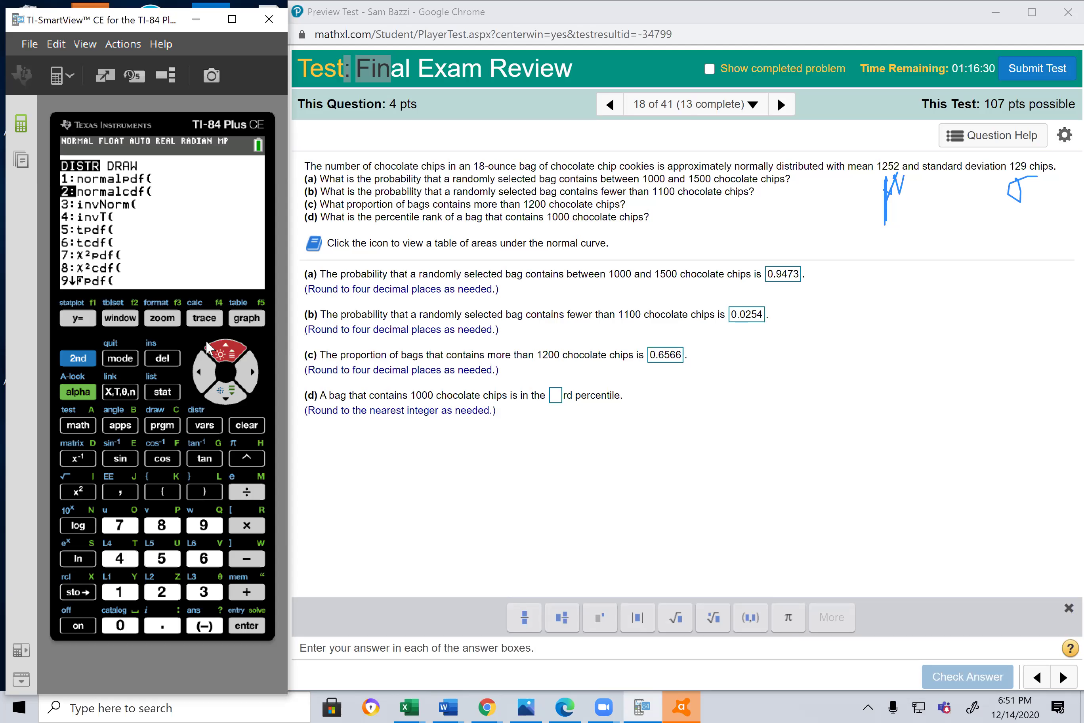
{"action": "left_click", "coordinate": [246, 625]}
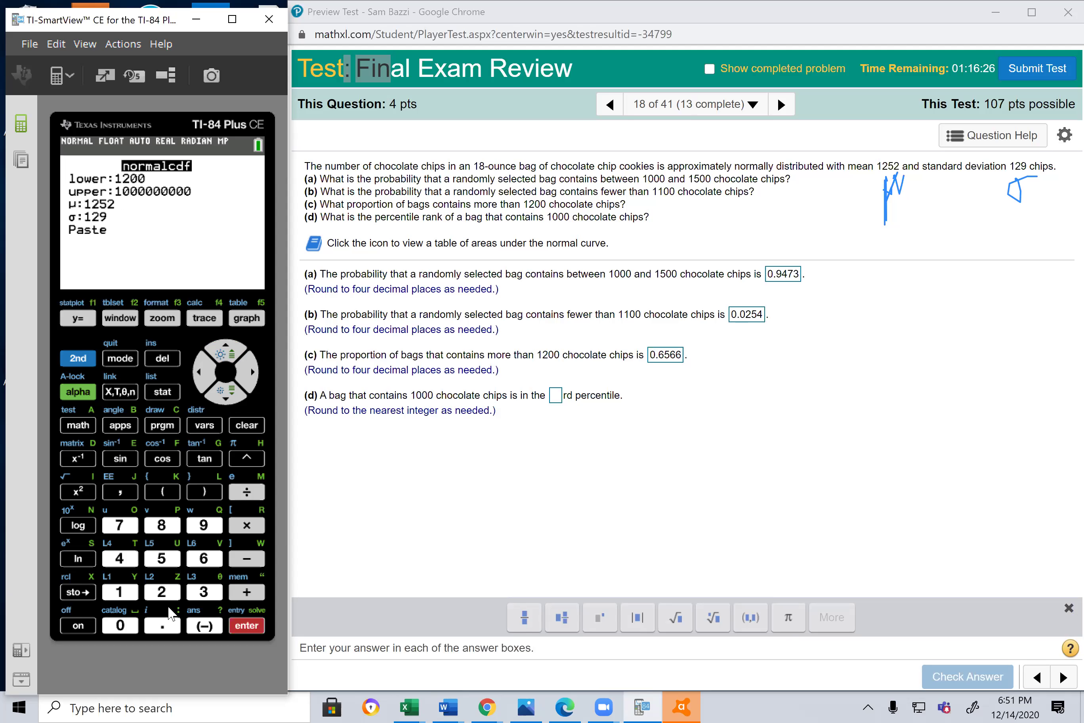
{"action": "left_click", "coordinate": [205, 626]}
{"action": "left_click", "coordinate": [120, 592]}
{"action": "left_click", "coordinate": [120, 625]}
{"action": "left_click", "coordinate": [122, 624]}
{"action": "left_click", "coordinate": [122, 624]}
{"action": "left_click", "coordinate": [122, 624]}
{"action": "left_click", "coordinate": [122, 625]}
{"action": "left_click", "coordinate": [122, 624]}
{"action": "left_click", "coordinate": [122, 625]}
{"action": "left_click", "coordinate": [122, 624]}
{"action": "left_click", "coordinate": [122, 624]}
- Set normalcdf's upper bound to 1000, keep the existing μ and σ, and calculate the area for part (d)
{"action": "left_click", "coordinate": [225, 395]}
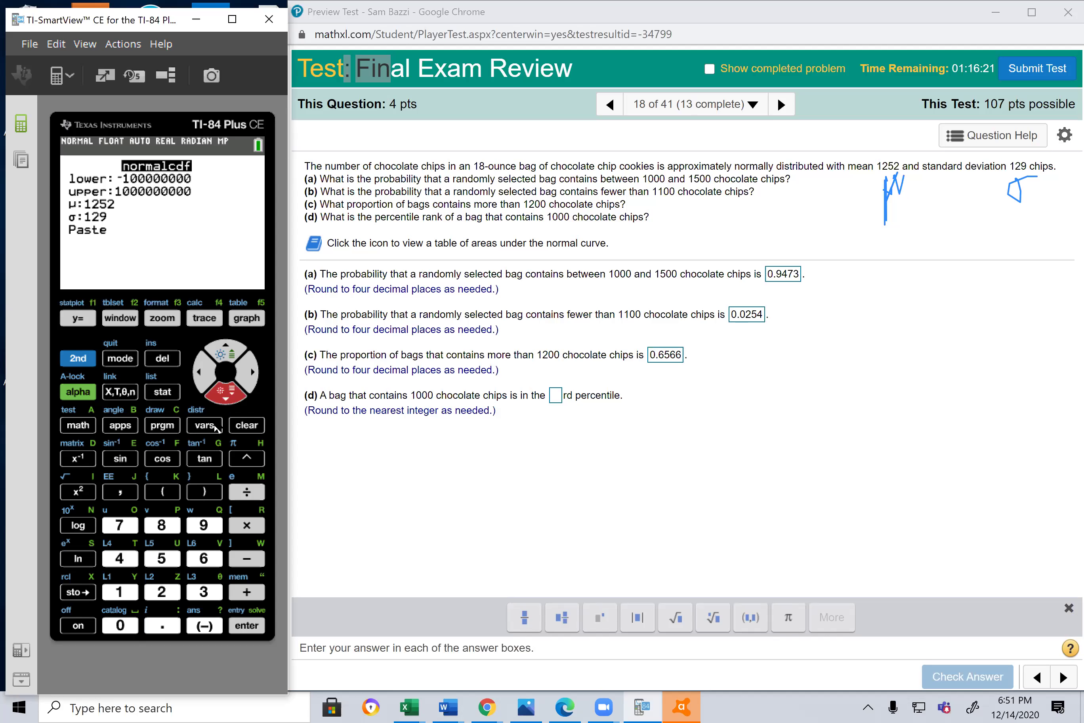
{"action": "left_click", "coordinate": [120, 592]}
{"action": "left_click", "coordinate": [122, 624]}
{"action": "left_click", "coordinate": [122, 624]}
{"action": "left_click", "coordinate": [122, 624]}
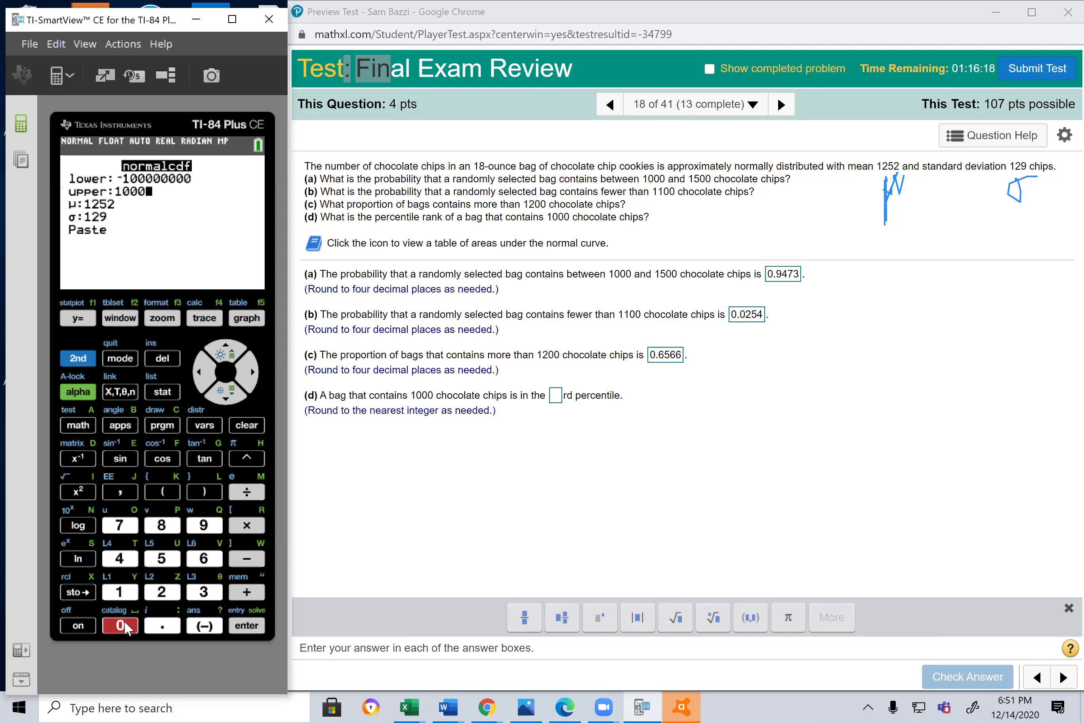
{"action": "left_click", "coordinate": [224, 396]}
{"action": "left_click", "coordinate": [224, 396]}
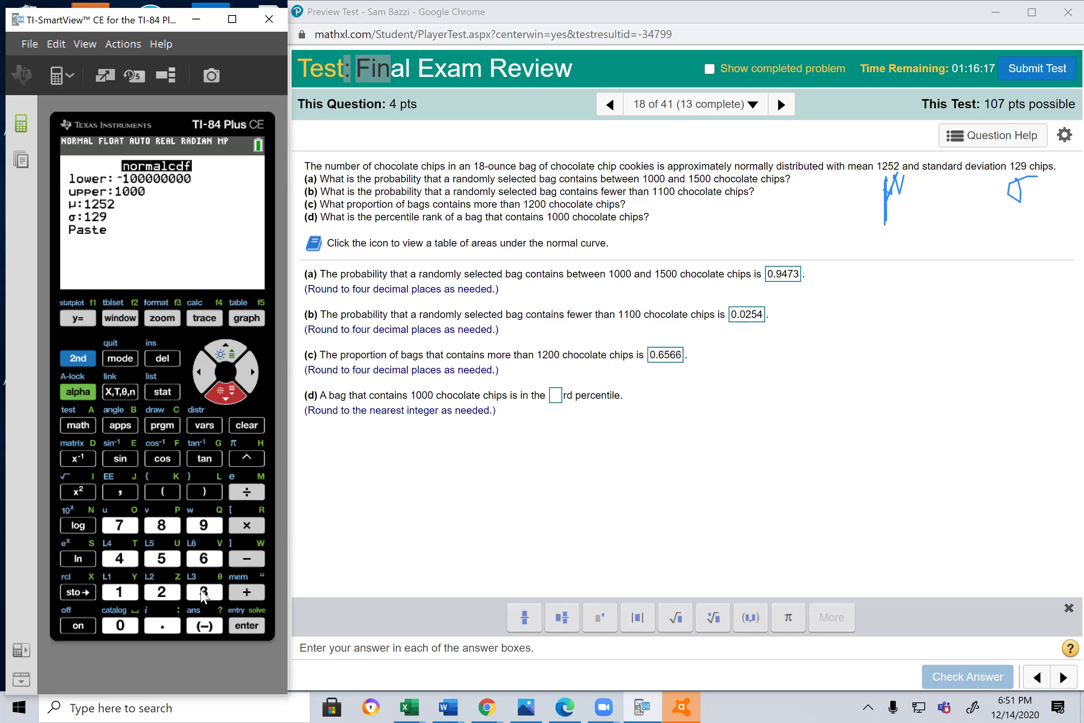
{"action": "left_click", "coordinate": [242, 625]}
{"action": "left_click", "coordinate": [242, 627]}
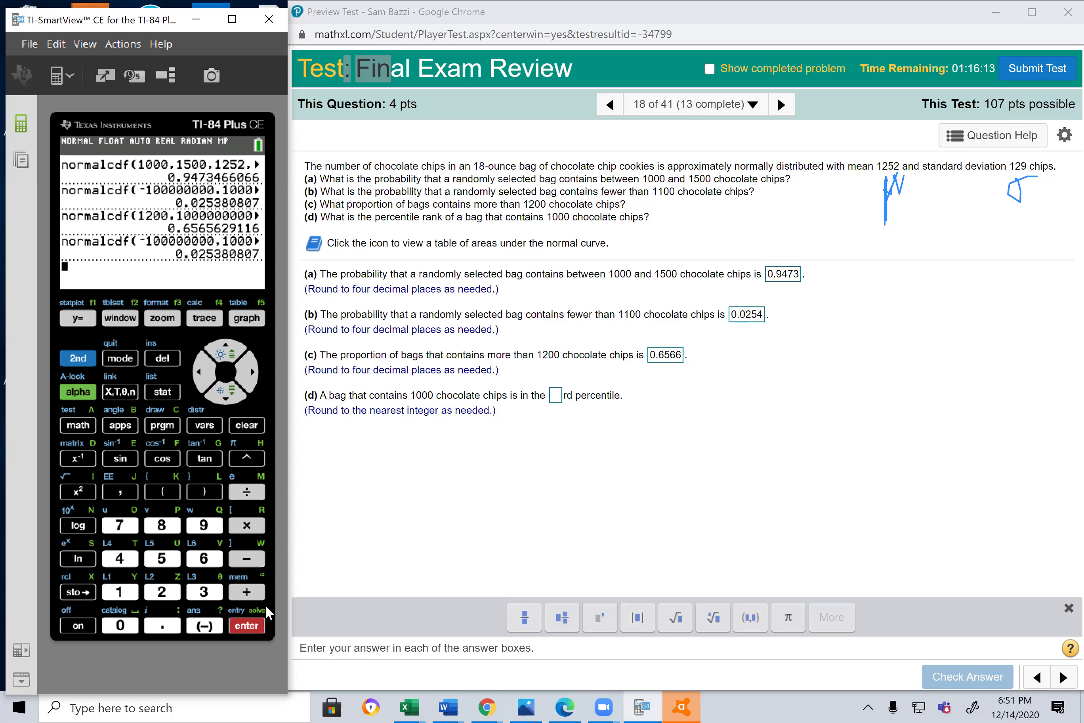
- Enter 3 as the percentile for part (d), rounded to the nearest integer, and continue to question 19
{"action": "left_click", "coordinate": [554, 401]}
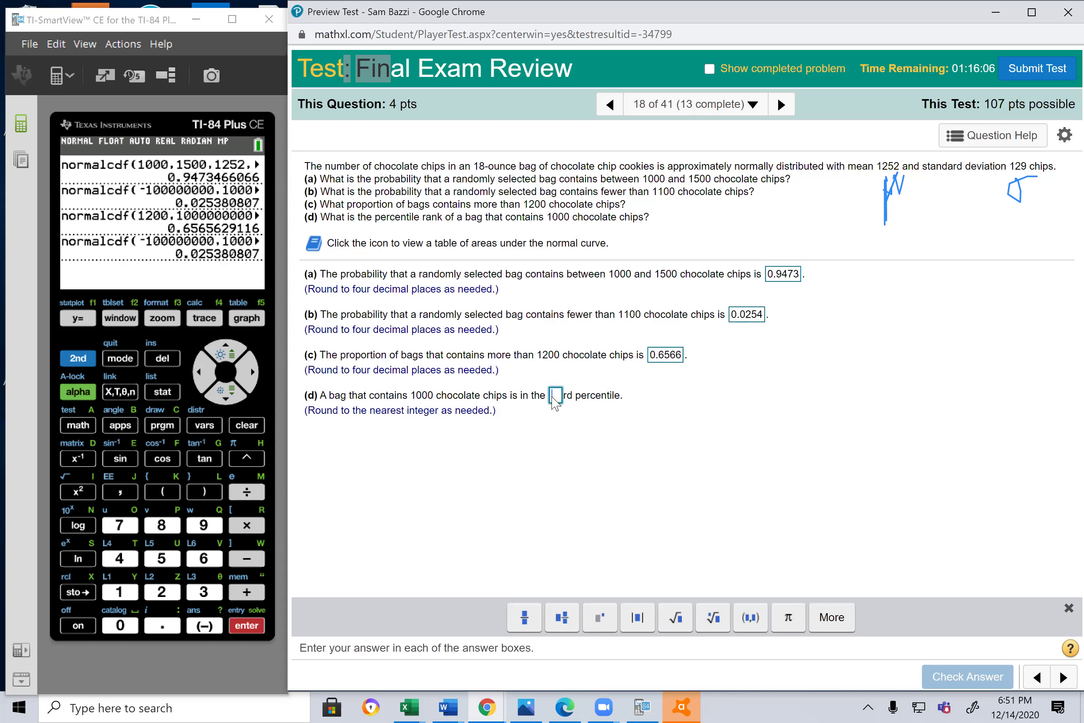
{"action": "type", "text": "2.5"}
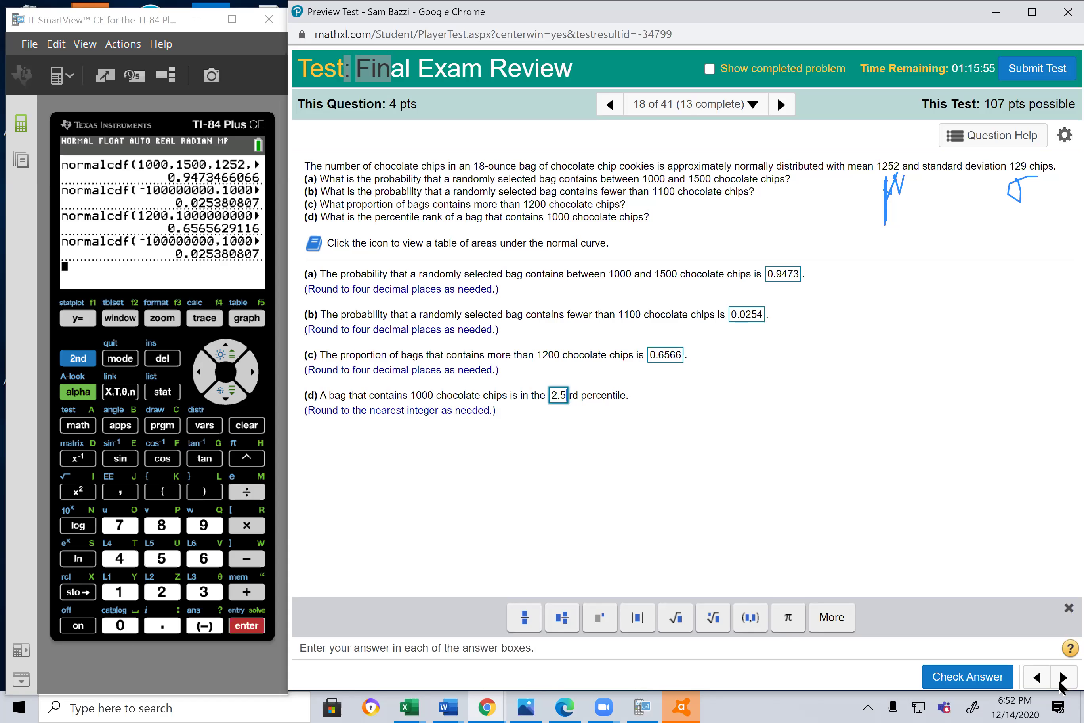
{"action": "key", "text": "BackSpace"}
{"action": "key", "text": "BackSpace"}
{"action": "key", "text": "BackSpace"}
{"action": "type", "text": "3"}
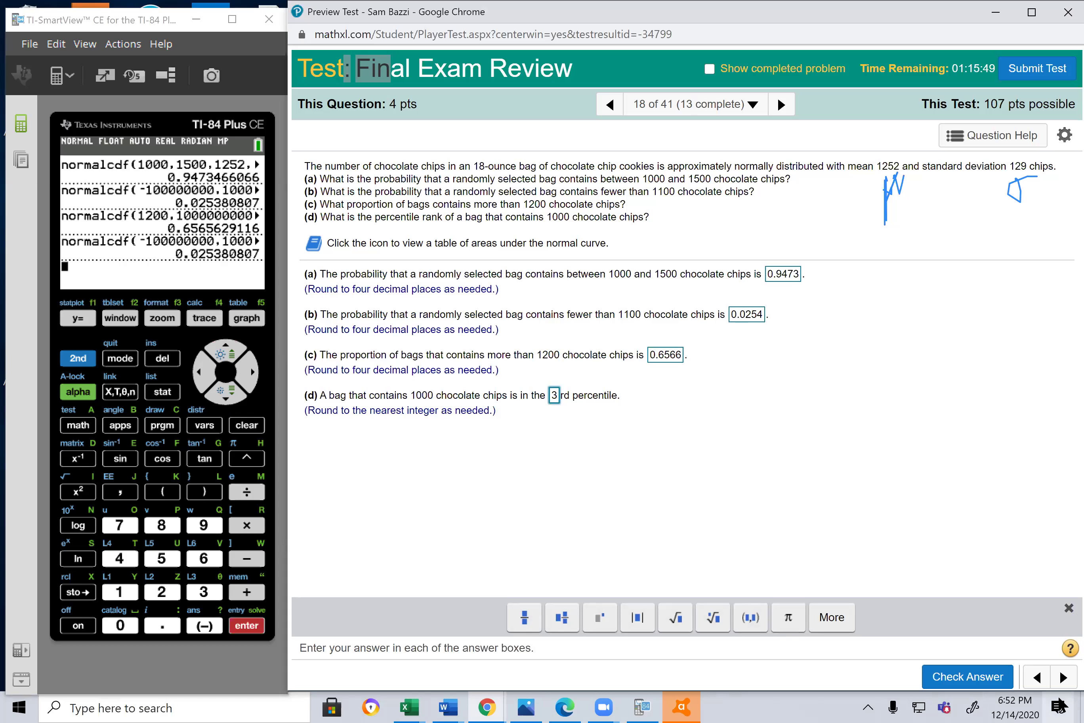
{"action": "left_click", "coordinate": [1063, 677]}
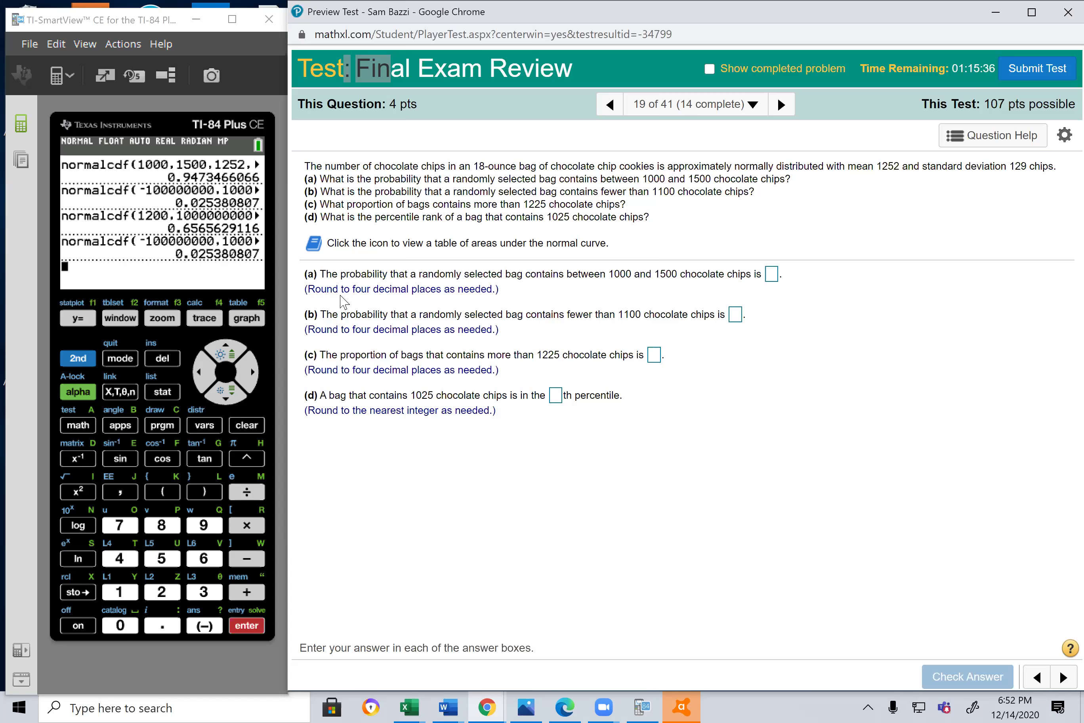
- Enter 0.000 as a placeholder for part (a) of question 19 and skip to question 20, leaving the other parts blank
{"action": "left_click", "coordinate": [770, 275]}
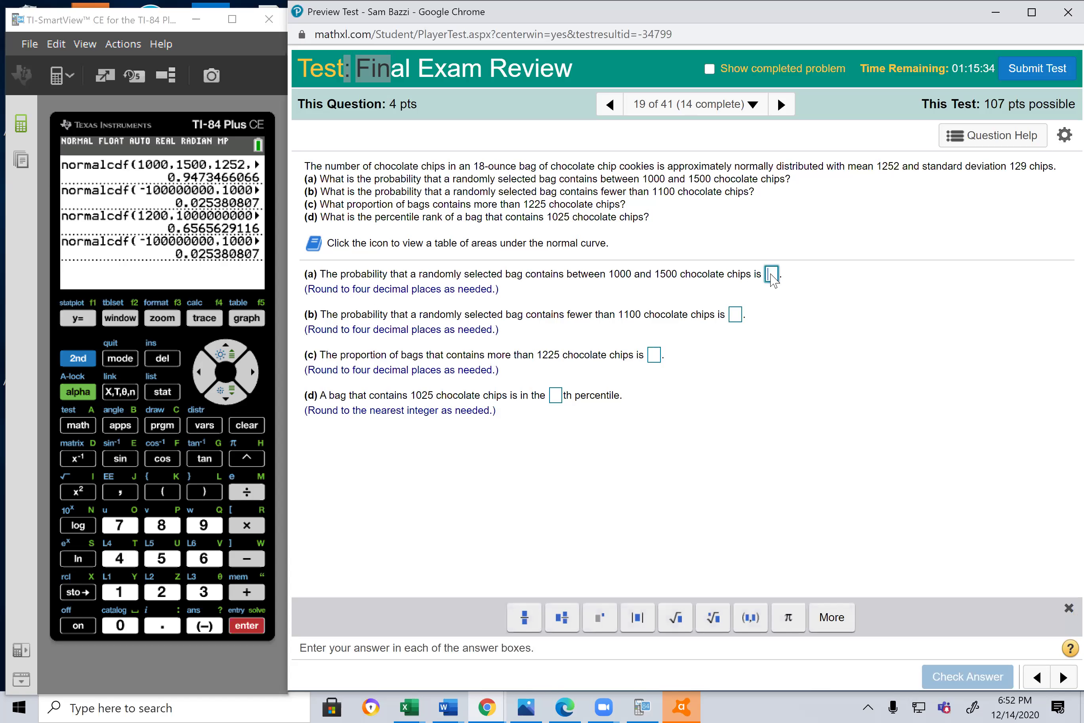
{"action": "type", "text": "0.000"}
{"action": "left_click", "coordinate": [1063, 678]}
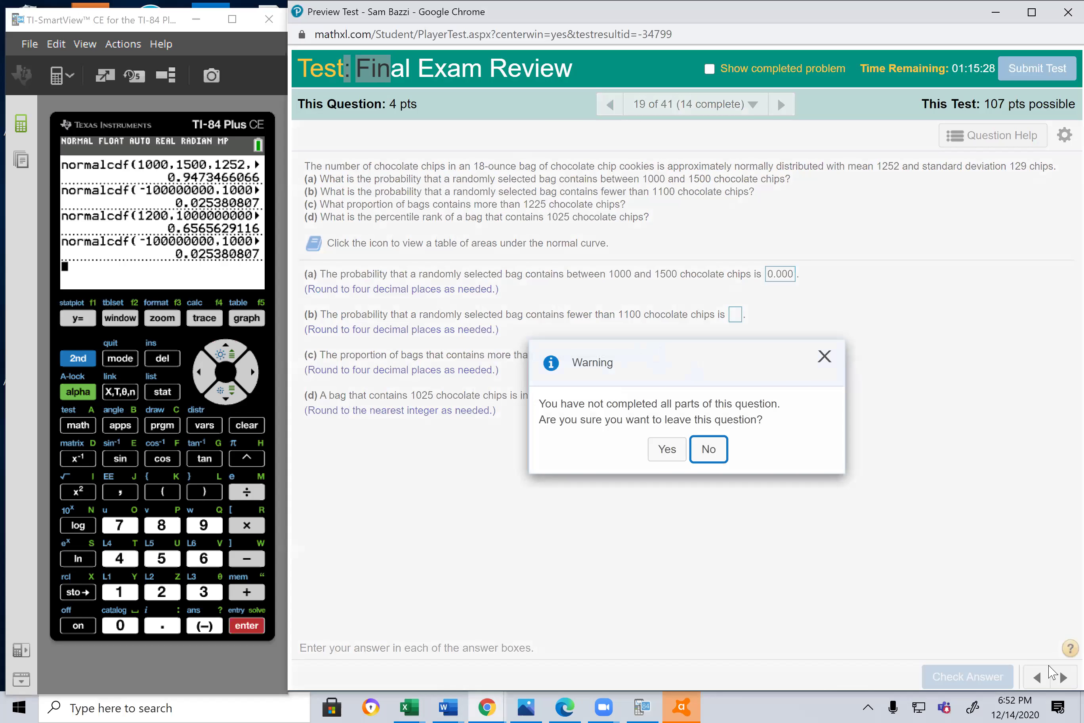
{"action": "left_click", "coordinate": [662, 448]}
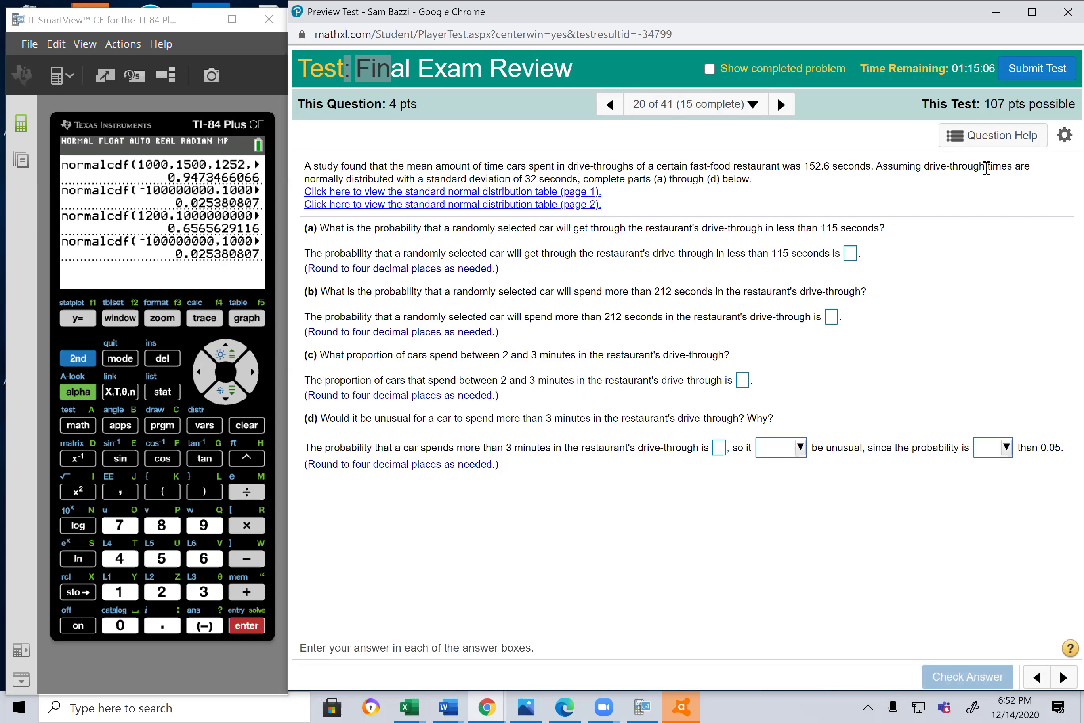
{"action": "left_click", "coordinate": [478, 192]}
{"action": "left_click", "coordinate": [247, 425]}
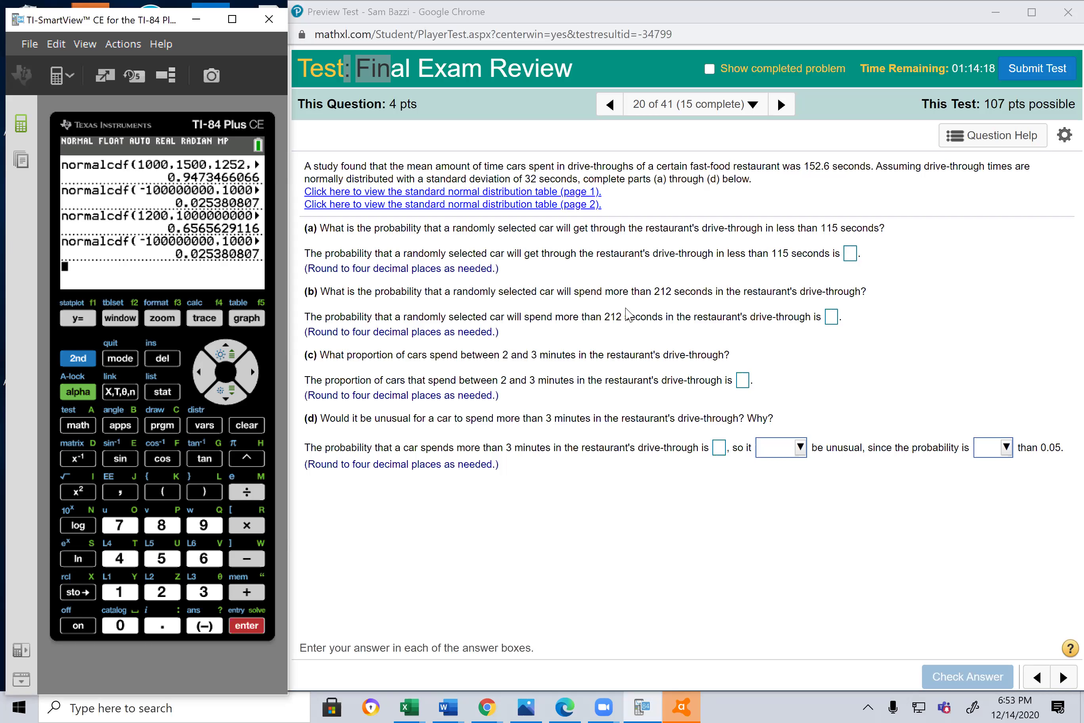
- Write normalcdf(-1000000,115,152.6,32) as the answer to question 20 part (a)
{"action": "left_click", "coordinate": [851, 254]}
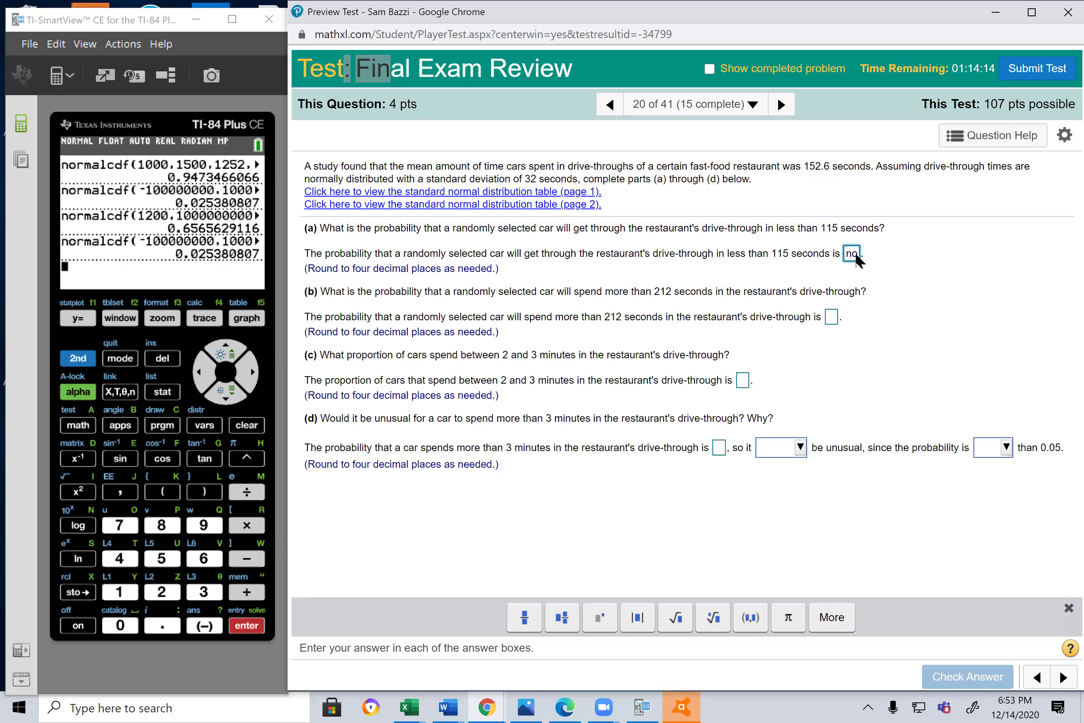
{"action": "type", "text": "normalcdf("}
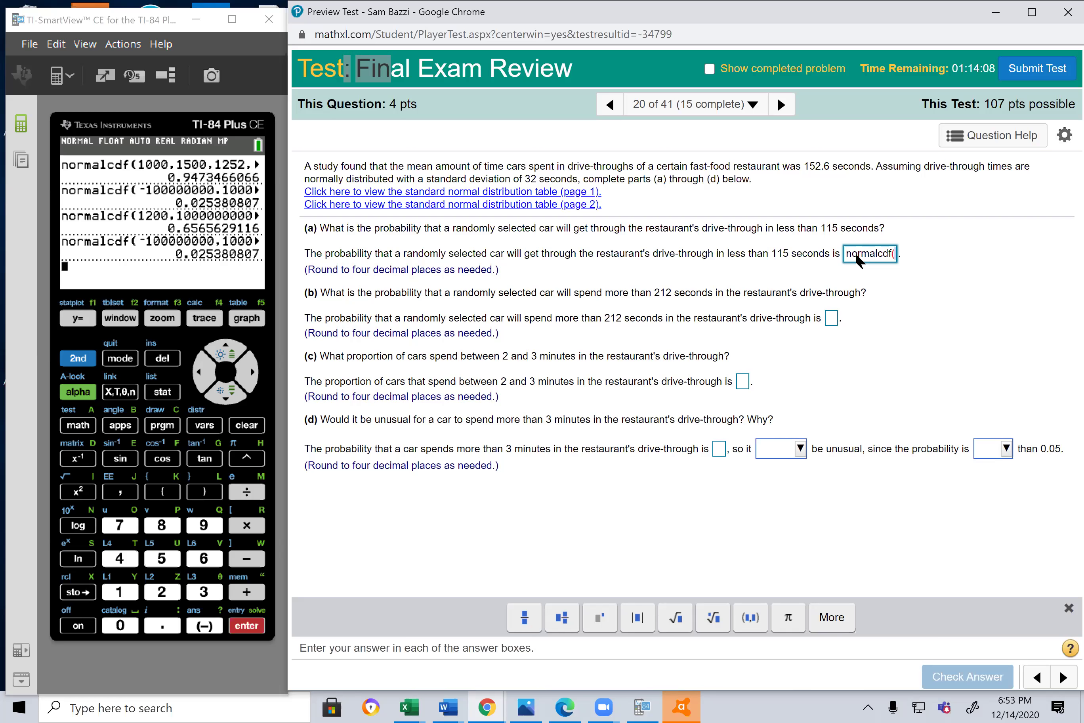
{"action": "type", "text": "-10"}
{"action": "type", "text": "000000"}
{"action": "type", "text": ",11"}
{"action": "type", "text": "5,"}
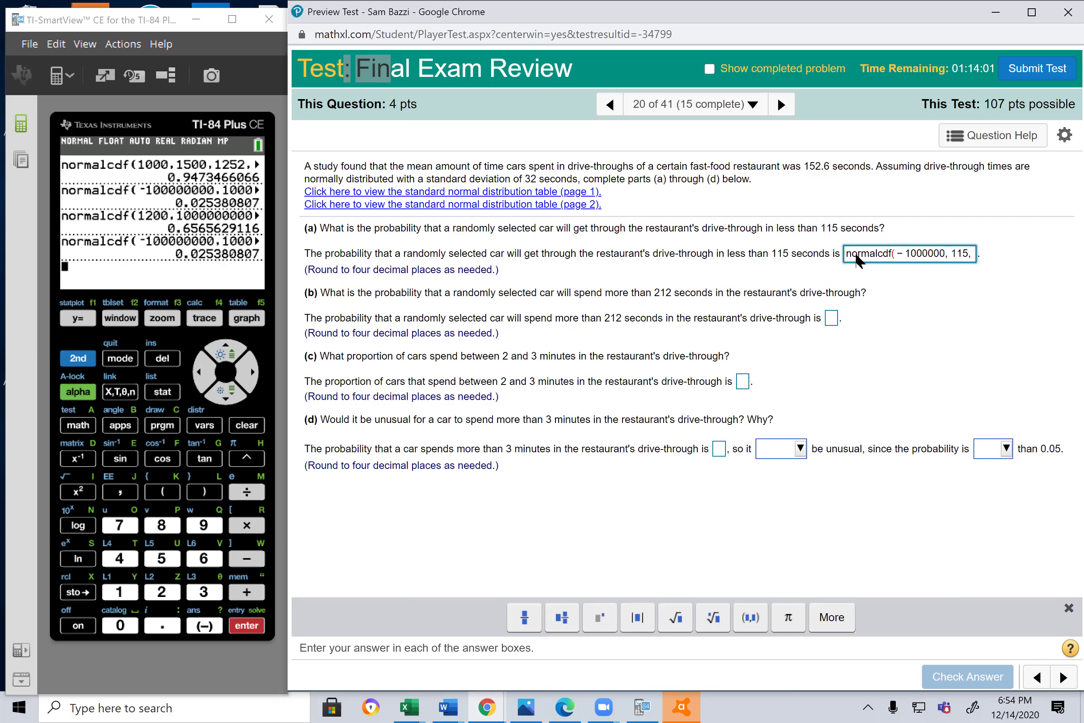
{"action": "type", "text": "152.6,32)"}
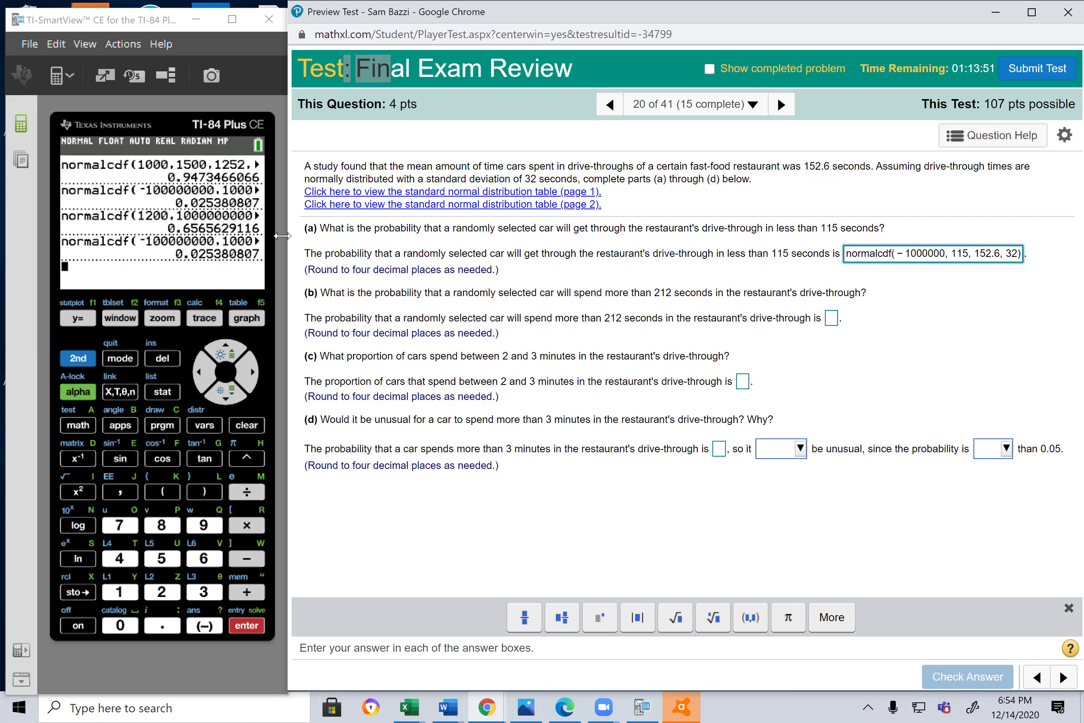
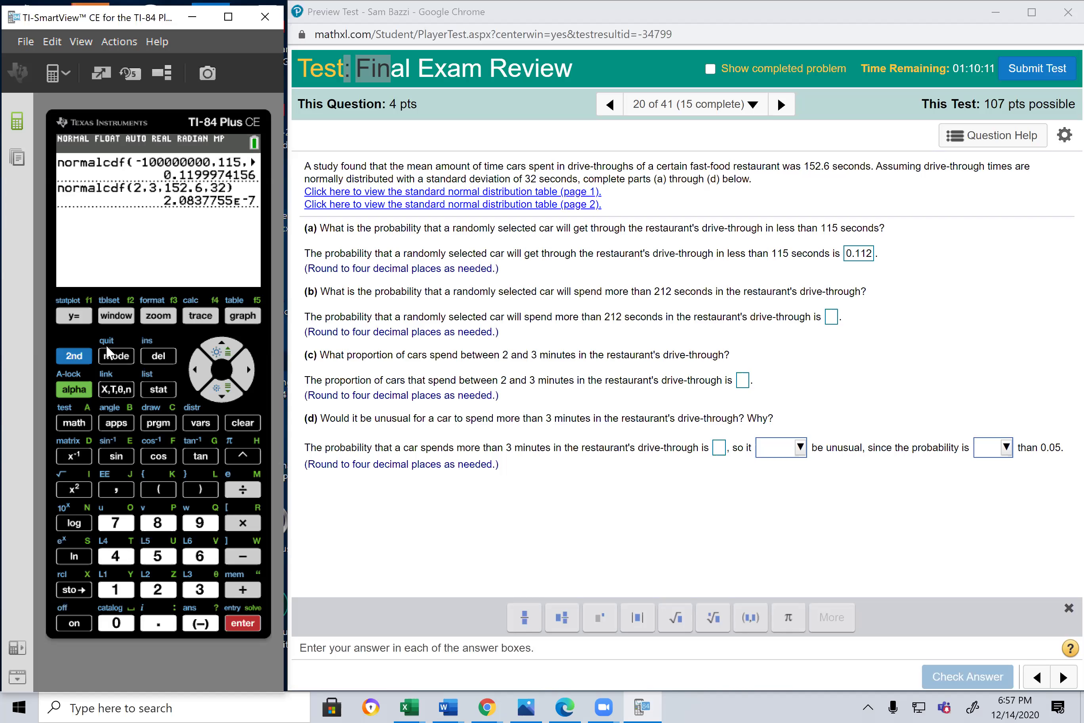
- Start a normalcdf calculation for part (c) on the calculator with a lower bound of 120
{"action": "left_click", "coordinate": [74, 358]}
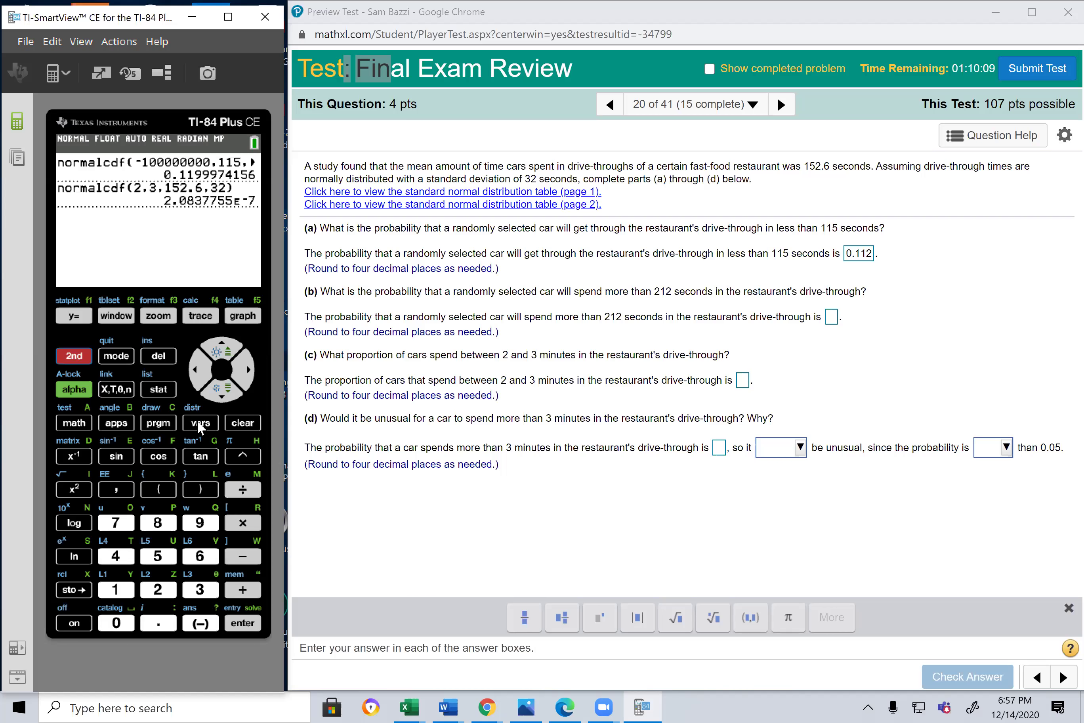
{"action": "left_click", "coordinate": [156, 391]}
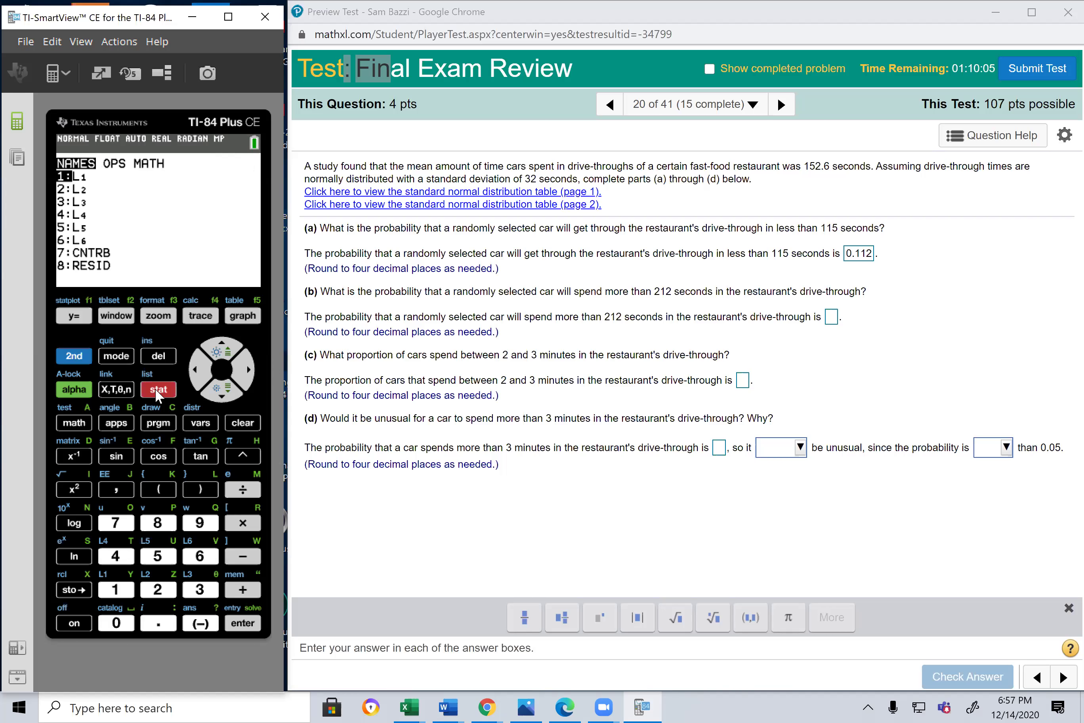
{"action": "left_click", "coordinate": [73, 357]}
{"action": "left_click", "coordinate": [200, 422]}
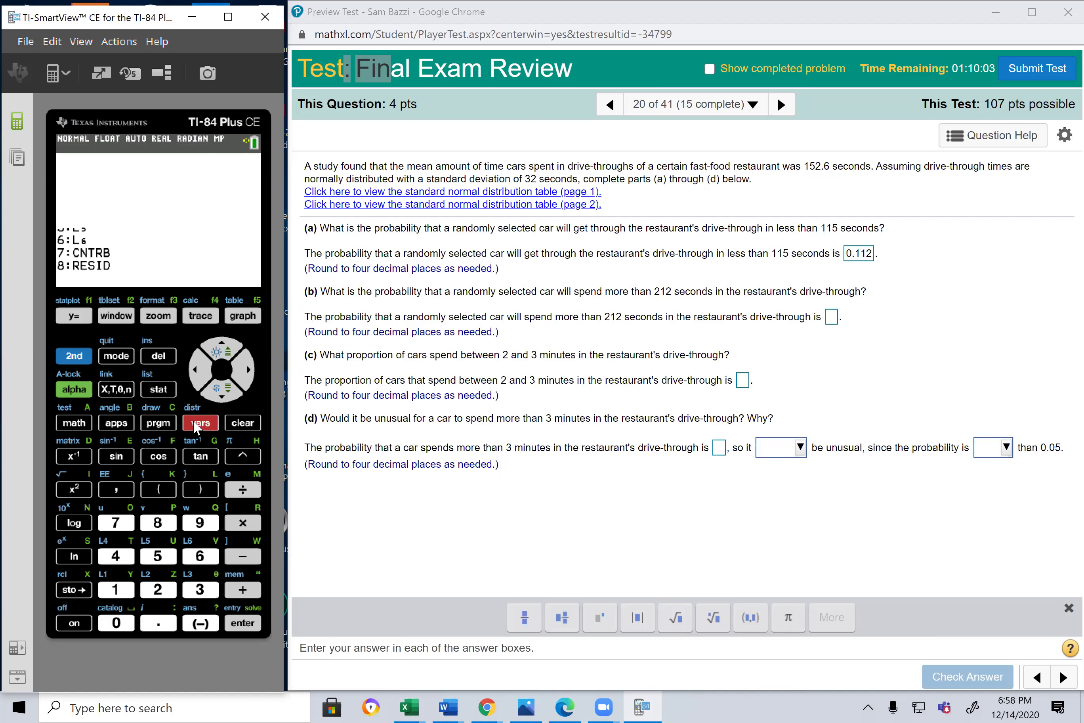
{"action": "left_click", "coordinate": [222, 394]}
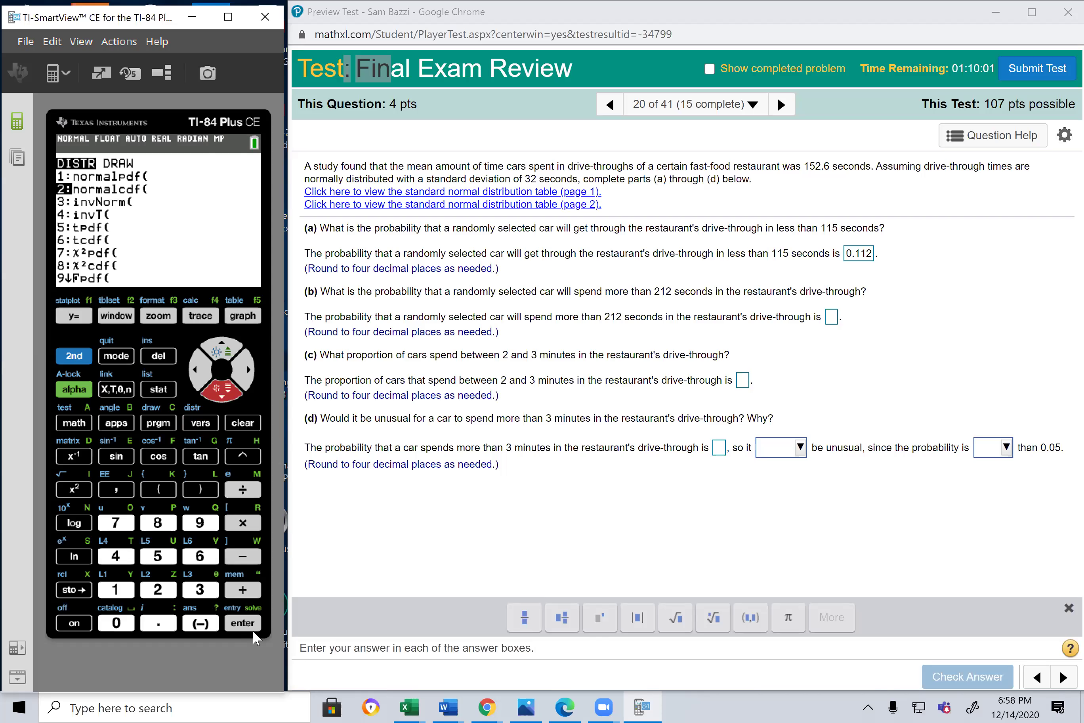
{"action": "left_click", "coordinate": [244, 624]}
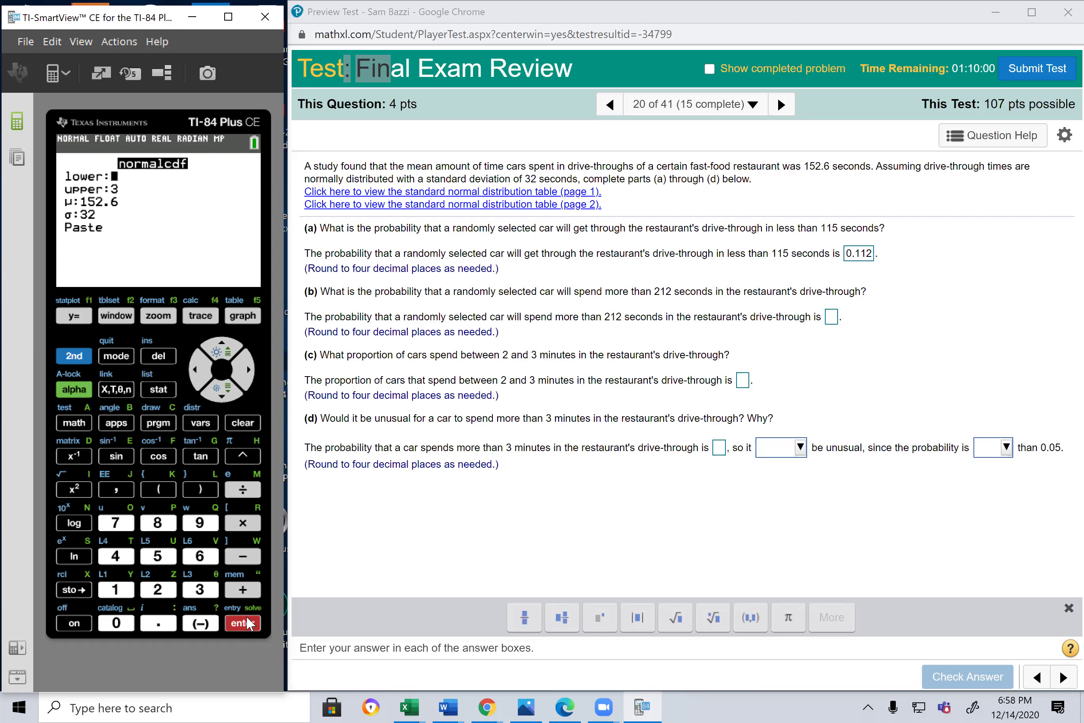
{"action": "left_click", "coordinate": [115, 591]}
{"action": "left_click", "coordinate": [159, 590]}
{"action": "left_click", "coordinate": [122, 623]}
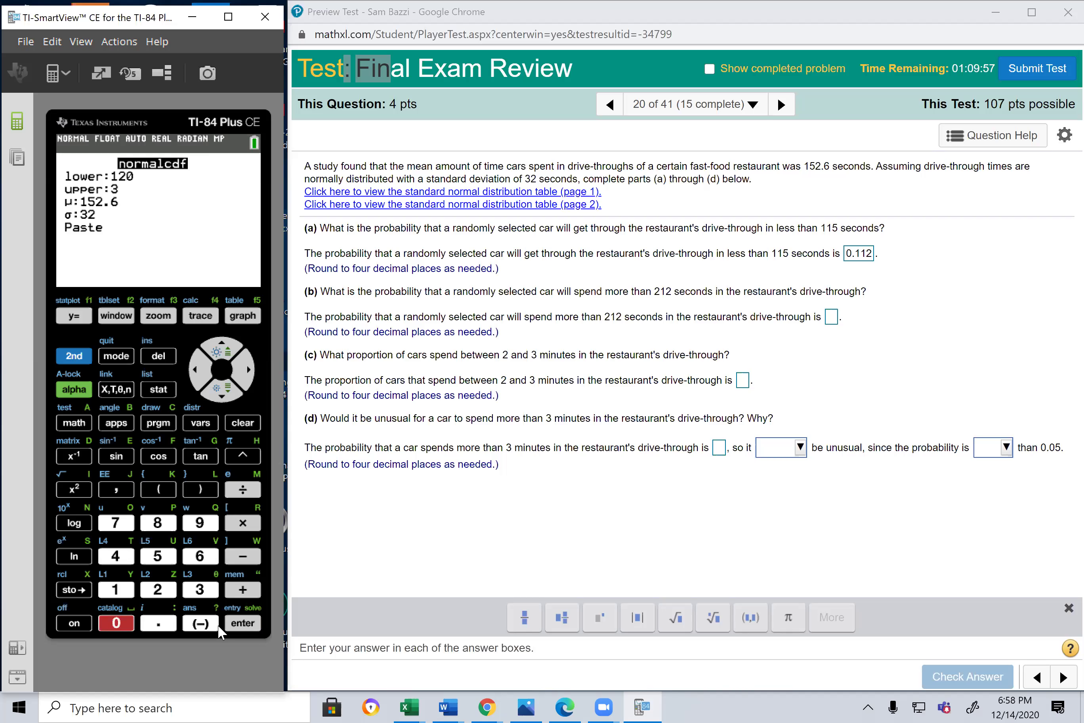
- Calculate normalcdf with an upper bound of 180, keeping μ and σ, and enter 0.650 as the proportion for part (c)
{"action": "left_click", "coordinate": [234, 624]}
{"action": "left_click", "coordinate": [116, 590]}
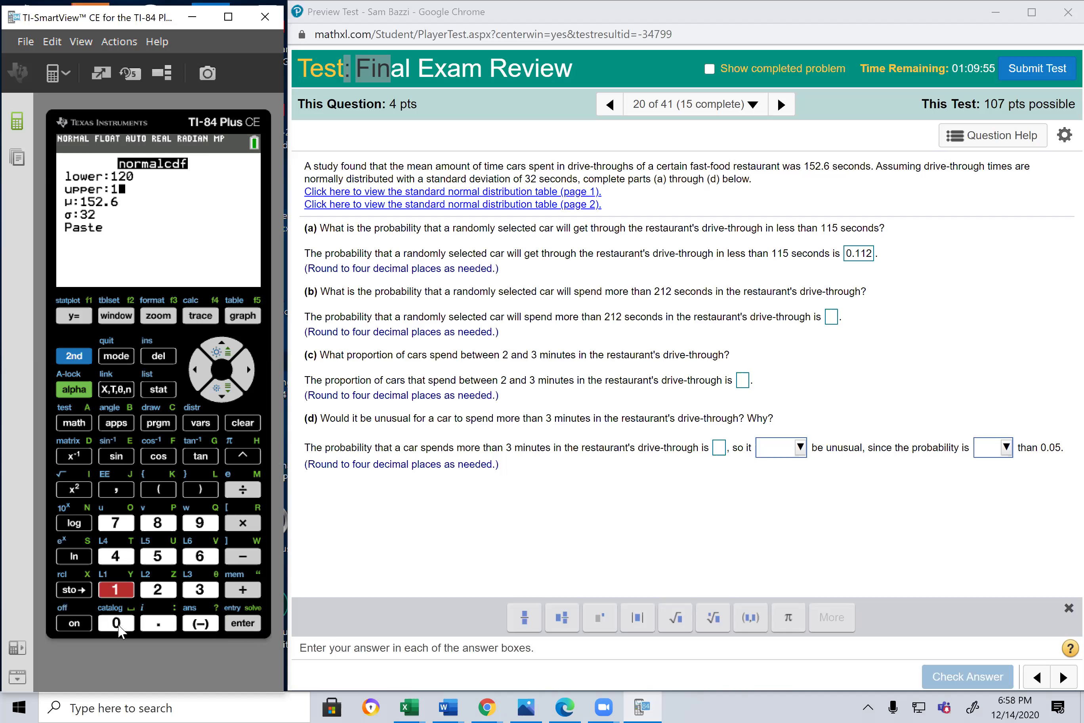
{"action": "left_click", "coordinate": [157, 523]}
{"action": "left_click", "coordinate": [116, 623]}
{"action": "left_click", "coordinate": [237, 625]}
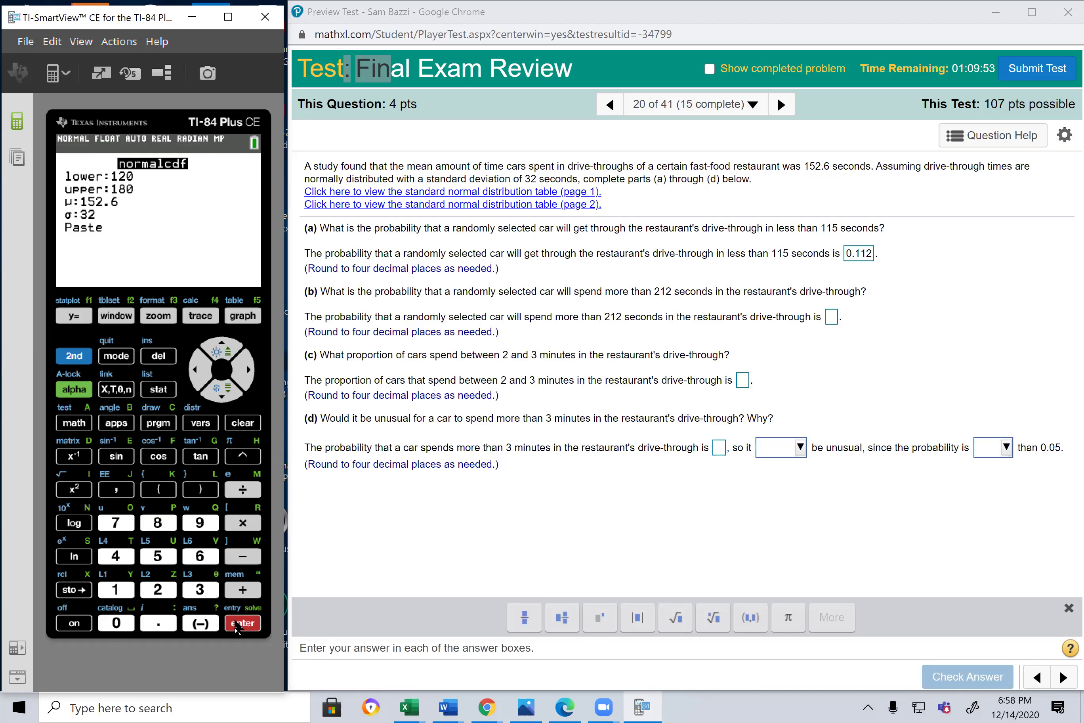
{"action": "left_click", "coordinate": [238, 625]}
{"action": "left_click", "coordinate": [237, 625]}
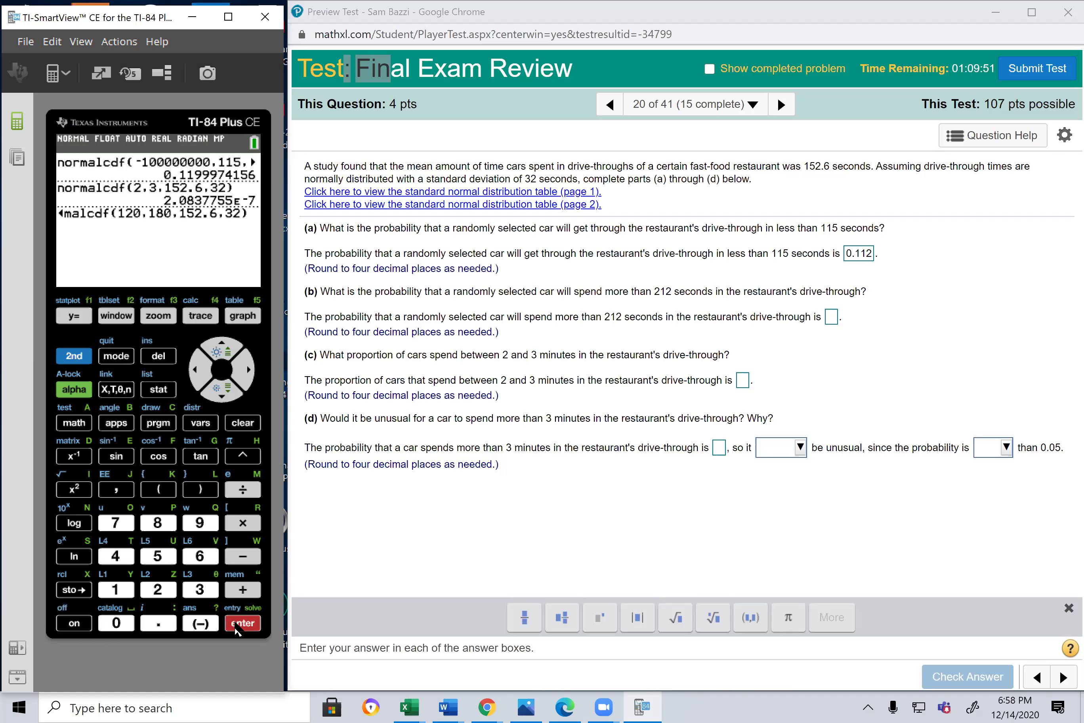
{"action": "left_click", "coordinate": [237, 625]}
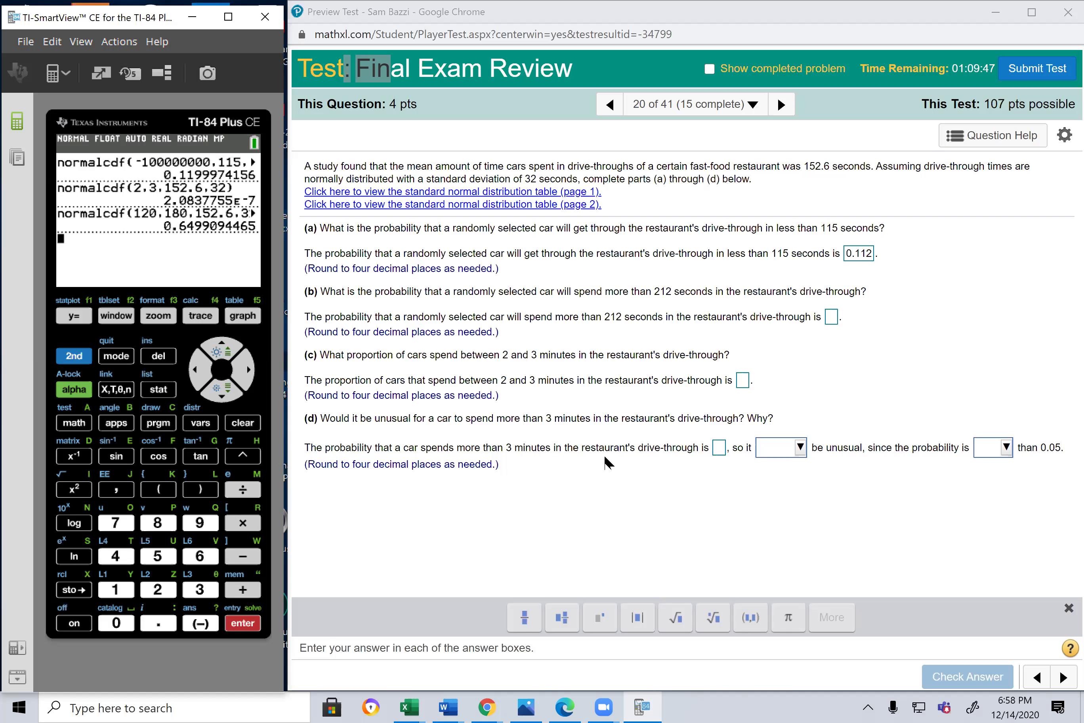
{"action": "left_click", "coordinate": [743, 382]}
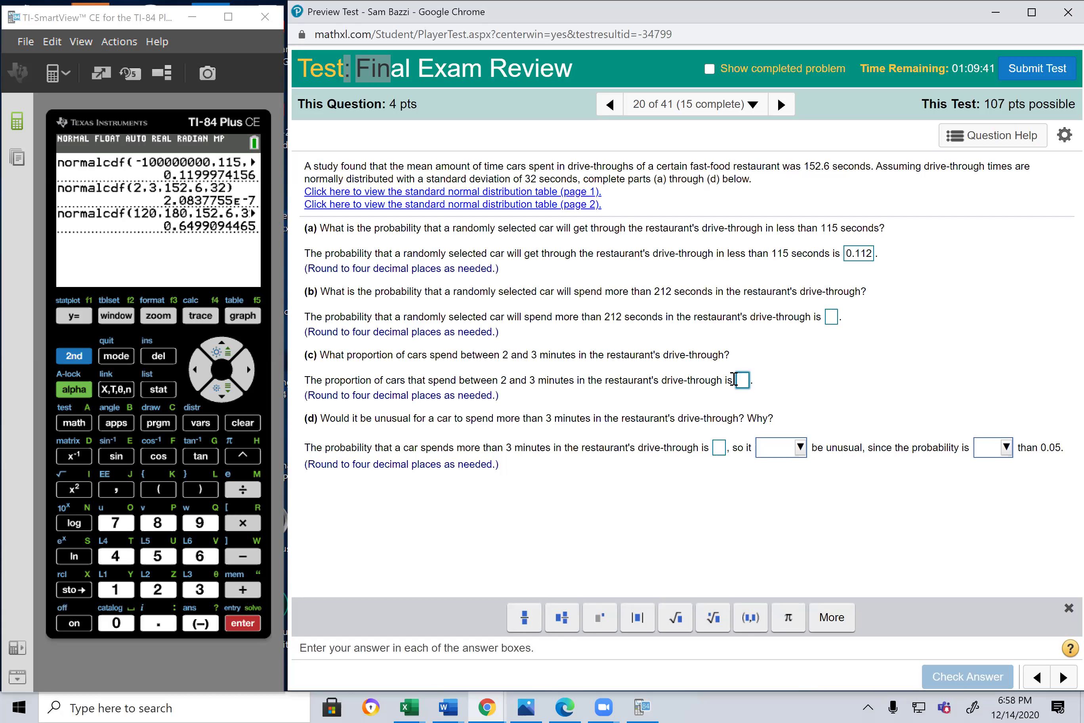
{"action": "type", "text": "0.650"}
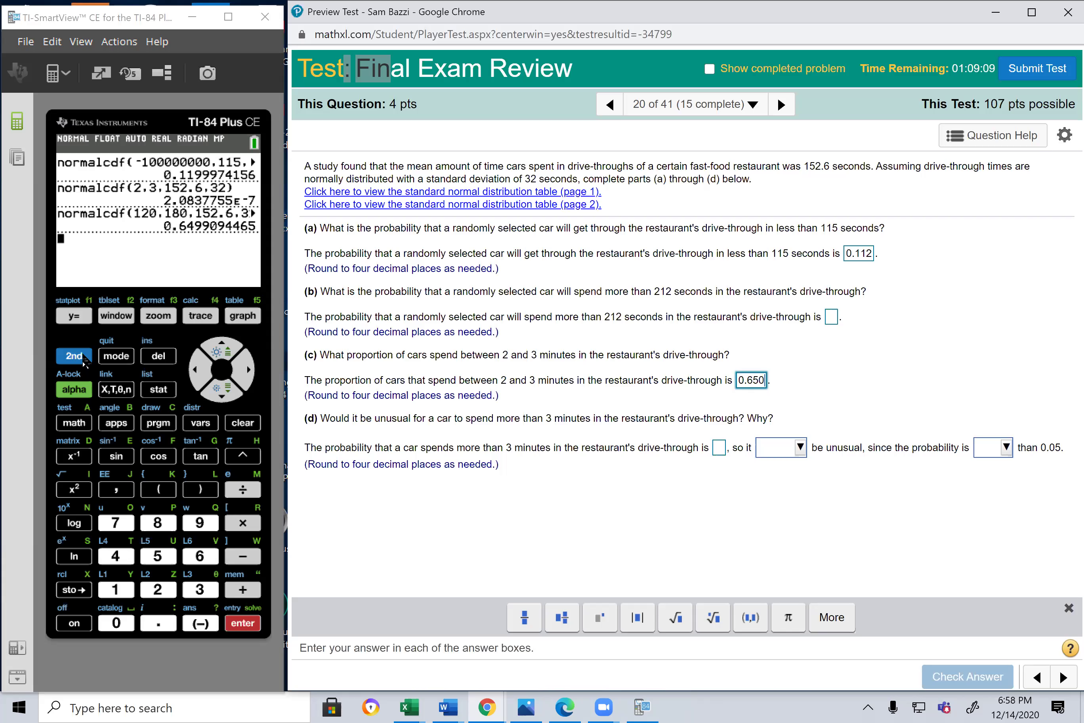
- Start a normalcdf calculation for part (d) with a lower bound of 180
{"action": "left_click", "coordinate": [189, 418]}
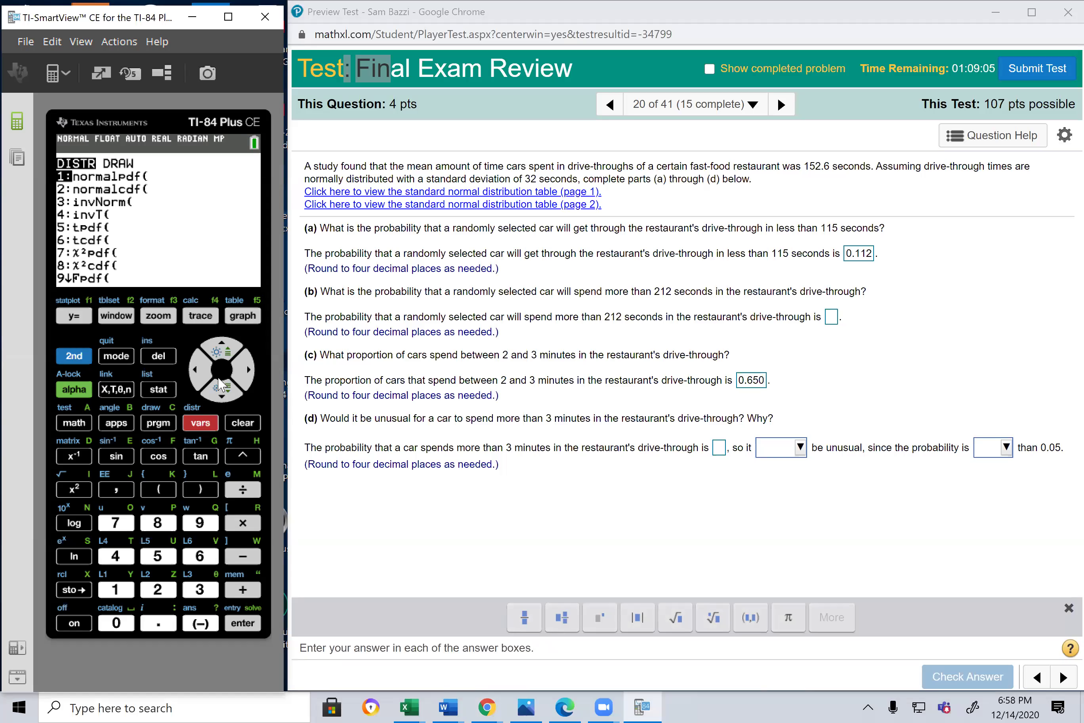
{"action": "left_click", "coordinate": [221, 395]}
{"action": "left_click", "coordinate": [242, 620]}
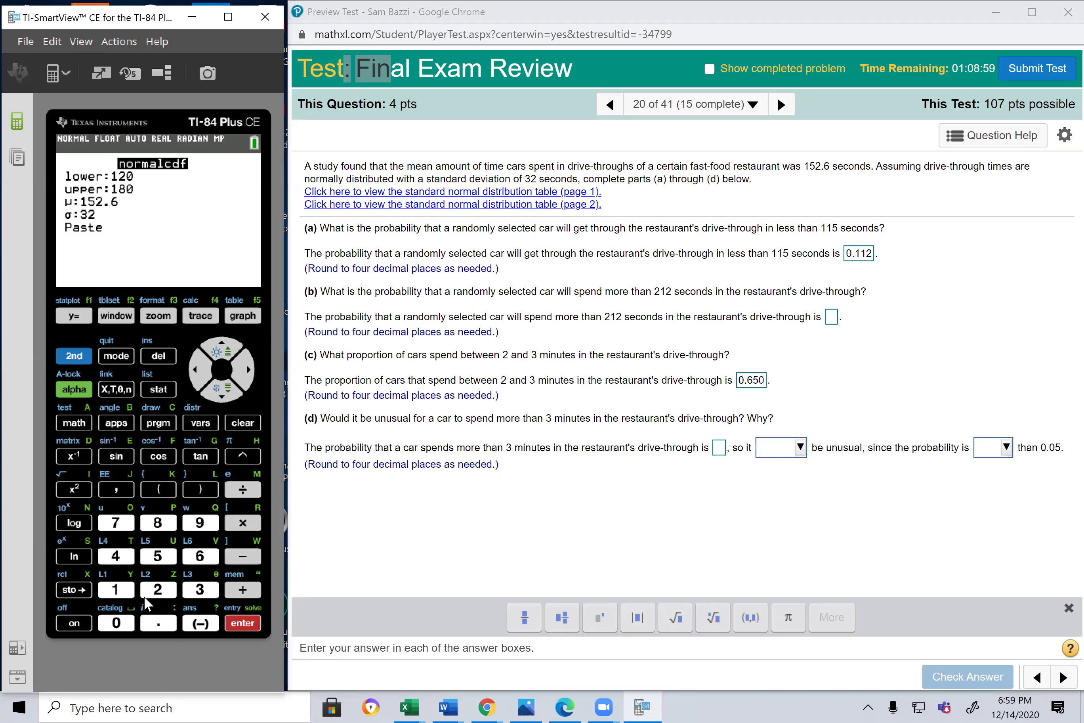
{"action": "left_click", "coordinate": [118, 592]}
{"action": "left_click", "coordinate": [158, 525]}
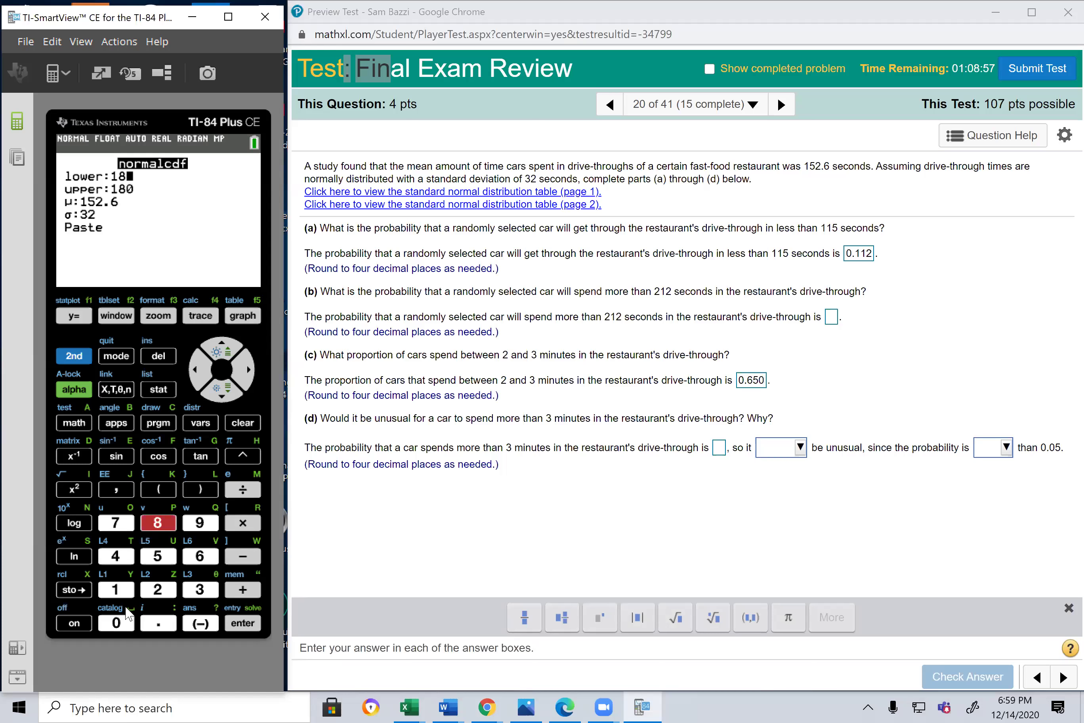
{"action": "left_click", "coordinate": [116, 623]}
- Set normalcdf's upper bound to 1000000, keep the existing μ and σ, and calculate the probability for part (d)
{"action": "left_click", "coordinate": [244, 625]}
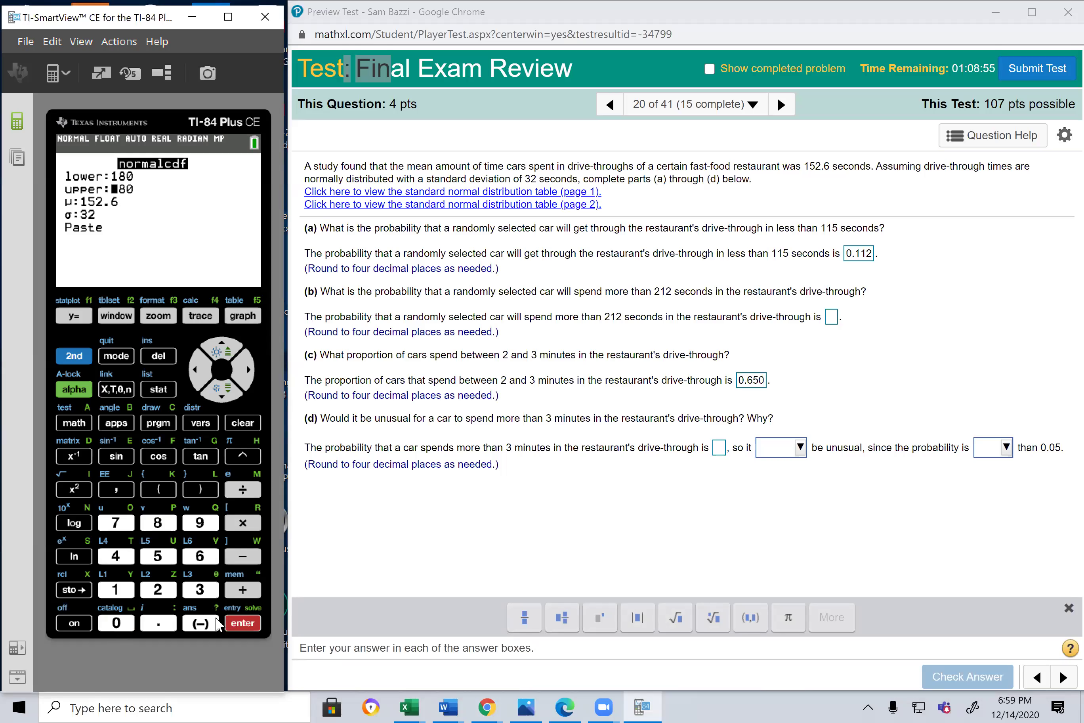
{"action": "left_click", "coordinate": [116, 589]}
{"action": "left_click", "coordinate": [121, 623]}
{"action": "left_click", "coordinate": [121, 623]}
{"action": "left_click", "coordinate": [124, 623]}
{"action": "left_click", "coordinate": [122, 623]}
{"action": "left_click", "coordinate": [121, 623]}
{"action": "left_click", "coordinate": [122, 622]}
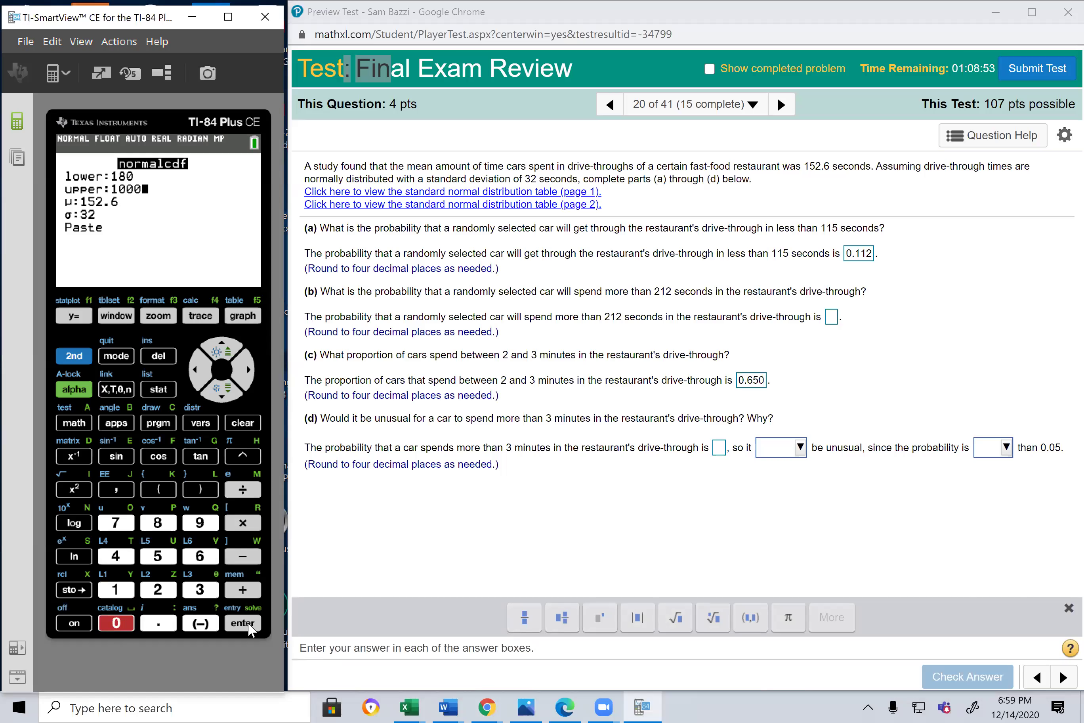
{"action": "left_click", "coordinate": [243, 624]}
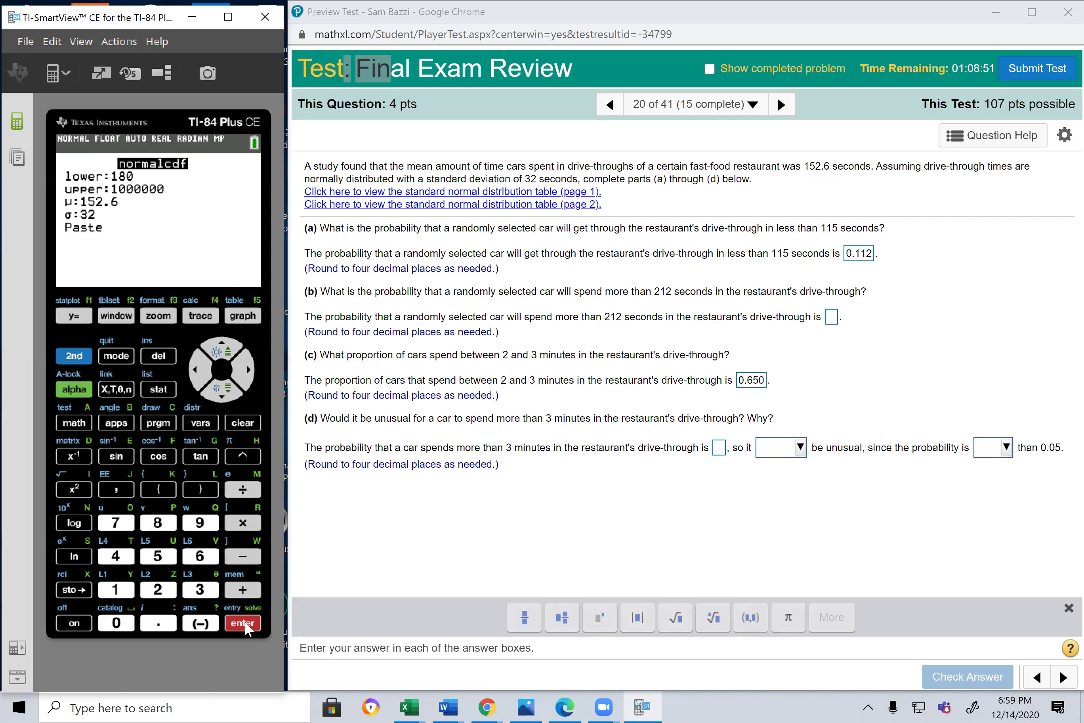
{"action": "left_click", "coordinate": [244, 624]}
{"action": "left_click", "coordinate": [244, 624]}
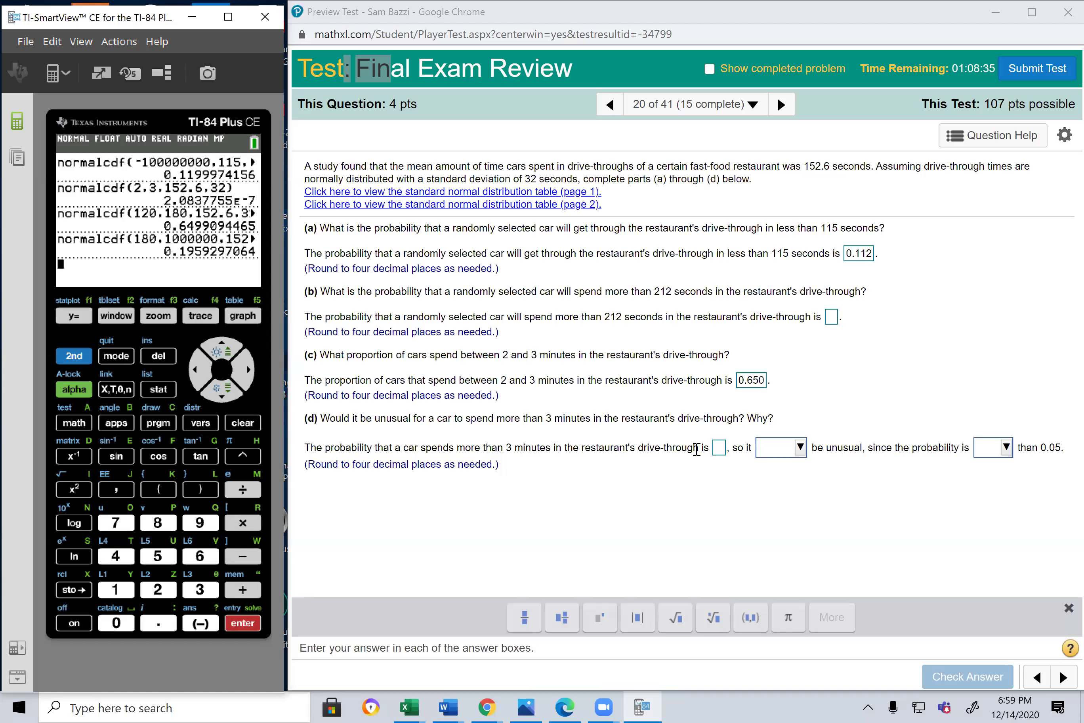
- Complete part (d) with 0.196, "would not" and "greater", and continue to question 21 with part (b) left blank
{"action": "left_click", "coordinate": [721, 449]}
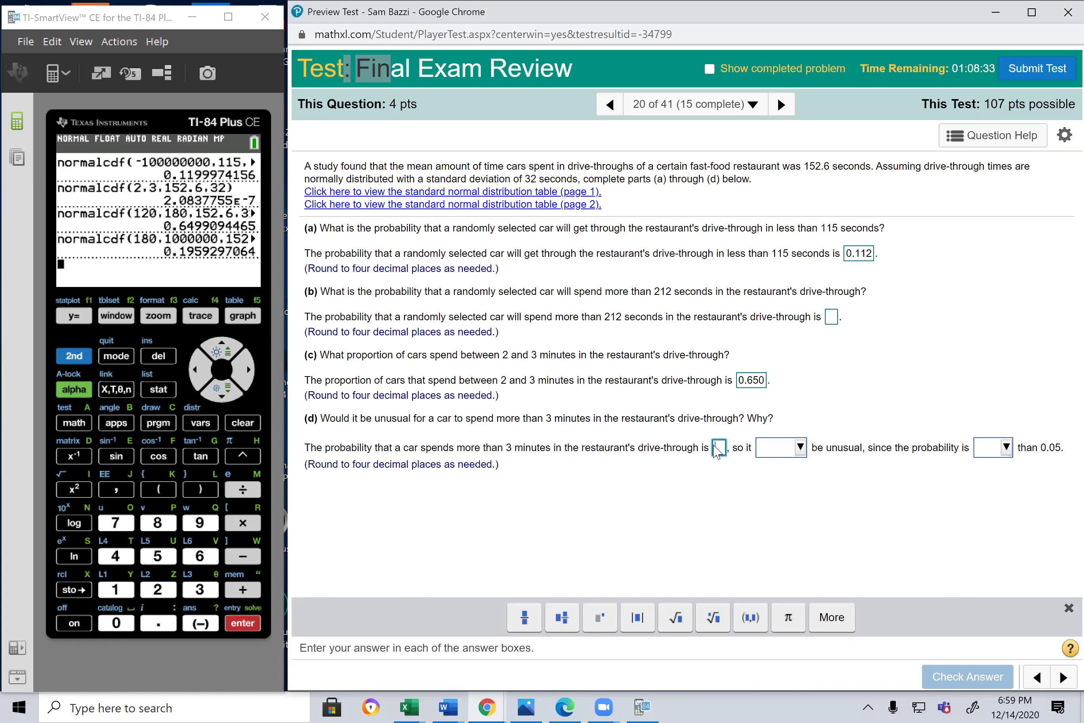
{"action": "type", "text": "0.19"}
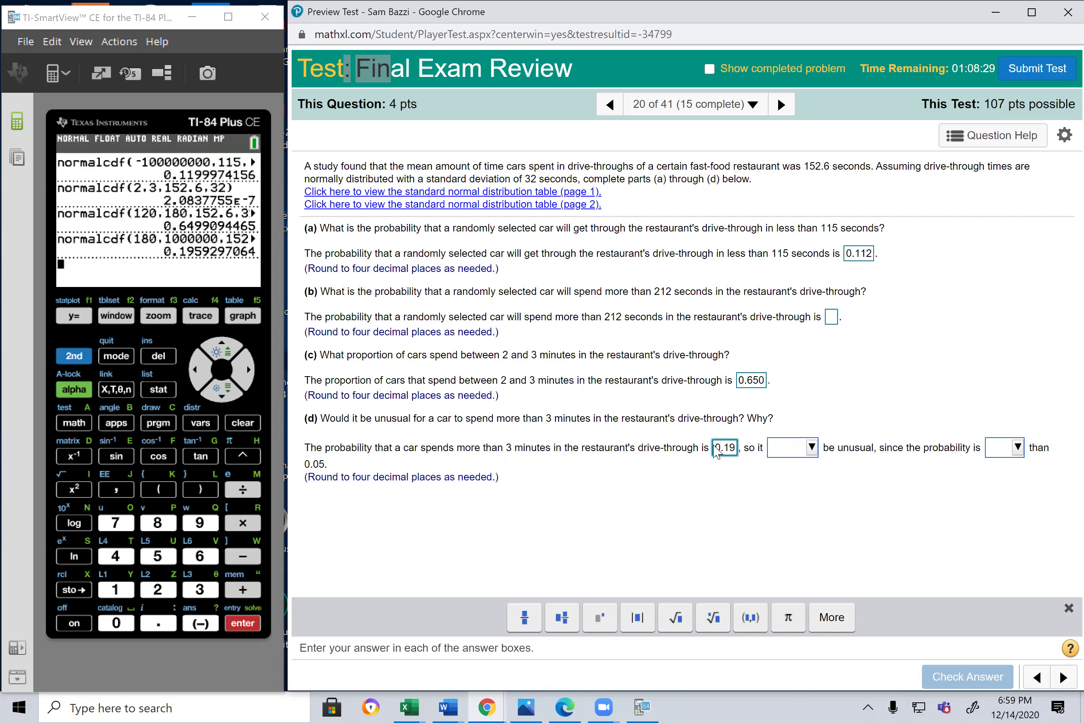
{"action": "type", "text": "6"}
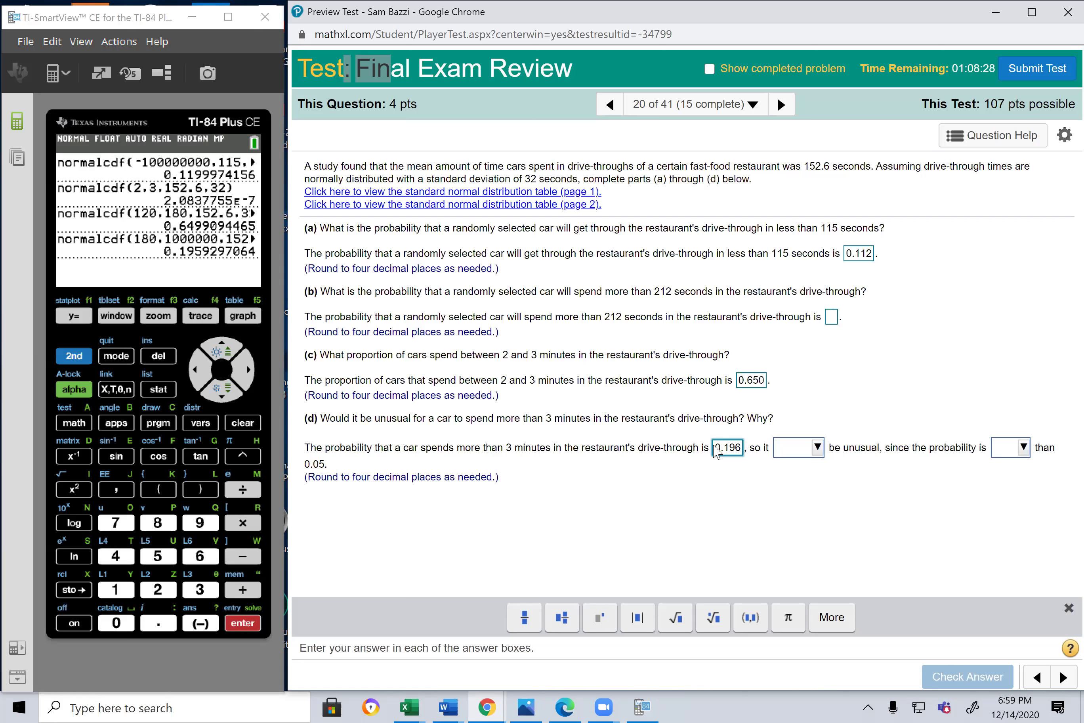
{"action": "left_click", "coordinate": [818, 449]}
{"action": "left_click", "coordinate": [814, 487]}
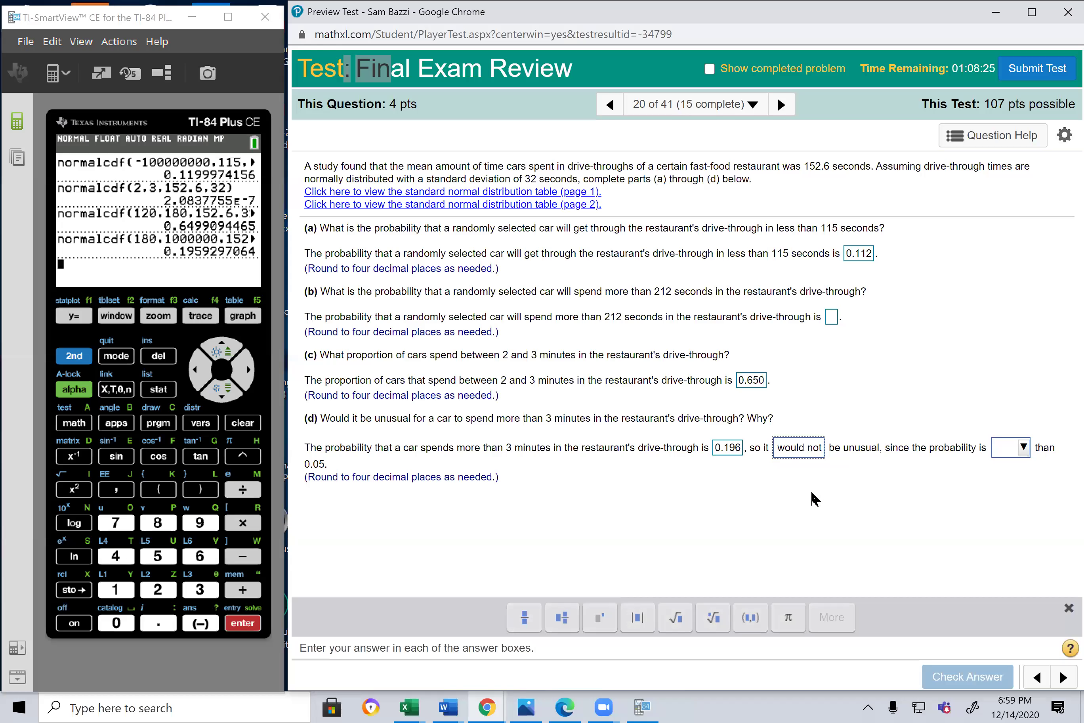
{"action": "left_click", "coordinate": [1022, 448]}
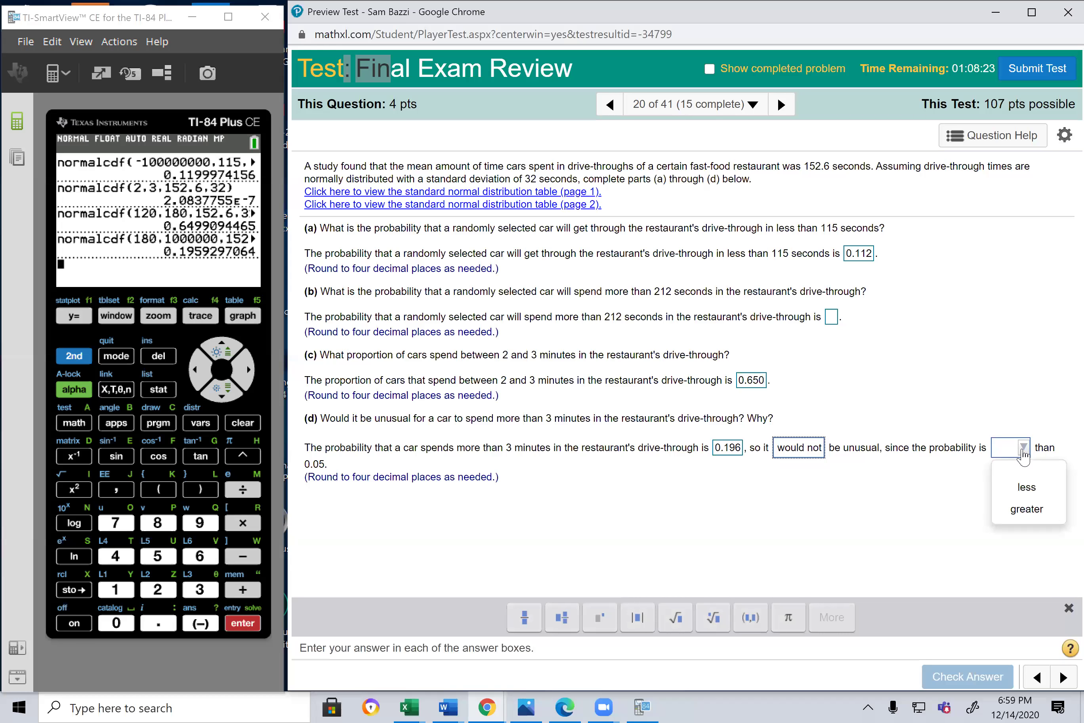
{"action": "left_click", "coordinate": [1024, 508]}
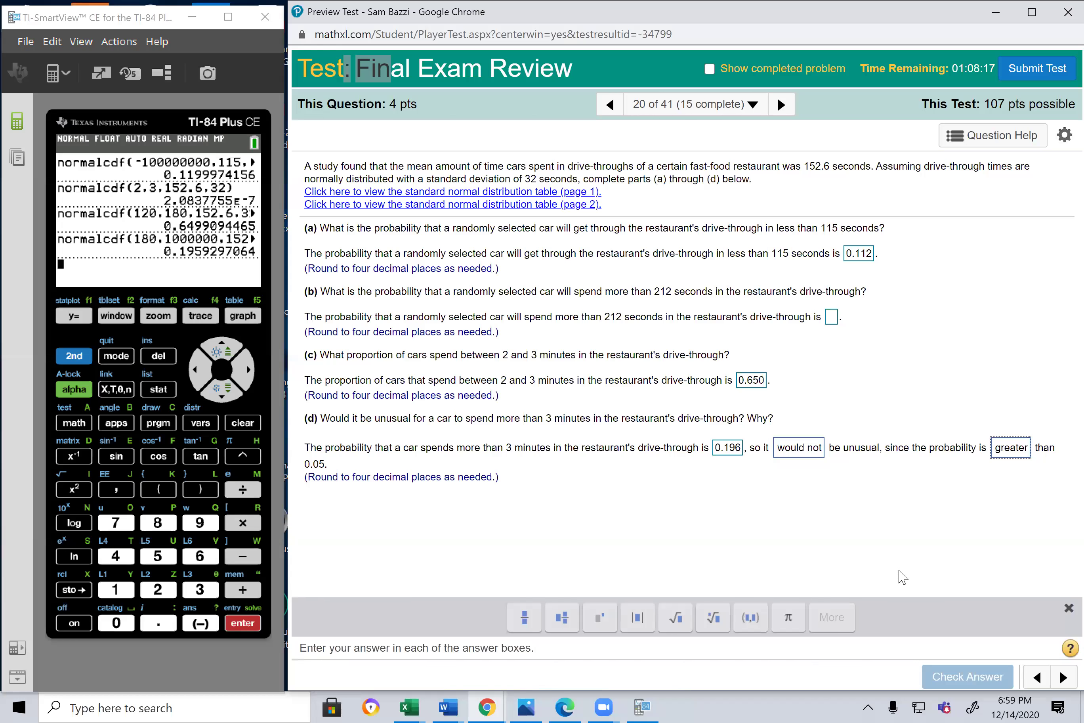
{"action": "left_click", "coordinate": [1064, 678]}
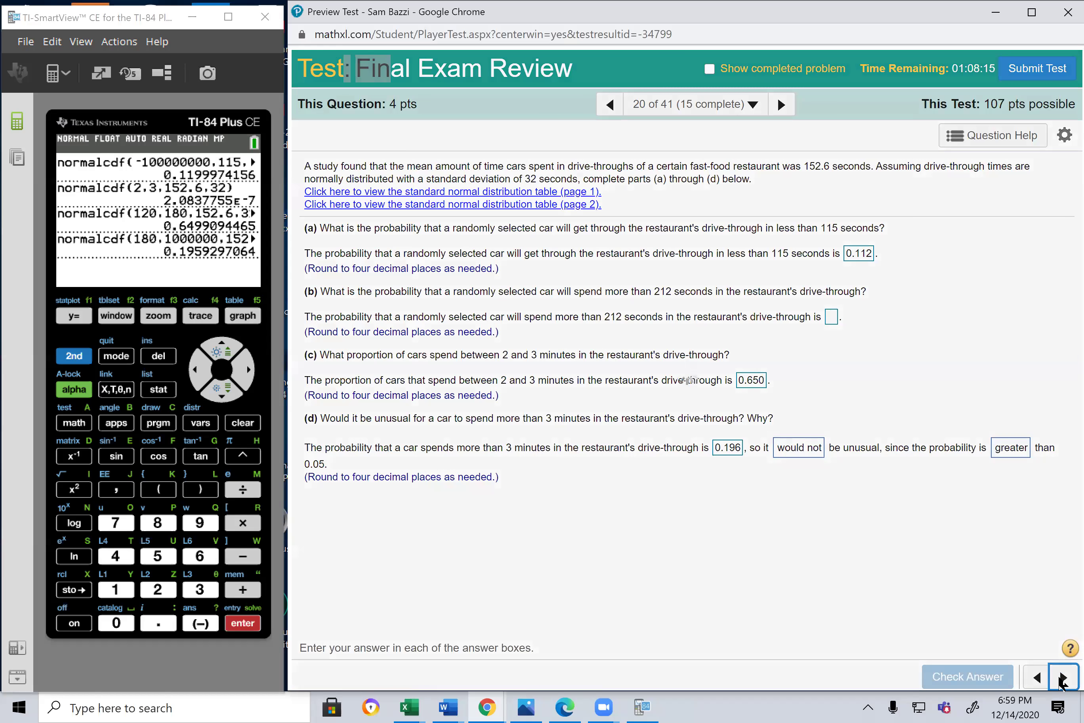
{"action": "left_click", "coordinate": [661, 455]}
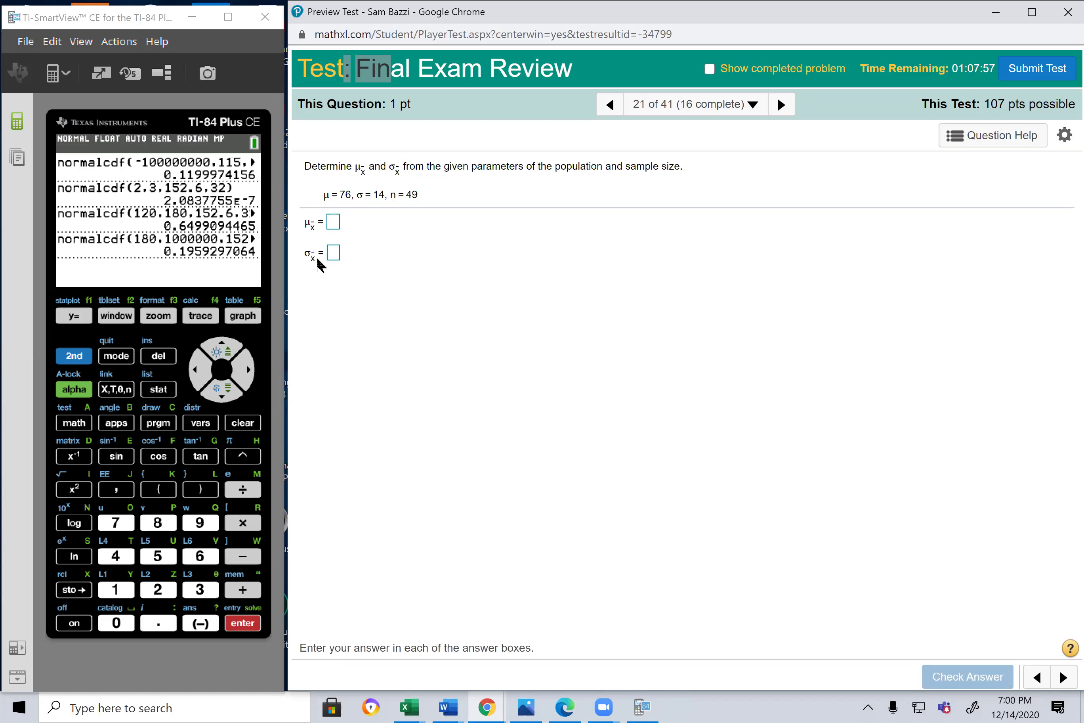
- Enter 76 as the mean and the fraction 14/7 as the standard deviation of the sample mean in question 21
{"action": "left_click", "coordinate": [334, 224]}
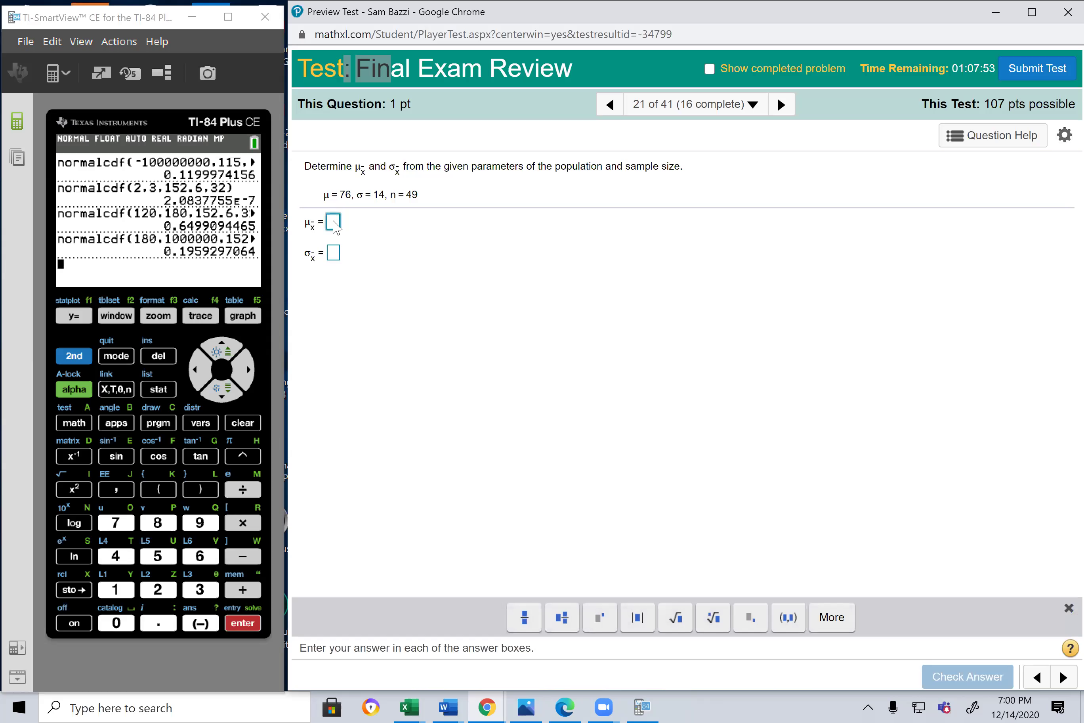
{"action": "type", "text": "76"}
{"action": "left_click", "coordinate": [335, 254]}
{"action": "type", "text": "14/7"}
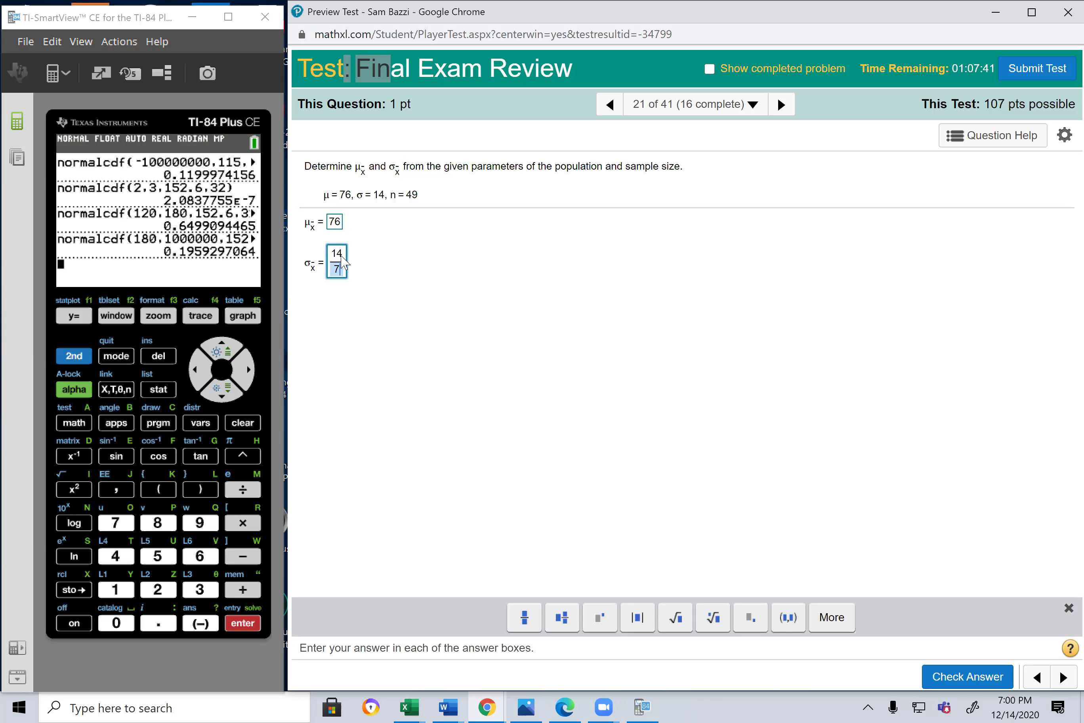
{"action": "key", "text": "BackSpace"}
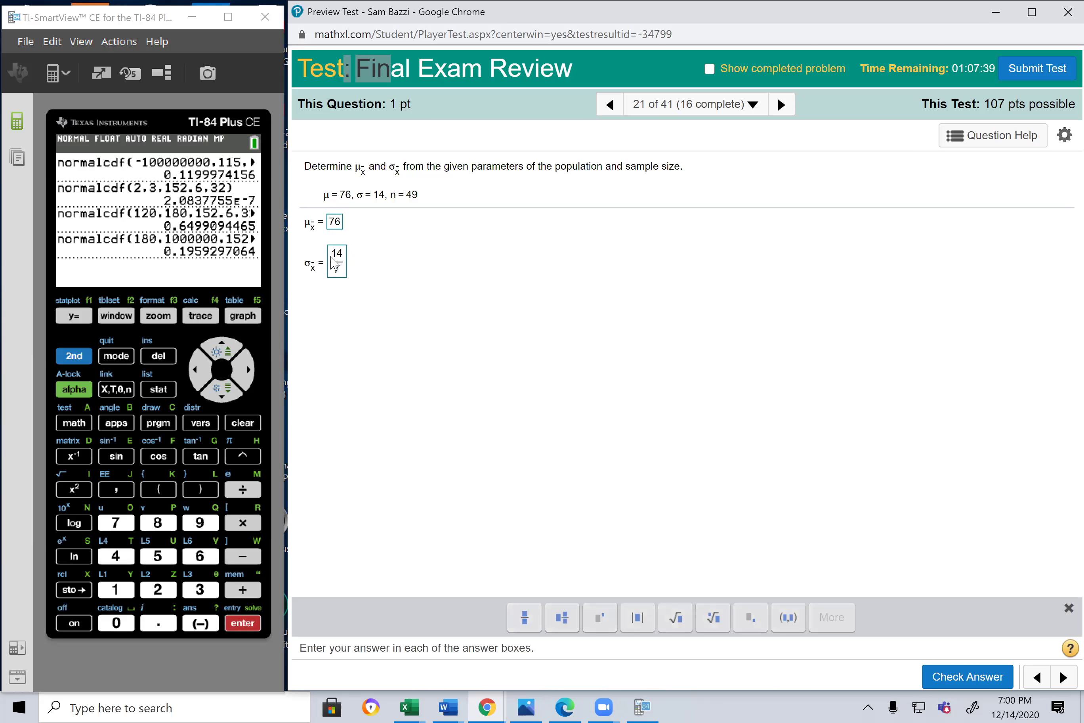
- Replace the fraction in question 21 with 2 as the standard deviation of the sample mean
{"action": "type", "text": "7"}
{"action": "key", "text": "ctrl+a"}
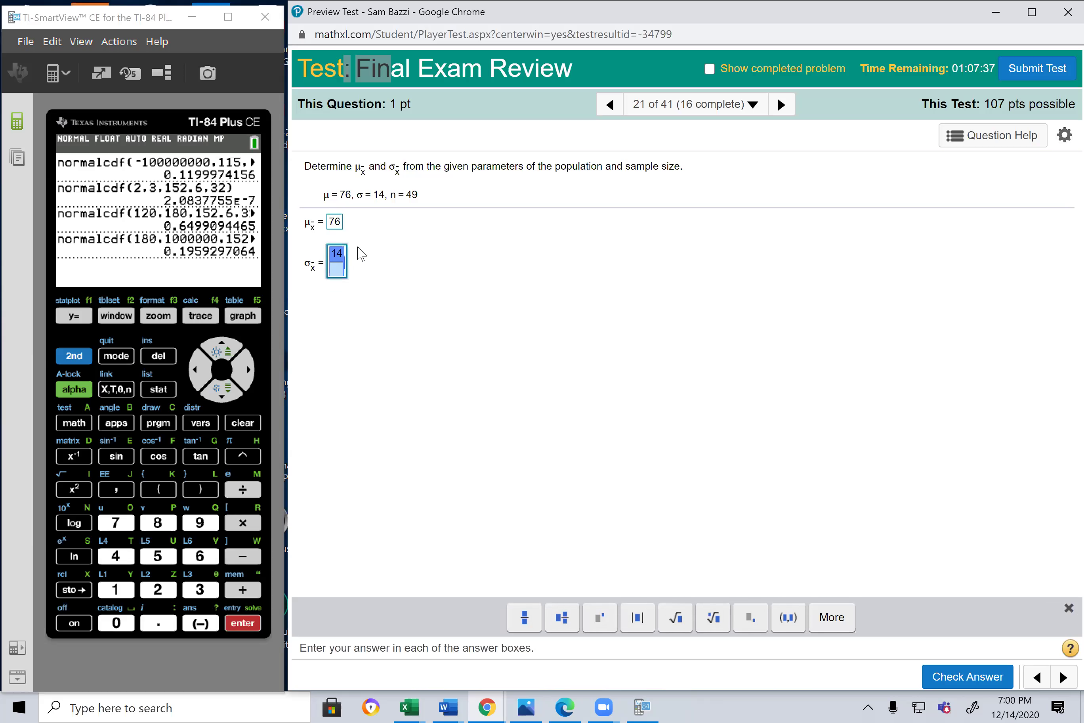
{"action": "key", "text": "BackSpace"}
{"action": "type", "text": "2"}
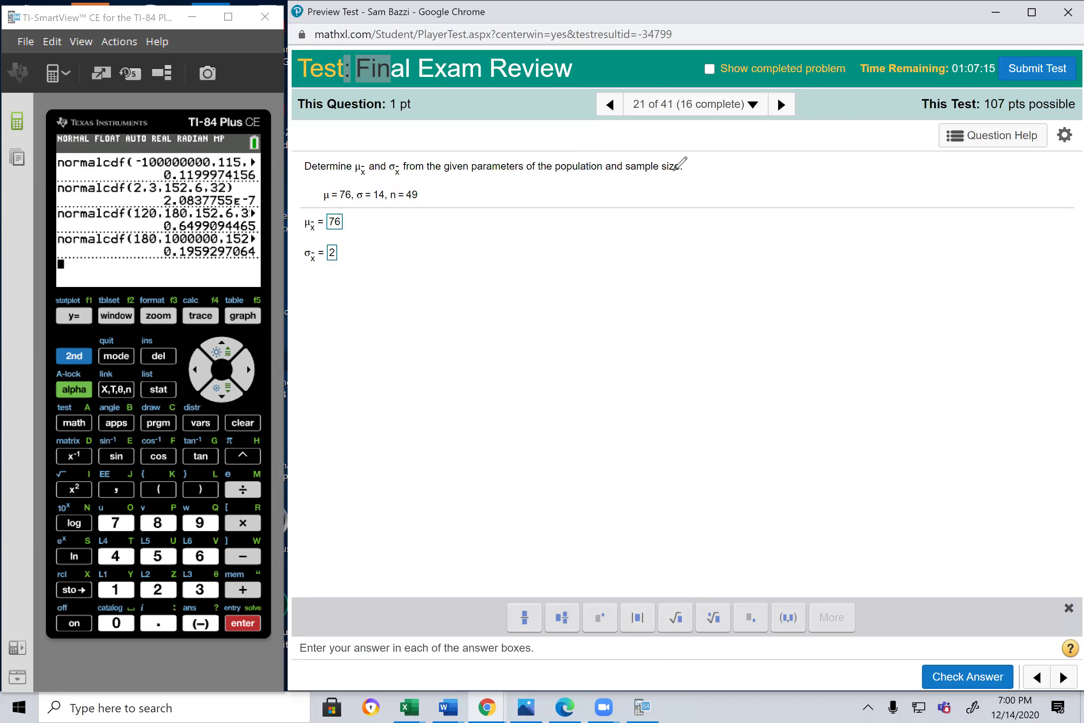
- Handwrite the formula σx̄ = σ/√n in the blank area beside the question 21 answers
{"action": "mouse_move", "coordinate": [594, 252]}
{"action": "left_mouse_down"}
{"action": "mouse_move", "coordinate": [586, 266]}
{"action": "mouse_move", "coordinate": [607, 243]}
{"action": "mouse_move", "coordinate": [593, 273]}
{"action": "mouse_move", "coordinate": [649, 242]}
{"action": "mouse_move", "coordinate": [638, 299]}
{"action": "left_mouse_up"}
{"action": "left_click", "coordinate": [616, 268]}
{"action": "mouse_move", "coordinate": [635, 271]}
{"action": "left_mouse_down"}
{"action": "mouse_move", "coordinate": [619, 297]}
{"action": "mouse_move", "coordinate": [677, 282]}
{"action": "left_mouse_up"}
{"action": "left_click_drag", "start_coordinate": [667, 290], "coordinate": [697, 294]}
{"action": "left_click_drag", "start_coordinate": [722, 250], "coordinate": [776, 241]}
{"action": "left_click_drag", "start_coordinate": [713, 286], "coordinate": [798, 280]}
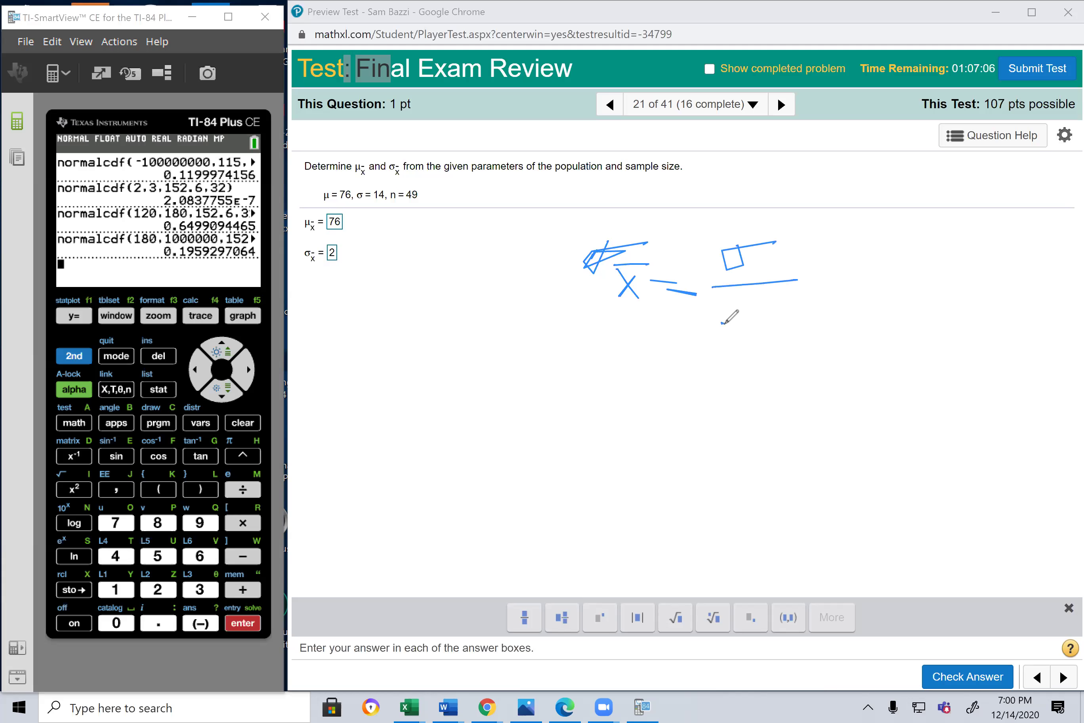
{"action": "mouse_move", "coordinate": [722, 322]}
{"action": "left_mouse_down"}
{"action": "mouse_move", "coordinate": [813, 304]}
{"action": "mouse_move", "coordinate": [762, 329]}
{"action": "mouse_move", "coordinate": [773, 347]}
{"action": "left_mouse_up"}
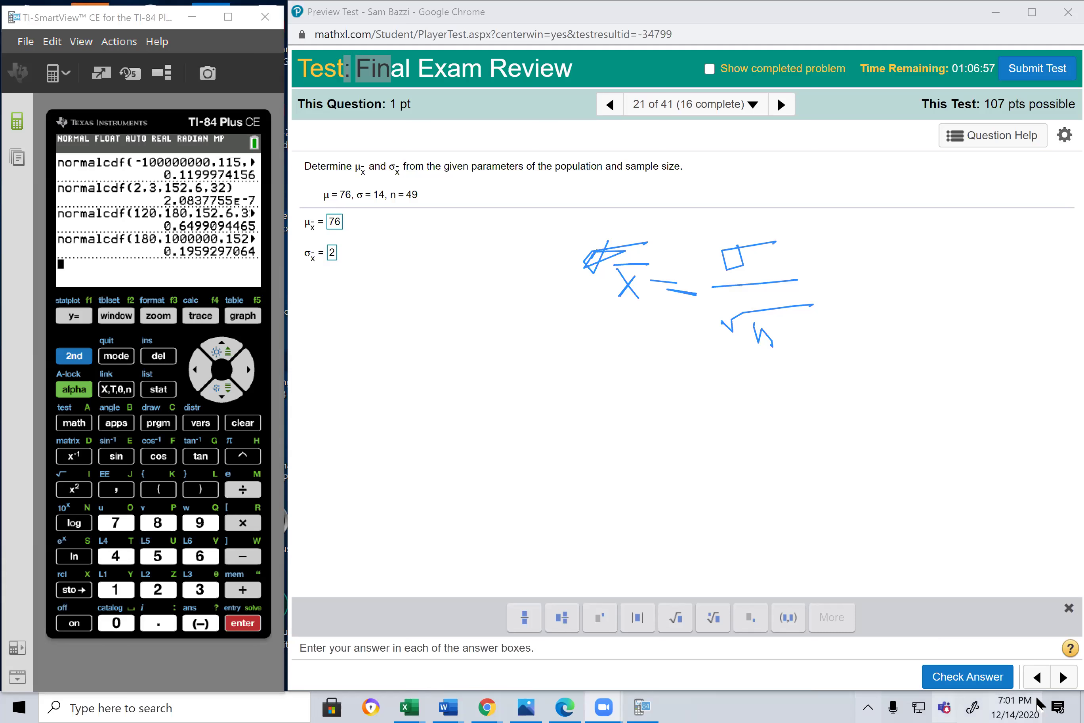
- Continue to question 22 and add its lower and upper bounds, .288+.492, on the calculator
{"action": "left_click", "coordinate": [1066, 676]}
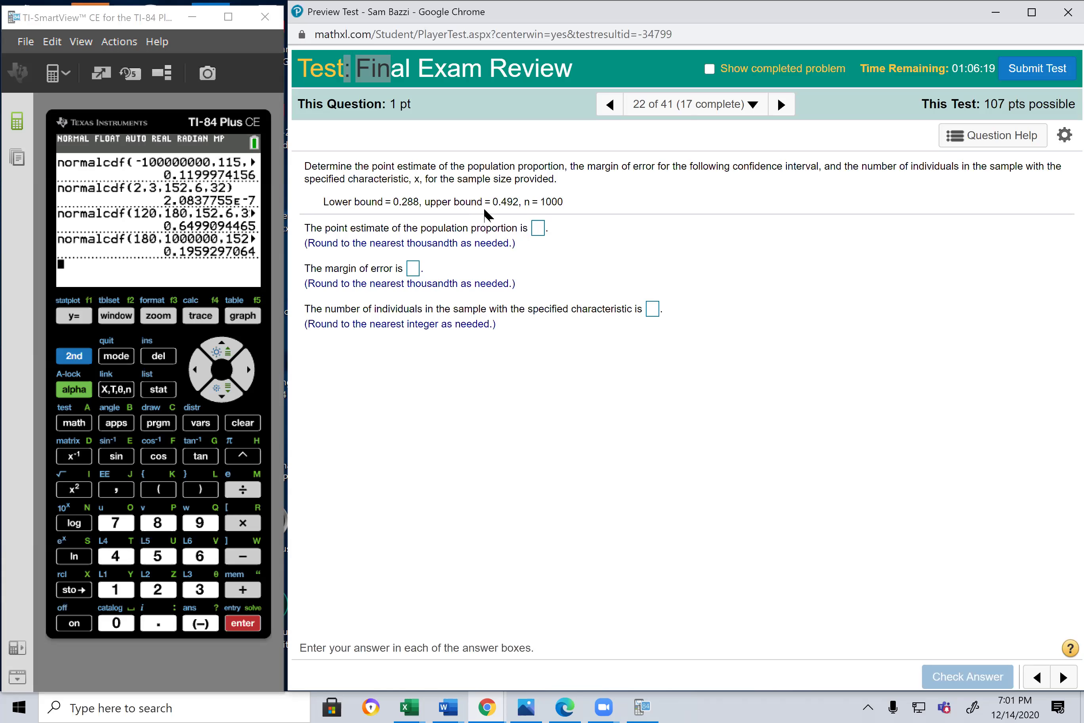
{"action": "left_click", "coordinate": [539, 230]}
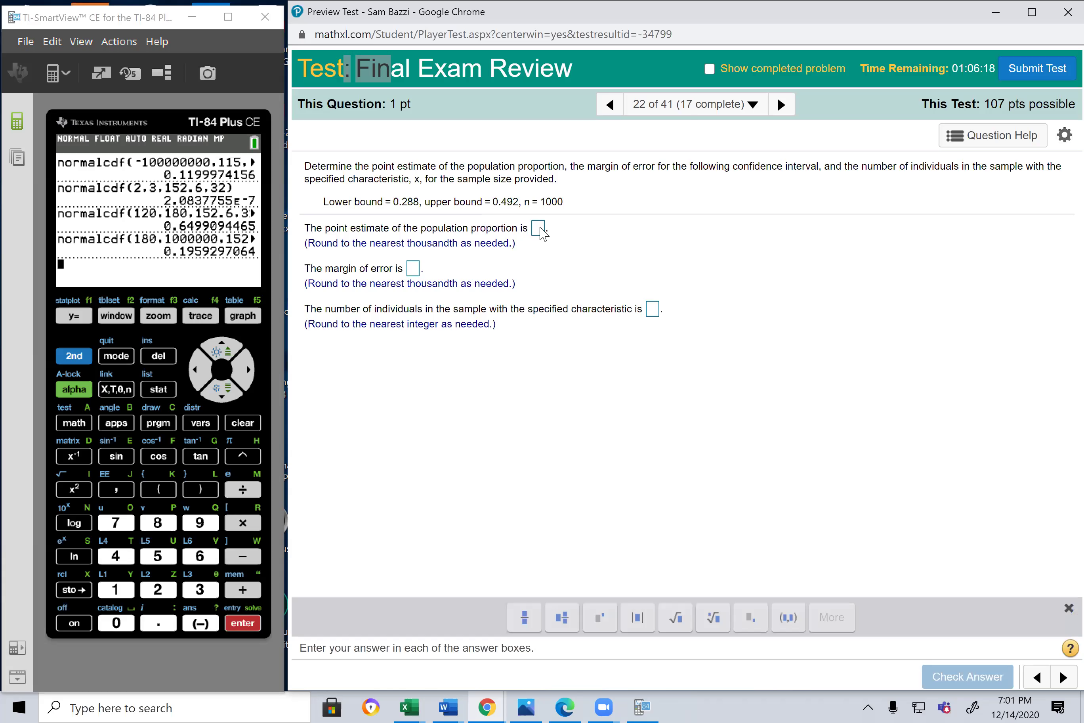
{"action": "left_click", "coordinate": [169, 625]}
{"action": "left_click", "coordinate": [161, 589]}
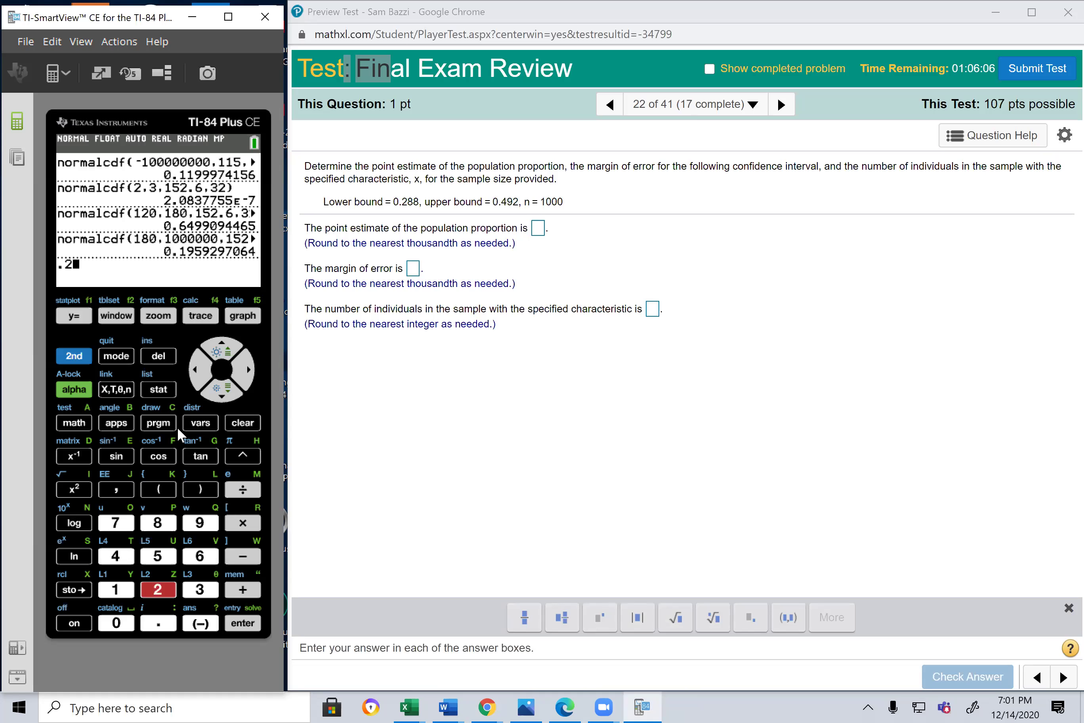
{"action": "left_click", "coordinate": [166, 522]}
{"action": "left_click", "coordinate": [165, 522]}
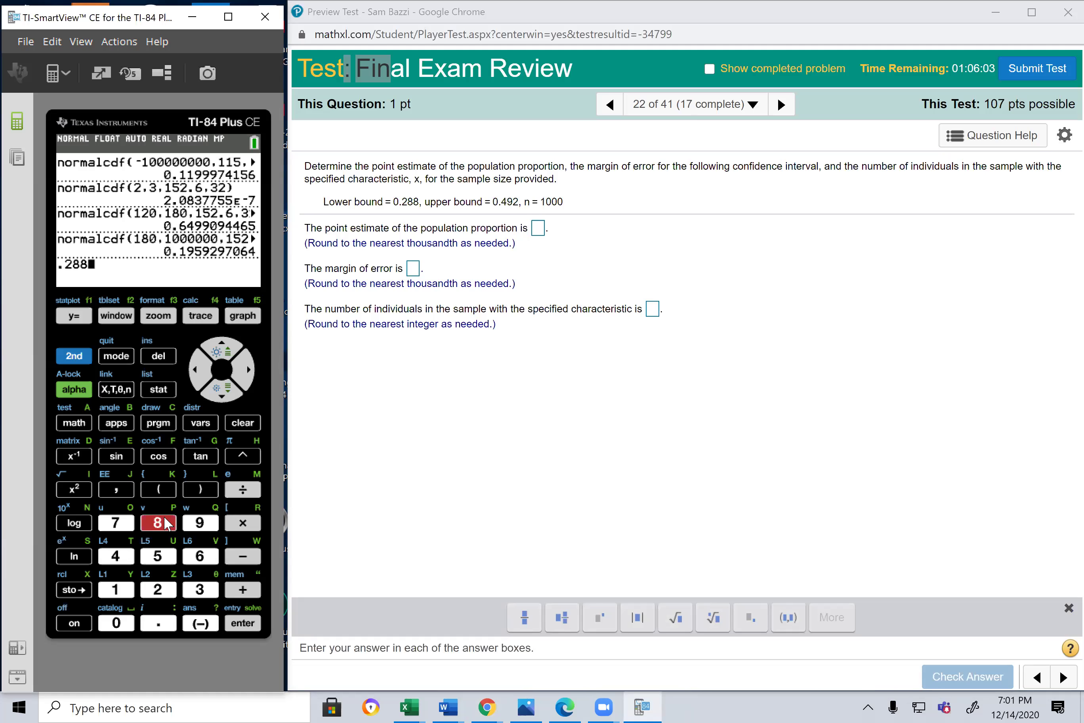
{"action": "left_click", "coordinate": [247, 592]}
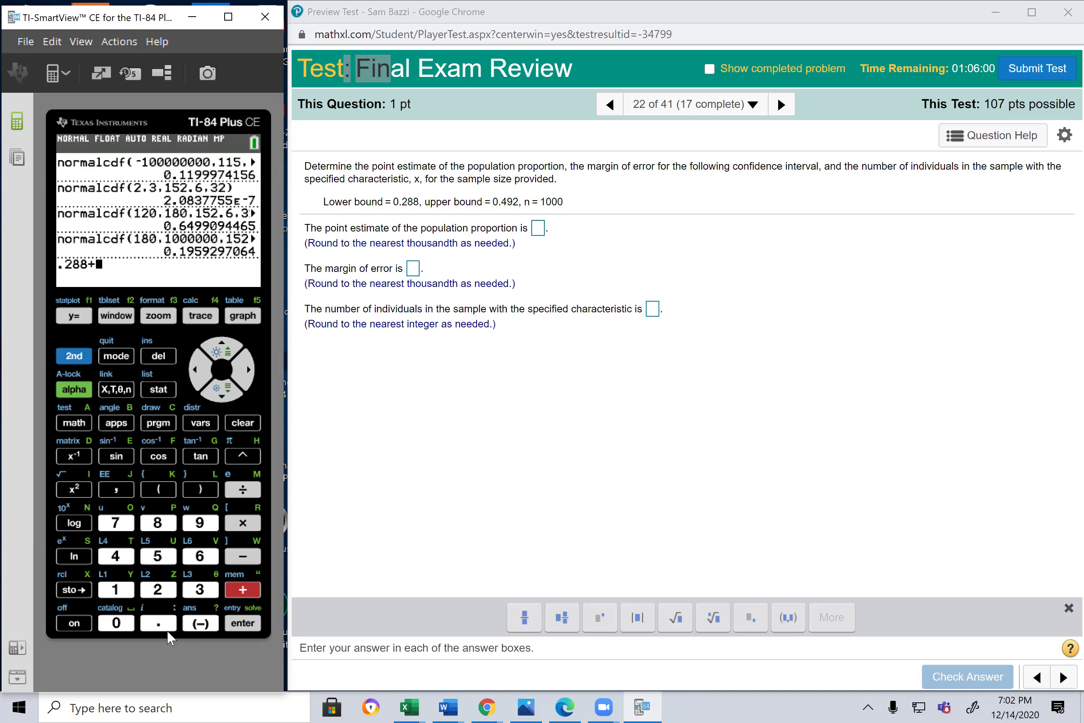
{"action": "left_click", "coordinate": [158, 623]}
{"action": "left_click", "coordinate": [115, 556]}
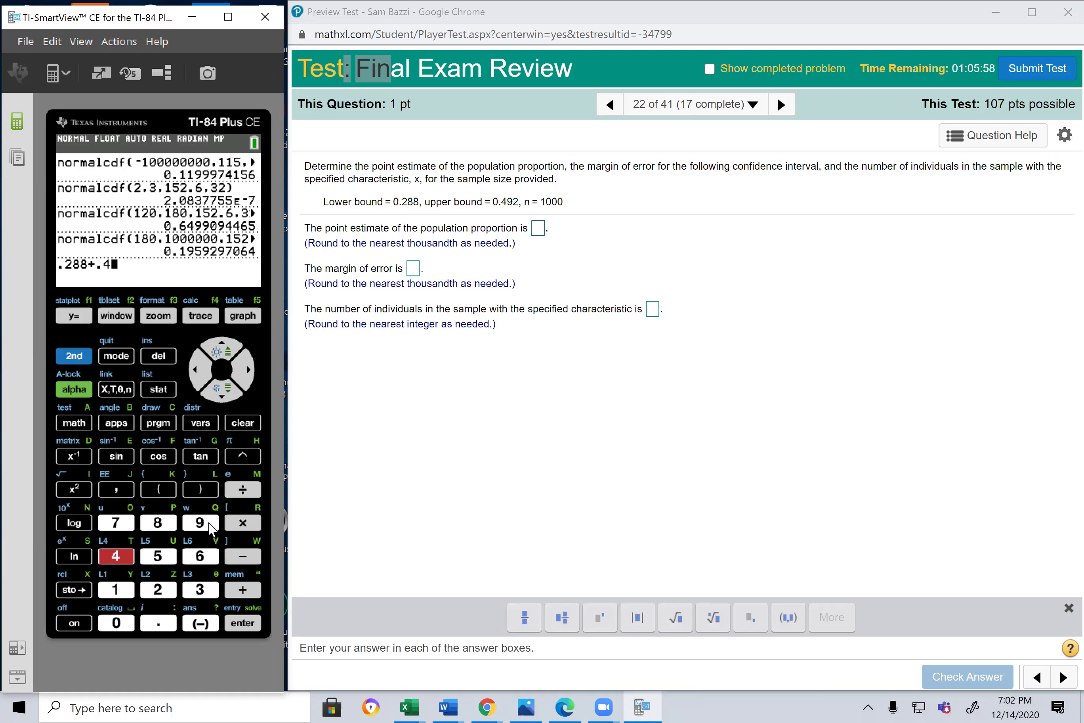
{"action": "left_click", "coordinate": [195, 524]}
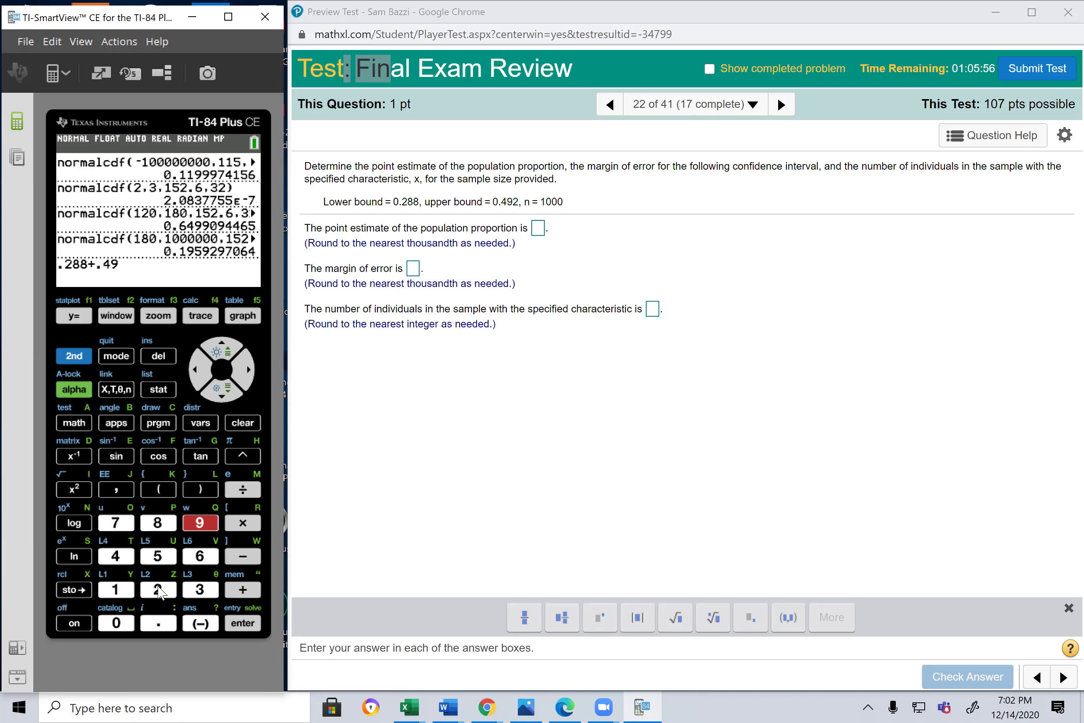
{"action": "left_click", "coordinate": [159, 592]}
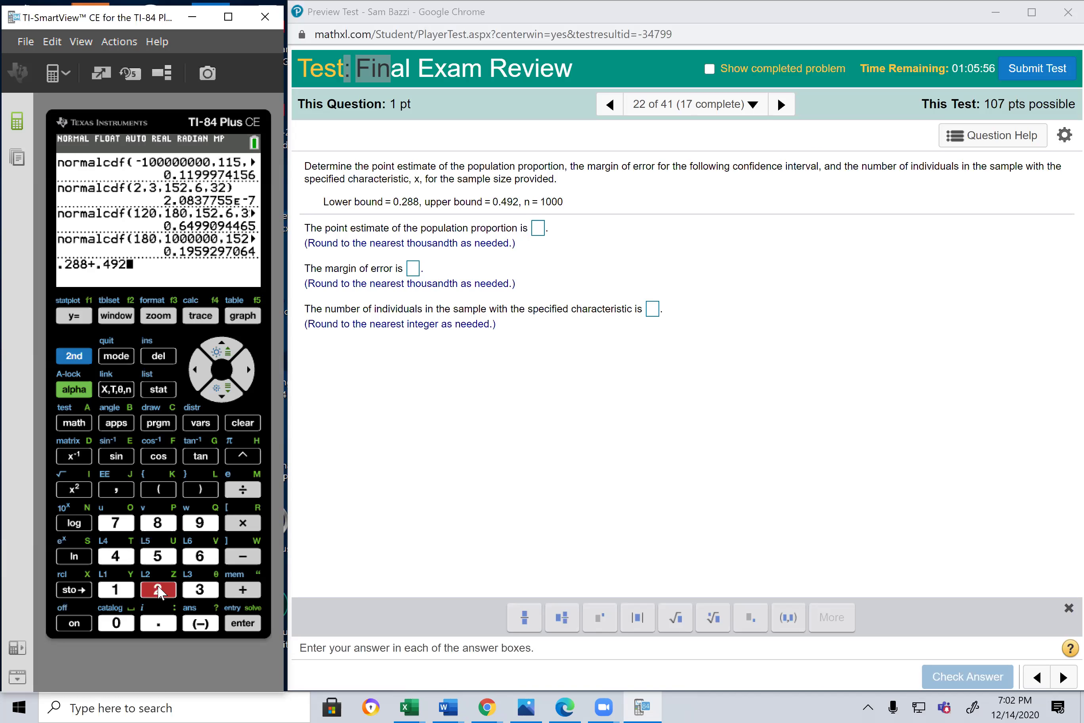
{"action": "left_click", "coordinate": [239, 625]}
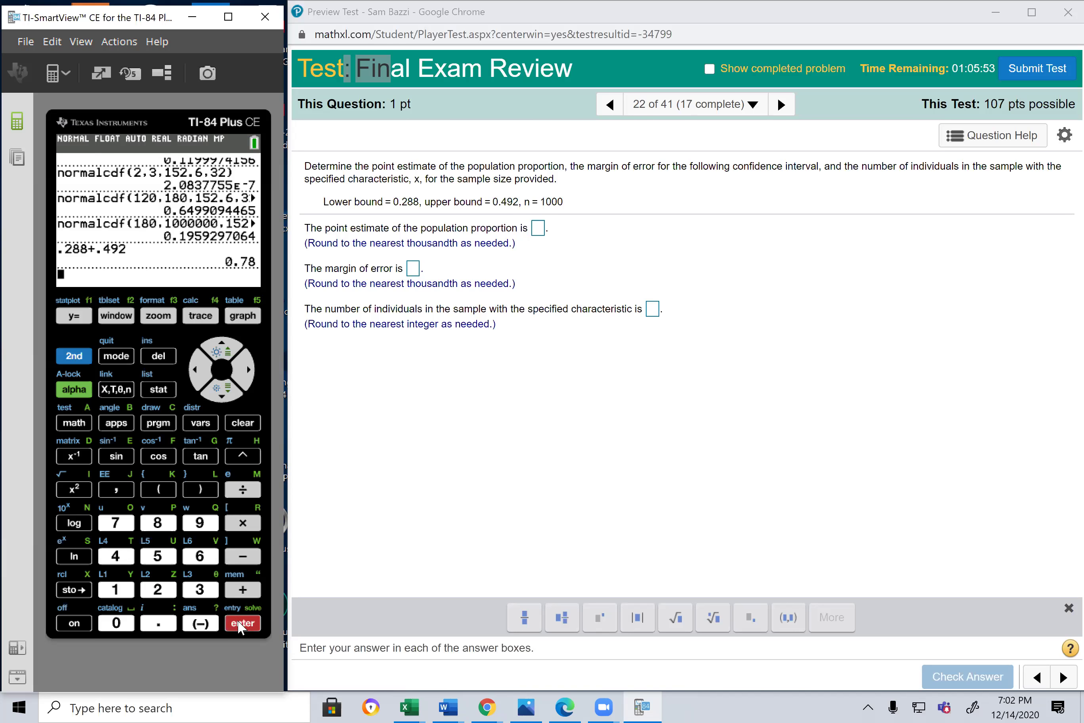
- Divide the calculated sum by 2 and enter 0.39 as the point estimate of the population proportion
{"action": "left_click", "coordinate": [247, 494]}
{"action": "left_click", "coordinate": [158, 590]}
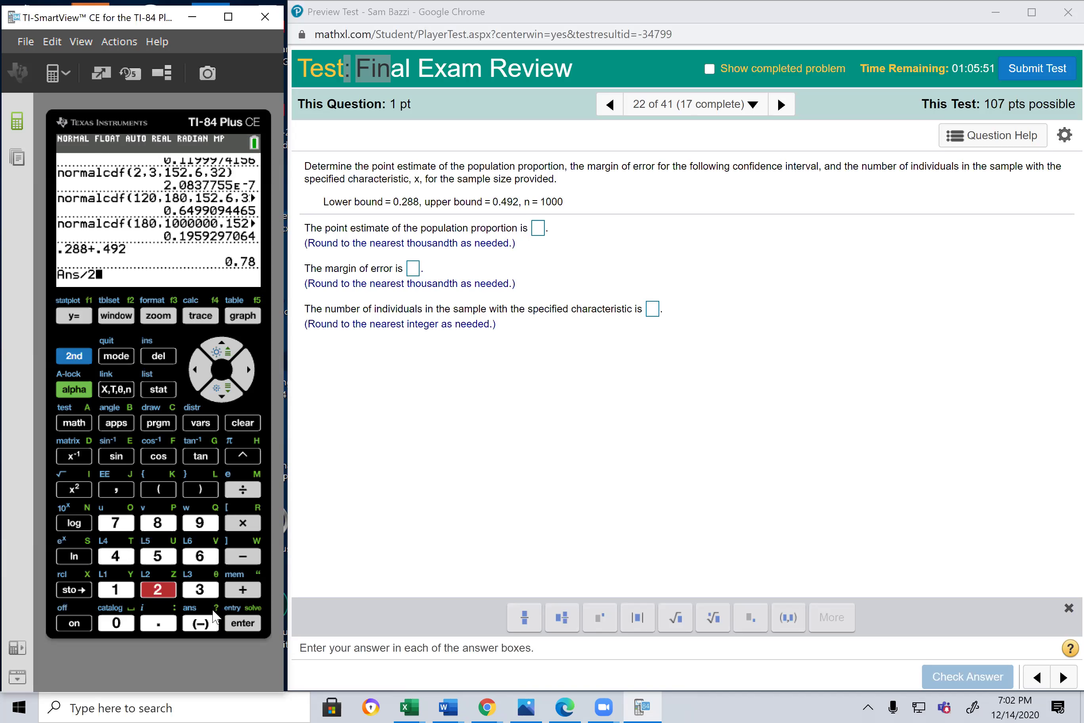
{"action": "left_click", "coordinate": [240, 623]}
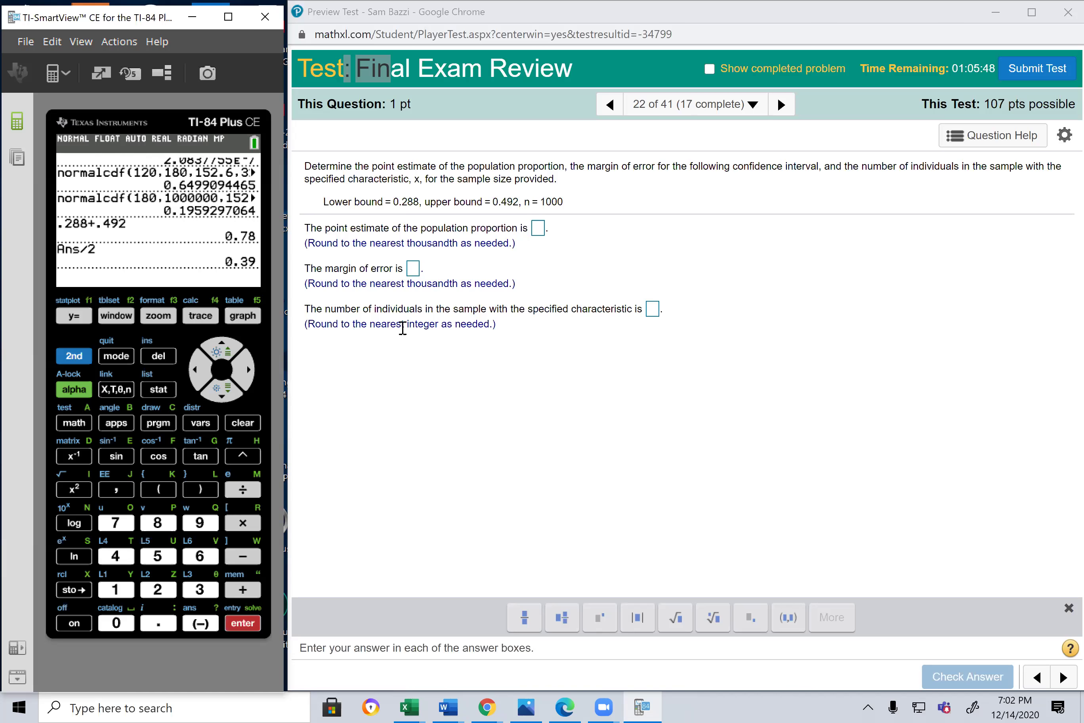
{"action": "left_click", "coordinate": [539, 232]}
{"action": "type", "text": "0.39"}
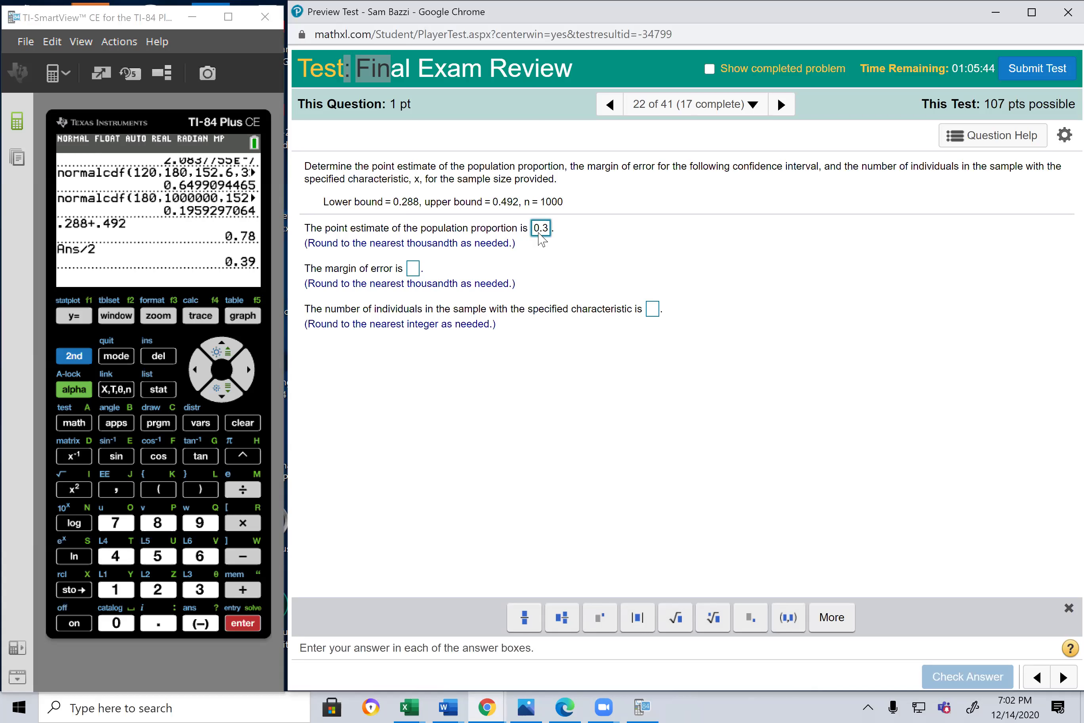
- Calculate .492-.288 on the calculator for the margin of error in question 22
{"action": "left_click", "coordinate": [413, 269]}
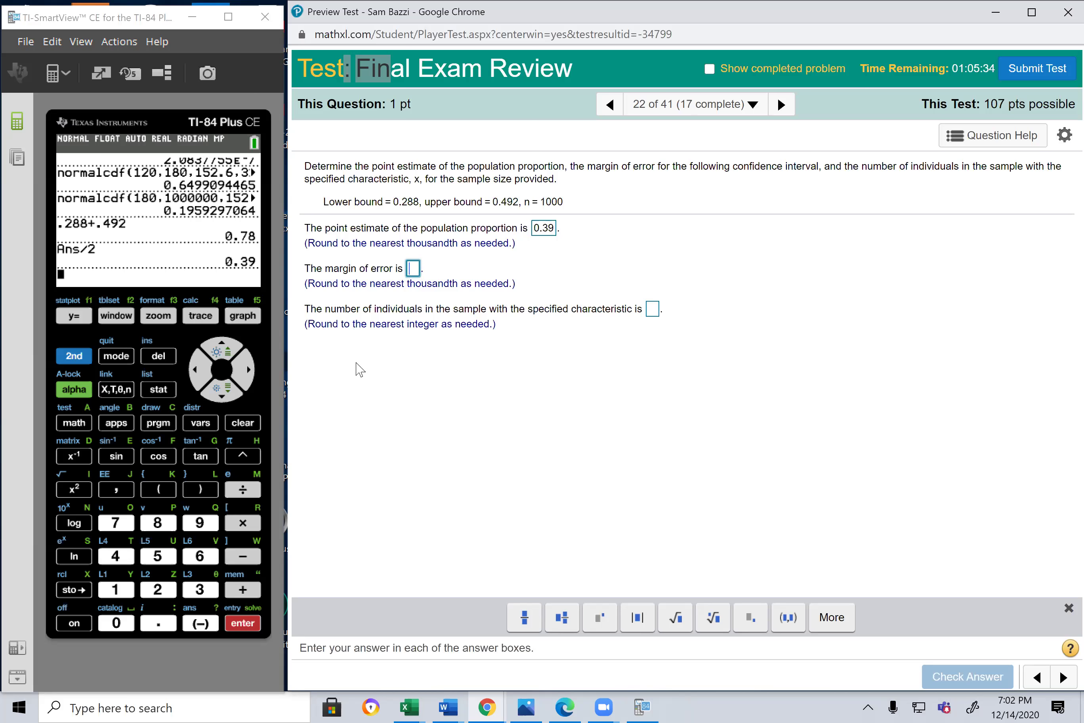
{"action": "left_click", "coordinate": [157, 623]}
{"action": "left_click", "coordinate": [115, 556]}
{"action": "left_click", "coordinate": [210, 523]}
{"action": "left_click", "coordinate": [170, 589]}
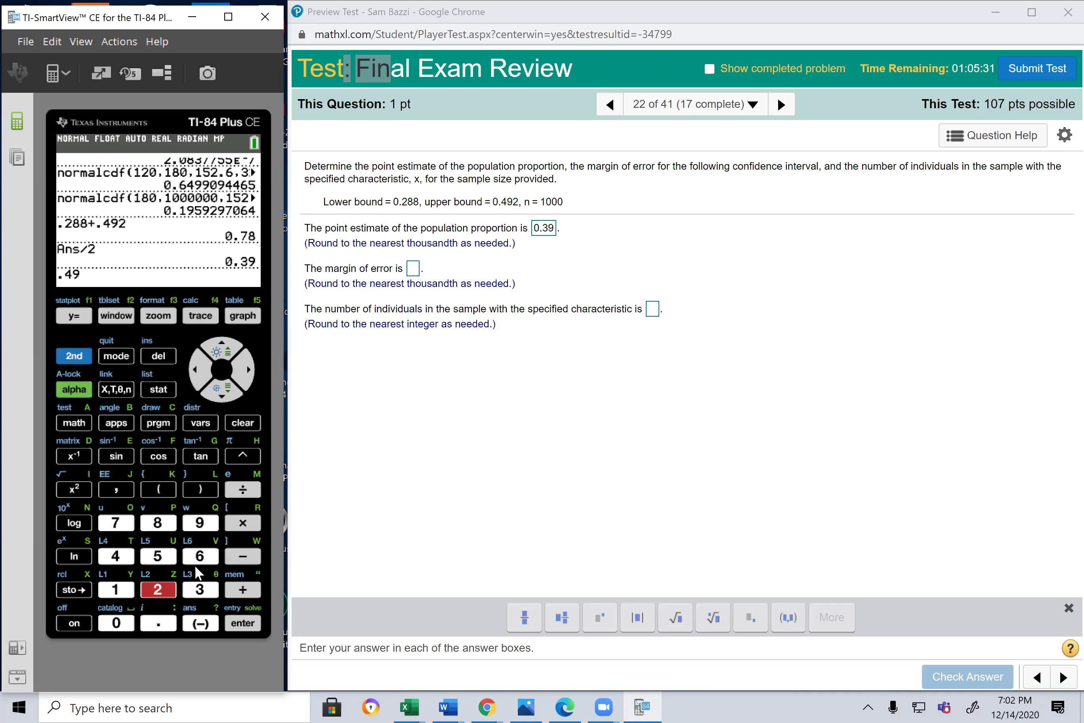
{"action": "left_click", "coordinate": [241, 557]}
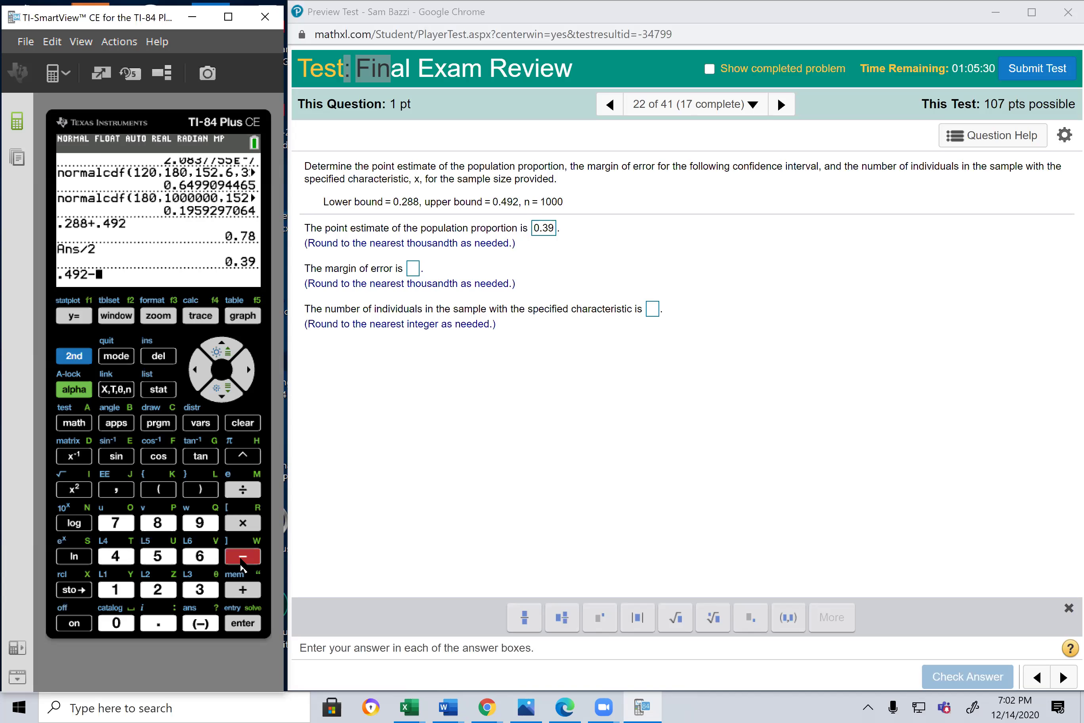
{"action": "left_click", "coordinate": [158, 623]}
{"action": "left_click", "coordinate": [158, 589]}
{"action": "double_click", "coordinate": [158, 523]}
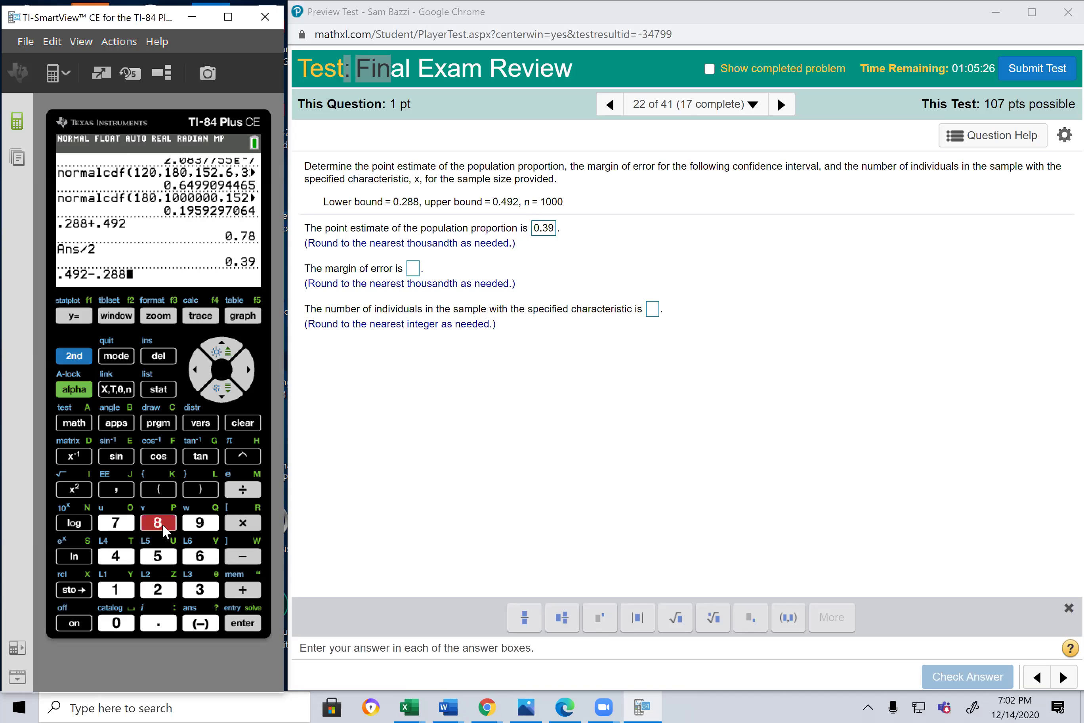
{"action": "left_click", "coordinate": [244, 624]}
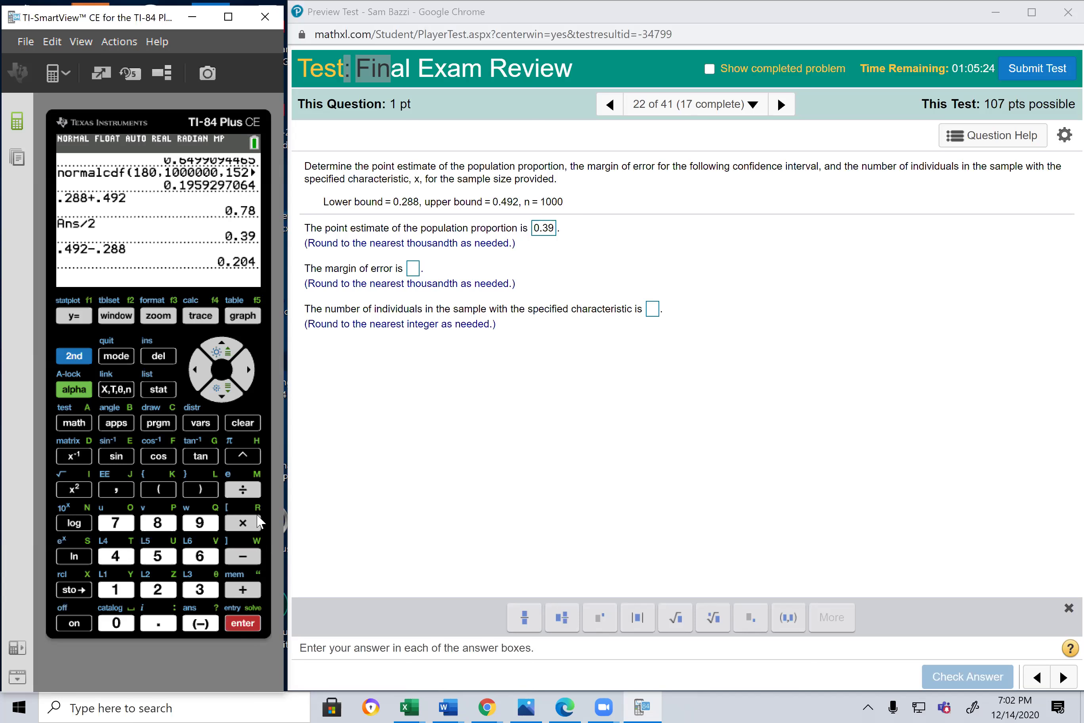
- Divide the calculated difference by 2 and enter 0.102 as the margin of error
{"action": "left_click", "coordinate": [243, 489]}
{"action": "left_click", "coordinate": [158, 589]}
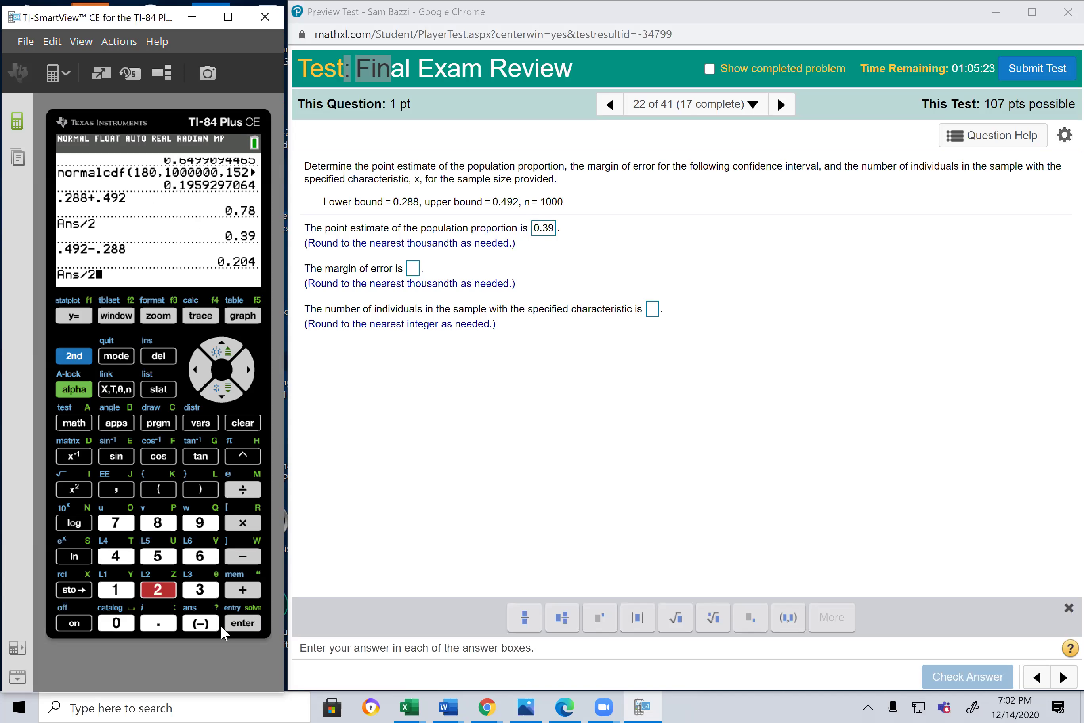
{"action": "left_click", "coordinate": [244, 624]}
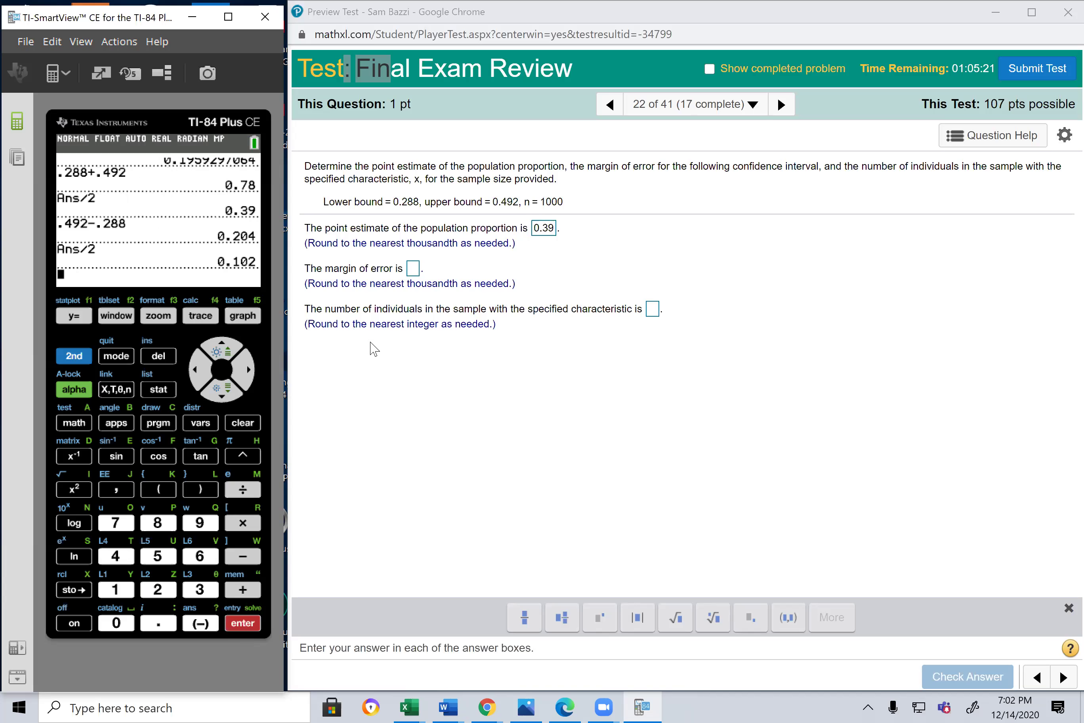
{"action": "left_click", "coordinate": [415, 274]}
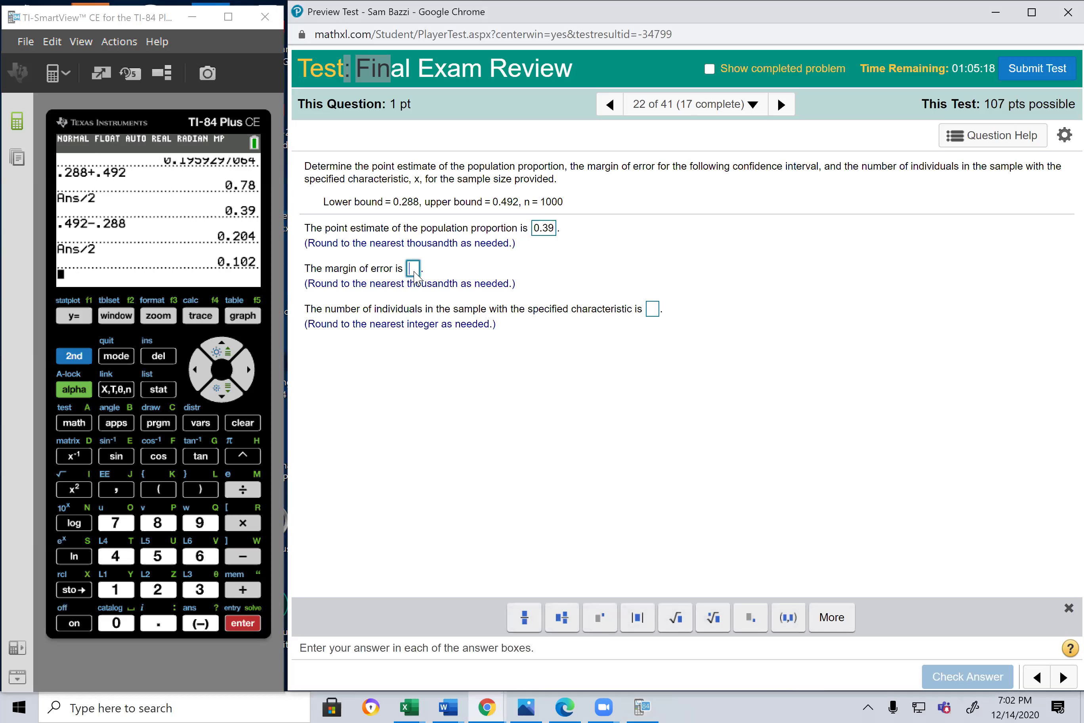
{"action": "type", "text": "0.102"}
- Move on to question 23 with question 22's last answer blank, and return to question 22 to show its completed problem
{"action": "left_click", "coordinate": [1062, 678]}
{"action": "left_click", "coordinate": [658, 448]}
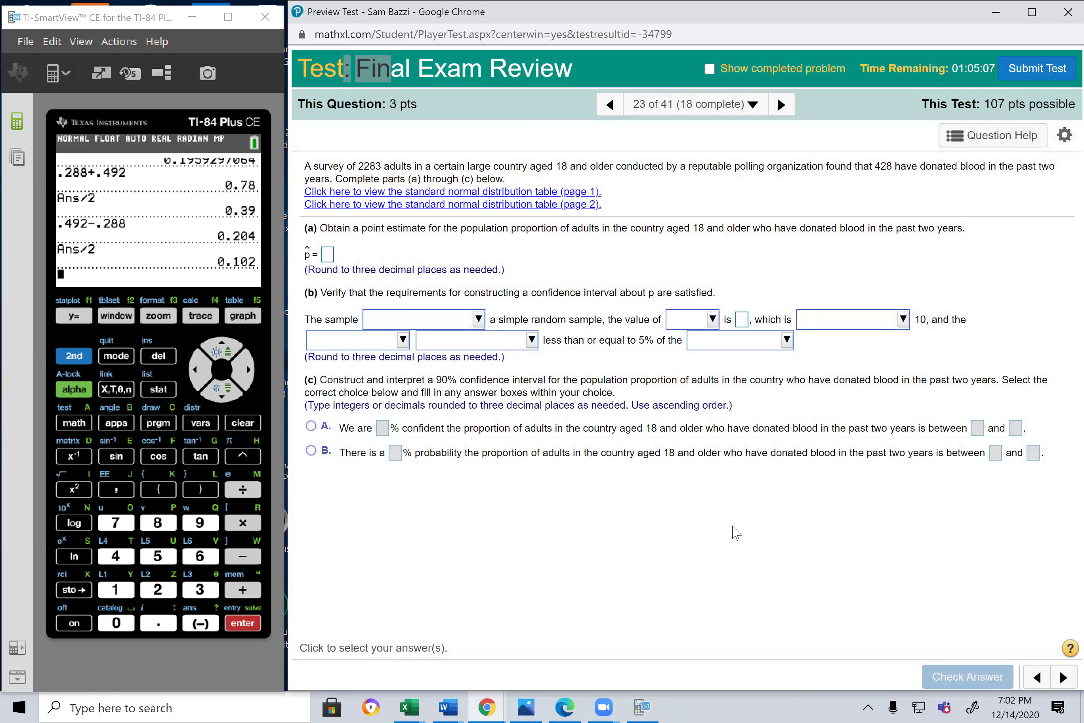
{"action": "left_click", "coordinate": [1030, 683]}
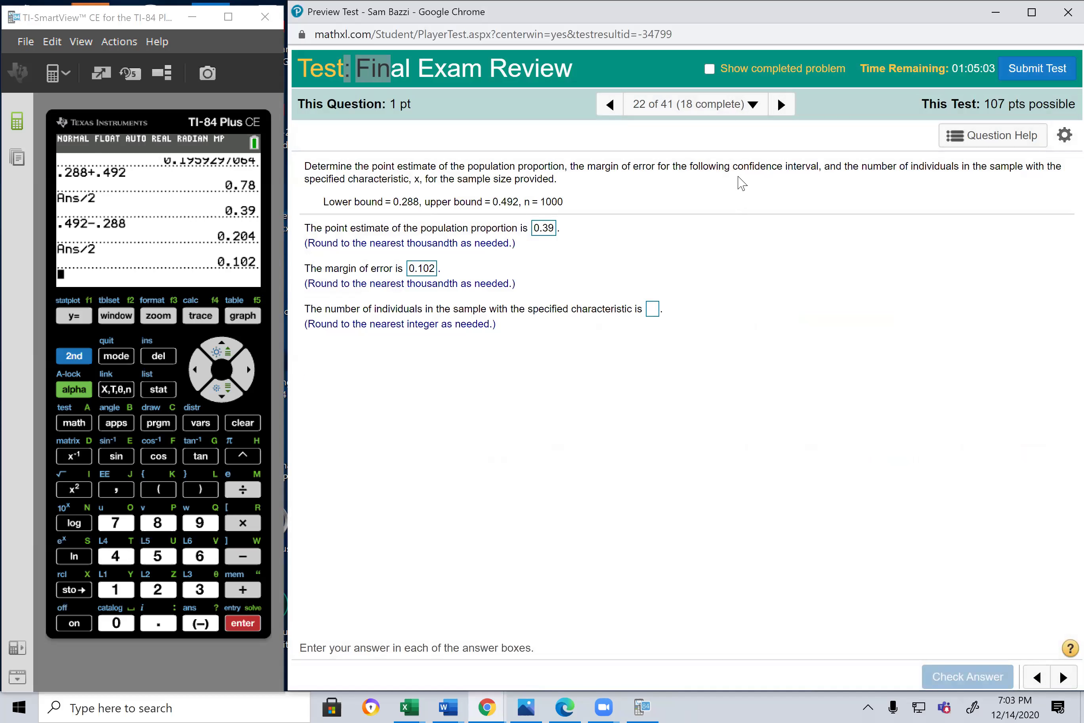
{"action": "left_click", "coordinate": [709, 69]}
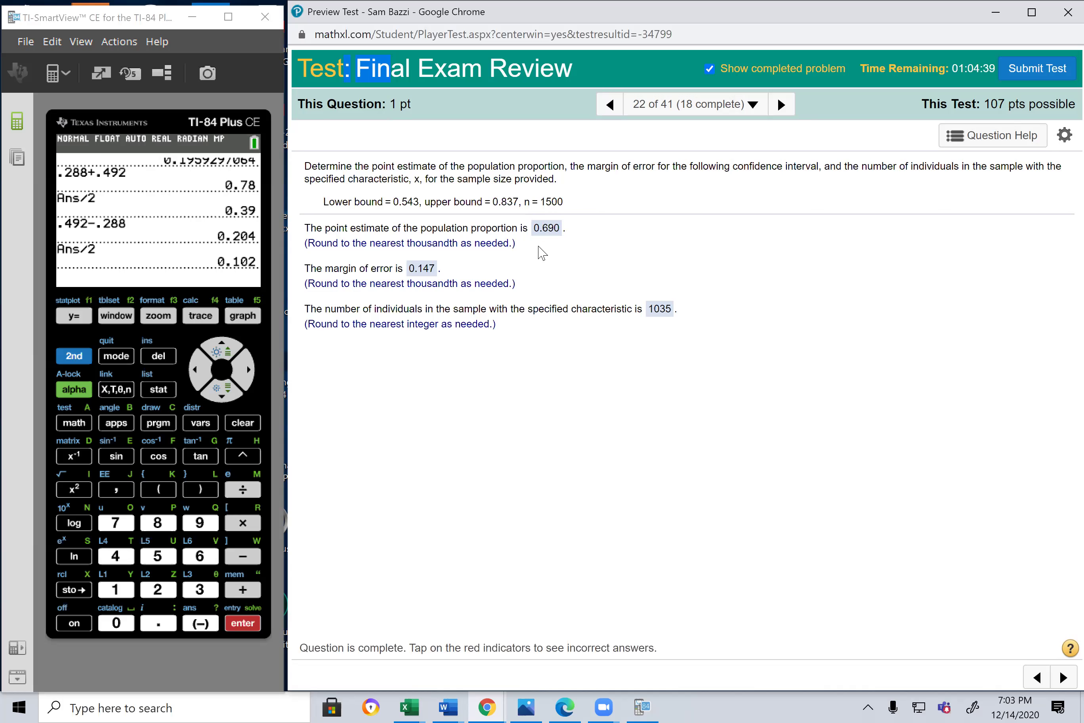
- Calculate .69*1500 on the calculator for the number of individuals with the specified characteristic in the completed problem
{"action": "left_click", "coordinate": [158, 623]}
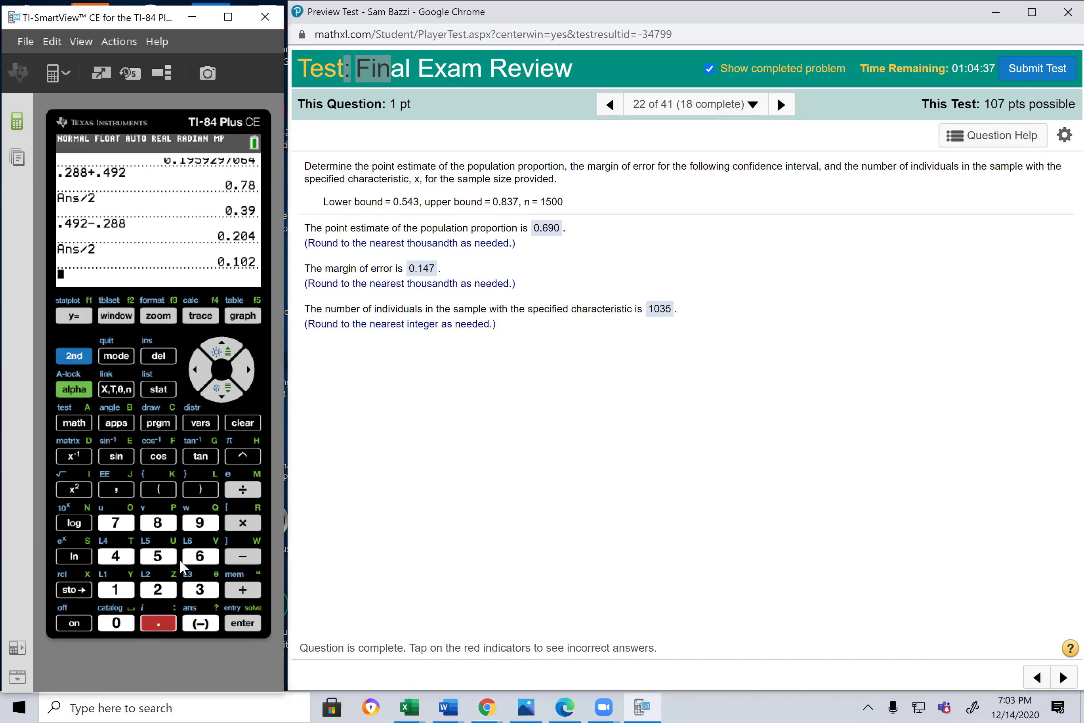
{"action": "left_click", "coordinate": [201, 555]}
{"action": "left_click", "coordinate": [201, 523]}
{"action": "left_click", "coordinate": [243, 522]}
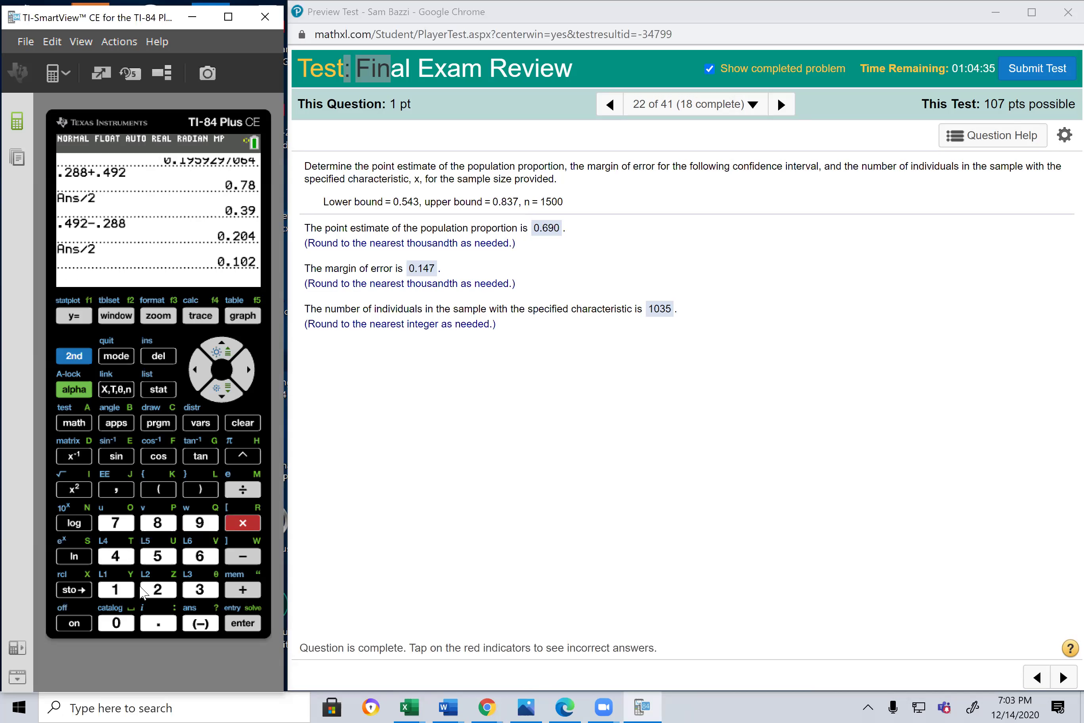
{"action": "left_click", "coordinate": [116, 589]}
{"action": "left_click", "coordinate": [158, 556]}
{"action": "left_click", "coordinate": [122, 622]}
{"action": "left_click", "coordinate": [122, 623]}
{"action": "left_click", "coordinate": [239, 627]}
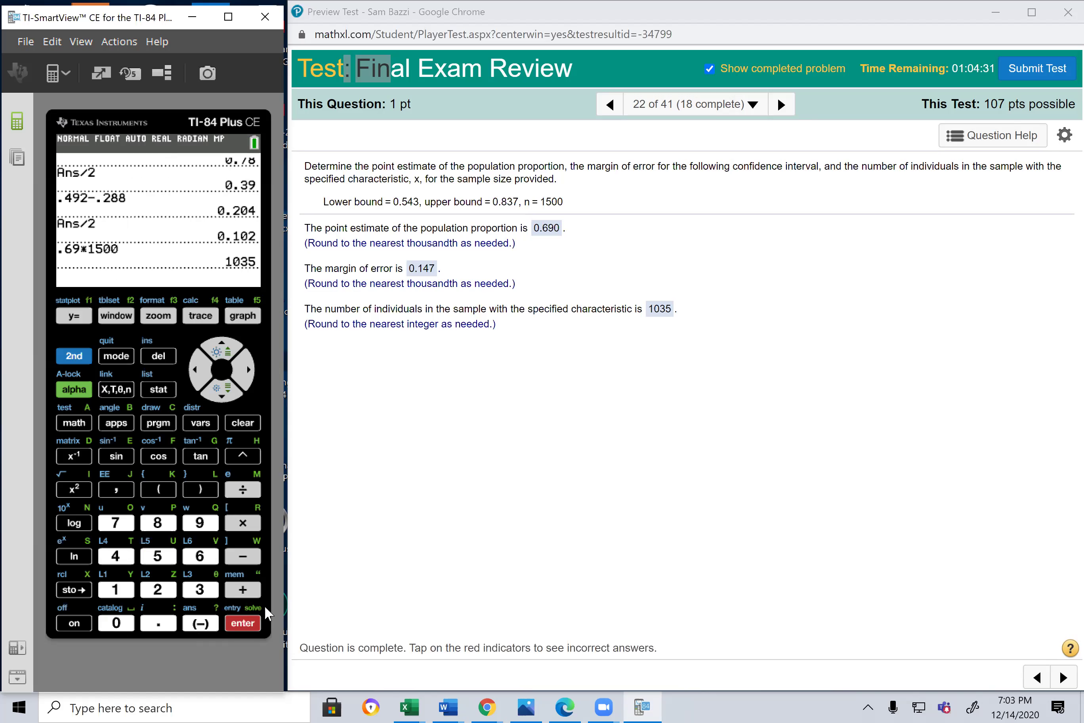